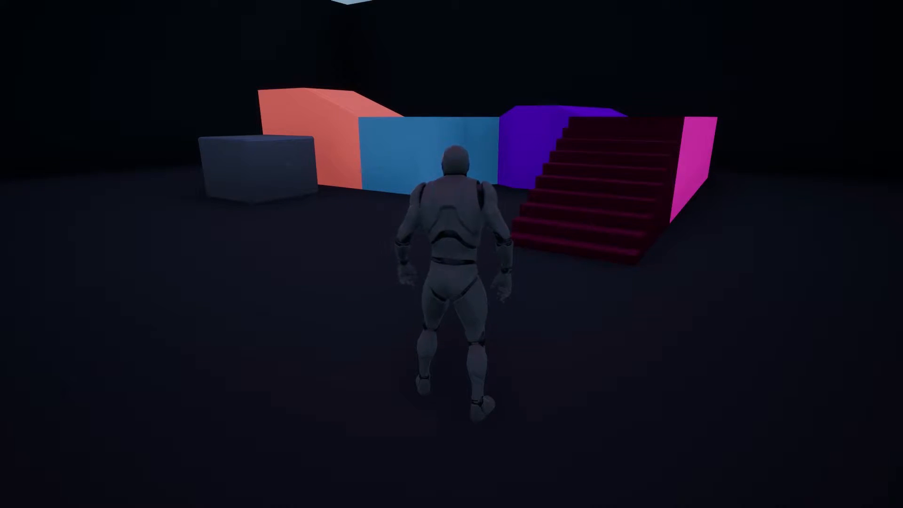
{"action": "key", "text": "a"}
{"action": "key", "text": "w"}
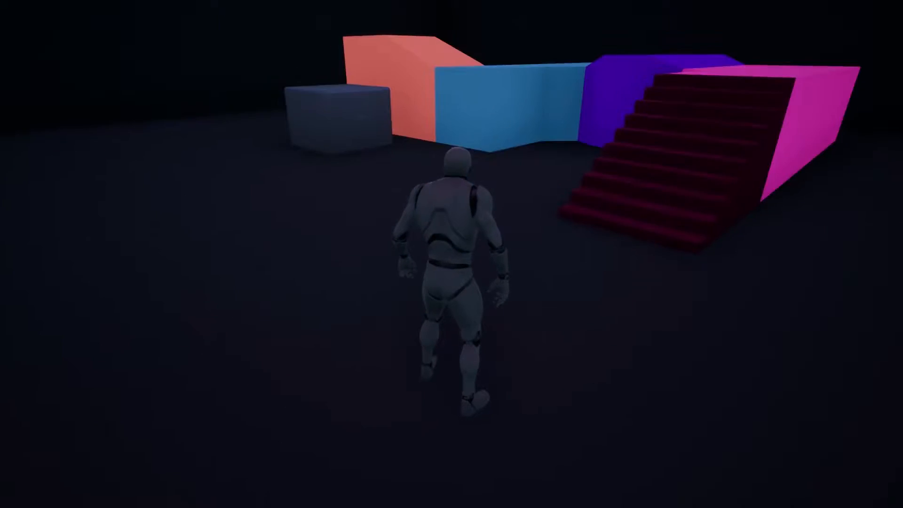
{"action": "key", "text": "a"}
{"action": "key", "text": "a"}
{"action": "key", "text": "w"}
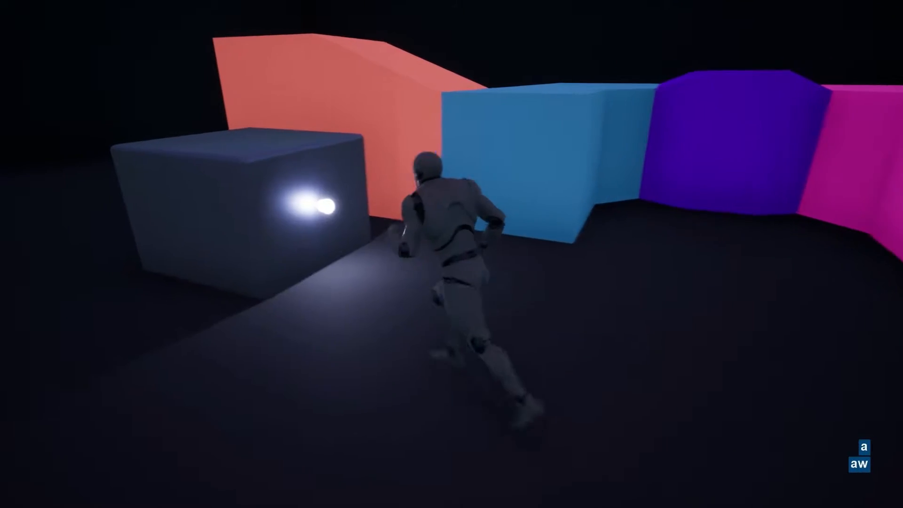
{"action": "key", "text": "s"}
{"action": "key", "text": "d"}
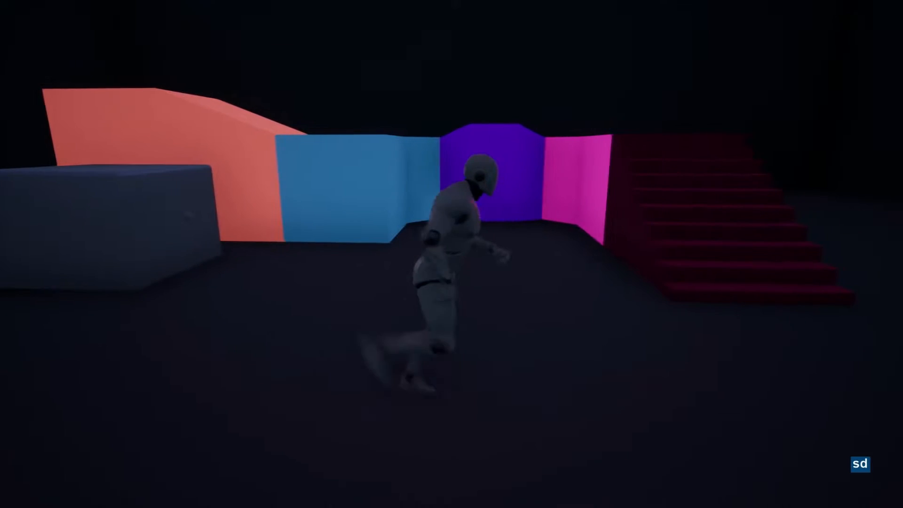
{"action": "key", "text": "w"}
{"action": "key", "text": "a"}
{"action": "key", "text": "s"}
{"action": "key", "text": "d"}
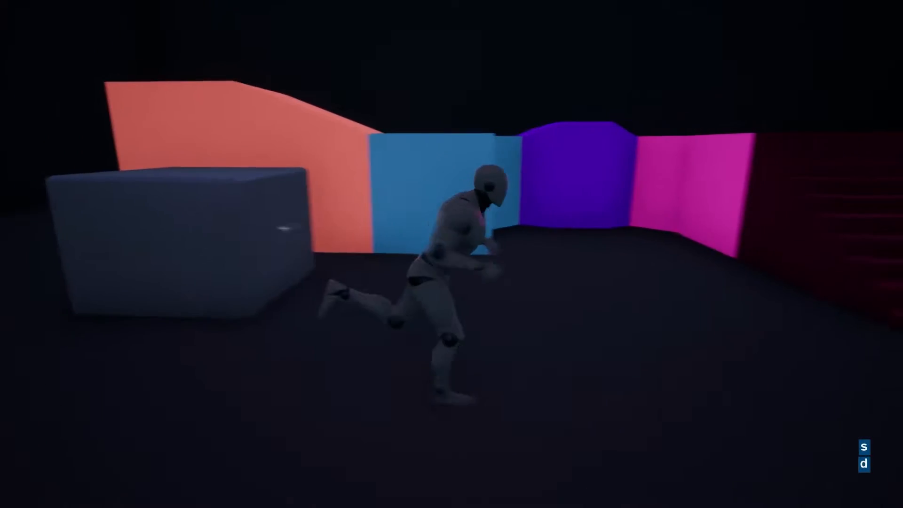
{"action": "key", "text": "w"}
{"action": "key", "text": "a"}
{"action": "key", "text": "s"}
{"action": "key", "text": "d"}
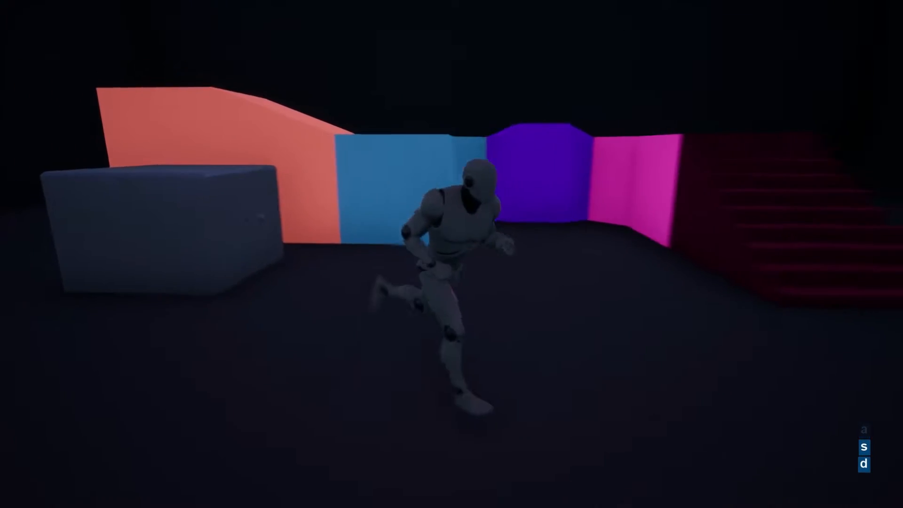
{"action": "key", "text": "w"}
{"action": "key", "text": "d"}
{"action": "key", "text": "s"}
{"action": "key", "text": "w"}
{"action": "key", "text": "w"}
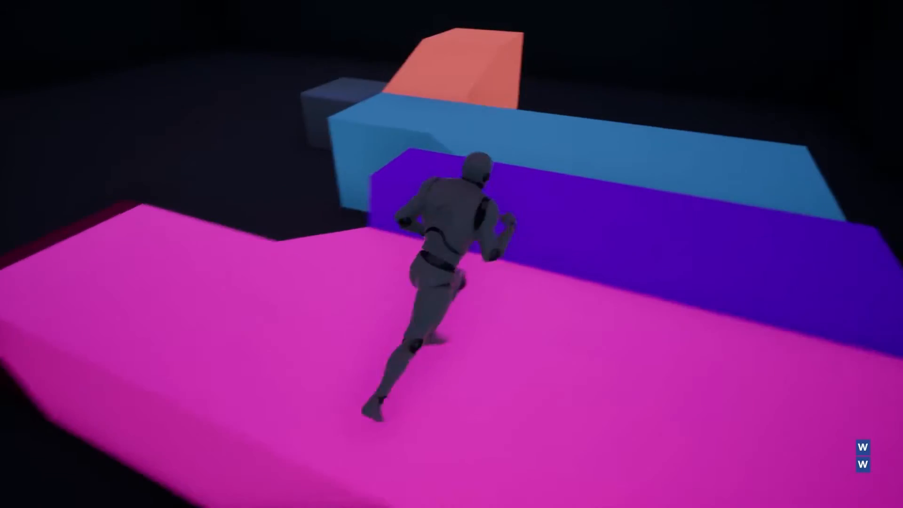
{"action": "key", "text": "a"}
{"action": "key", "text": "w"}
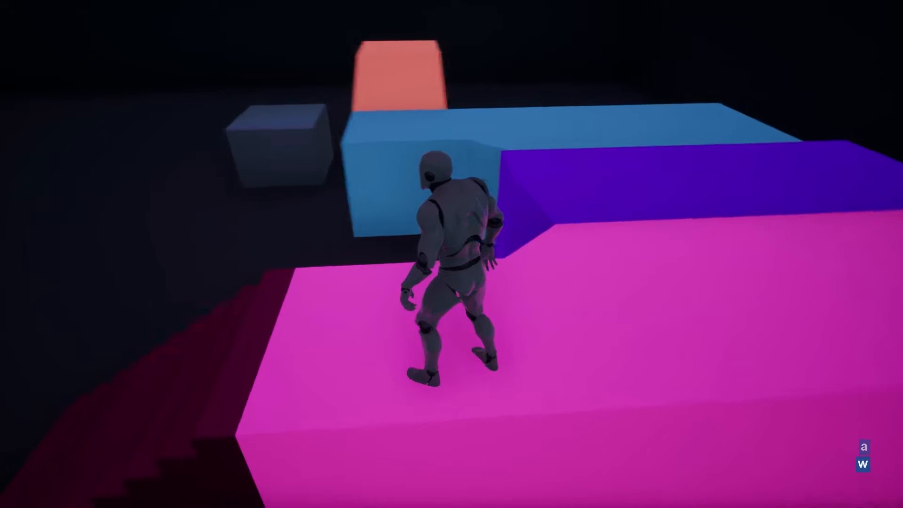
{"action": "key", "text": "s"}
{"action": "key", "text": "w"}
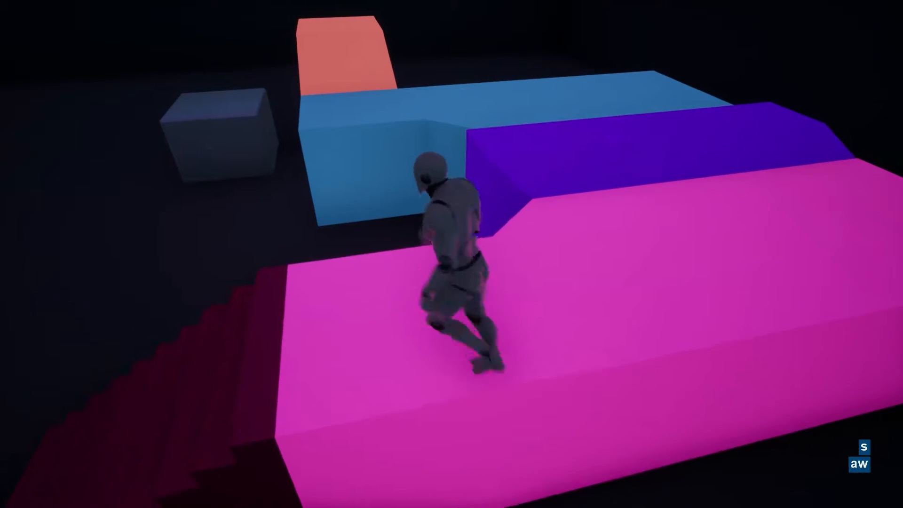
{"action": "key", "text": "m"}
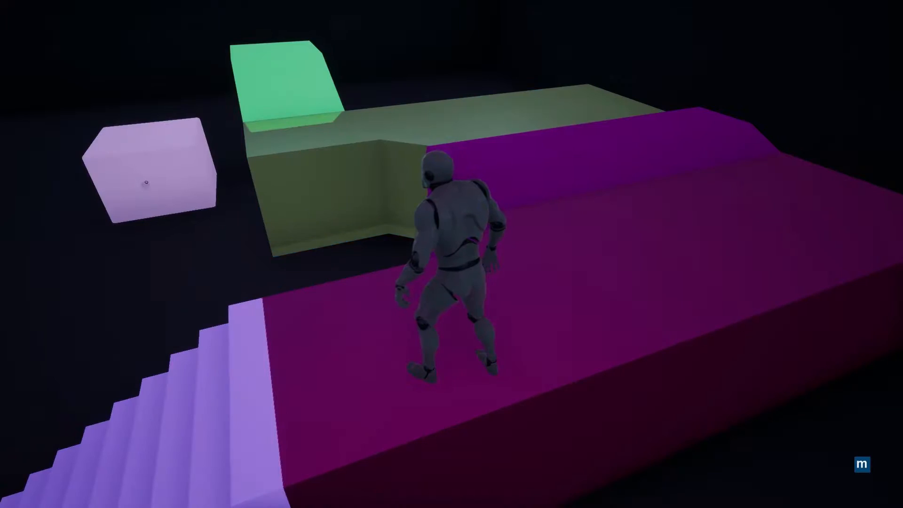
{"action": "key", "text": "m"}
{"action": "key", "text": "m"}
{"action": "key", "text": "m"}
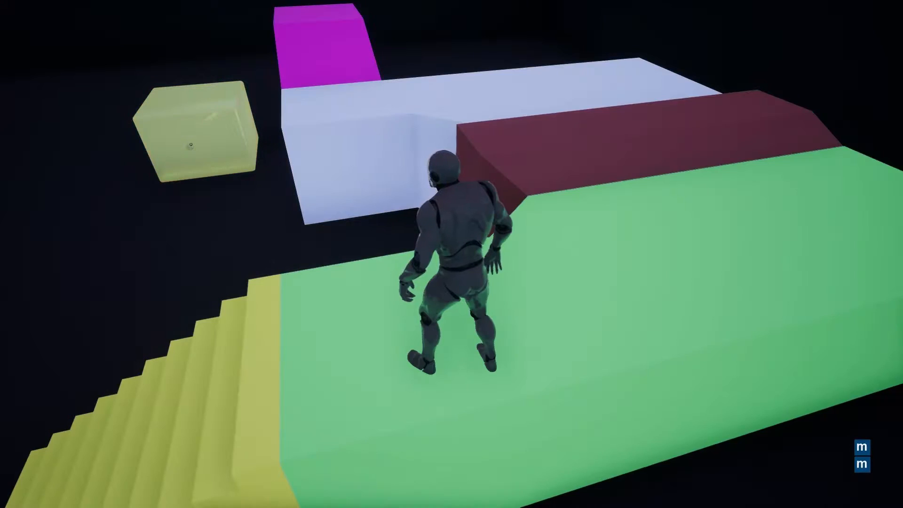
{"action": "key", "text": "m"}
{"action": "key", "text": "m"}
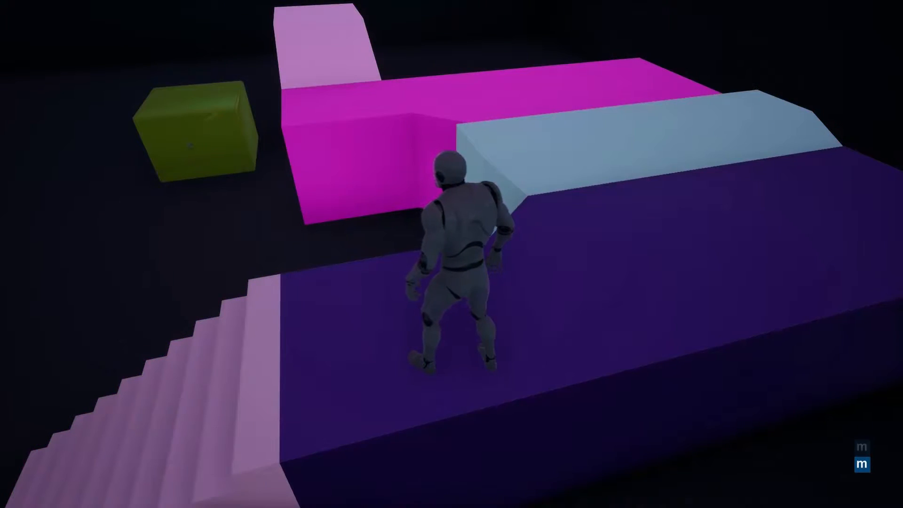
{"action": "key", "text": "m"}
{"action": "key", "text": "m"}
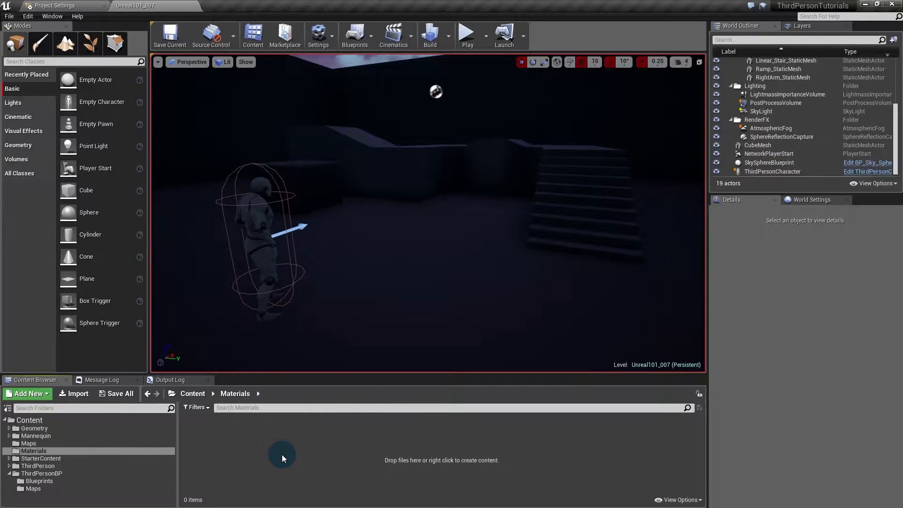
- Create a new material named M_Bulb in the Materials folder and open it for editing
{"action": "right_click", "coordinate": [248, 458]}
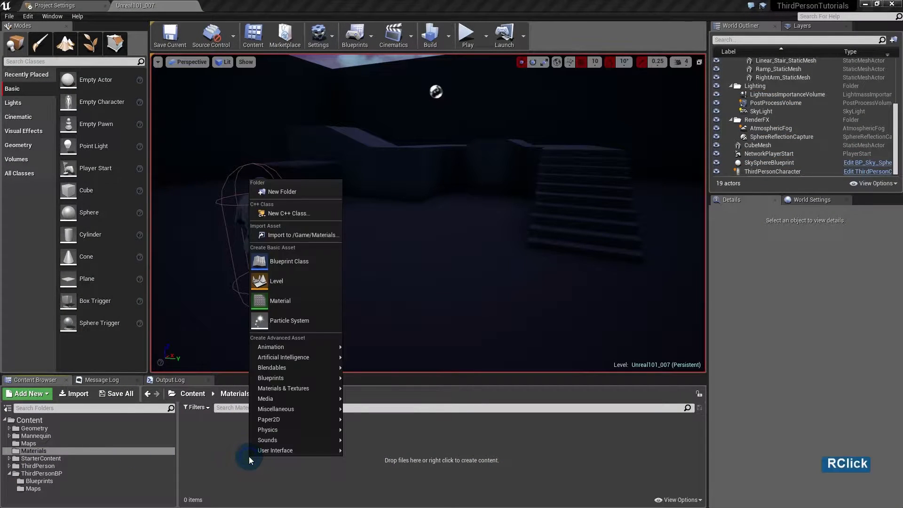
{"action": "mouse_move", "coordinate": [275, 390]}
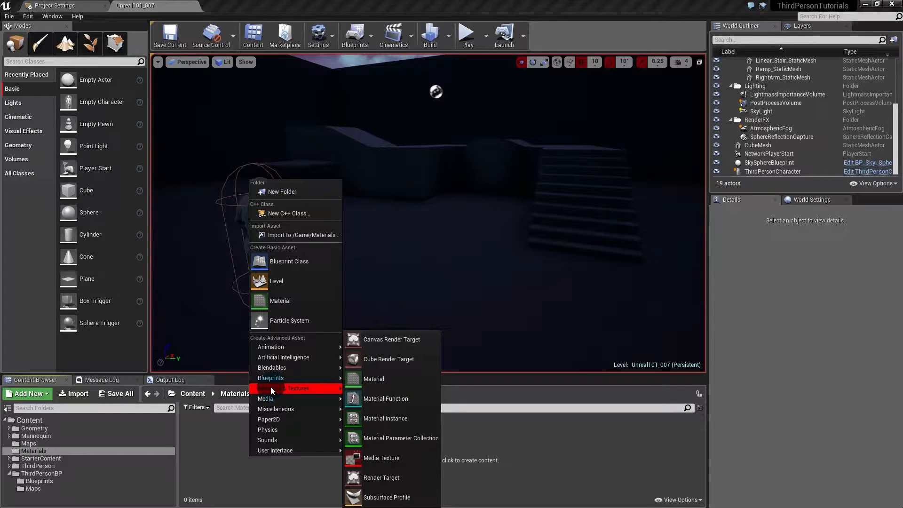
{"action": "left_click", "coordinate": [374, 379]}
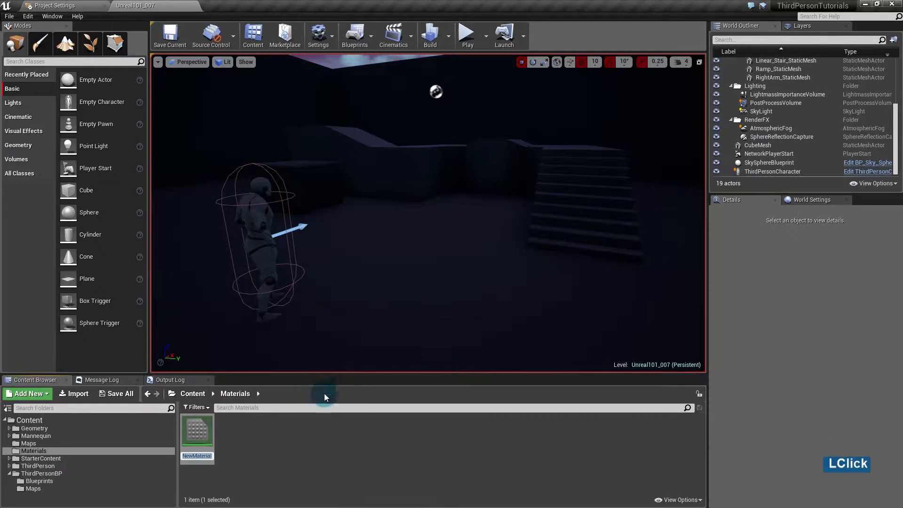
{"action": "type", "text": "M_Bulb"}
{"action": "key", "text": "Return"}
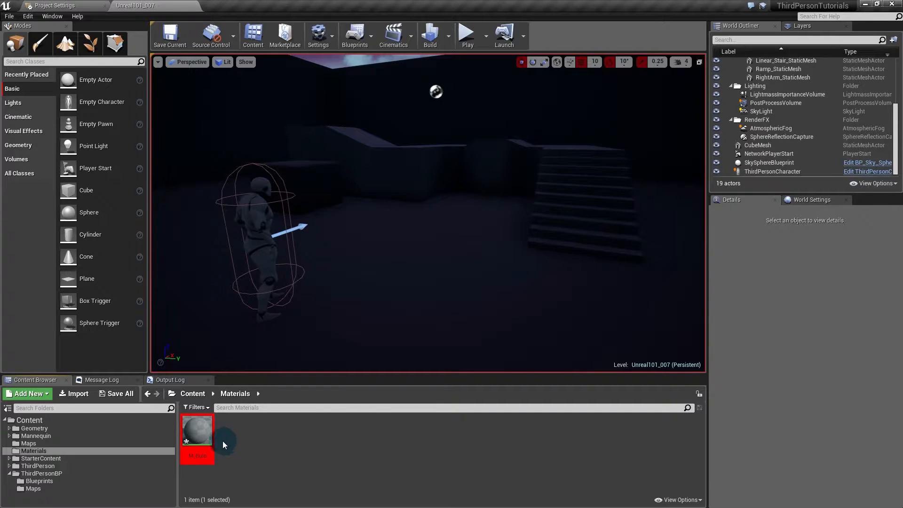
{"action": "double_click", "coordinate": [197, 429]}
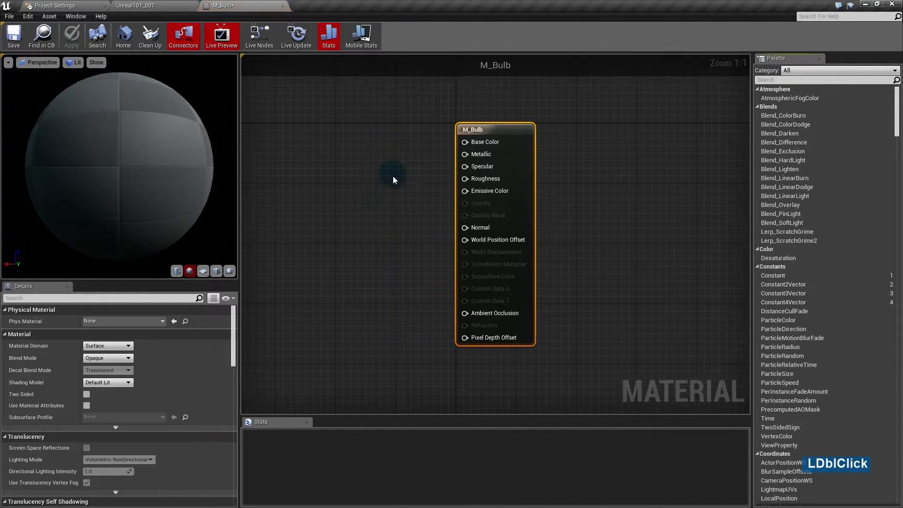
- Set the blend mode of the M_Bulb material to Translucent
{"action": "right_click_drag", "start_coordinate": [399, 278], "coordinate": [510, 291]}
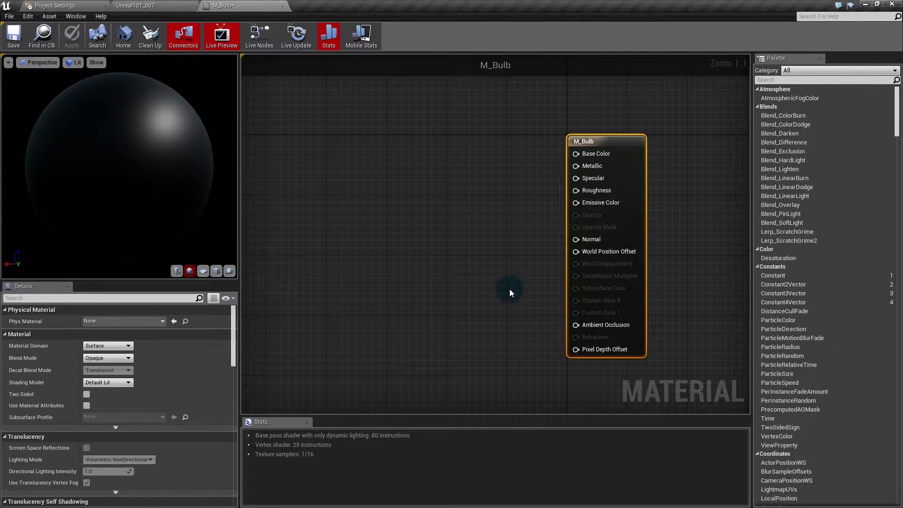
{"action": "left_click", "coordinate": [121, 359]}
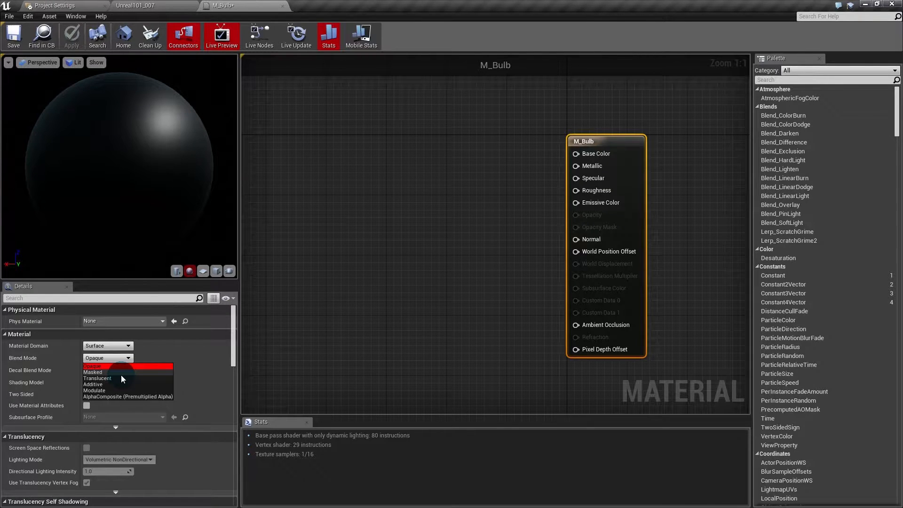
{"action": "left_click", "coordinate": [602, 155]}
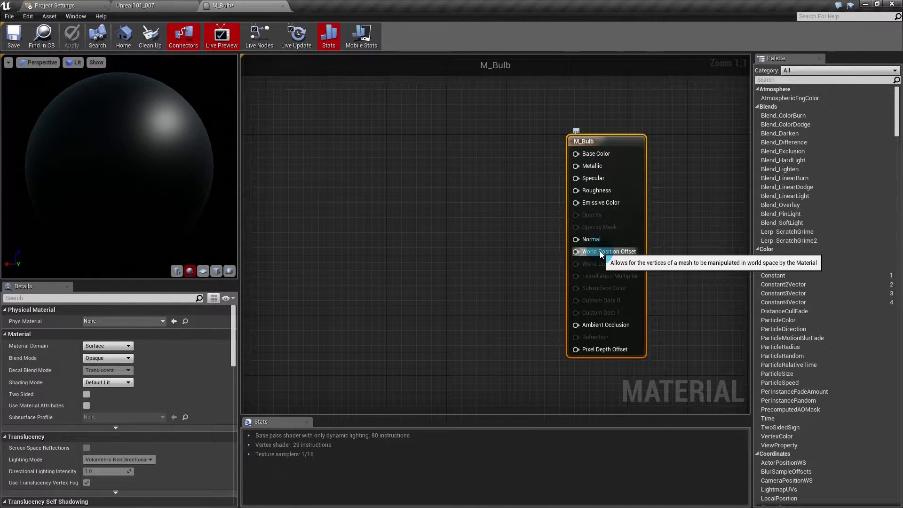
{"action": "left_click", "coordinate": [109, 358]}
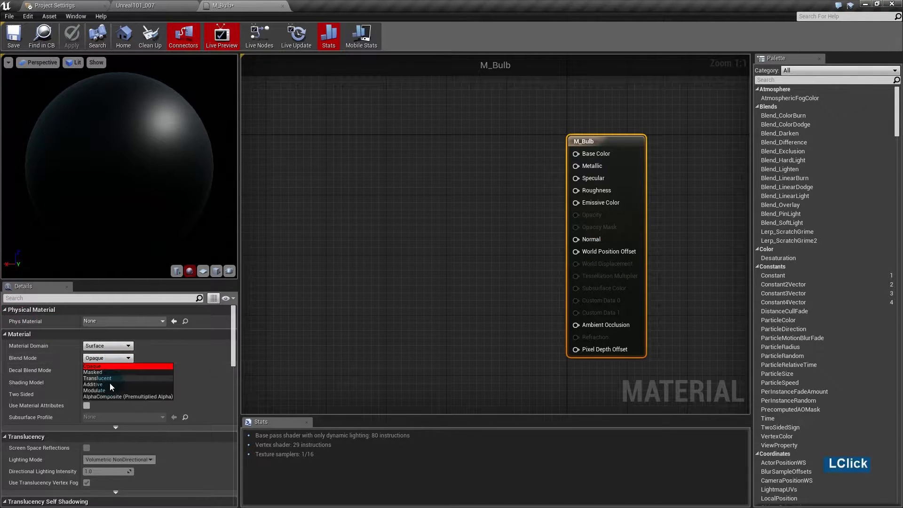
{"action": "left_click", "coordinate": [102, 379]}
- Set the translucency lighting mode to Surface ForwardShading and enable screen space reflections
{"action": "right_click_drag", "start_coordinate": [170, 480], "coordinate": [153, 367]}
{"action": "left_click", "coordinate": [146, 361]}
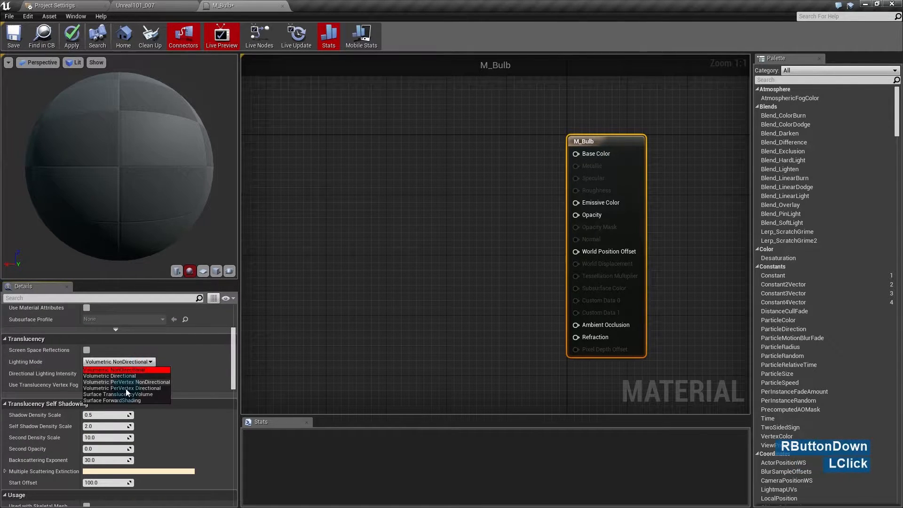
{"action": "left_click", "coordinate": [118, 401]}
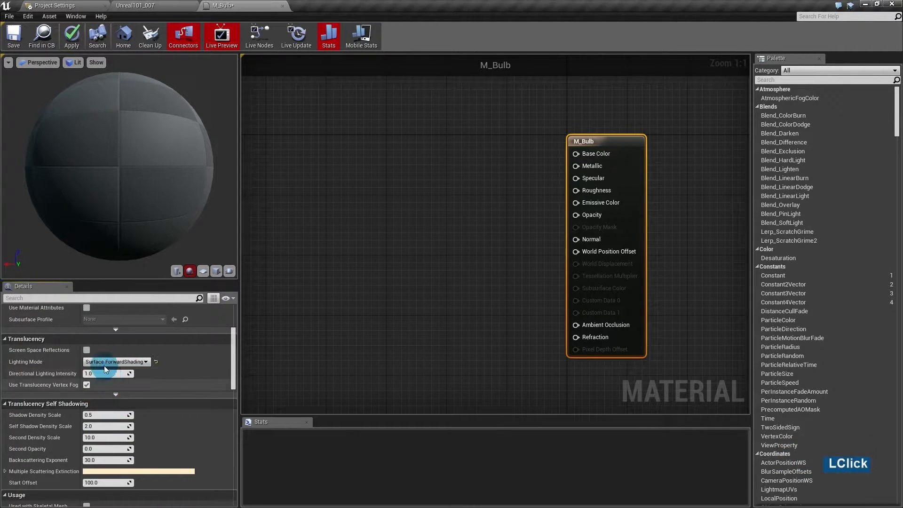
{"action": "left_click", "coordinate": [87, 350]}
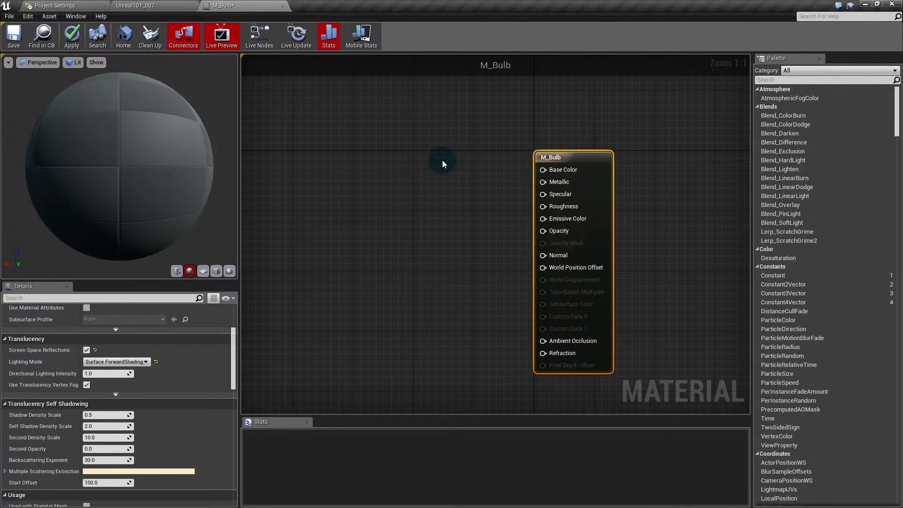
- Add a Constant3Vector node, set its colour to white (1,1,1) and connect it to Base Color
{"action": "left_click", "coordinate": [411, 122]}
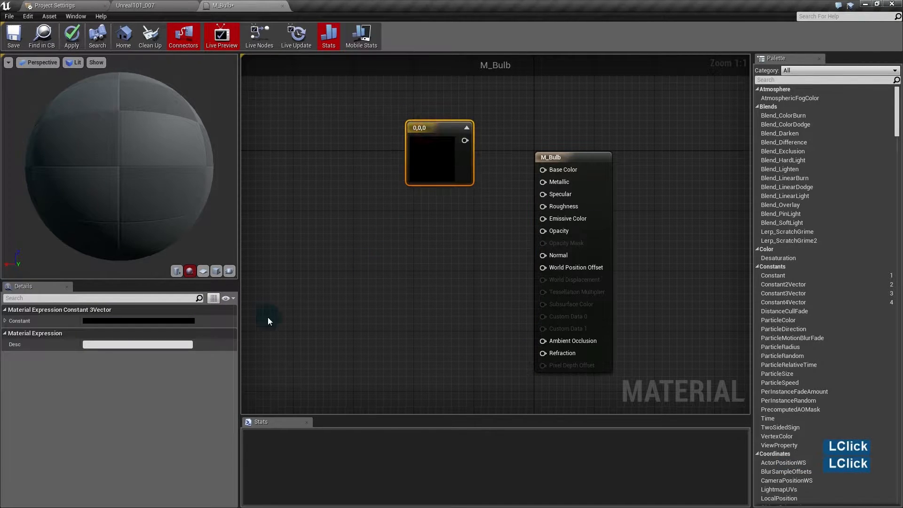
{"action": "left_click", "coordinate": [191, 320]}
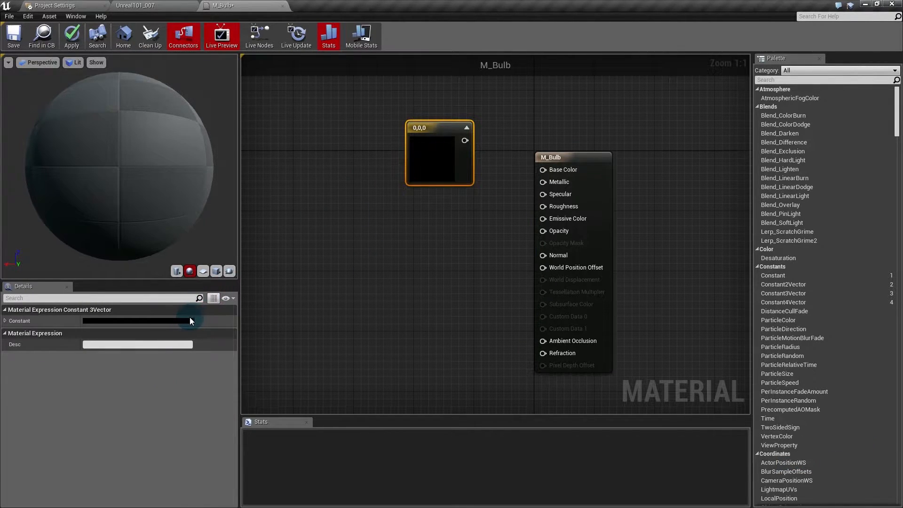
{"action": "left_click_drag", "start_coordinate": [329, 335], "coordinate": [330, 233]}
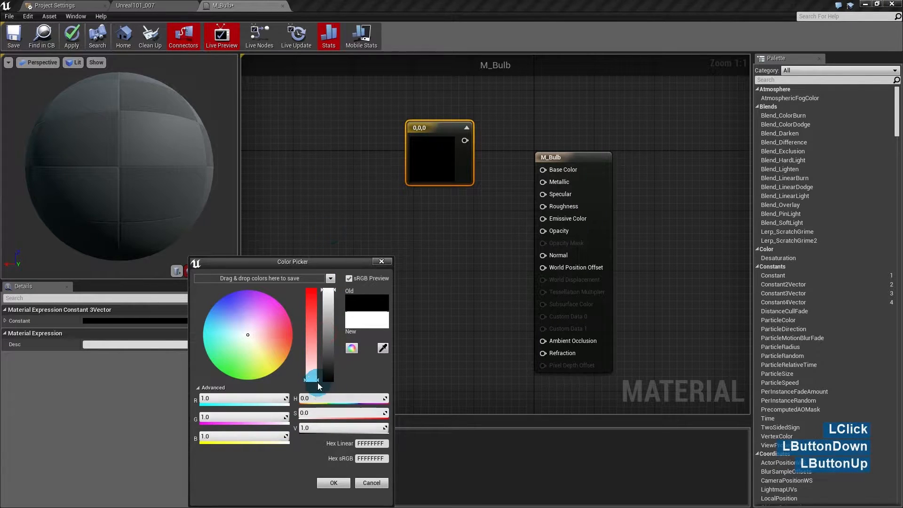
{"action": "left_click", "coordinate": [333, 483]}
{"action": "left_click_drag", "start_coordinate": [468, 142], "coordinate": [544, 170]}
{"action": "left_click_drag", "start_coordinate": [435, 177], "coordinate": [421, 140]}
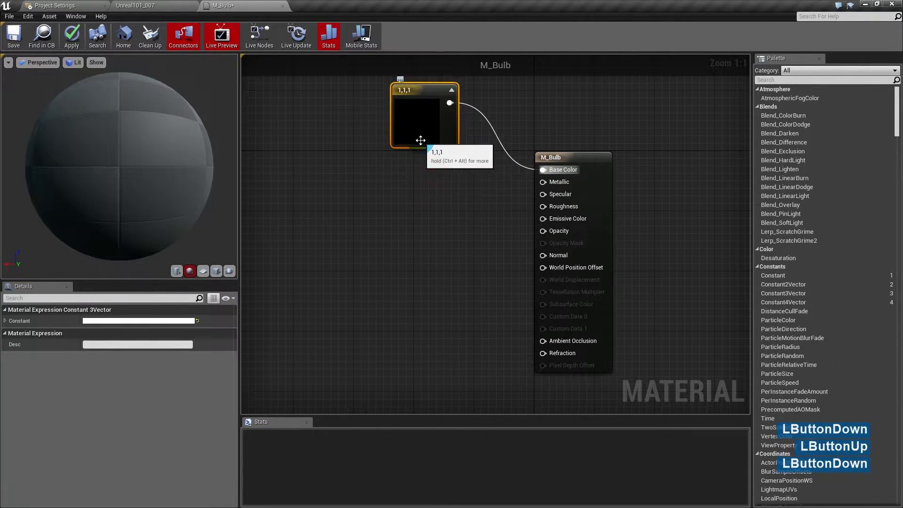
- Add a Constant node below the colour node, set its value to 1 and connect it to Metallic
{"action": "left_click", "coordinate": [391, 157]}
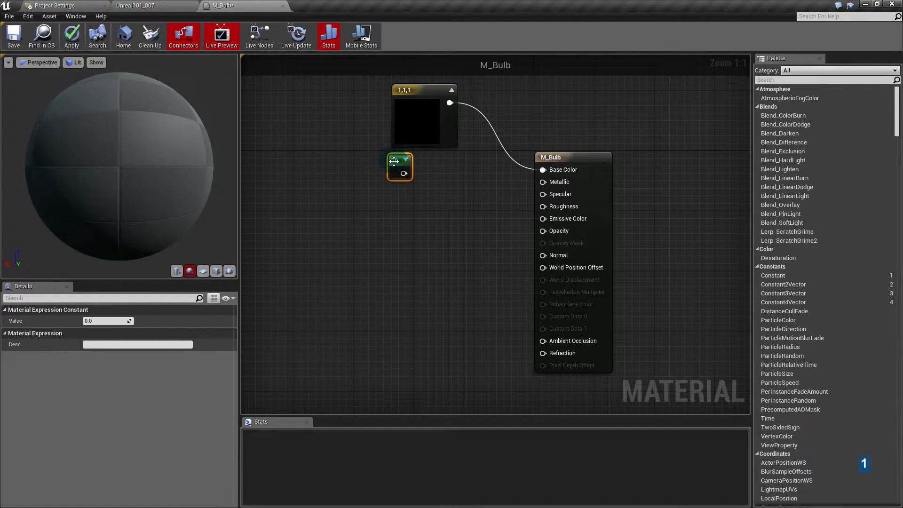
{"action": "left_click", "coordinate": [111, 322]}
{"action": "type", "text": "1"}
{"action": "key", "text": "Return"}
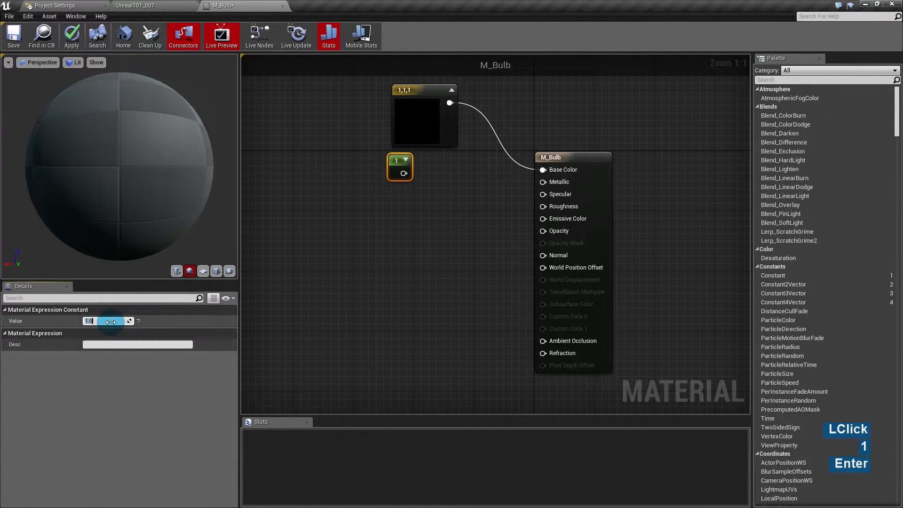
{"action": "left_click_drag", "start_coordinate": [404, 173], "coordinate": [544, 182]}
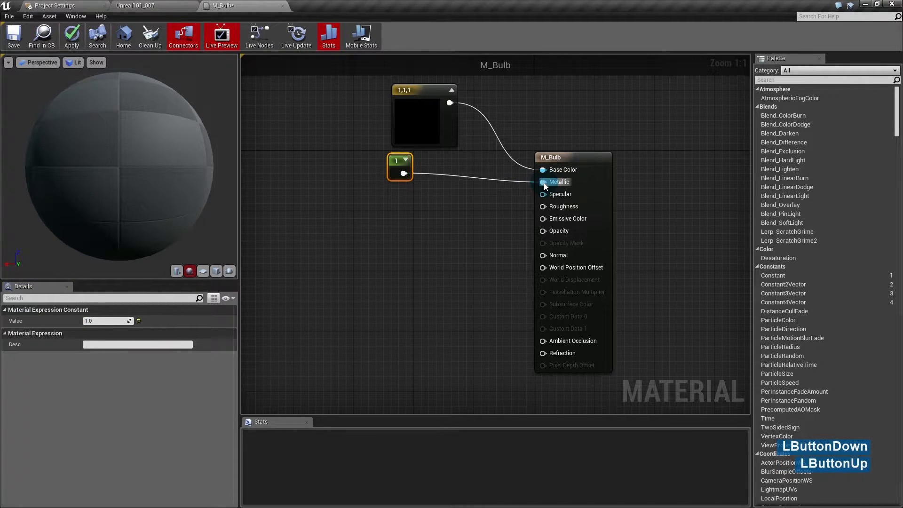
- Add a second Constant node with value 0 and connect it to Roughness
{"action": "left_click", "coordinate": [395, 191]}
{"action": "left_click_drag", "start_coordinate": [411, 209], "coordinate": [560, 206]}
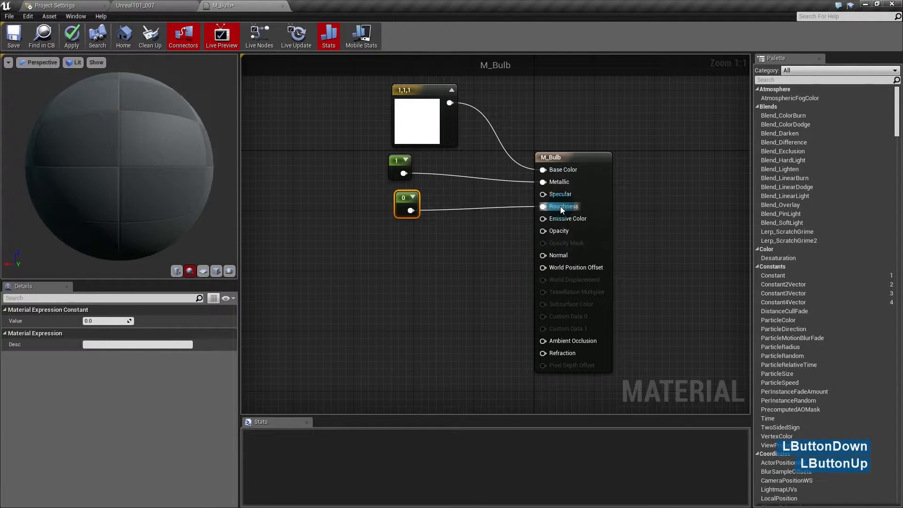
{"action": "left_click", "coordinate": [434, 232]}
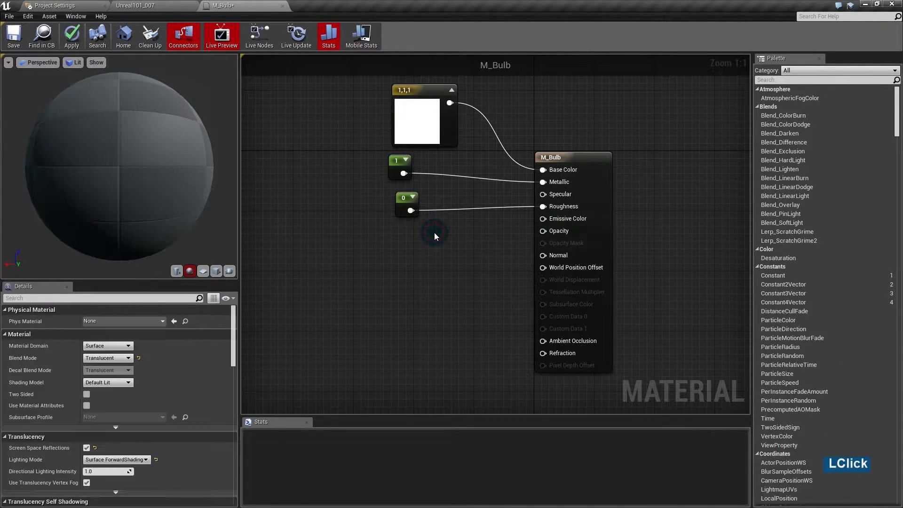
- Add a scalar parameter node below the two constants and name it Opacity
{"action": "left_click", "coordinate": [391, 292]}
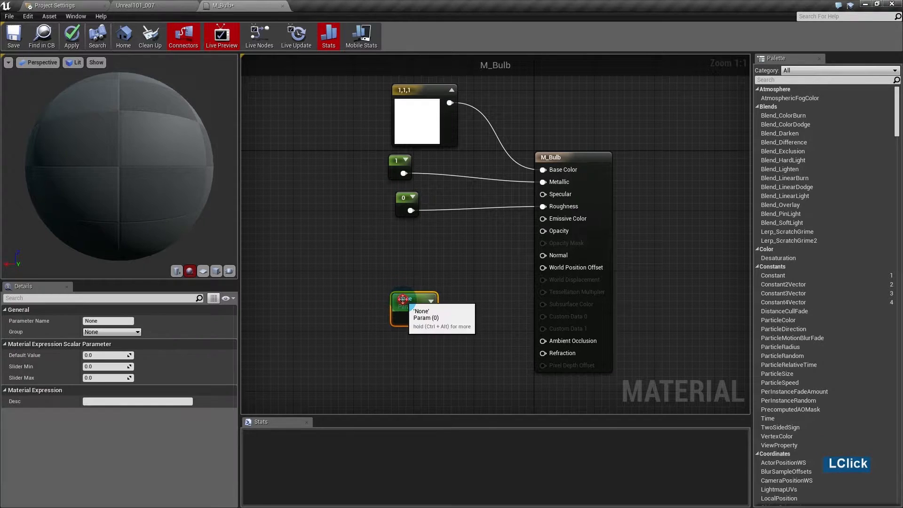
{"action": "type", "text": "Opa"}
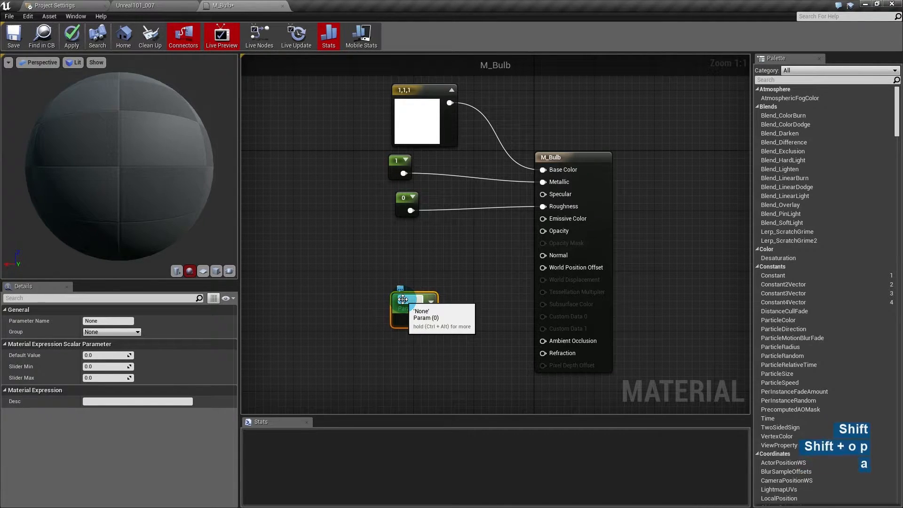
{"action": "type", "text": "city"}
{"action": "key", "text": "Return"}
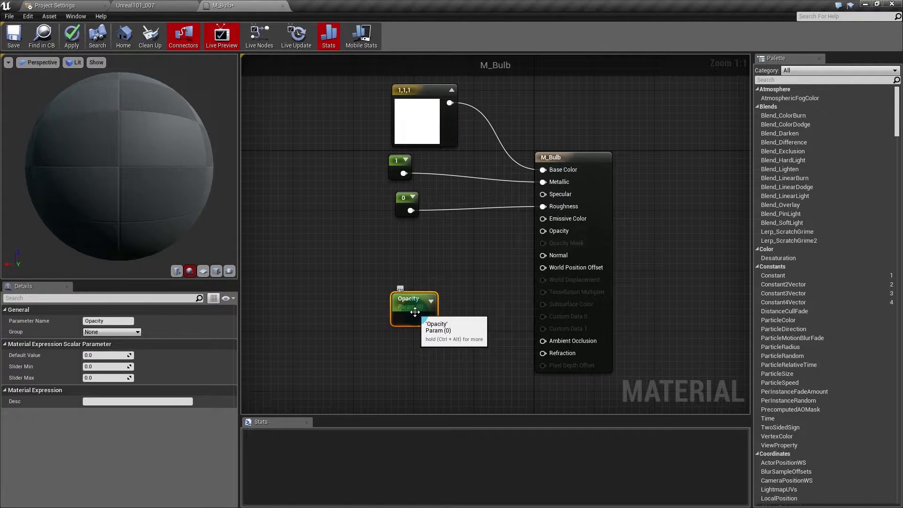
- Set the Opacity parameter's default value to 0.1 and connect it to the material's Opacity input
{"action": "left_click", "coordinate": [98, 356]}
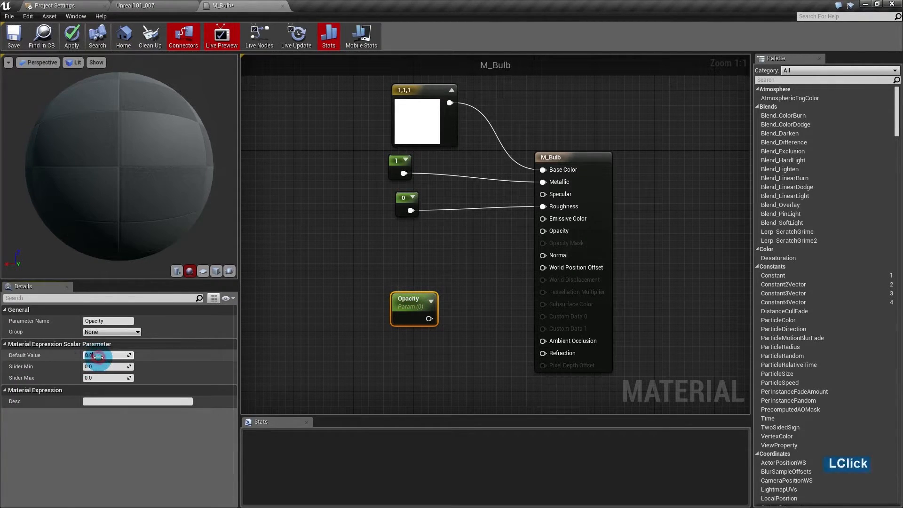
{"action": "type", "text": "0.1"}
{"action": "key", "text": "Return"}
{"action": "left_click_drag", "start_coordinate": [429, 319], "coordinate": [544, 232]}
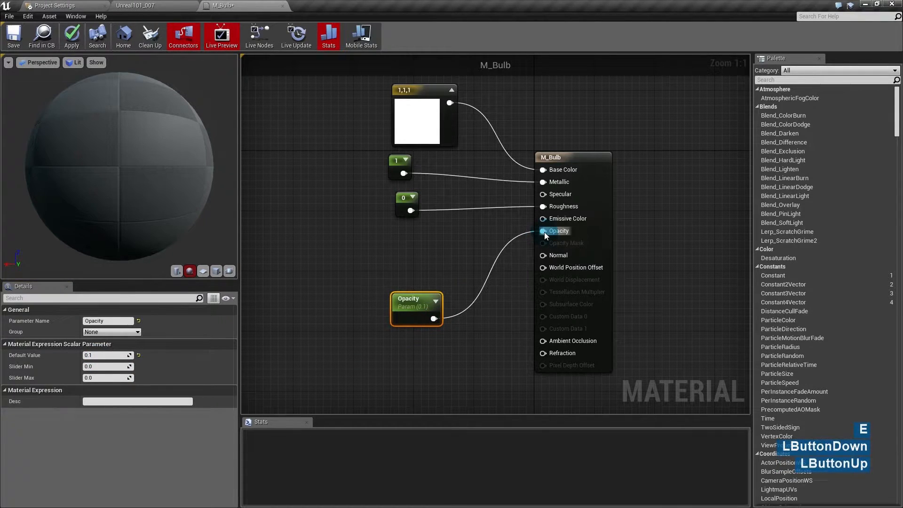
{"action": "left_click", "coordinate": [411, 318]}
{"action": "left_click_drag", "start_coordinate": [410, 319], "coordinate": [411, 335]}
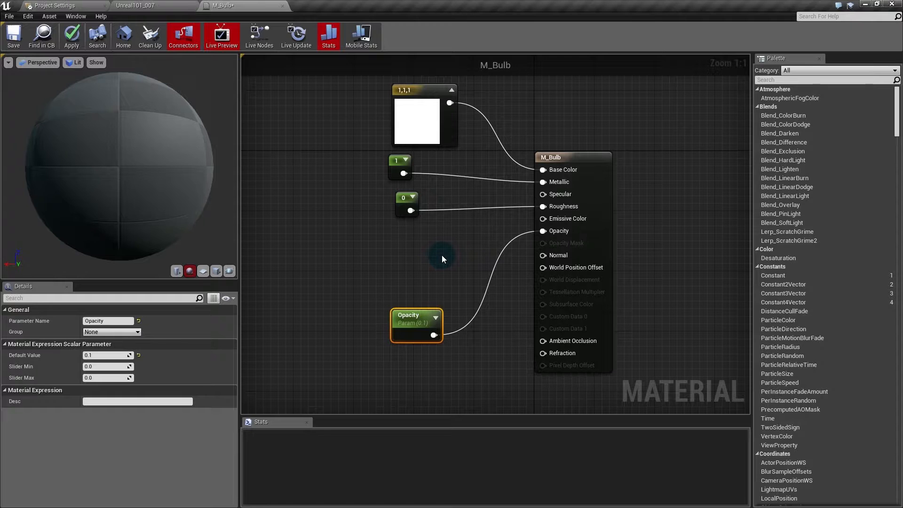
{"action": "left_click", "coordinate": [441, 255]}
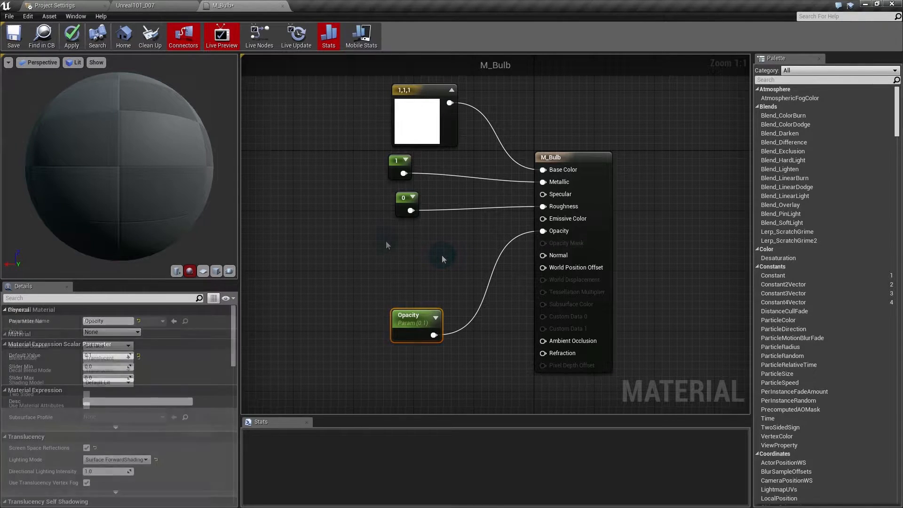
- Add a vector parameter node between the roughness constant and the Opacity node and name it Color
{"action": "left_click", "coordinate": [365, 231]}
{"action": "left_click_drag", "start_coordinate": [391, 244], "coordinate": [342, 232]}
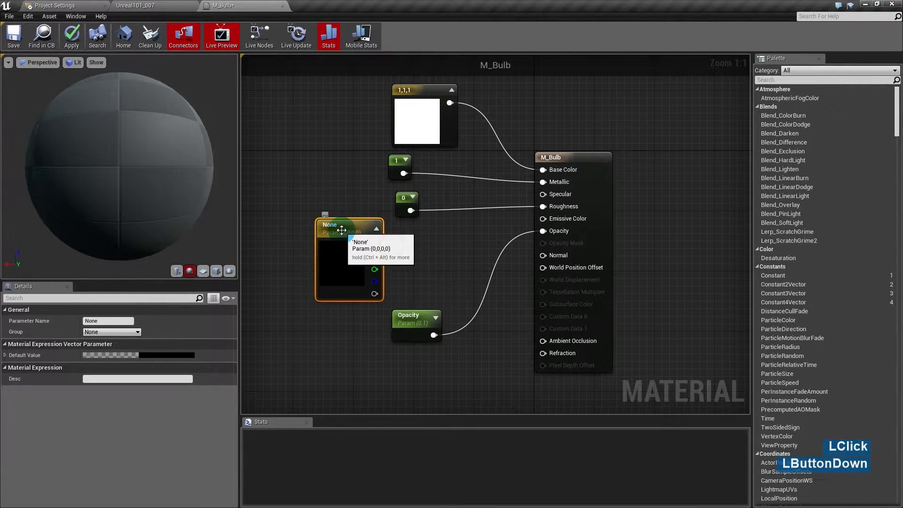
{"action": "double_click", "coordinate": [343, 231]}
{"action": "type", "text": "Color"}
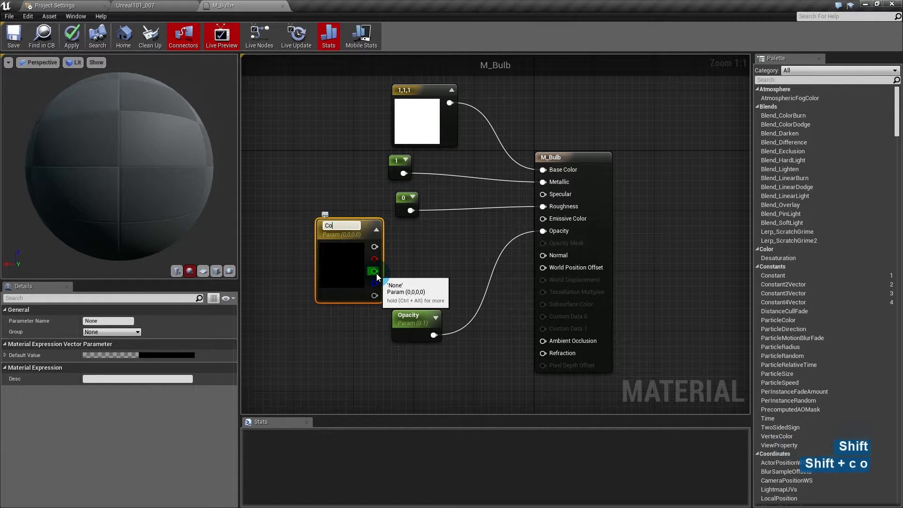
{"action": "key", "text": "Return"}
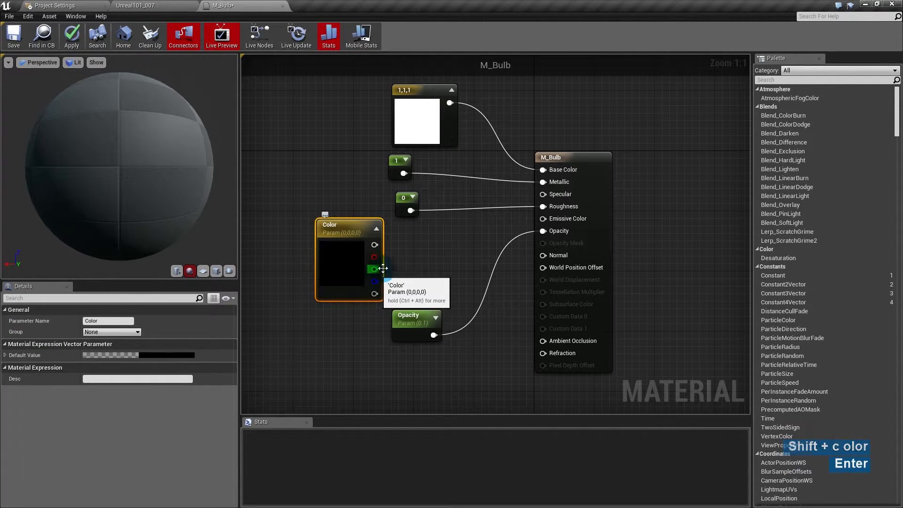
- Set the Color parameter's default value to yellow (R 1.0, G 0.925, B 0.0)
{"action": "double_click", "coordinate": [374, 243]}
{"action": "left_click_drag", "start_coordinate": [436, 374], "coordinate": [433, 380]}
{"action": "left_click", "coordinate": [486, 290]}
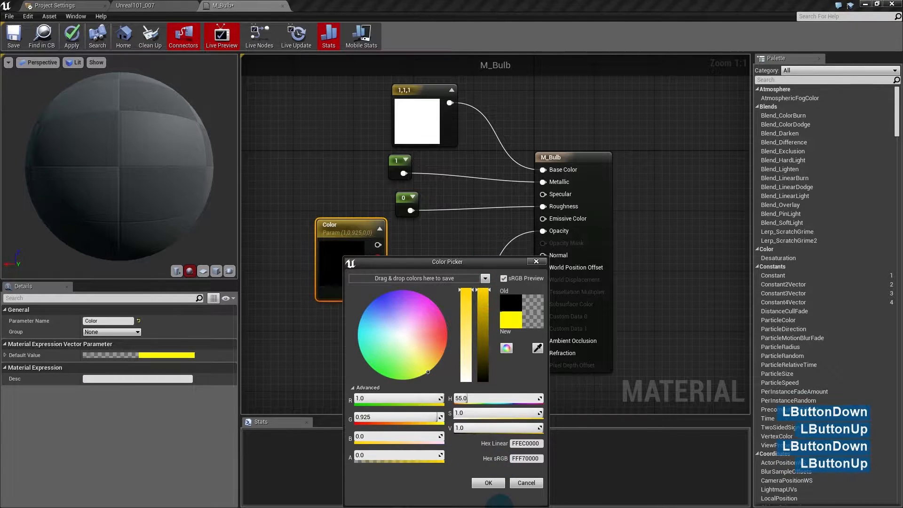
{"action": "left_click", "coordinate": [488, 482]}
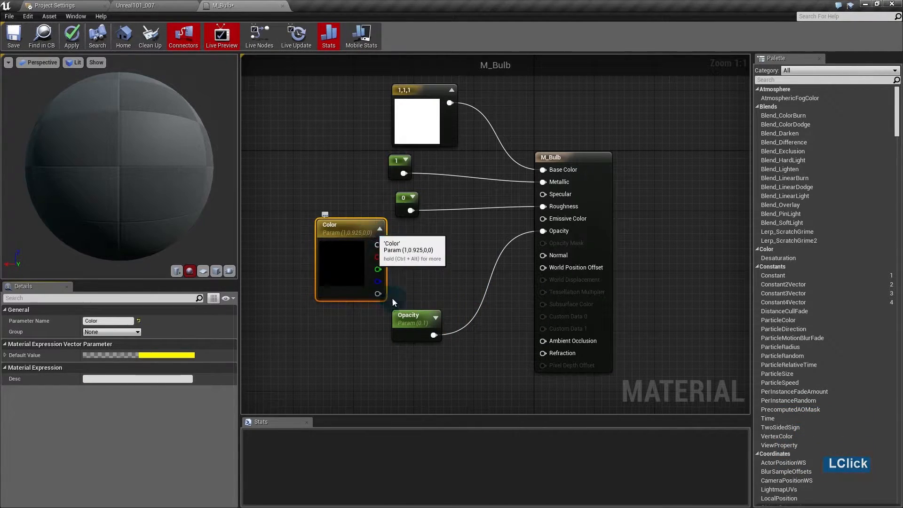
- Move the Opacity and Color nodes apart and add a scalar parameter named Intensity beneath Color
{"action": "left_click_drag", "start_coordinate": [409, 333], "coordinate": [416, 393]}
{"action": "left_click_drag", "start_coordinate": [338, 241], "coordinate": [327, 229]}
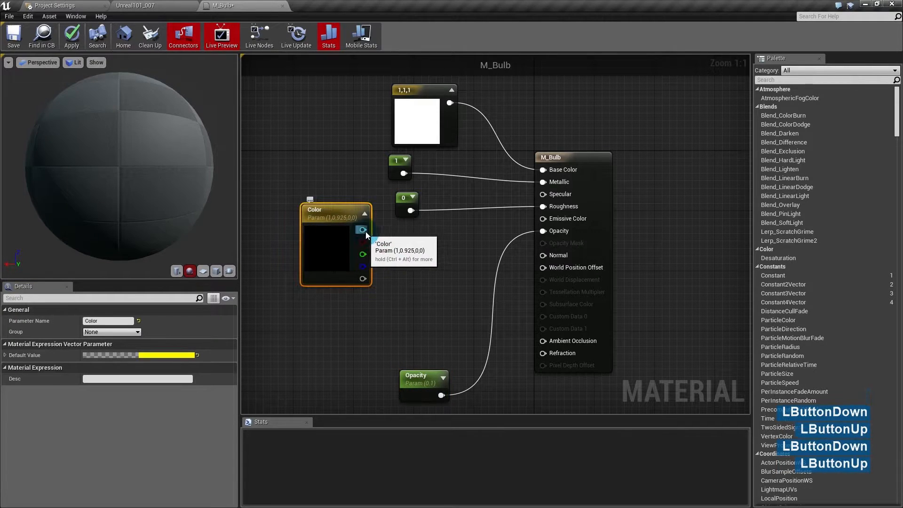
{"action": "left_click", "coordinate": [330, 294]}
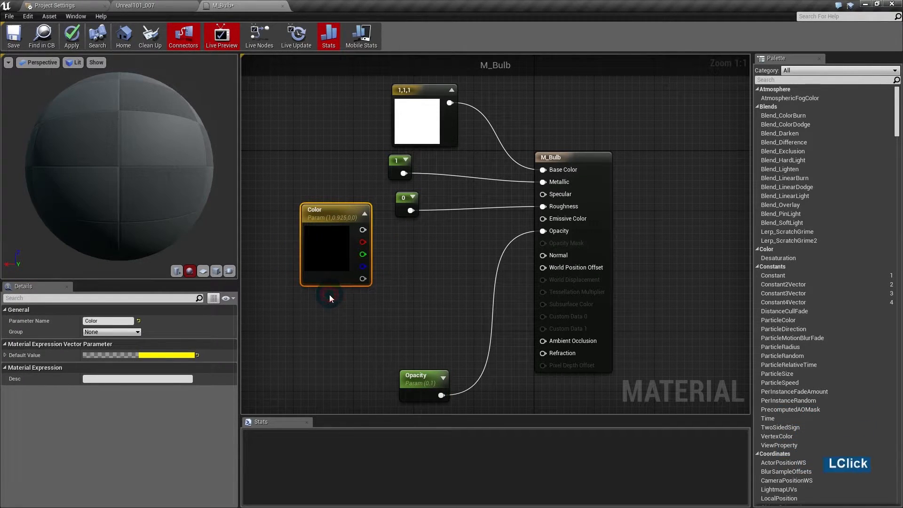
{"action": "type", "text": "I"}
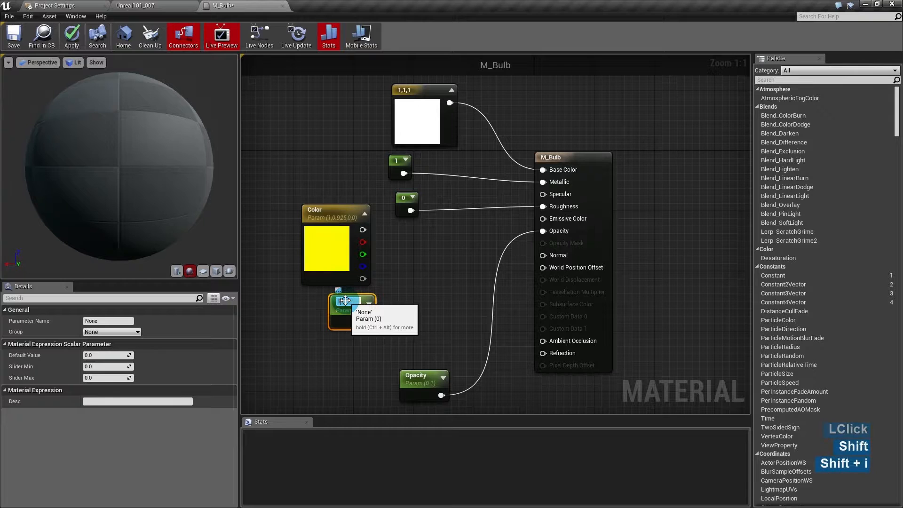
{"action": "type", "text": "ntensity"}
{"action": "key", "text": "Return"}
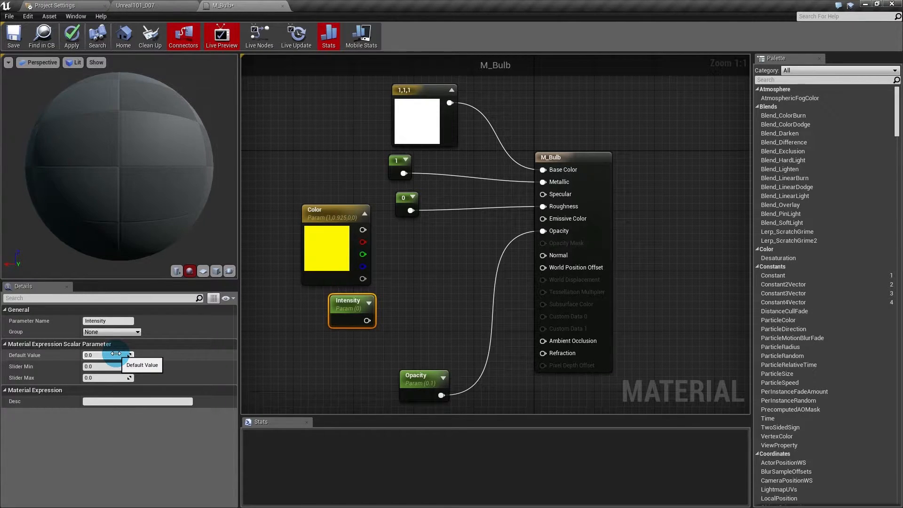
{"action": "scroll", "coordinate": [115, 354], "scroll_direction": "up", "scroll_amount": 1}
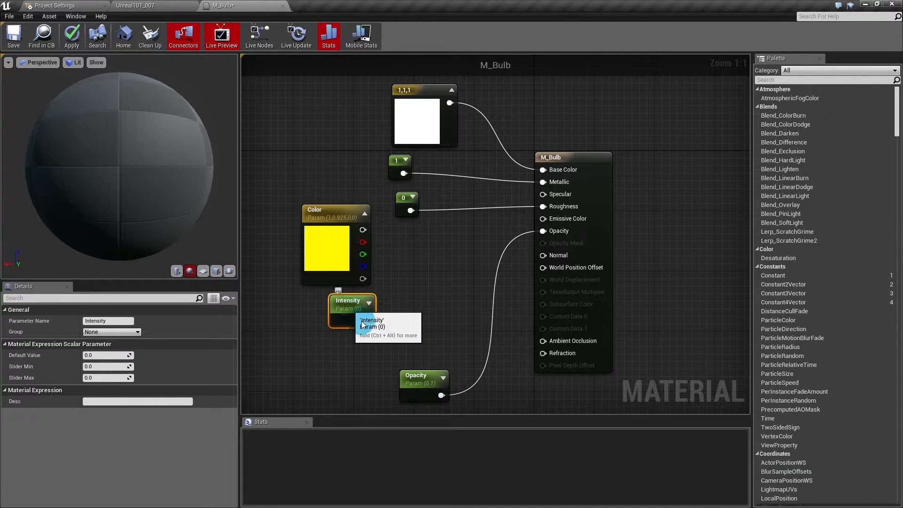
- Multiply Color by Intensity with a Multiply node, connect the result to Emissive Color and save the material
{"action": "left_click", "coordinate": [439, 241]}
{"action": "left_click_drag", "start_coordinate": [366, 229], "coordinate": [448, 262]}
{"action": "left_click_drag", "start_coordinate": [366, 320], "coordinate": [544, 217]}
{"action": "left_click", "coordinate": [442, 315]}
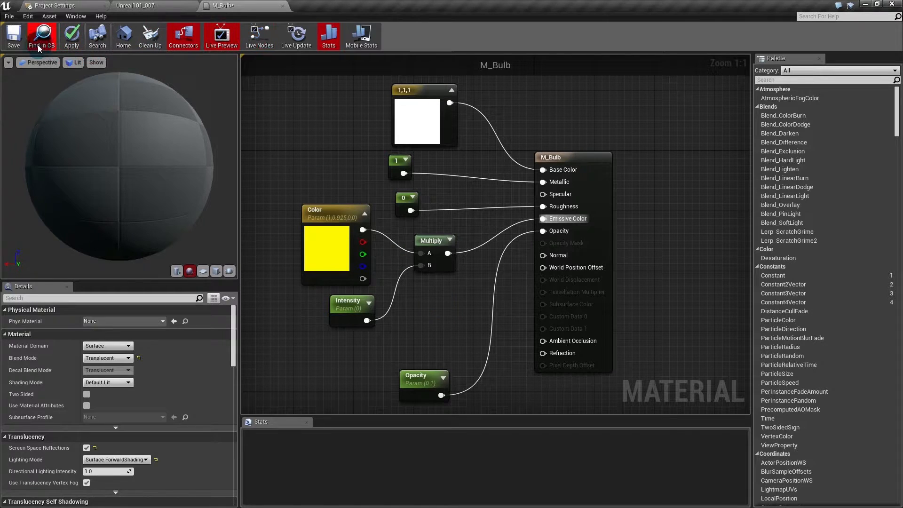
{"action": "left_click", "coordinate": [500, 186]}
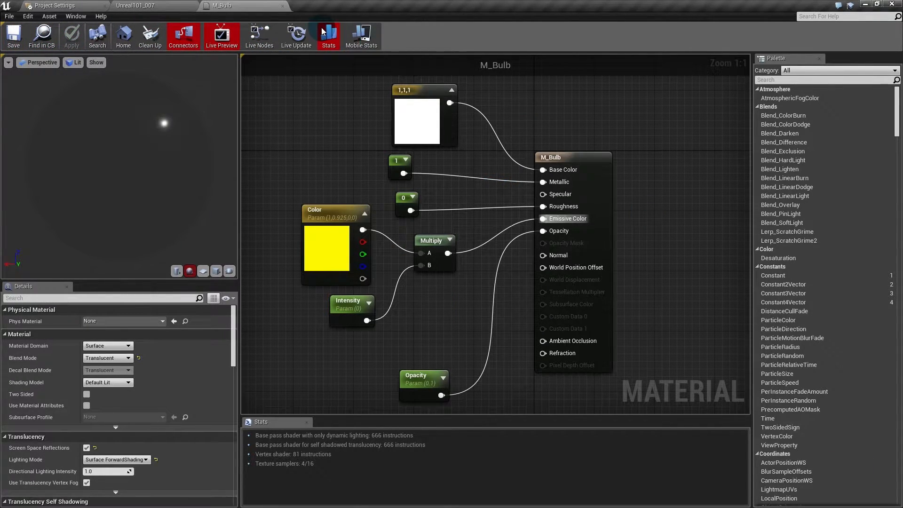
{"action": "right_click_drag", "start_coordinate": [404, 321], "coordinate": [379, 328]}
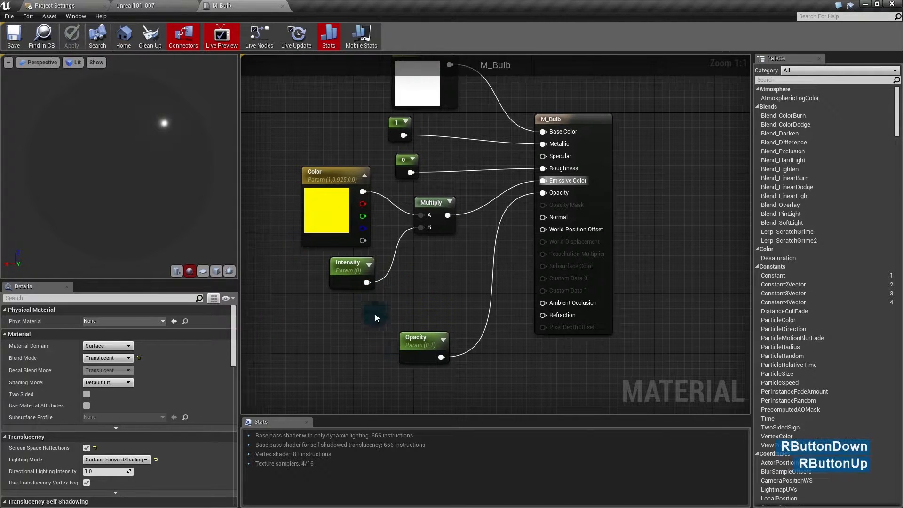
- Create a material instance of M_Bulb in the Materials folder, name it MI_Bulb and open it beside the level view
{"action": "left_click", "coordinate": [136, 6]}
{"action": "right_click", "coordinate": [236, 429]}
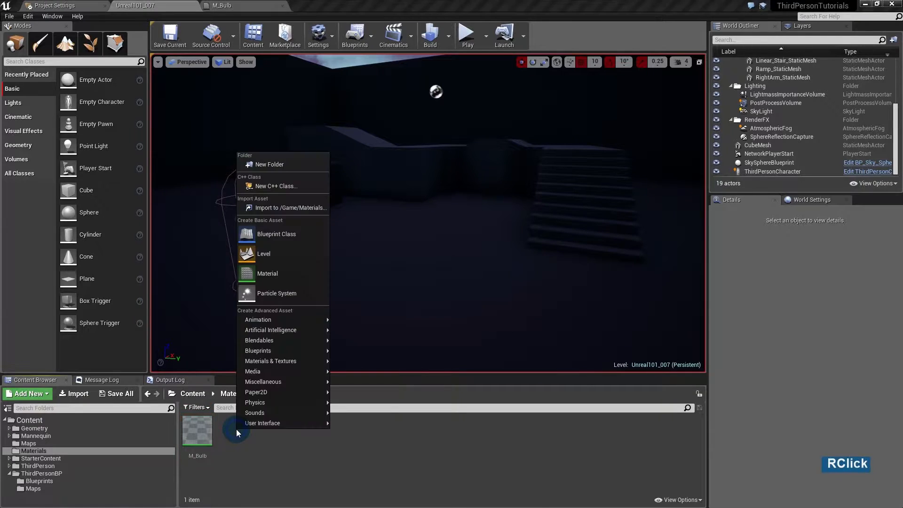
{"action": "left_click", "coordinate": [229, 450]}
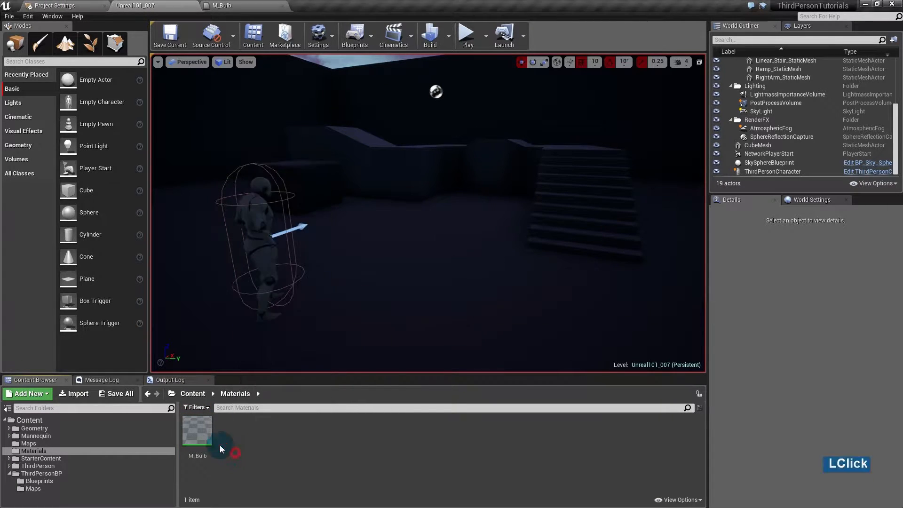
{"action": "right_click", "coordinate": [196, 427]}
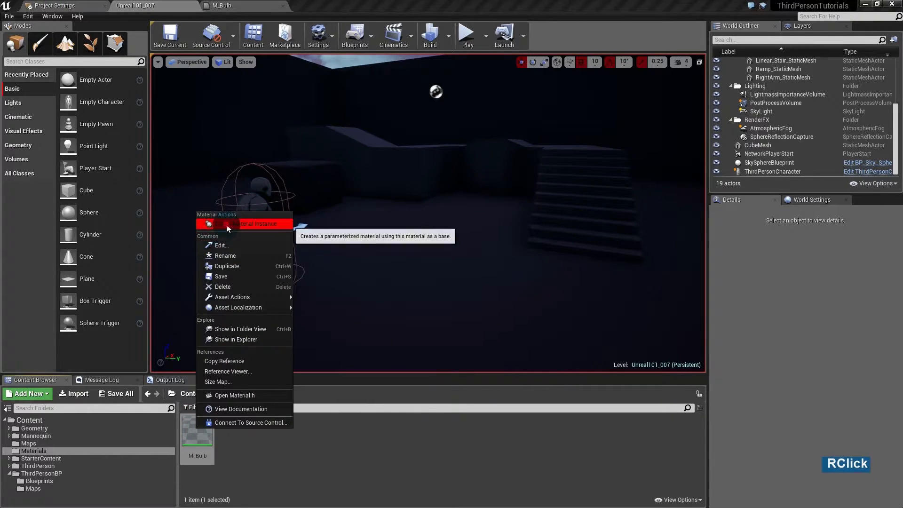
{"action": "left_click", "coordinate": [257, 225]}
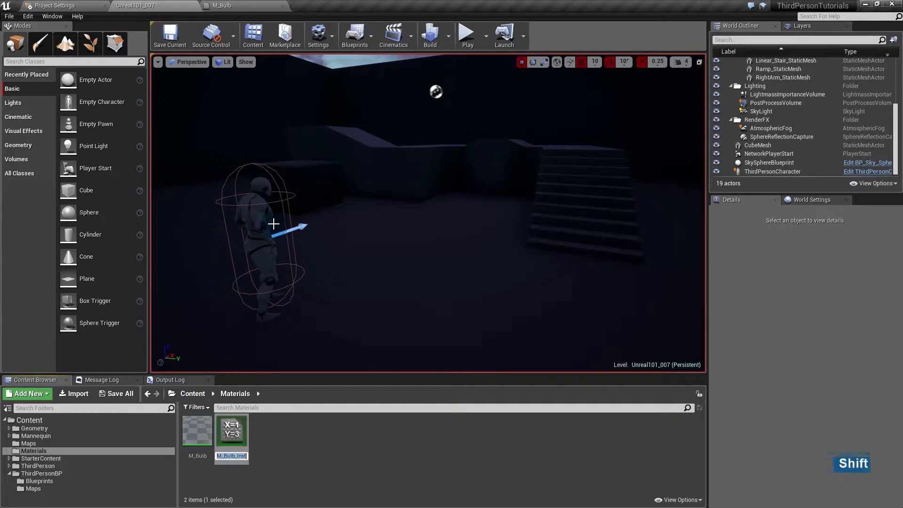
{"action": "type", "text": "MI_Bulb"}
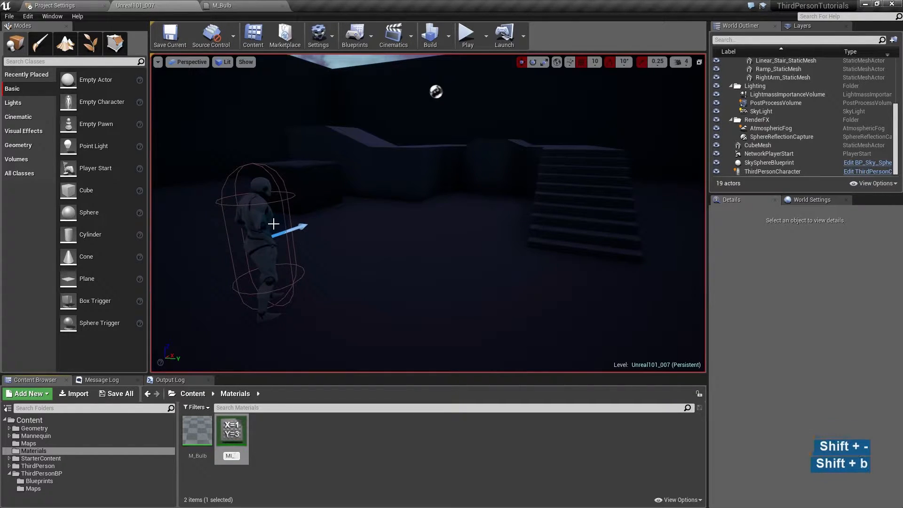
{"action": "key", "text": "Return"}
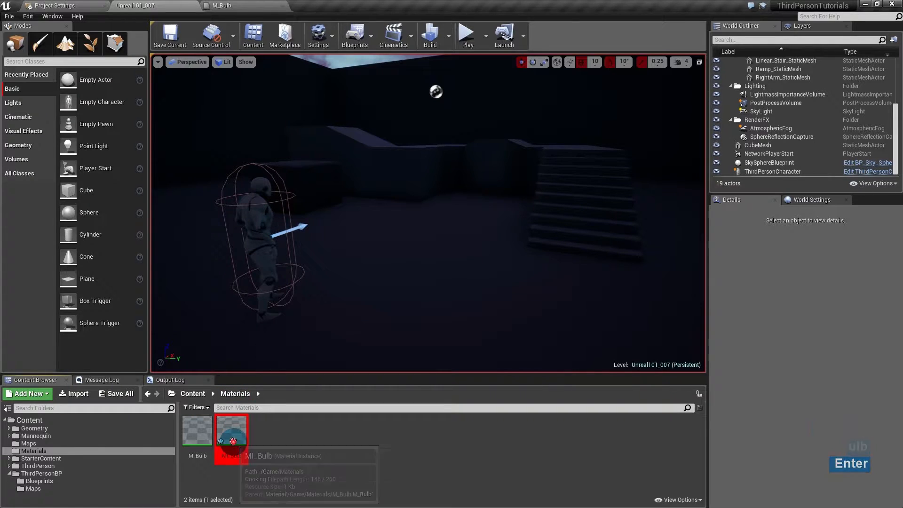
{"action": "double_click", "coordinate": [232, 437]}
{"action": "left_click_drag", "start_coordinate": [735, 89], "coordinate": [619, 60]}
- Place a sphere above the floor next to the character in the level and apply MI_Bulb to it
{"action": "left_click_drag", "start_coordinate": [89, 212], "coordinate": [363, 278]}
{"action": "left_click", "coordinate": [359, 244]}
{"action": "left_click_drag", "start_coordinate": [358, 241], "coordinate": [355, 193]}
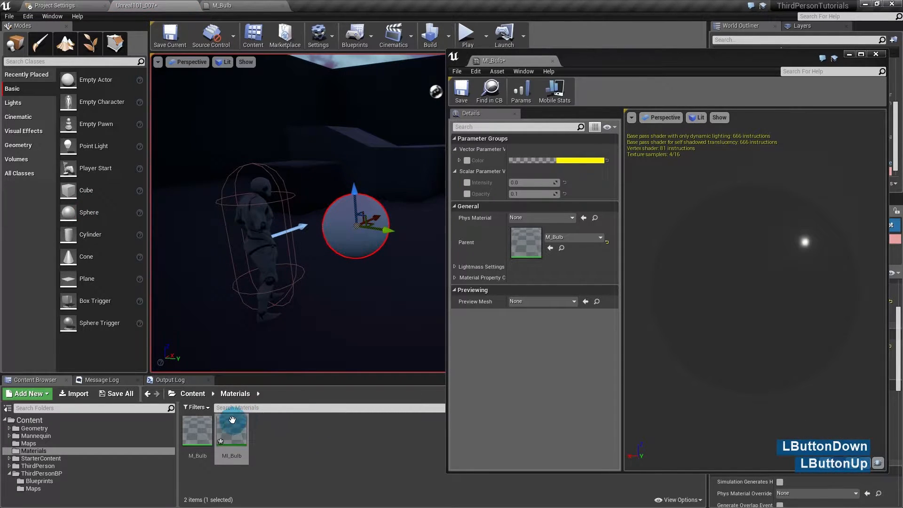
{"action": "left_click_drag", "start_coordinate": [229, 433], "coordinate": [336, 242]}
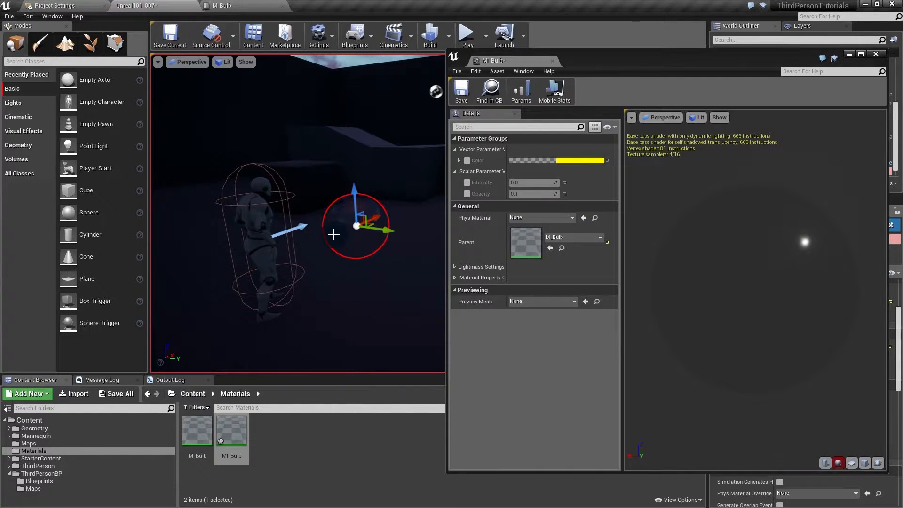
{"action": "mouse_move", "coordinate": [332, 234]}
{"action": "right_mouse_down", "text": "alt"}
{"action": "mouse_move", "coordinate": [353, 230]}
{"action": "mouse_move", "coordinate": [331, 230]}
{"action": "right_mouse_up", "text": "alt"}
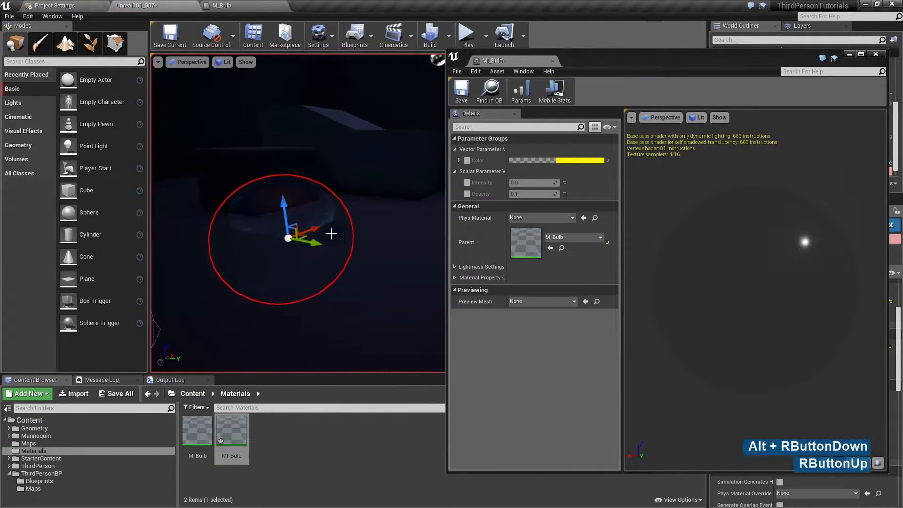
- Enable the Opacity override in MI_Bulb and set its value to 0.0
{"action": "left_click", "coordinate": [467, 193]}
{"action": "left_click", "coordinate": [368, 273]}
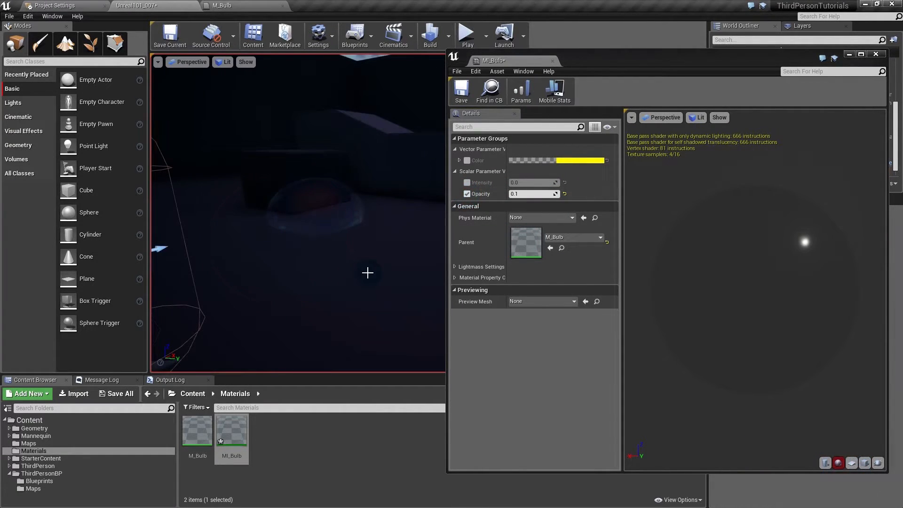
{"action": "left_click", "coordinate": [528, 194]}
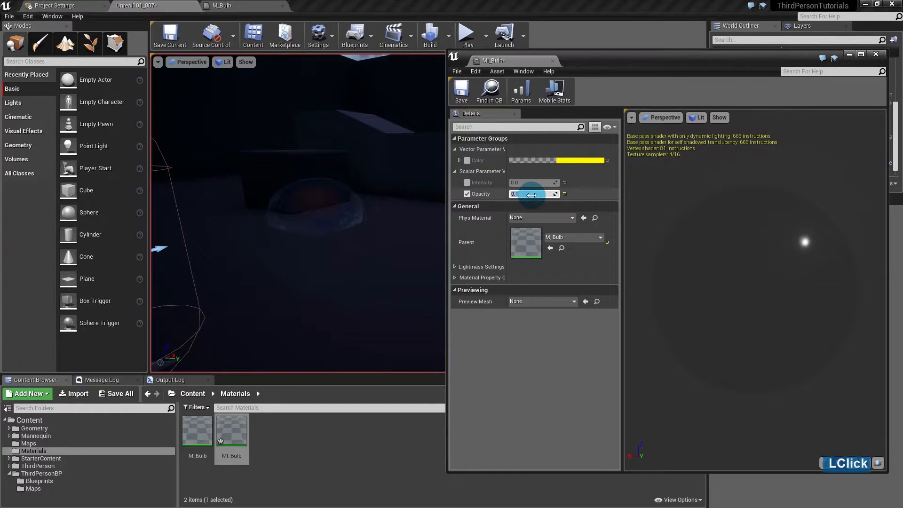
{"action": "type", "text": "0.0"}
{"action": "key", "text": "Return"}
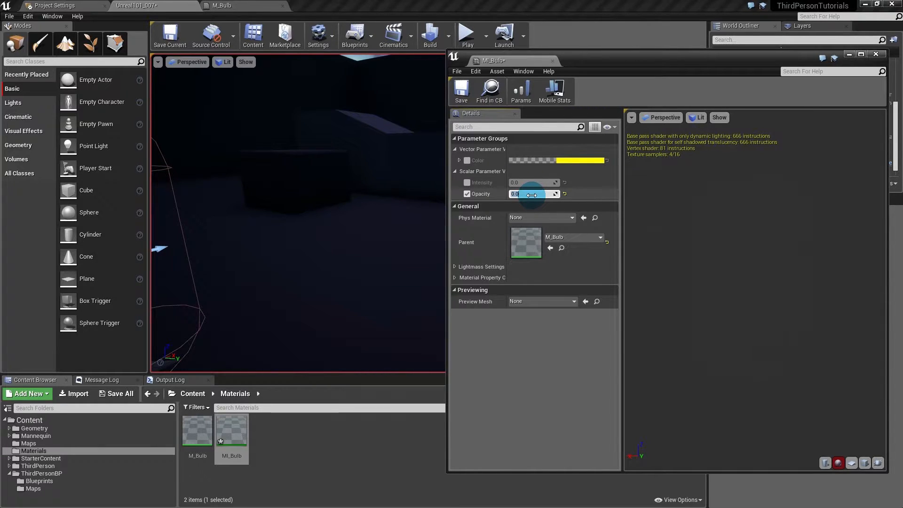
- Raise MI_Bulb's Opacity in increments through 0.1 and 0.2 to 0.3
{"action": "type", "text": ".1"}
{"action": "key", "text": "Return"}
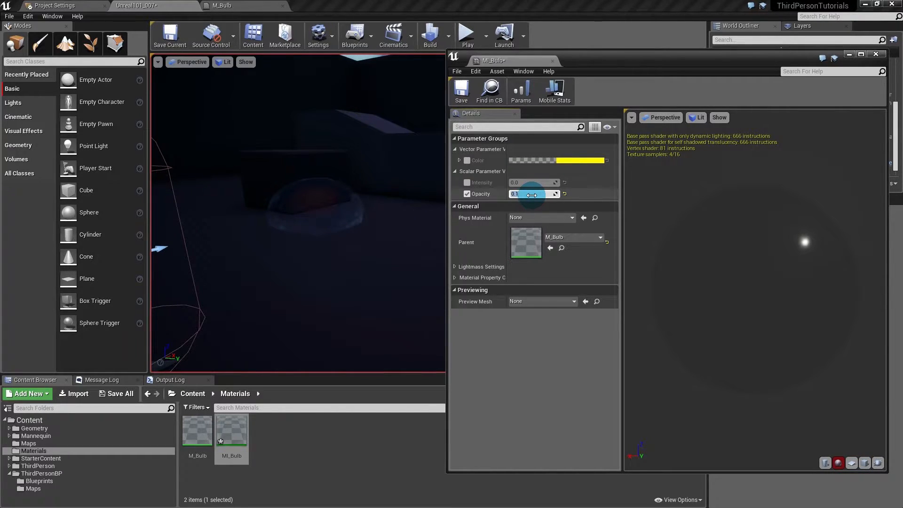
{"action": "key", "text": "Return"}
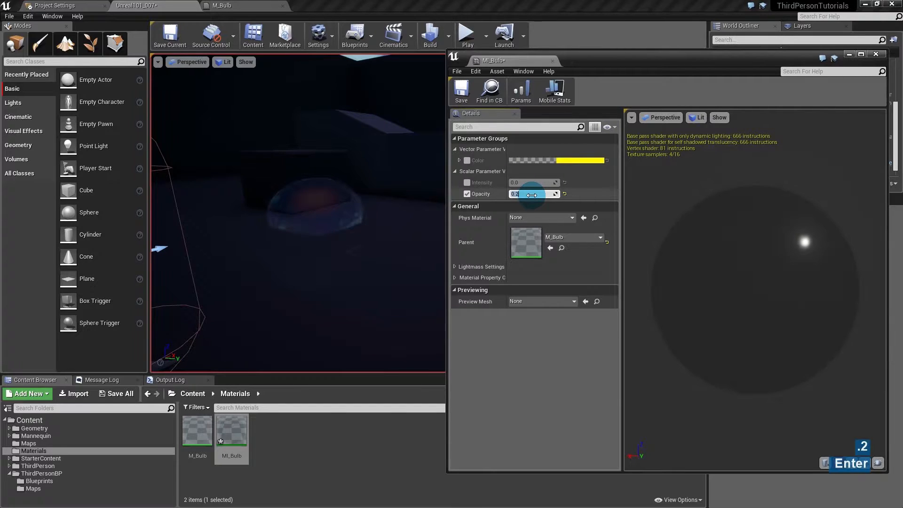
{"action": "type", "text": ".3"}
{"action": "key", "text": "Return"}
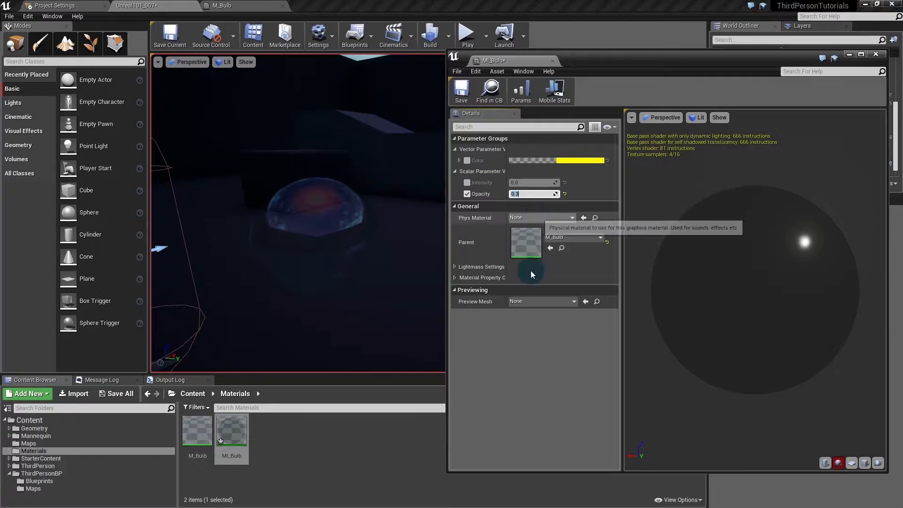
- Fine-tune MI_Bulb's Opacity and set it to 0.25
{"action": "left_click", "coordinate": [535, 389]}
{"action": "mouse_move", "coordinate": [526, 194]}
{"action": "left_mouse_down"}
{"action": "mouse_move", "coordinate": [541, 194]}
{"action": "mouse_move", "coordinate": [521, 193]}
{"action": "left_mouse_up"}
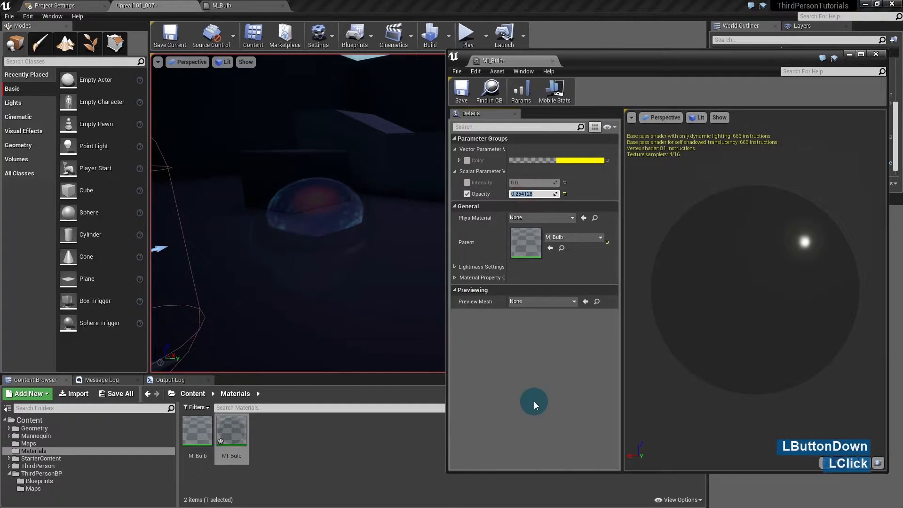
{"action": "type", "text": ".25"}
{"action": "key", "text": "Return"}
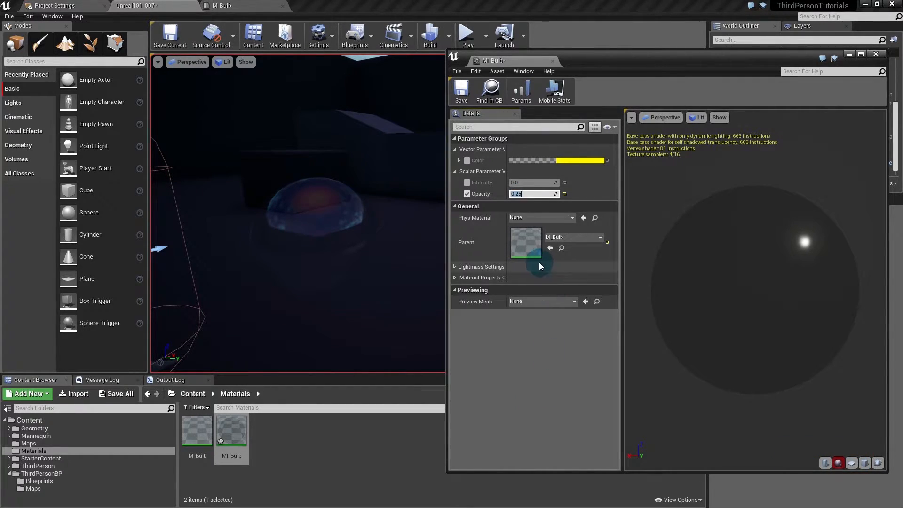
- Set MI_Bulb's Opacity to 1.0
{"action": "left_click", "coordinate": [468, 184]}
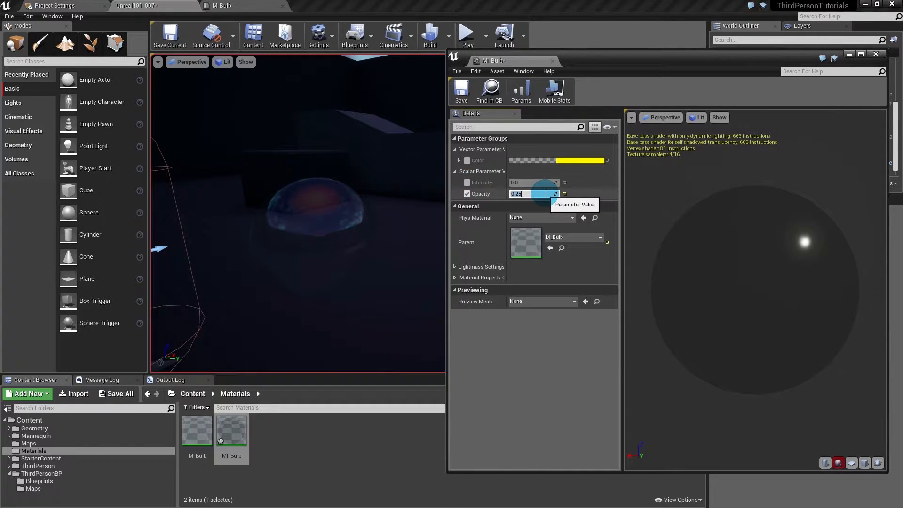
{"action": "type", "text": "1"}
{"action": "key", "text": "Return"}
- Enable MI_Bulb's Intensity override and try 200 followed by 50 to compare the glow on the level's sphere
{"action": "left_click", "coordinate": [467, 183]}
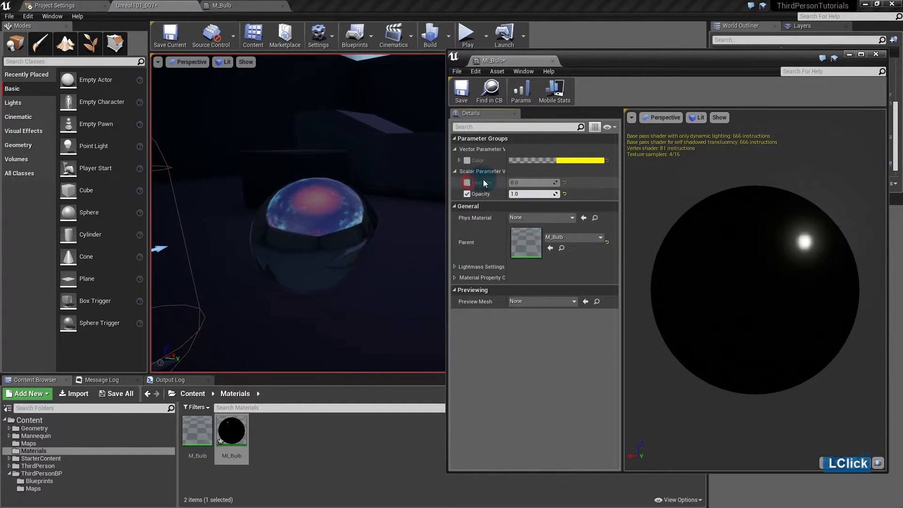
{"action": "left_click", "coordinate": [524, 183]}
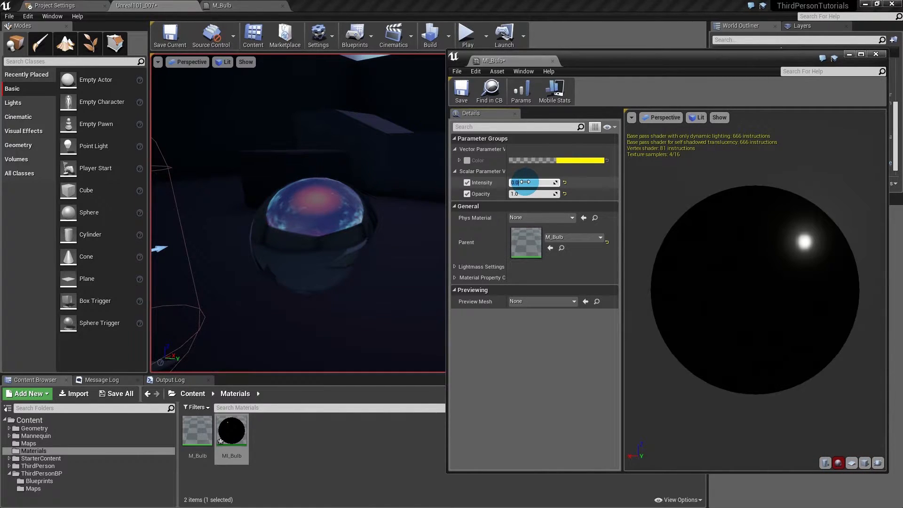
{"action": "type", "text": "200"}
{"action": "key", "text": "Return"}
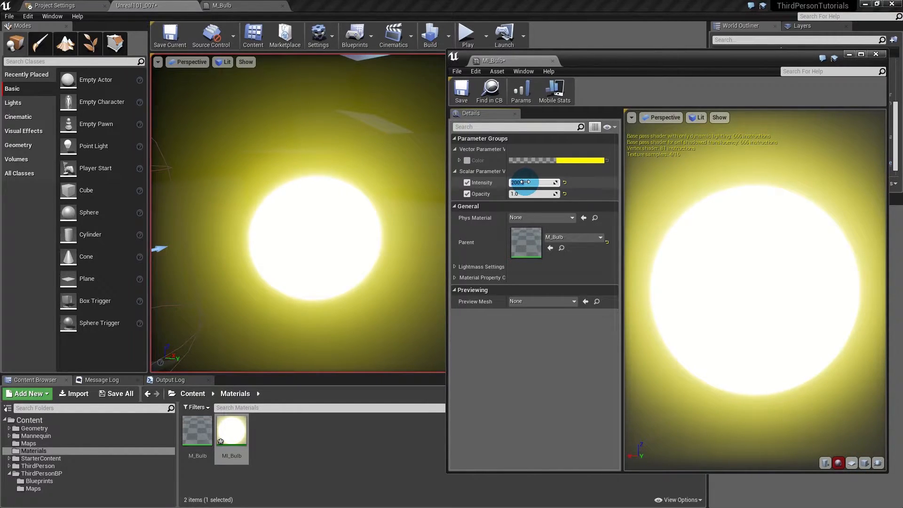
{"action": "type", "text": "50"}
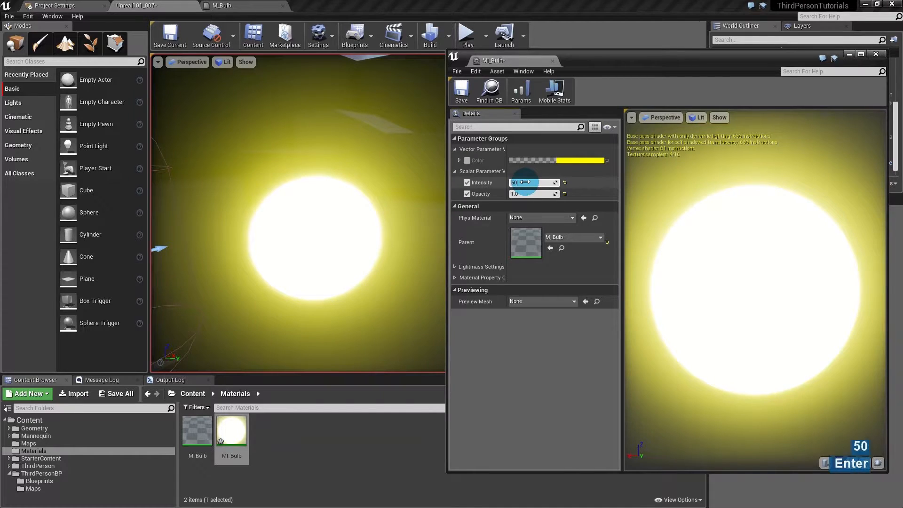
{"action": "key", "text": "Return"}
{"action": "left_click", "coordinate": [473, 163]}
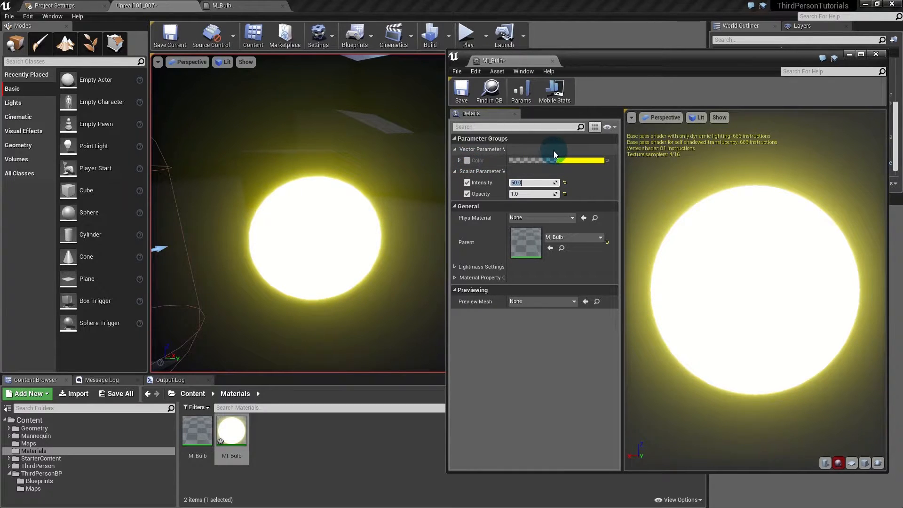
{"action": "left_click", "coordinate": [335, 262]}
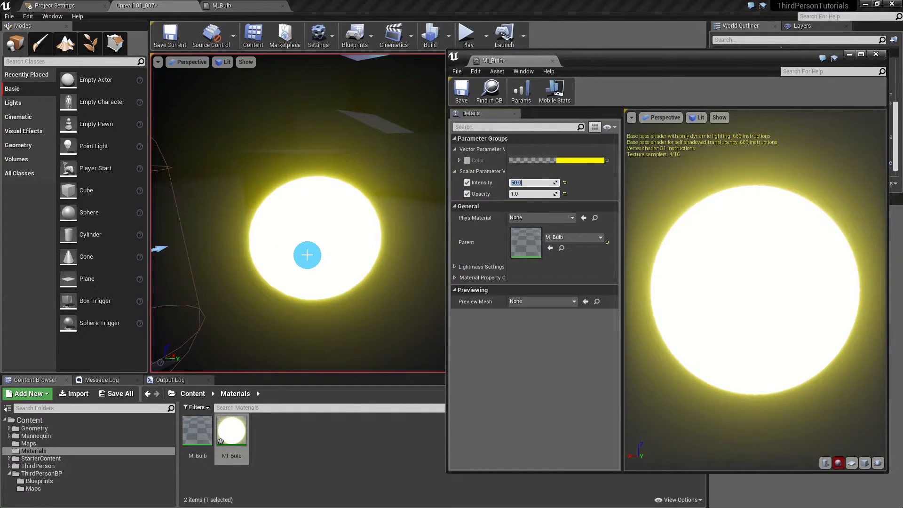
{"action": "left_click_drag", "start_coordinate": [304, 256], "coordinate": [304, 259], "text": "alt"}
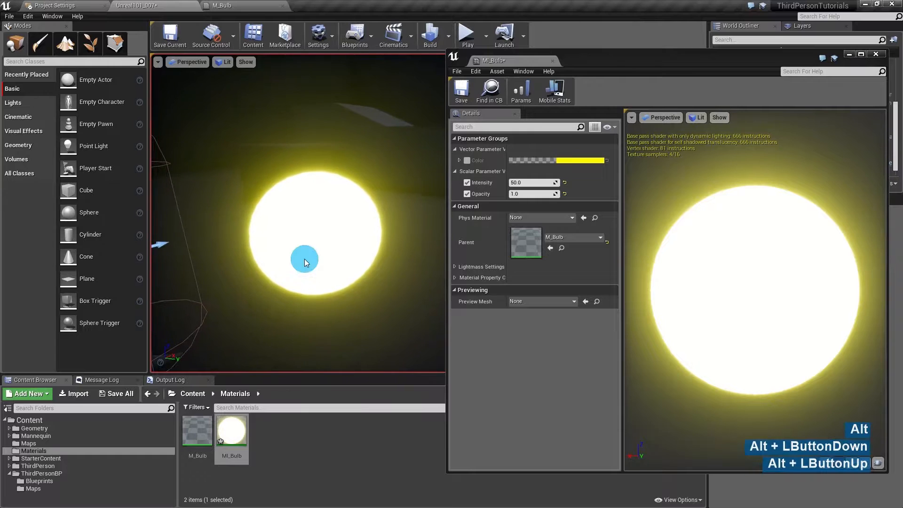
- Disable MI_Bulb's Intensity override, set Opacity to 0.25 and save the material instance
{"action": "left_click", "coordinate": [468, 183]}
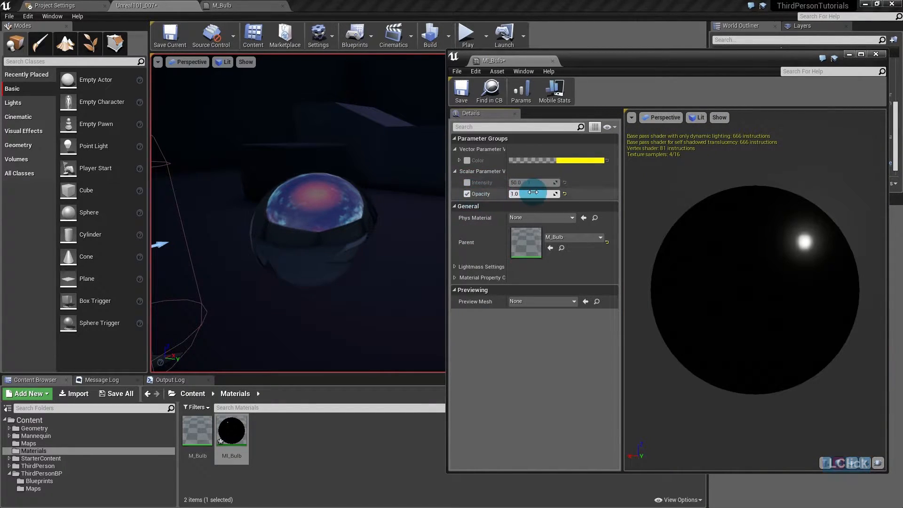
{"action": "left_click", "coordinate": [533, 192]}
{"action": "type", "text": ".25"}
{"action": "key", "text": "Return"}
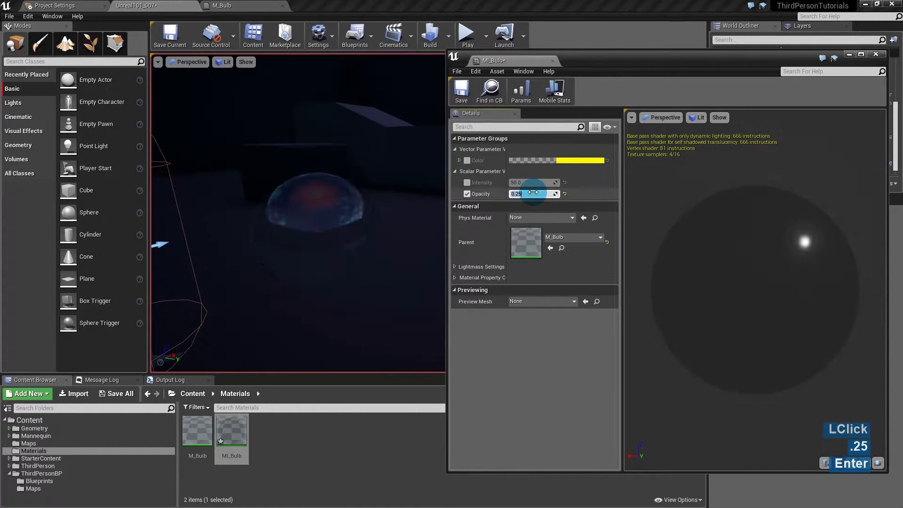
{"action": "left_click", "coordinate": [461, 90]}
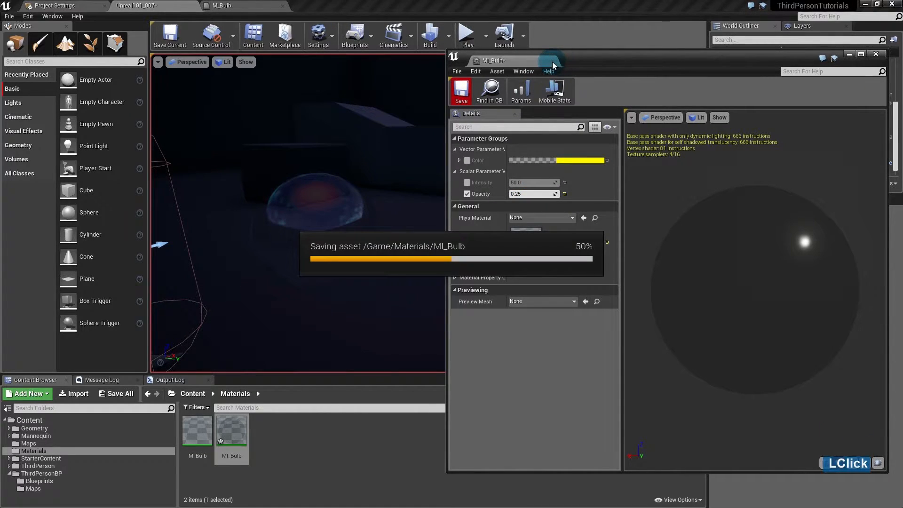
{"action": "left_click", "coordinate": [553, 62]}
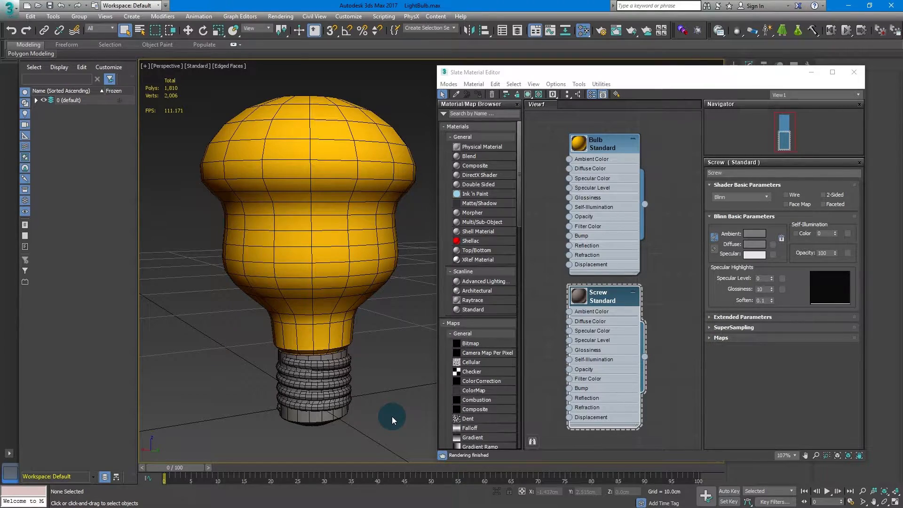
- Switch to 3ds Max and examine the light bulb model's glass and screw parts with their Bulb and Screw materials
{"action": "mouse_move", "coordinate": [325, 339]}
{"action": "middle_mouse_down", "text": "alt"}
{"action": "mouse_move", "coordinate": [316, 323]}
{"action": "mouse_move", "coordinate": [319, 333]}
{"action": "mouse_move", "coordinate": [325, 318]}
{"action": "middle_mouse_up", "text": "alt"}
{"action": "middle_click_drag", "start_coordinate": [328, 320], "coordinate": [306, 338]}
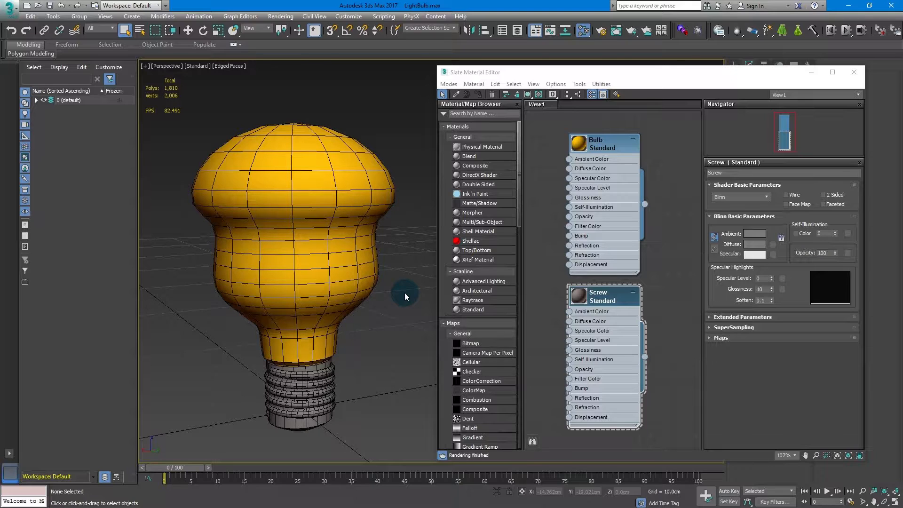
{"action": "left_click", "coordinate": [333, 256]}
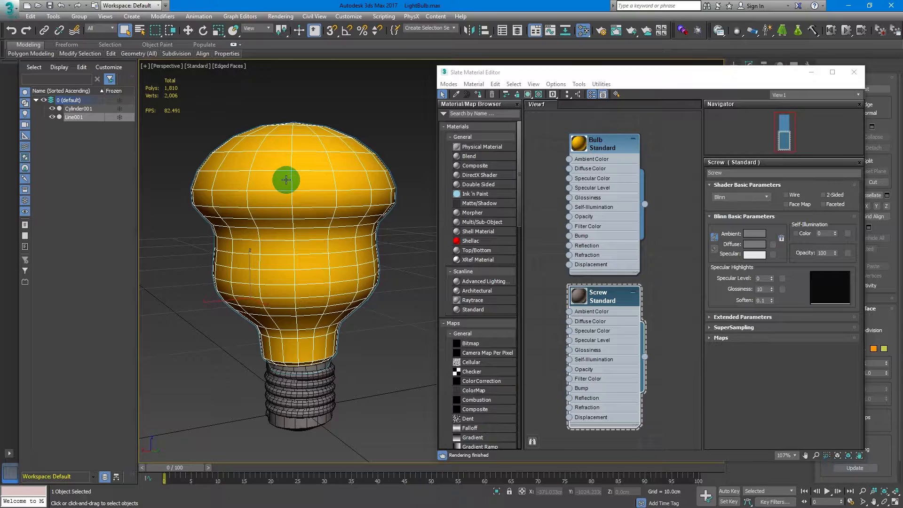
{"action": "left_click", "coordinate": [299, 402]}
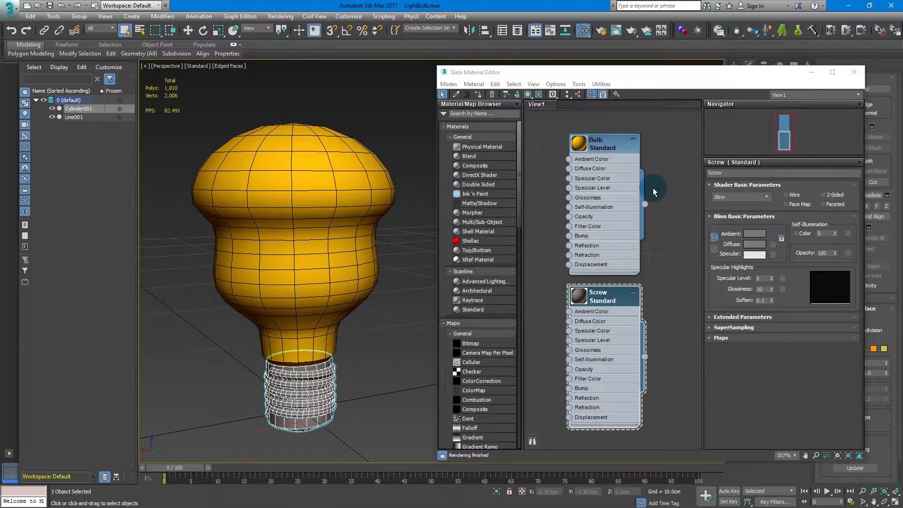
{"action": "left_click", "coordinate": [599, 301]}
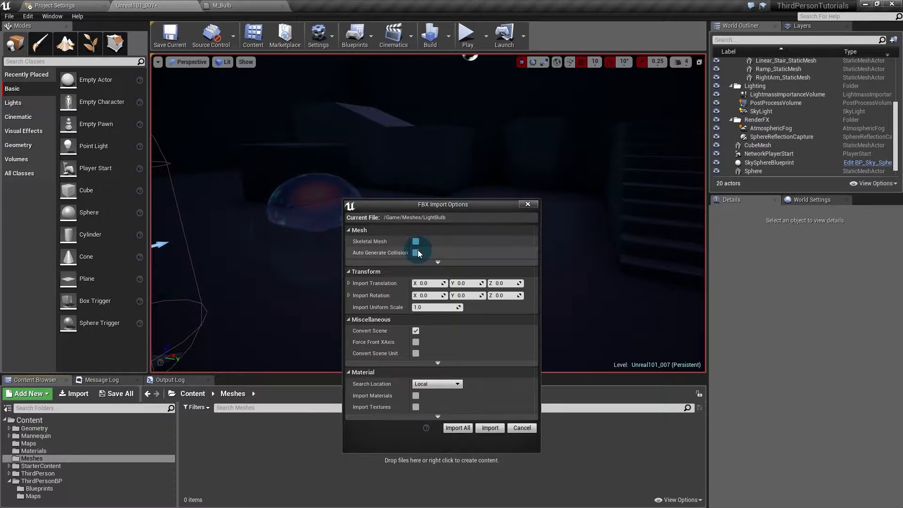
- Expand the advanced mesh options for the LightBulb FBX import and set Normal Import Method to Import Normals and Tangents
{"action": "left_click", "coordinate": [437, 263]}
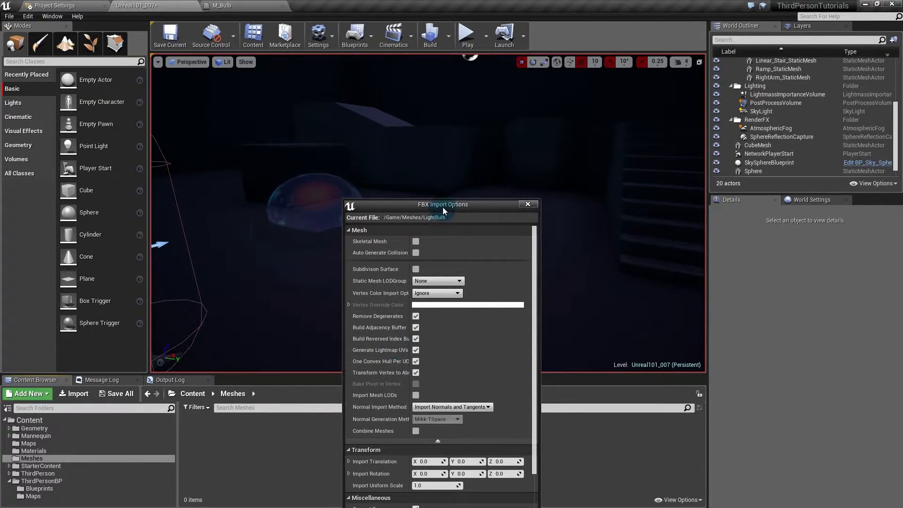
{"action": "left_click_drag", "start_coordinate": [442, 207], "coordinate": [435, 149]}
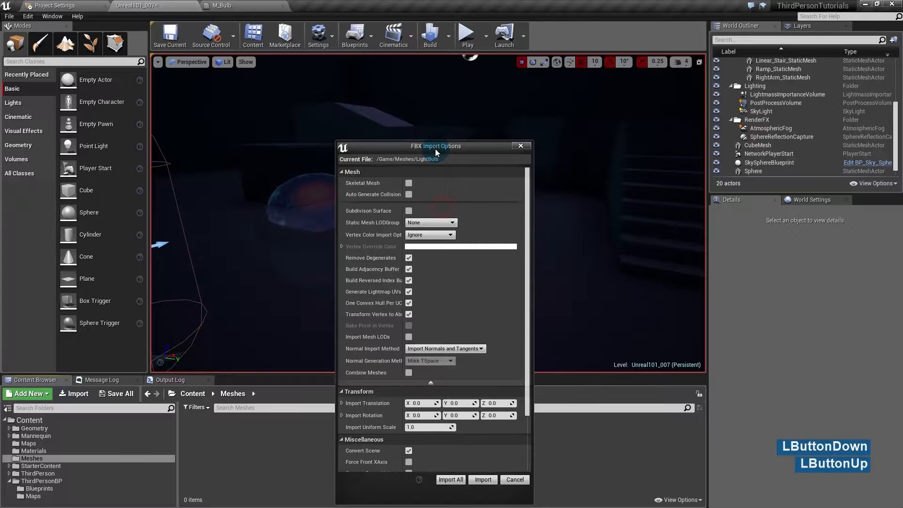
{"action": "left_click", "coordinate": [467, 349]}
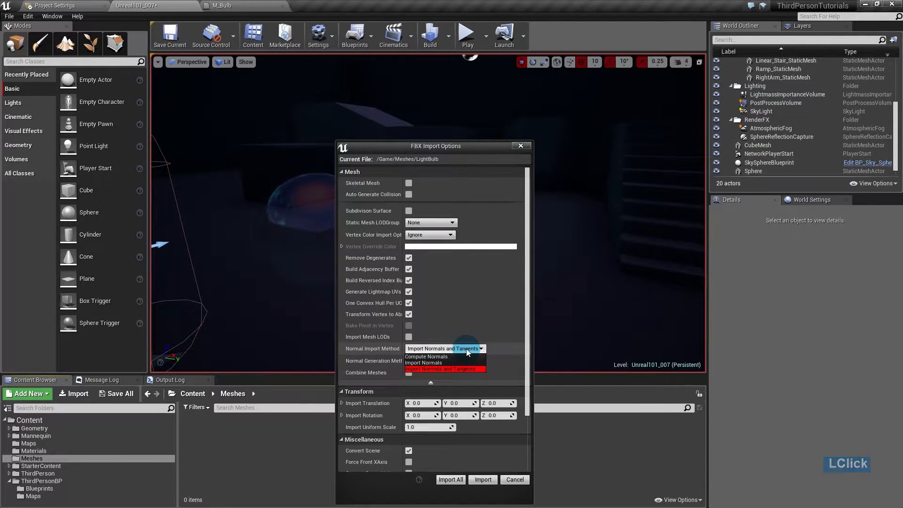
{"action": "left_click", "coordinate": [433, 361]}
{"action": "left_click", "coordinate": [435, 349]}
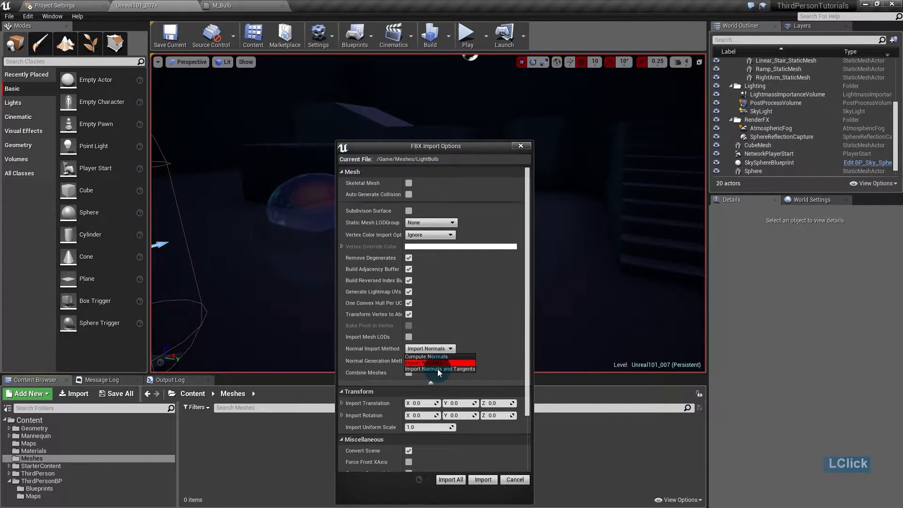
{"action": "left_click", "coordinate": [438, 369]}
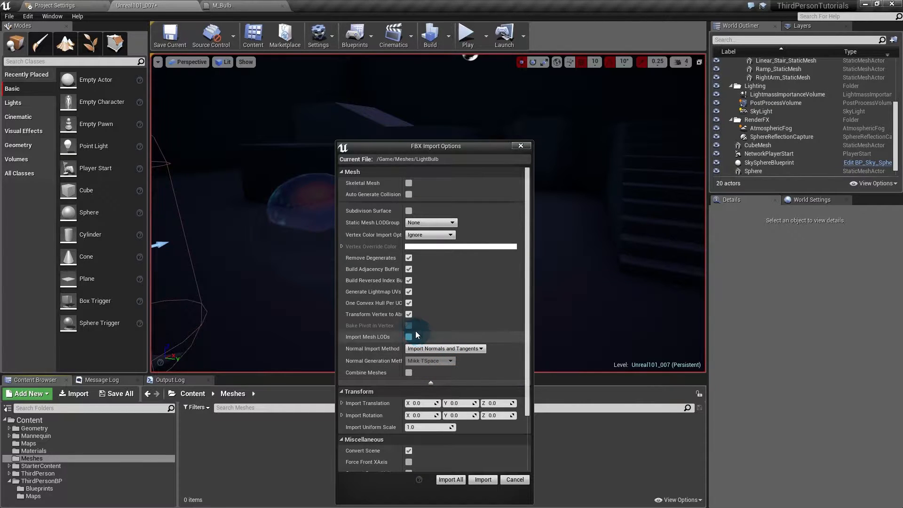
- Import LightBulb into the Meshes folder with Combine Meshes enabled and Import Materials and Import Textures disabled
{"action": "left_click", "coordinate": [409, 373]}
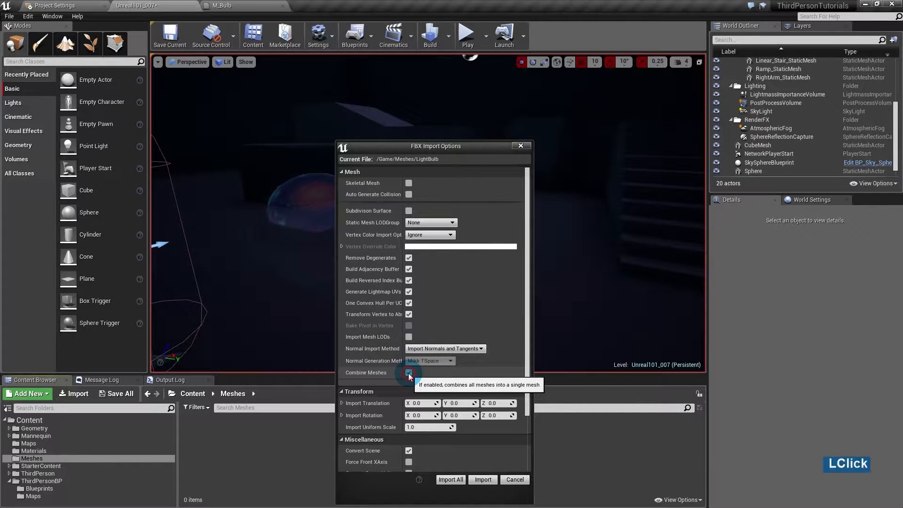
{"action": "left_click_drag", "start_coordinate": [479, 137], "coordinate": [482, 126]}
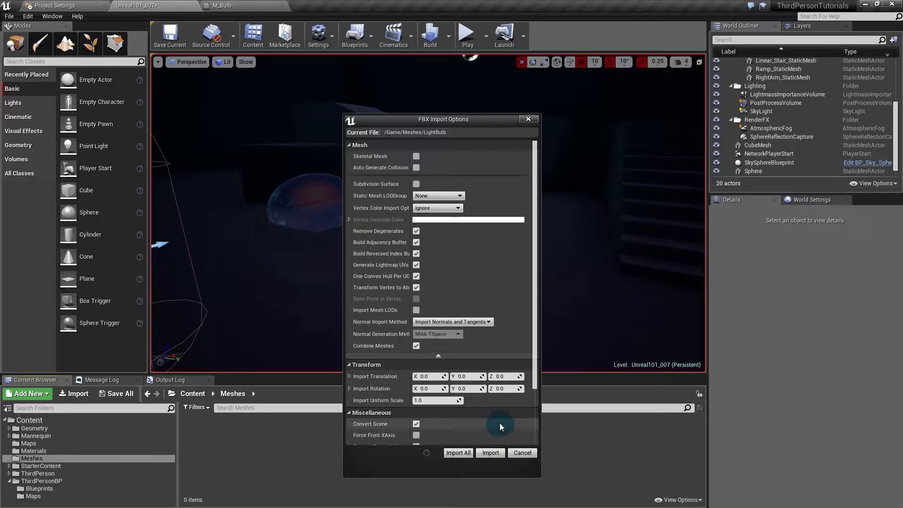
{"action": "scroll", "coordinate": [500, 422], "scroll_direction": "down", "scroll_amount": 6}
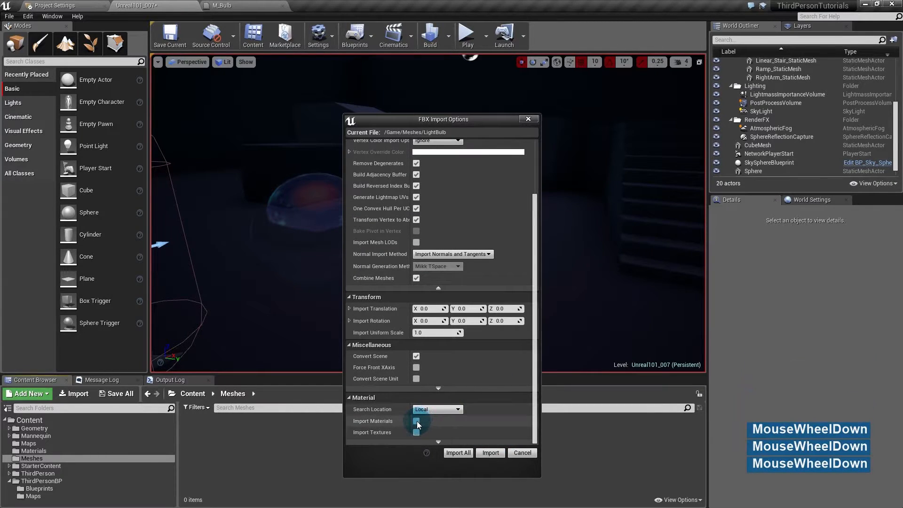
{"action": "left_click", "coordinate": [416, 421]}
{"action": "left_click", "coordinate": [416, 432]}
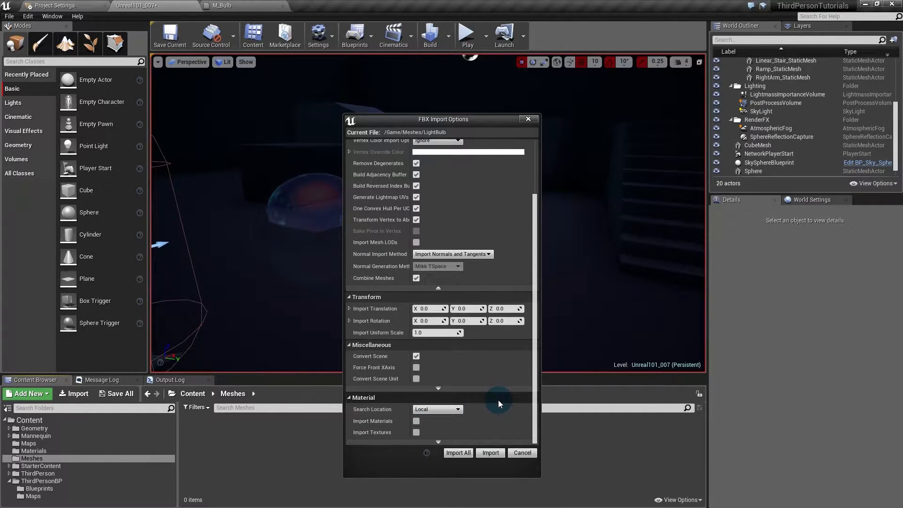
{"action": "left_click", "coordinate": [491, 453]}
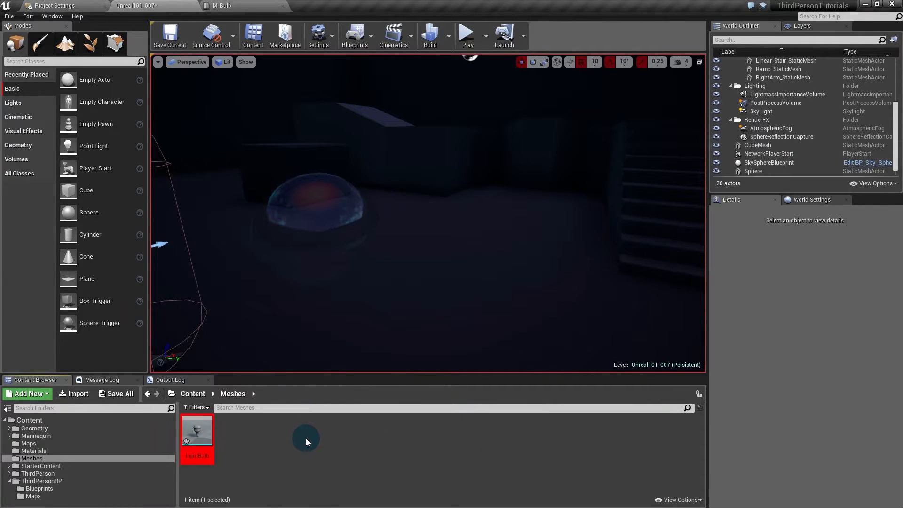
- Open the LightBulb static mesh, dock its editor in the main window and bring the bulb into close view
{"action": "mouse_move", "coordinate": [198, 429]}
{"action": "left_click", "coordinate": [198, 429]}
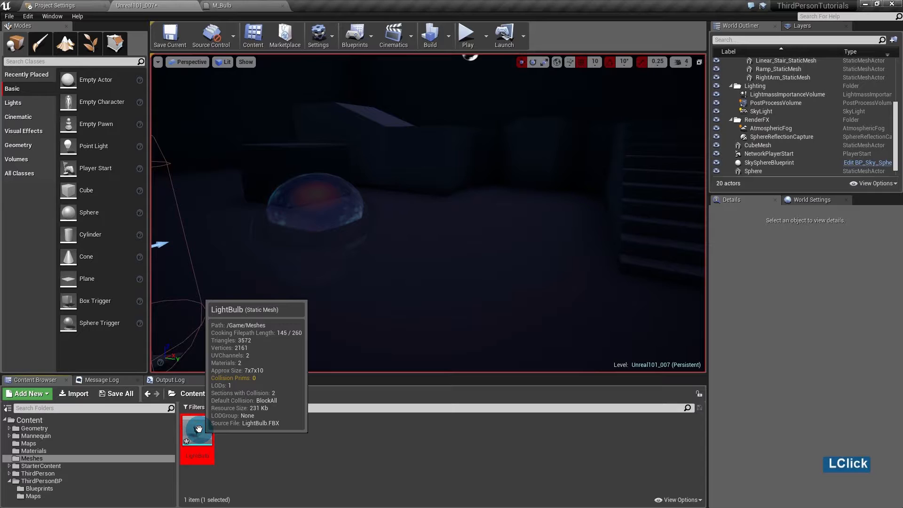
{"action": "double_click", "coordinate": [199, 429]}
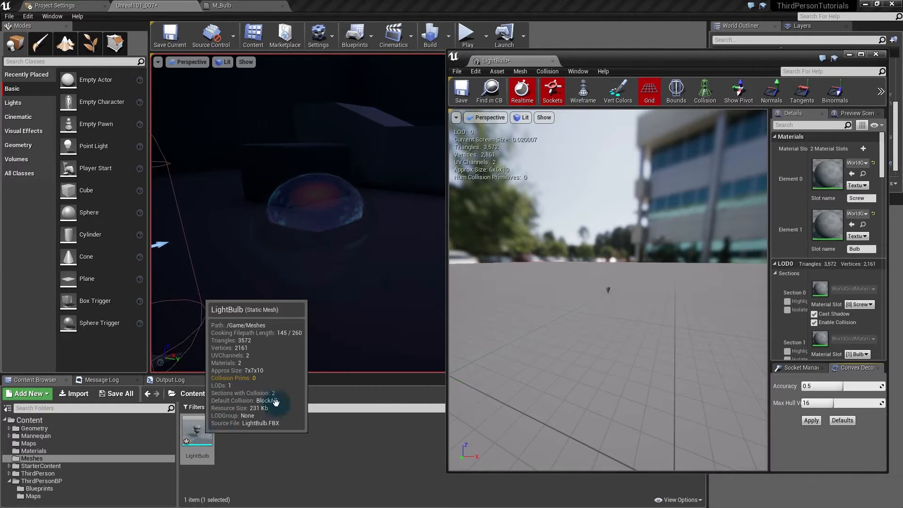
{"action": "left_click_drag", "start_coordinate": [496, 58], "coordinate": [314, 5]}
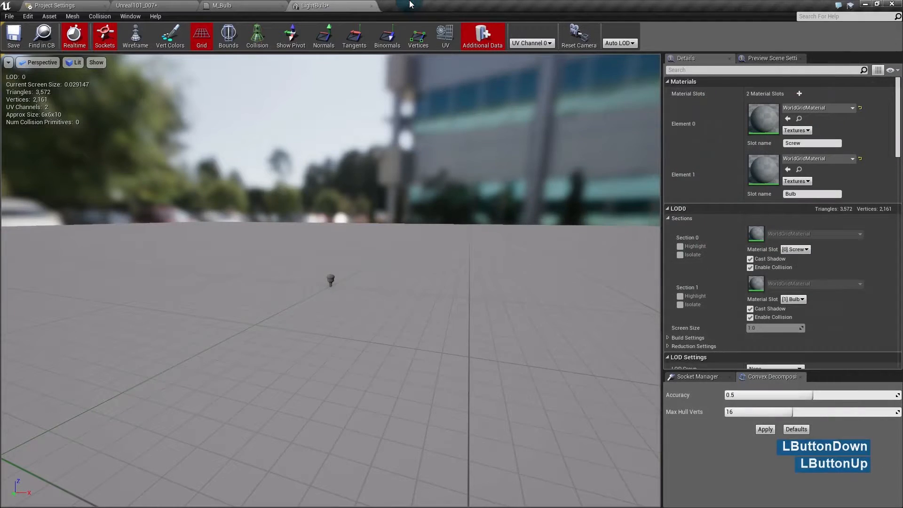
{"action": "left_click", "coordinate": [369, 222], "text": "alt"}
{"action": "right_click_drag", "start_coordinate": [369, 222], "coordinate": [390, 221], "text": "alt"}
{"action": "right_click_drag", "start_coordinate": [329, 280], "coordinate": [329, 280], "text": "alt"}
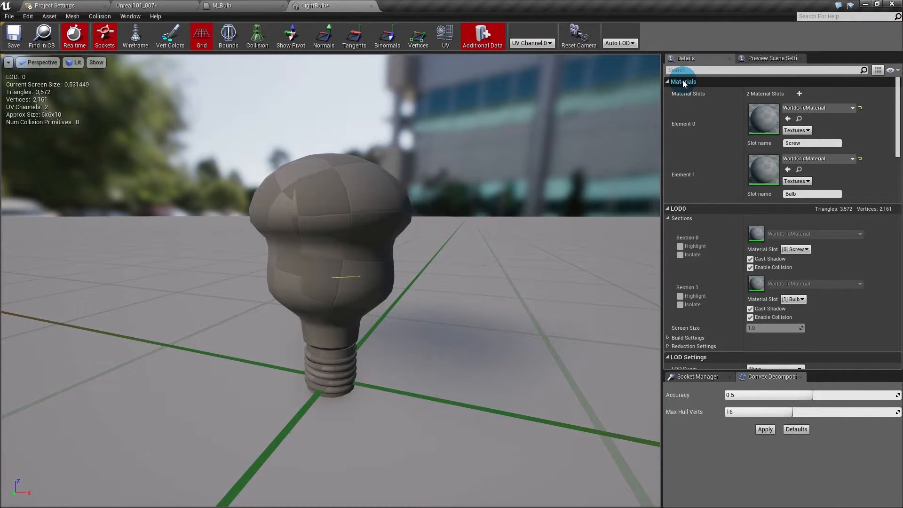
- Examine the LightBulb mesh's Element 0 and Element 1 material slots and their Screw and Bulb slot names
{"action": "left_click", "coordinate": [686, 125]}
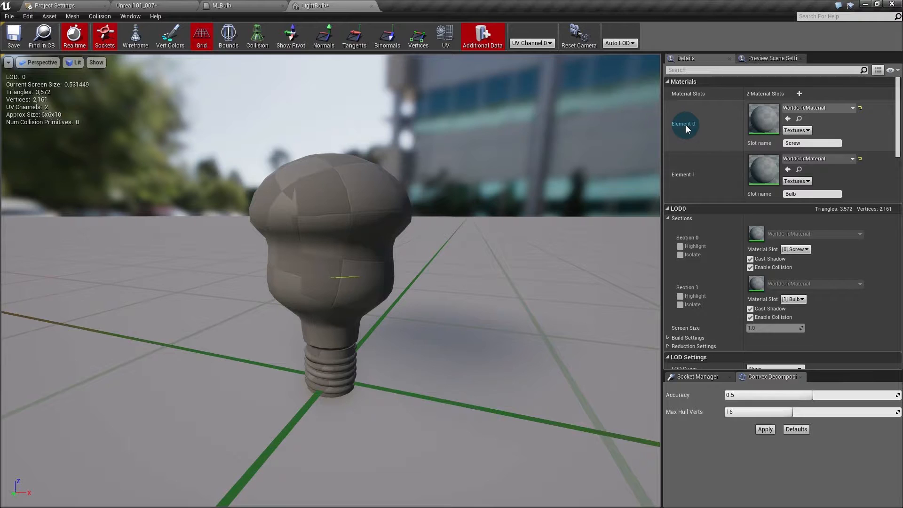
{"action": "left_click", "coordinate": [684, 175]}
{"action": "left_click", "coordinate": [687, 128]}
{"action": "left_click", "coordinate": [707, 175]}
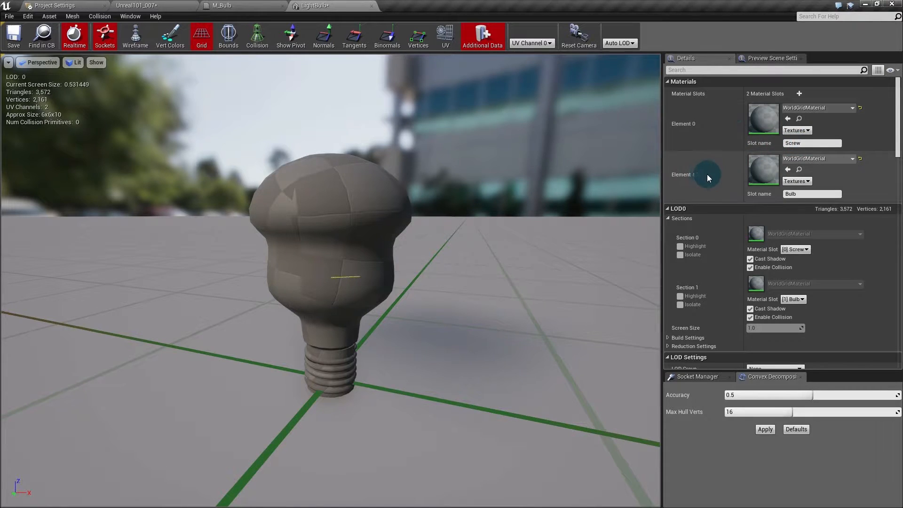
{"action": "left_click", "coordinate": [829, 282]}
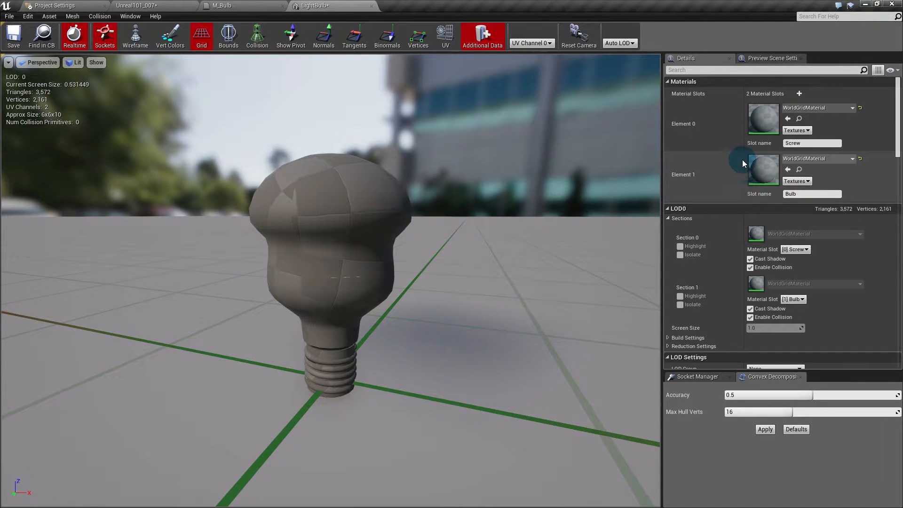
- Assign the MI_Bulb material instance to the Bulb slot, Element 1, of the LightBulb mesh
{"action": "left_click", "coordinate": [826, 159]}
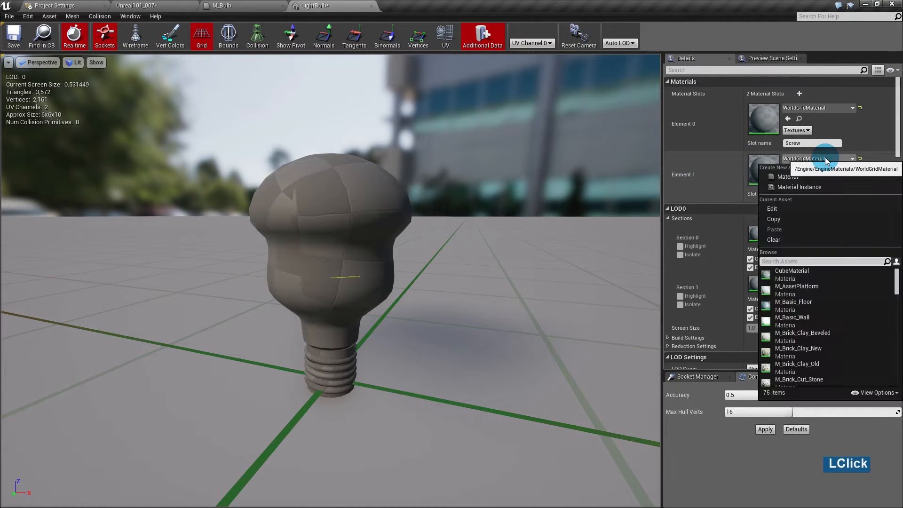
{"action": "type", "text": "mi_"}
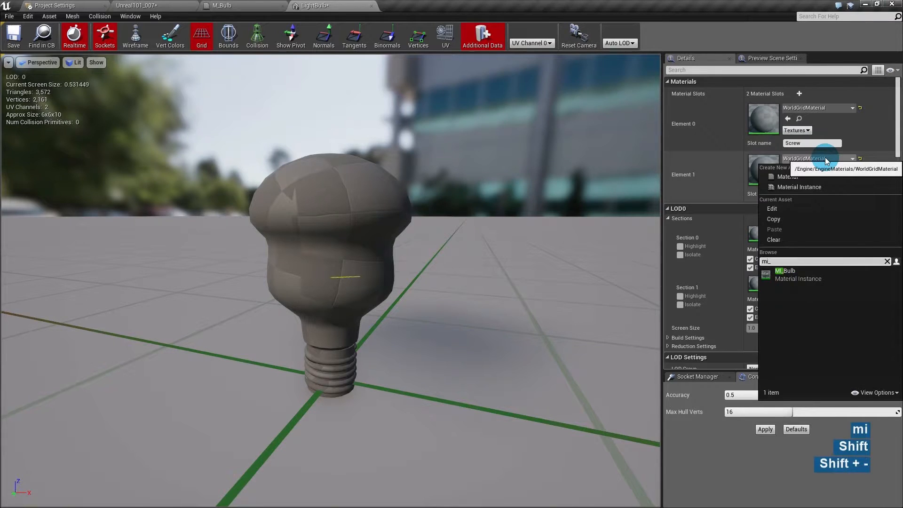
{"action": "left_click", "coordinate": [784, 275]}
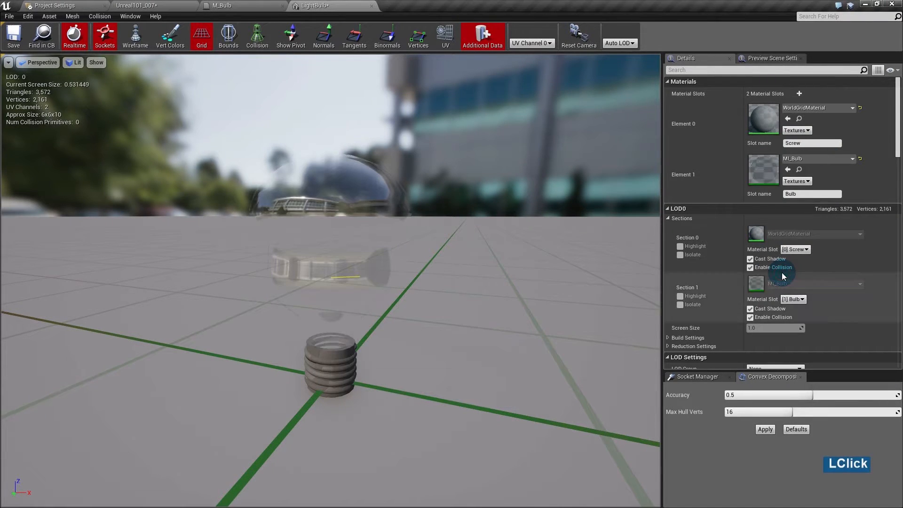
{"action": "mouse_move", "coordinate": [328, 262]}
{"action": "left_mouse_down", "text": "alt"}
{"action": "mouse_move", "coordinate": [329, 221]}
{"action": "mouse_move", "coordinate": [329, 263]}
{"action": "left_mouse_up", "text": "alt"}
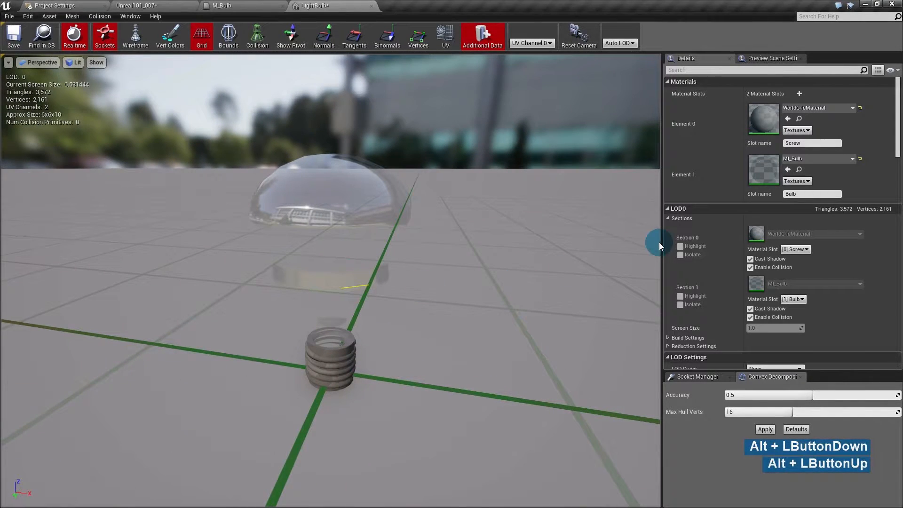
- Create a new material named M_Screw in the Materials folder and open it for editing
{"action": "left_click", "coordinate": [218, 4]}
{"action": "left_click", "coordinate": [146, 5]}
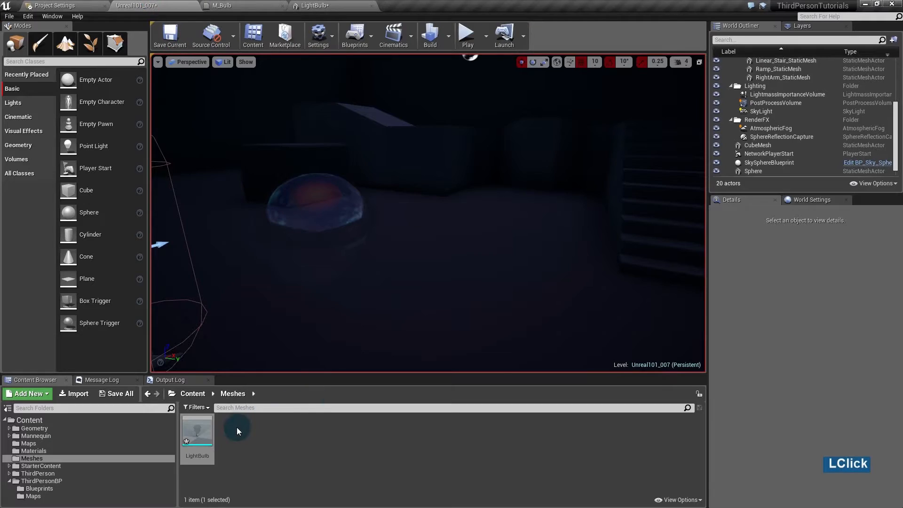
{"action": "left_click", "coordinate": [34, 450]}
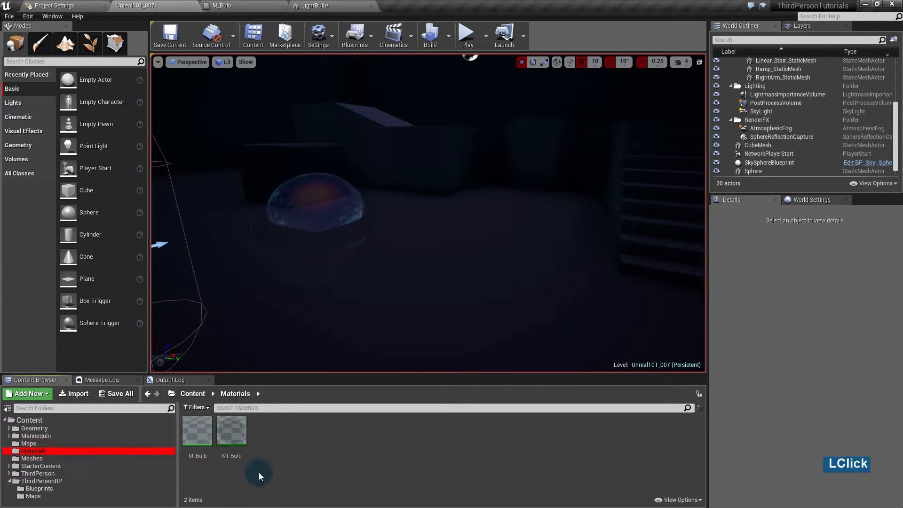
{"action": "right_click", "coordinate": [278, 439]}
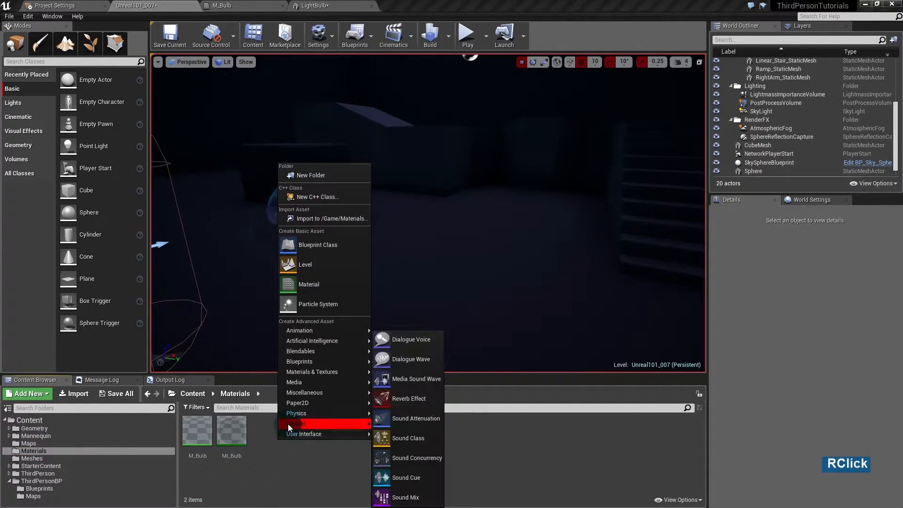
{"action": "left_click", "coordinate": [310, 284]}
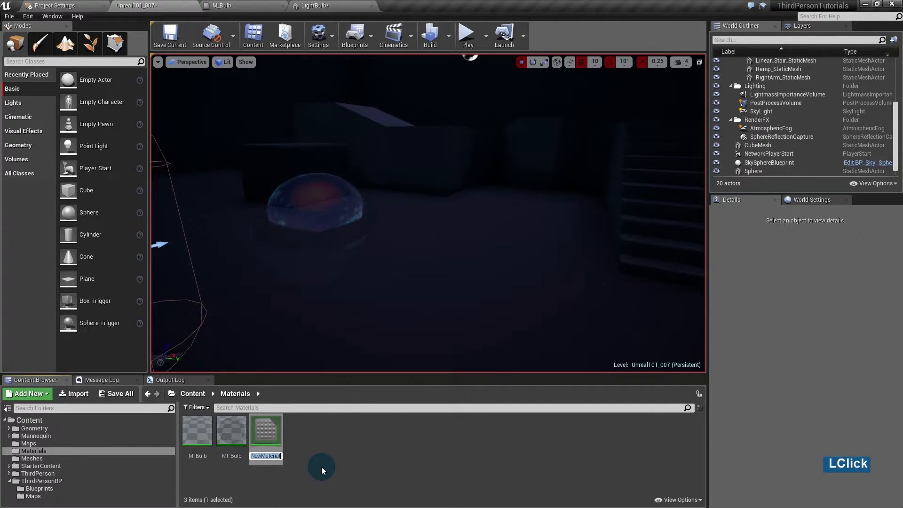
{"action": "type", "text": "M_"}
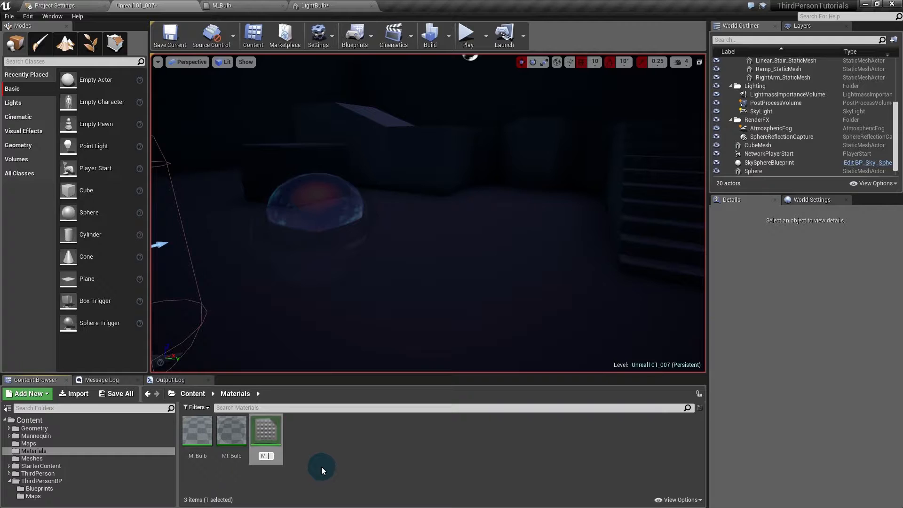
{"action": "type", "text": "Screw"}
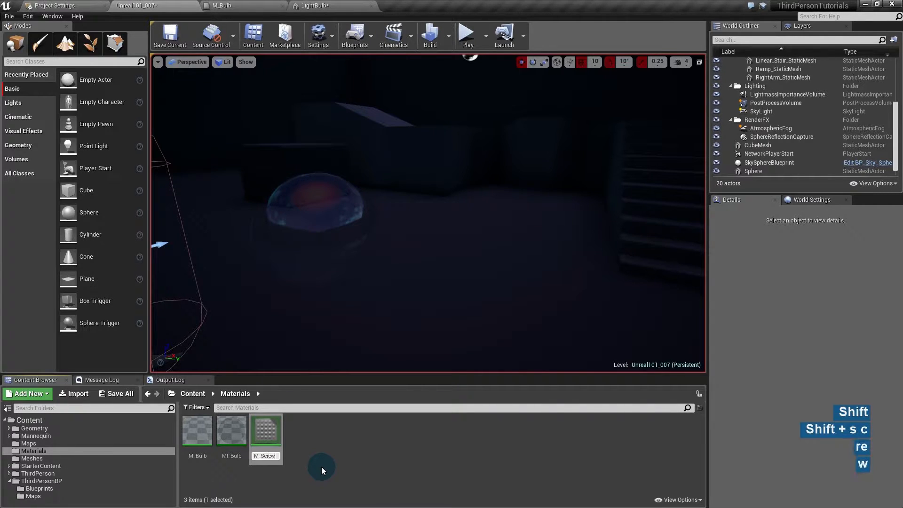
{"action": "key", "text": "Return"}
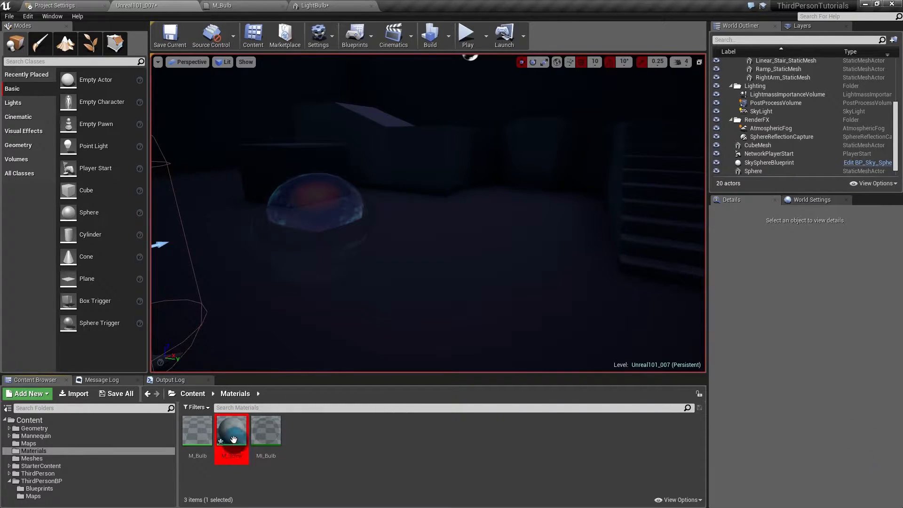
{"action": "double_click", "coordinate": [232, 436]}
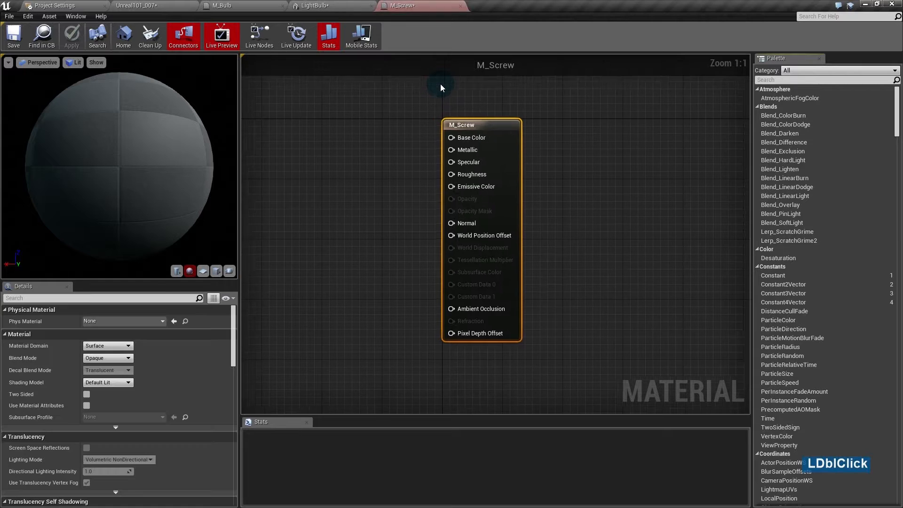
- Add a constant with value 1 to the M_Screw graph and connect it to the Metallic input
{"action": "right_click_drag", "start_coordinate": [376, 238], "coordinate": [493, 225]}
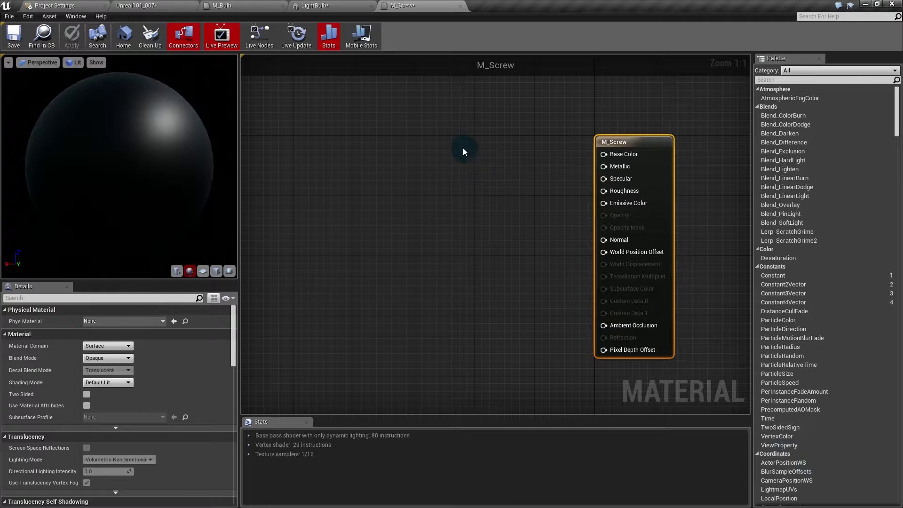
{"action": "left_click", "coordinate": [454, 137]}
{"action": "left_click", "coordinate": [125, 321]}
{"action": "type", "text": "1"}
{"action": "key", "text": "Return"}
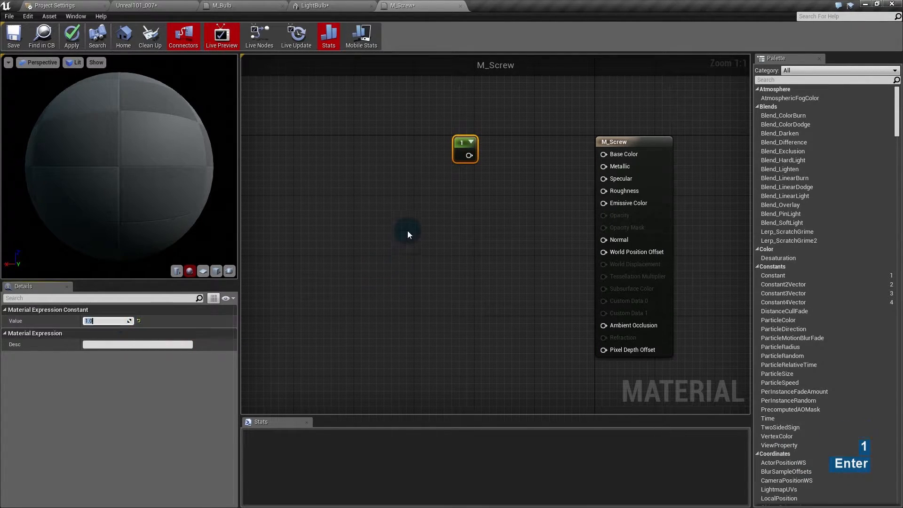
{"action": "left_click_drag", "start_coordinate": [469, 155], "coordinate": [604, 166]}
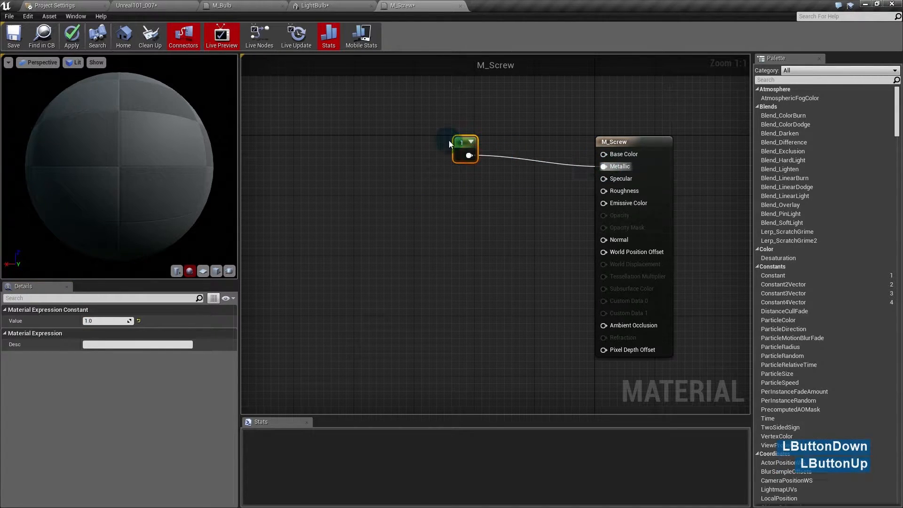
{"action": "left_click_drag", "start_coordinate": [465, 141], "coordinate": [519, 141]}
- Add a scalar parameter named Roughness with default value 0.2 and connect it to the Roughness input
{"action": "left_click", "coordinate": [501, 179]}
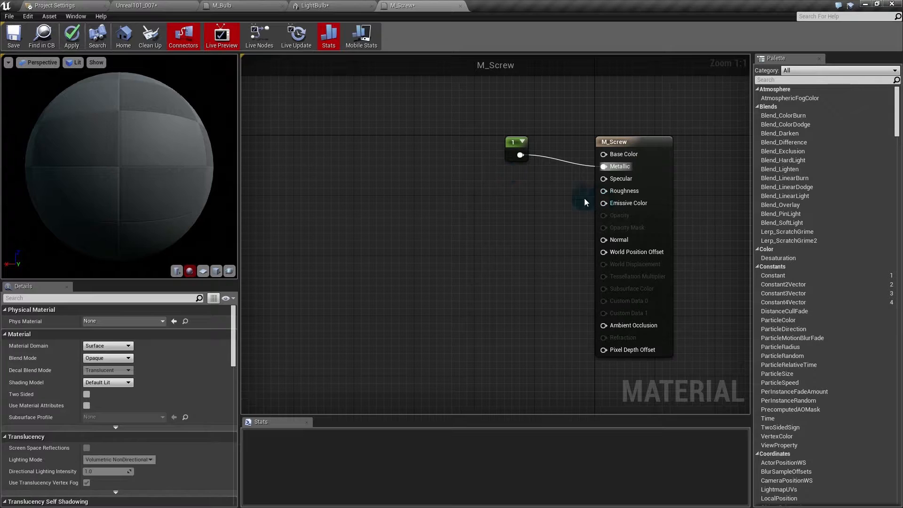
{"action": "key", "text": "s"}
{"action": "left_click", "coordinate": [502, 180]}
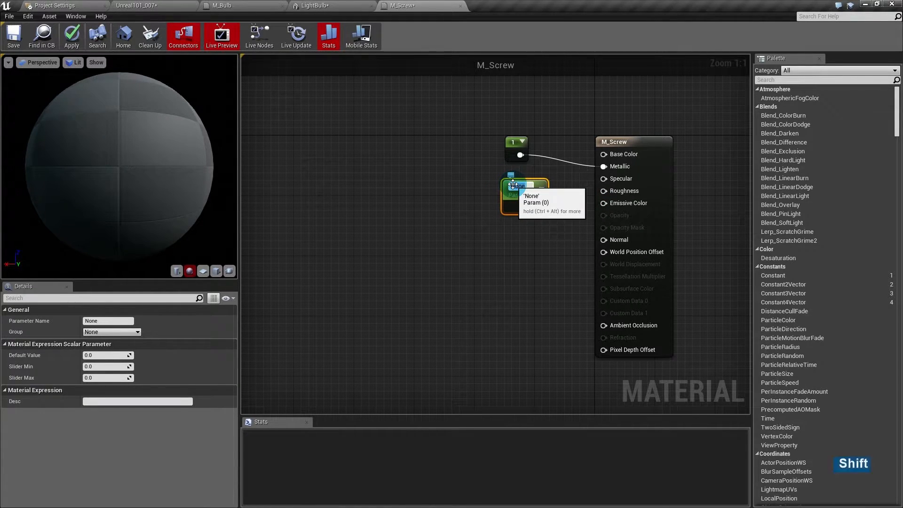
{"action": "type", "text": "Roughness"}
{"action": "key", "text": "Return"}
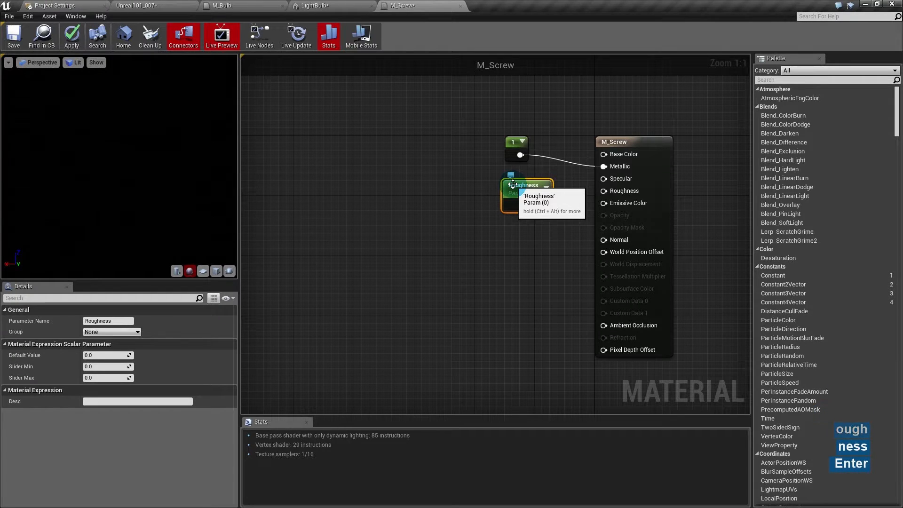
{"action": "left_click_drag", "start_coordinate": [513, 184], "coordinate": [492, 192]}
{"action": "left_click", "coordinate": [98, 355]}
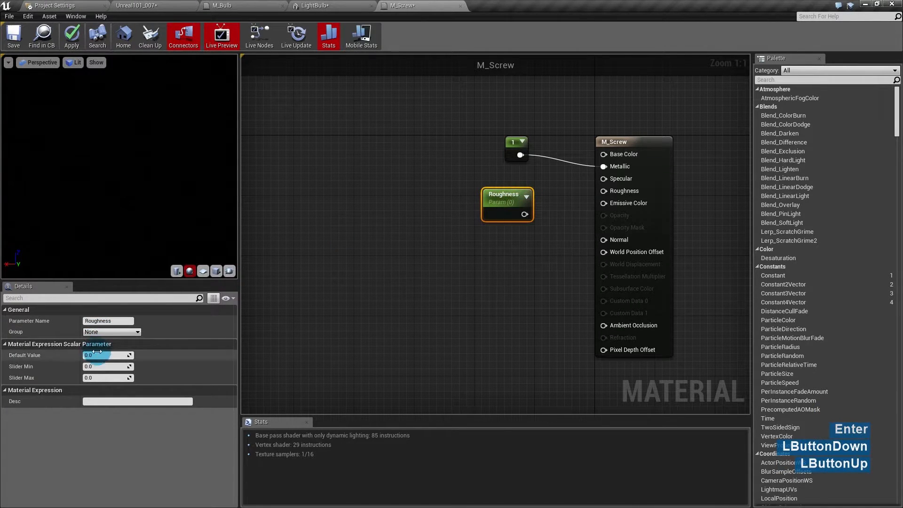
{"action": "left_click", "coordinate": [99, 353]}
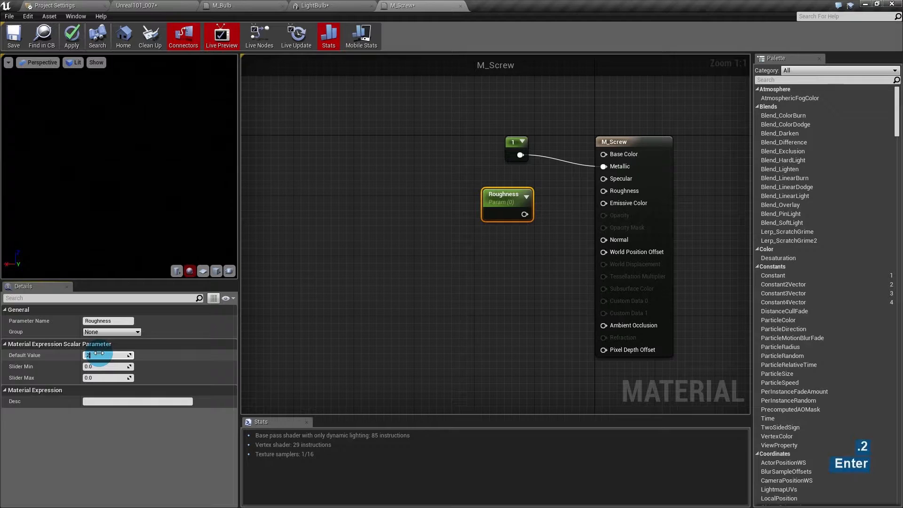
{"action": "type", "text": ".2"}
{"action": "left_click_drag", "start_coordinate": [524, 214], "coordinate": [606, 190]}
- Shift the constant and Roughness nodes lower in the graph and add a vector parameter named Color above them
{"action": "left_click_drag", "start_coordinate": [522, 118], "coordinate": [498, 207]}
{"action": "left_click_drag", "start_coordinate": [512, 156], "coordinate": [481, 218]}
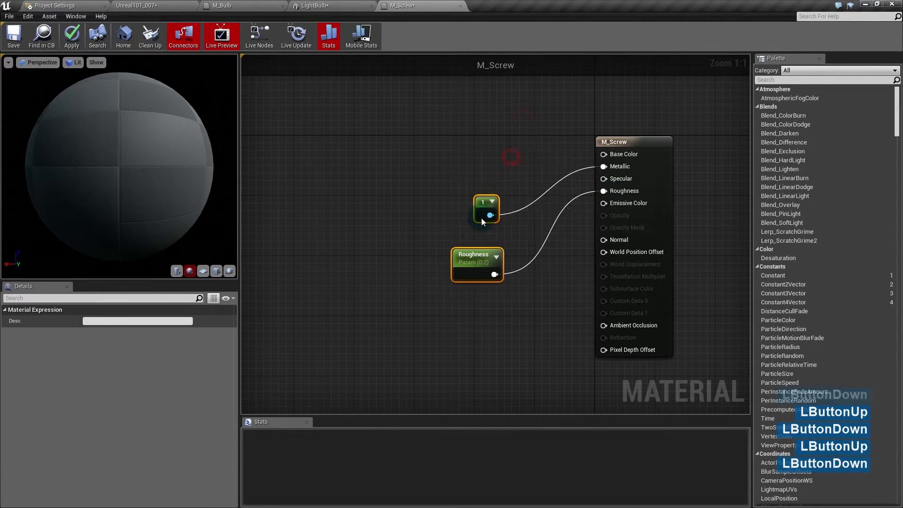
{"action": "left_click", "coordinate": [468, 162]}
{"action": "left_click", "coordinate": [445, 124]}
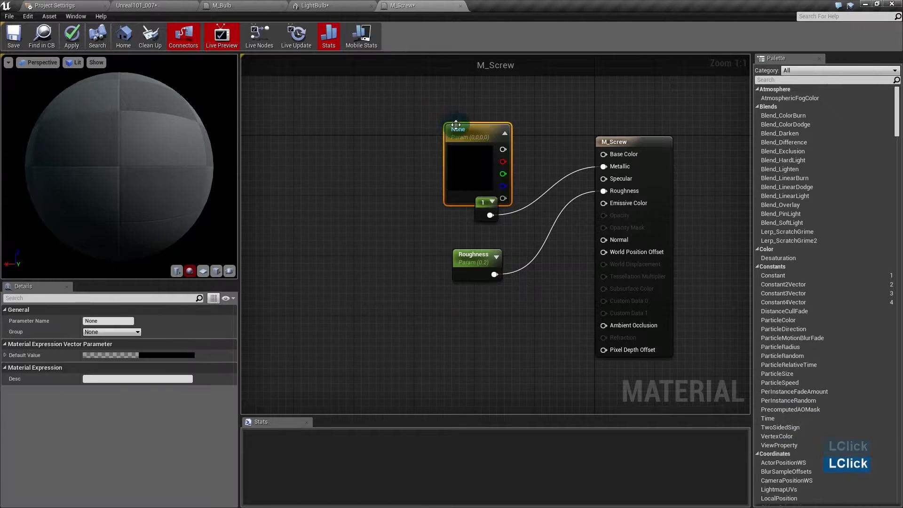
{"action": "left_click_drag", "start_coordinate": [455, 124], "coordinate": [432, 108]}
{"action": "double_click", "coordinate": [437, 112]}
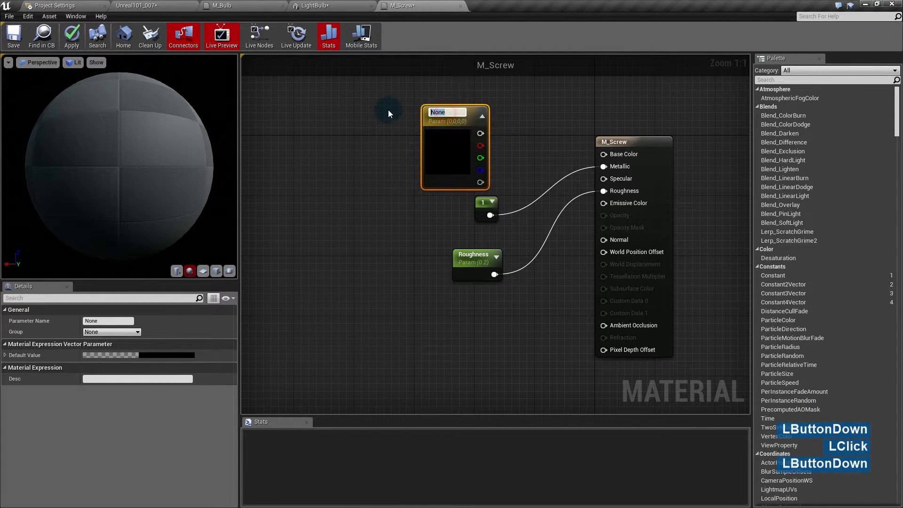
{"action": "type", "text": "COlor"}
{"action": "key", "text": "Return"}
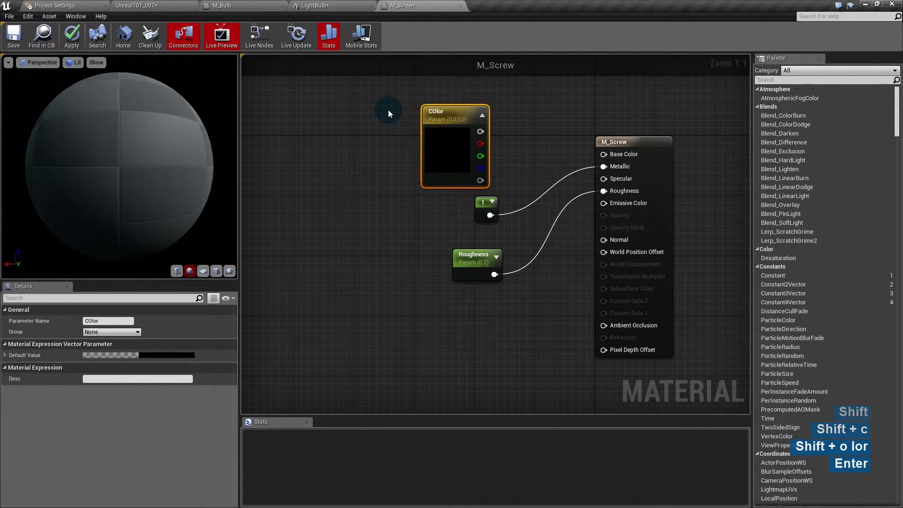
{"action": "left_click", "coordinate": [438, 112]}
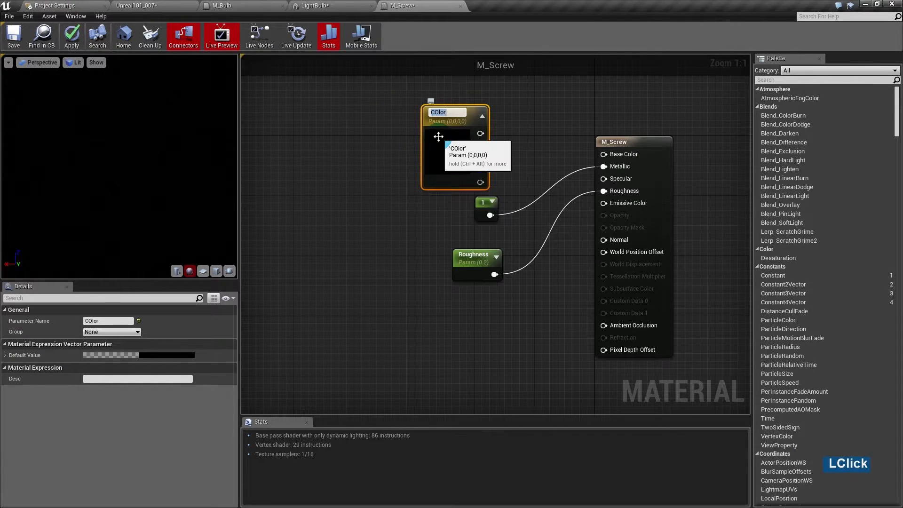
{"action": "type", "text": "o"}
{"action": "key", "text": "Return"}
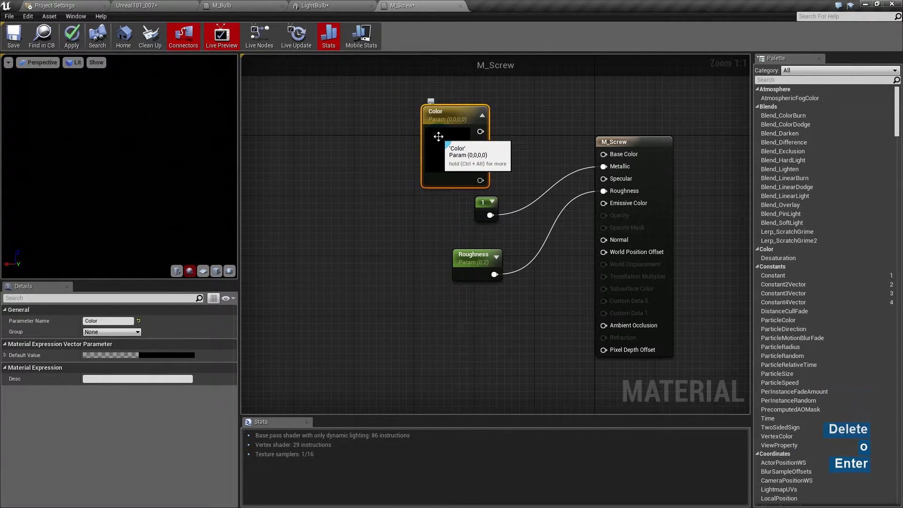
- Set the Color parameter's default to a light grey with a value of 0.79 for R, G and B
{"action": "left_click_drag", "start_coordinate": [439, 136], "coordinate": [439, 129]}
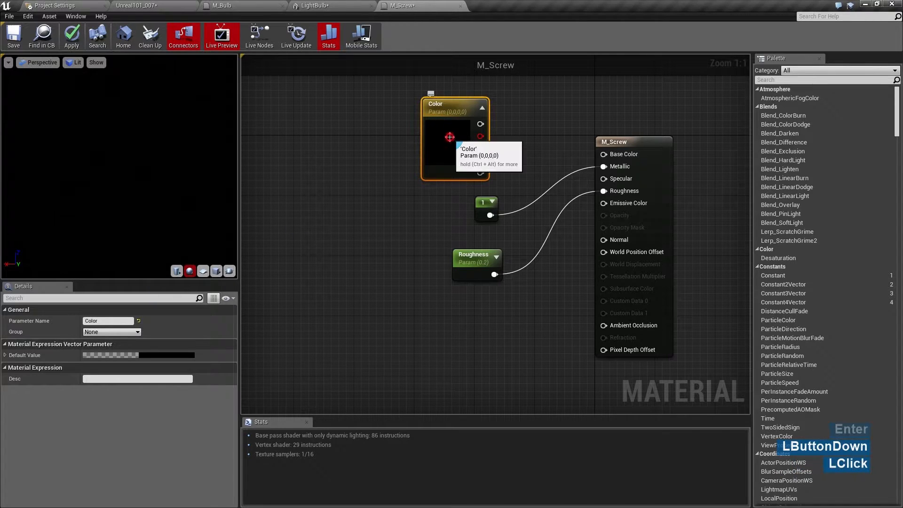
{"action": "double_click", "coordinate": [447, 137]}
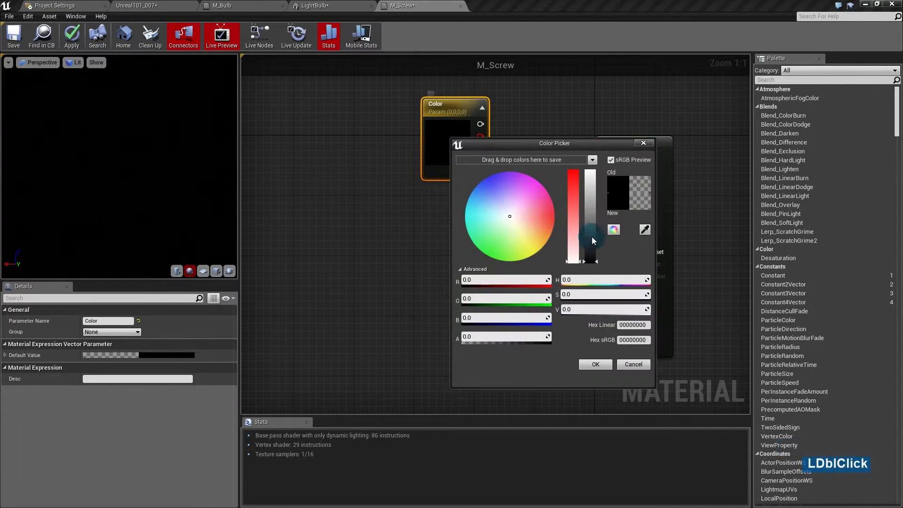
{"action": "left_click", "coordinate": [591, 189]}
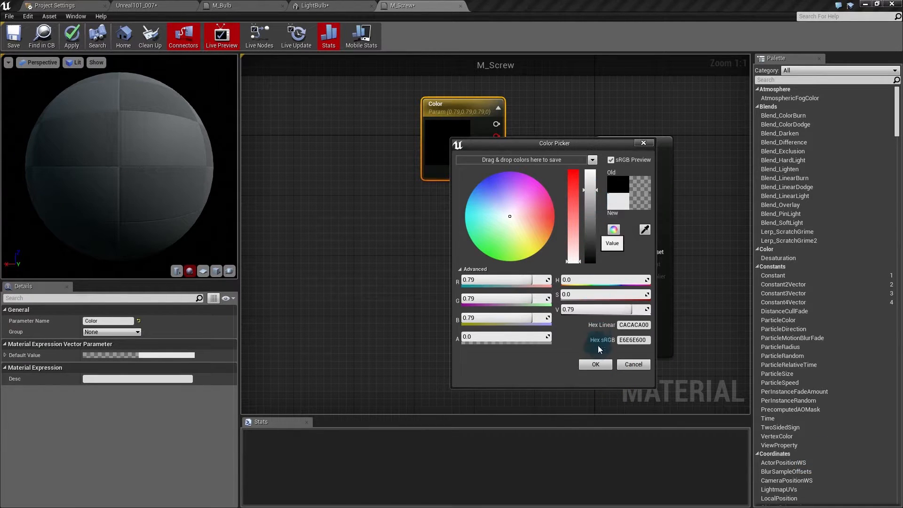
{"action": "left_click", "coordinate": [595, 365]}
- Connect the Color parameter to the Base Color input of M_Screw and save the material
{"action": "left_click_drag", "start_coordinate": [497, 124], "coordinate": [616, 156]}
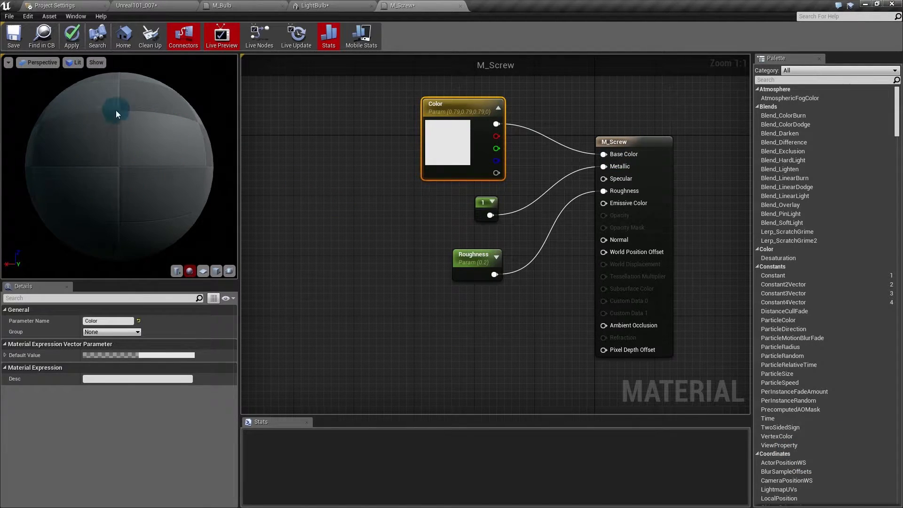
{"action": "mouse_move", "coordinate": [143, 154]}
{"action": "left_mouse_down"}
{"action": "mouse_move", "coordinate": [160, 162]}
{"action": "mouse_move", "coordinate": [142, 153]}
{"action": "left_mouse_up"}
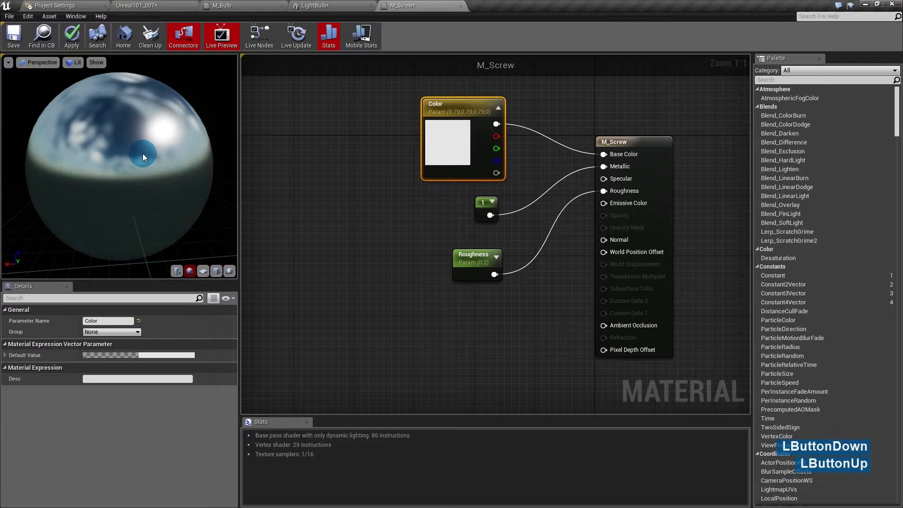
{"action": "left_click", "coordinate": [17, 41]}
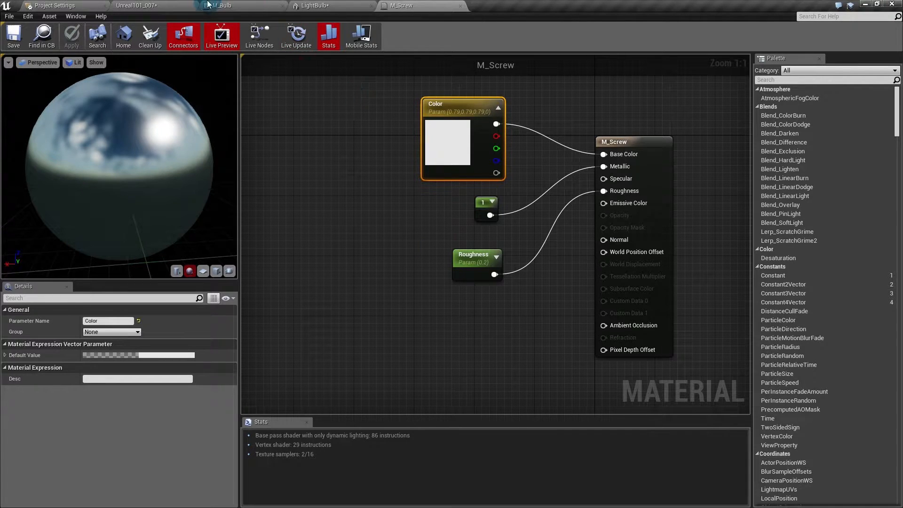
- Create a material instance from M_Screw in the Materials folder
{"action": "left_click", "coordinate": [148, 5]}
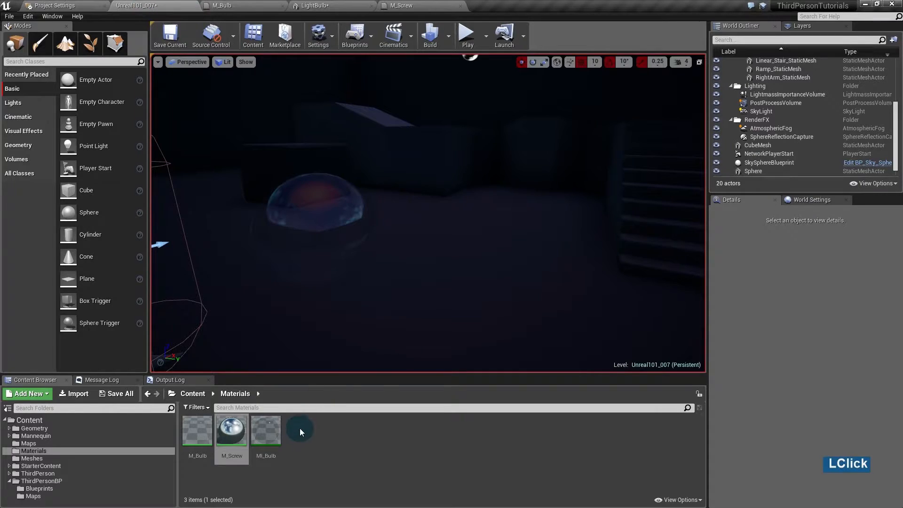
{"action": "left_click", "coordinate": [312, 449]}
{"action": "right_click", "coordinate": [312, 443]}
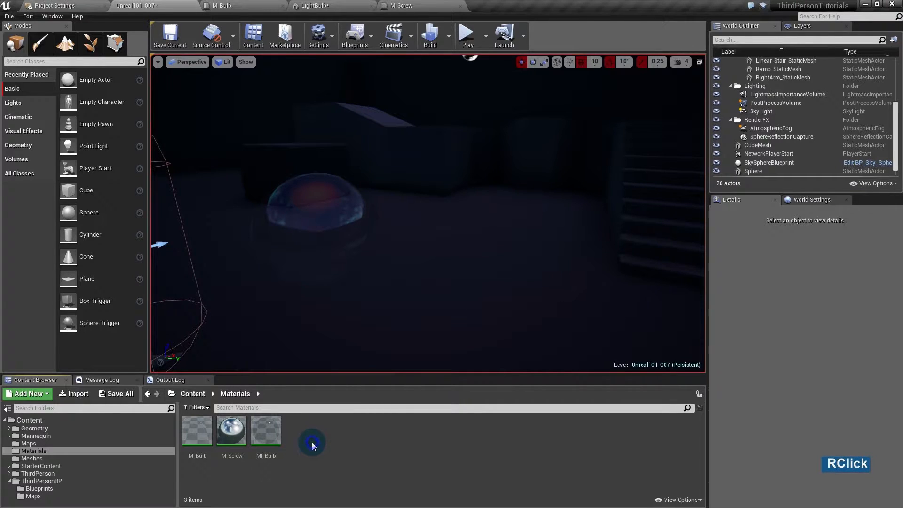
{"action": "right_click", "coordinate": [232, 430]}
{"action": "left_click", "coordinate": [257, 222]}
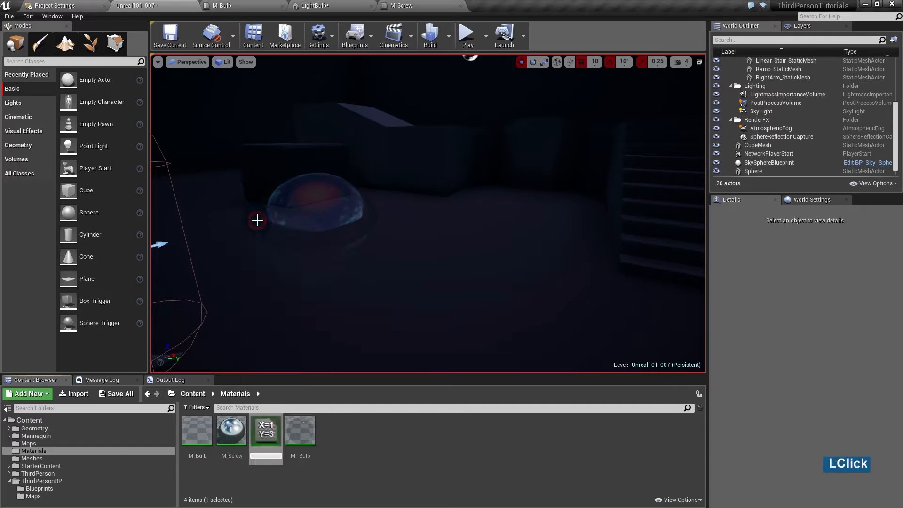
- Name the new material instance MI_Screw and save all modified content
{"action": "key", "text": "Home"}
{"action": "type", "text": "MI"}
{"action": "key", "text": "Delete"}
{"action": "key", "text": "End"}
{"action": "key", "text": "BackSpace"}
{"action": "key", "text": "BackSpace"}
{"action": "key", "text": "BackSpace"}
{"action": "key", "text": "BackSpace"}
{"action": "key", "text": "BackSpace"}
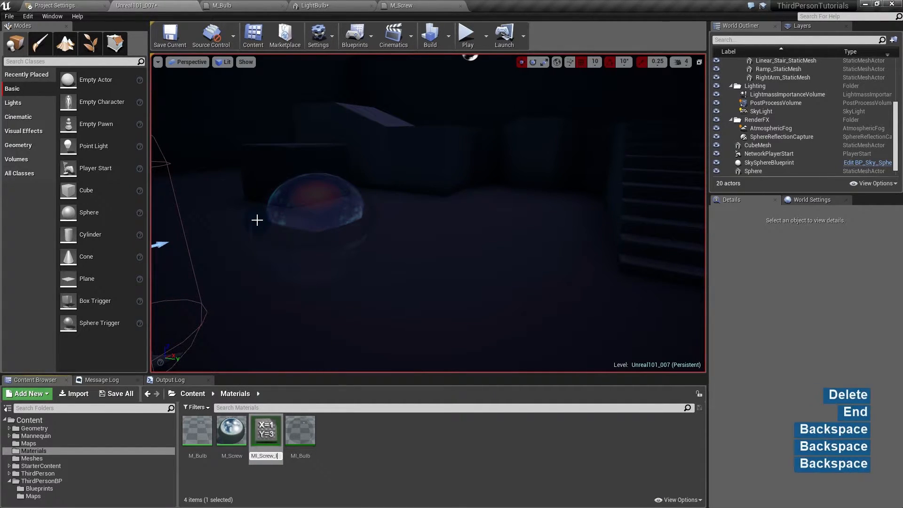
{"action": "key", "text": "Return"}
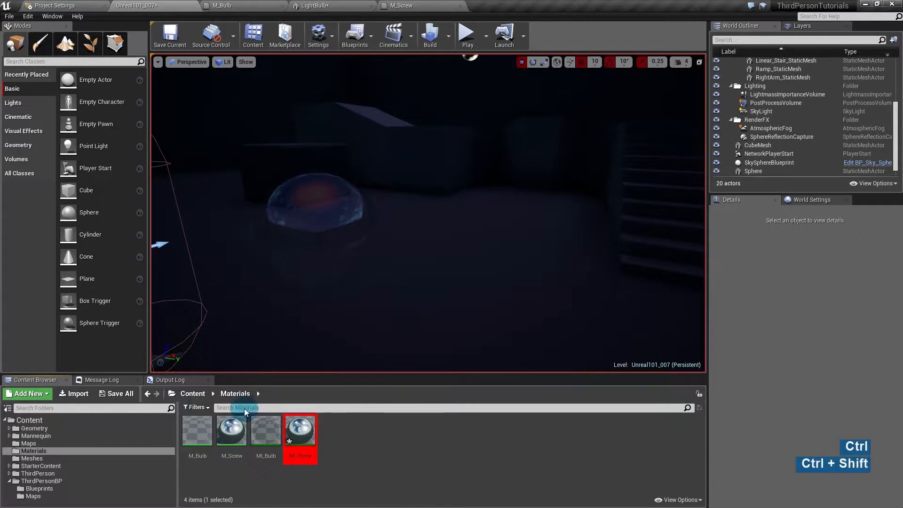
{"action": "left_click", "coordinate": [117, 394], "text": "ctrl"}
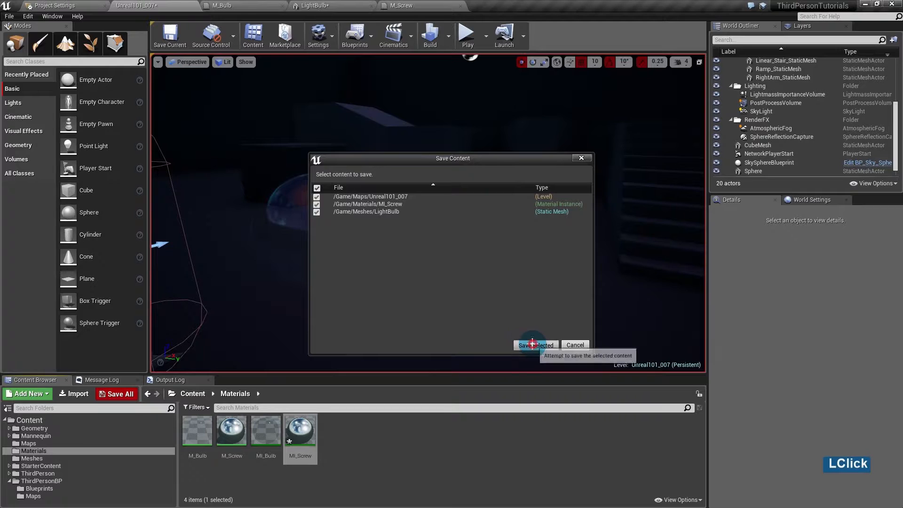
{"action": "left_click", "coordinate": [525, 343]}
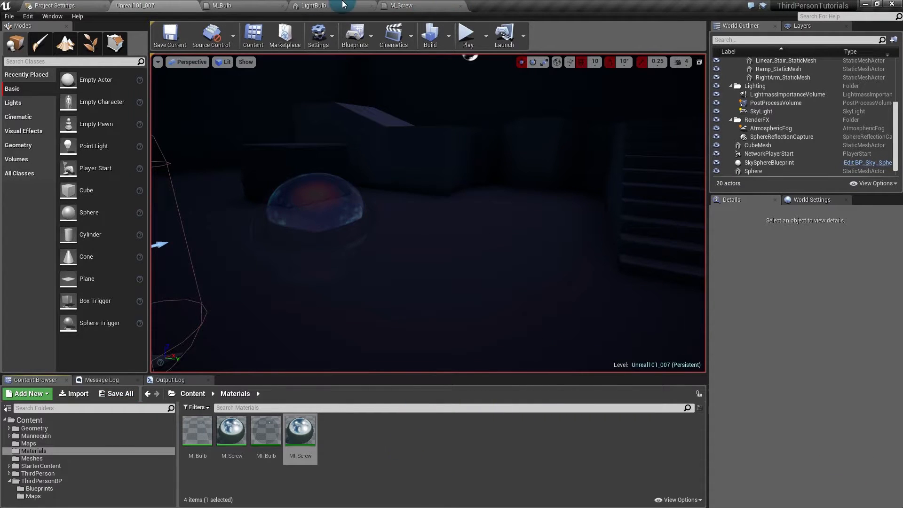
- Assign MI_Screw to the Screw material slot of the LightBulb mesh, then save the mesh and close its editor
{"action": "left_click", "coordinate": [314, 5]}
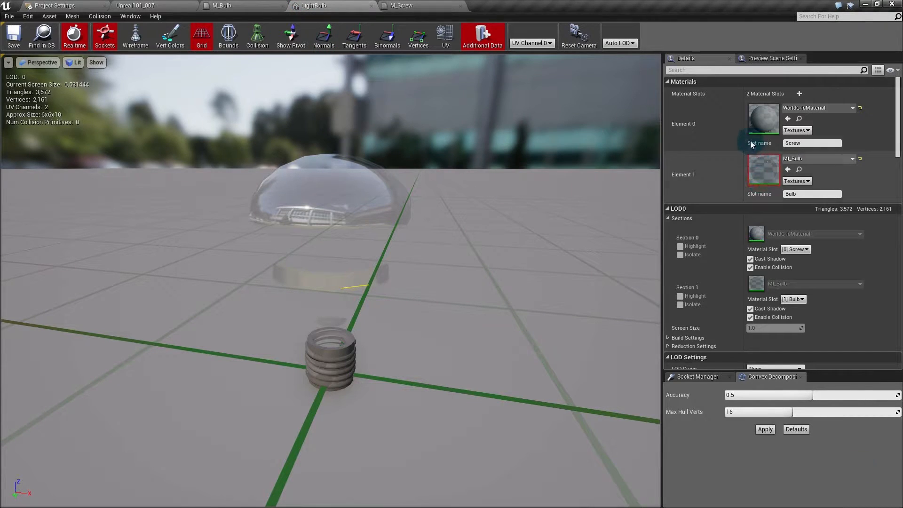
{"action": "left_click", "coordinate": [795, 110]}
{"action": "type", "text": "screw"}
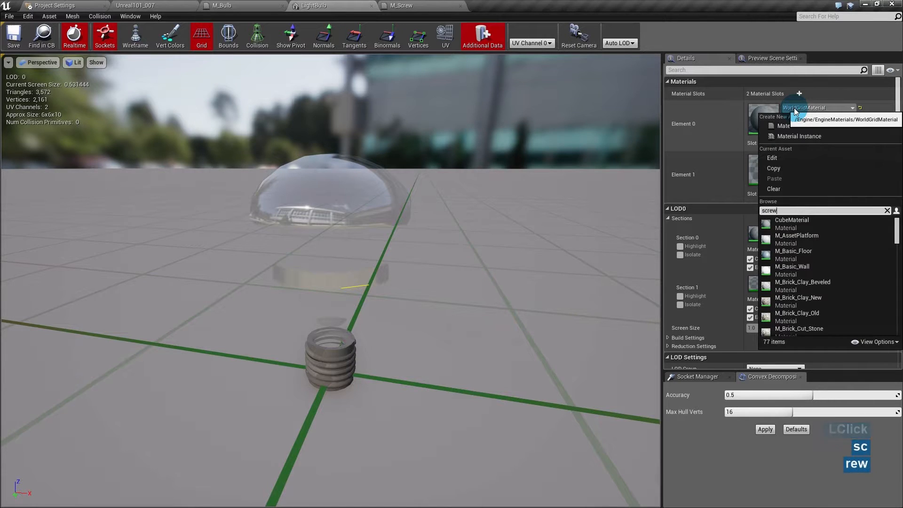
{"action": "left_click", "coordinate": [795, 237]}
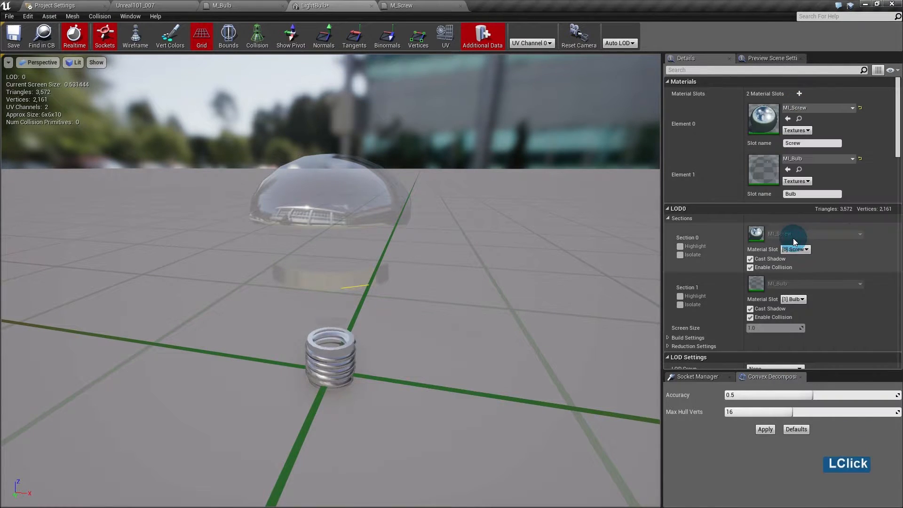
{"action": "left_click_drag", "start_coordinate": [359, 241], "coordinate": [382, 239], "text": "alt"}
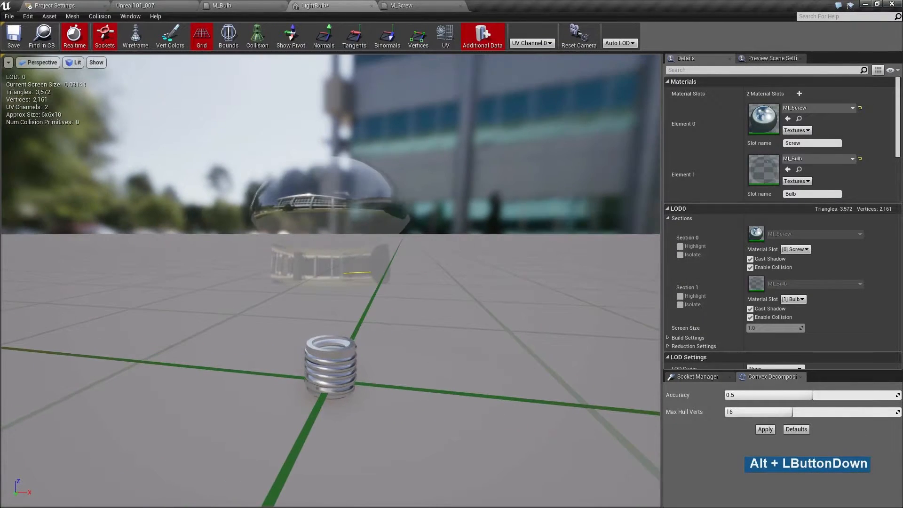
{"action": "left_click", "coordinate": [4, 44]}
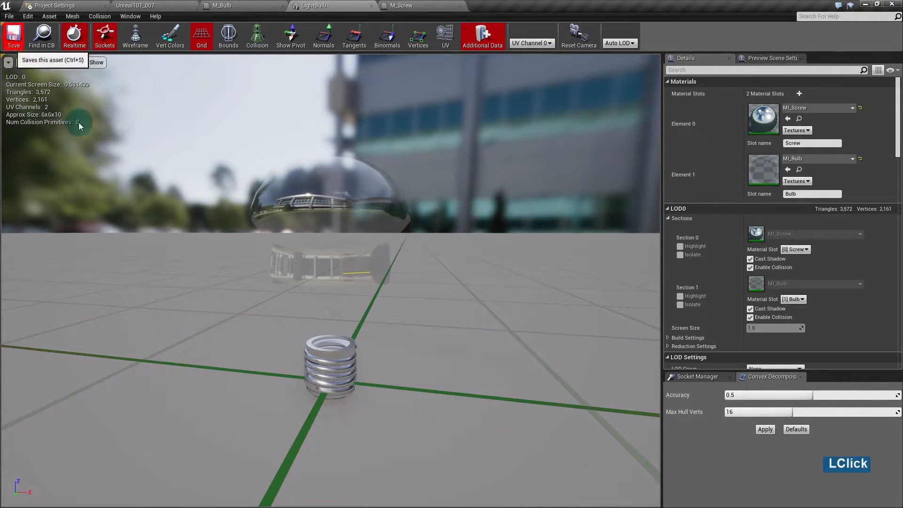
{"action": "middle_click", "coordinate": [333, 5]}
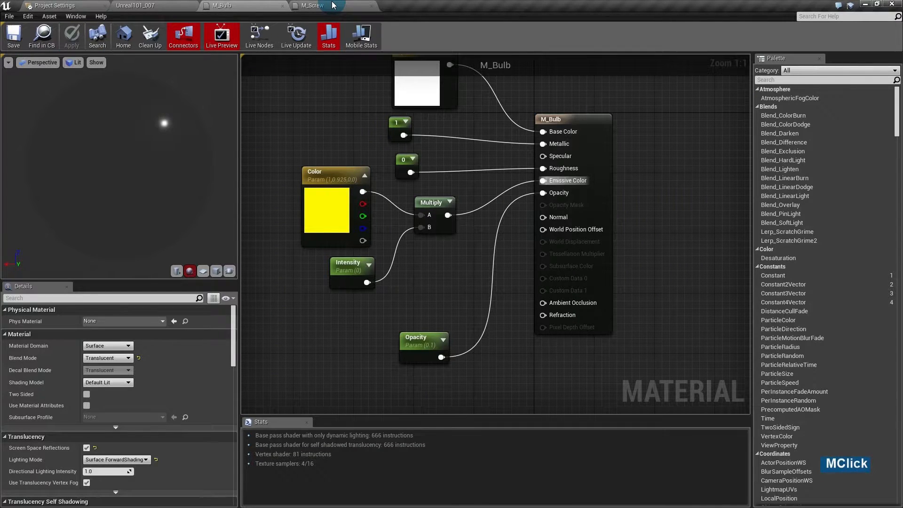
- Delete the Sphere actor from the Unreal101_007 level
{"action": "left_click", "coordinate": [159, 6]}
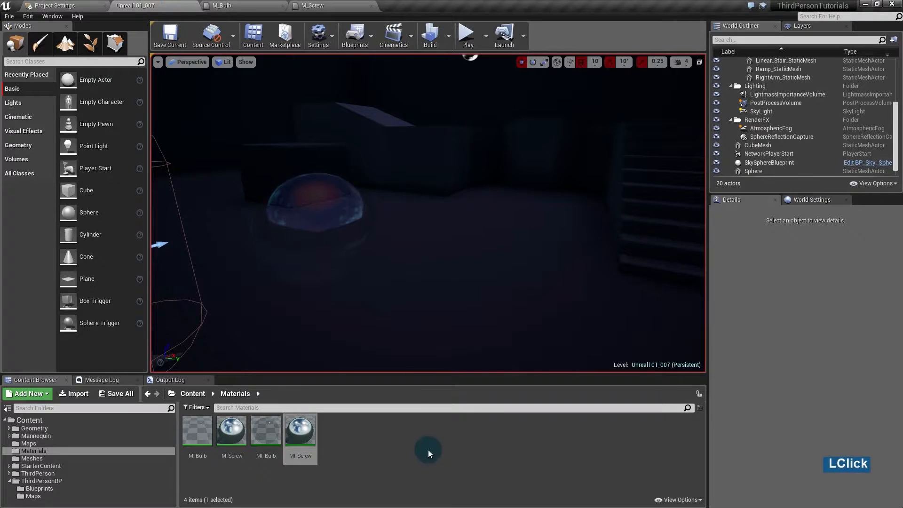
{"action": "left_click", "coordinate": [396, 456]}
{"action": "left_click", "coordinate": [300, 248]}
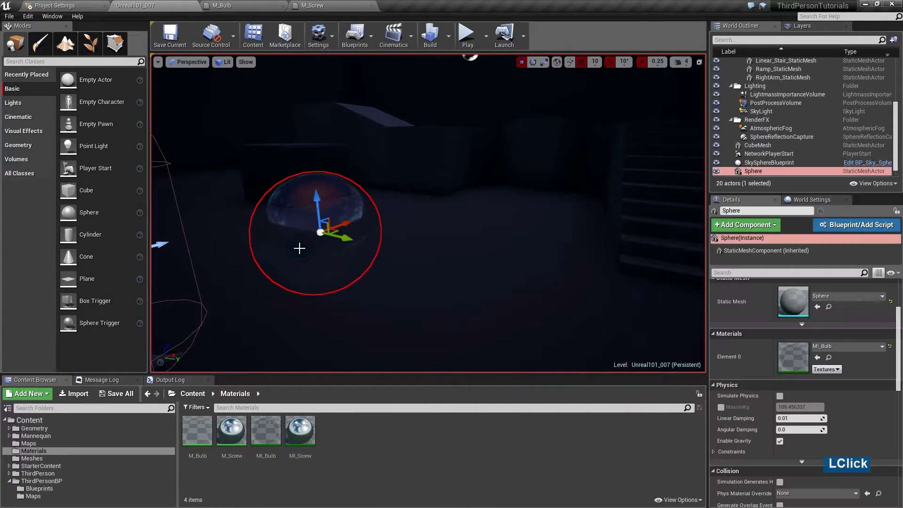
{"action": "key", "text": "Delete"}
- Place the LightBulb mesh from the Meshes folder in the level, on the side of the large dark cube
{"action": "right_click_drag", "start_coordinate": [312, 242], "coordinate": [282, 242]}
{"action": "key", "text": "d"}
{"action": "key", "text": "s"}
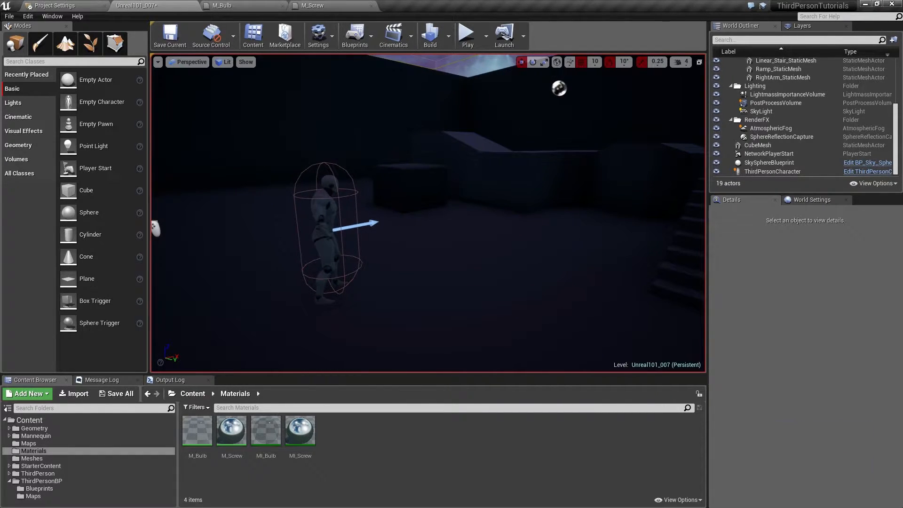
{"action": "right_click_drag", "start_coordinate": [405, 217], "coordinate": [434, 208]}
{"action": "right_click_drag", "start_coordinate": [309, 163], "coordinate": [358, 160]}
{"action": "key", "text": "d"}
{"action": "key", "text": "w"}
{"action": "key", "text": "w"}
{"action": "key", "text": "a"}
{"action": "key", "text": "w"}
{"action": "key", "text": "a"}
{"action": "key", "text": "s"}
{"action": "key", "text": "d"}
{"action": "key", "text": "d"}
{"action": "key", "text": "w"}
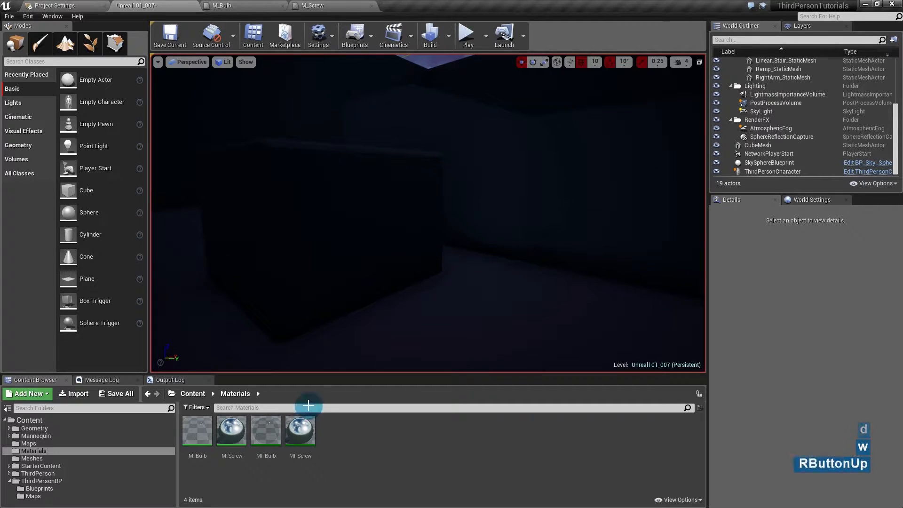
{"action": "left_click", "coordinate": [30, 458]}
{"action": "left_click", "coordinate": [209, 428]}
{"action": "left_click_drag", "start_coordinate": [210, 428], "coordinate": [399, 320]}
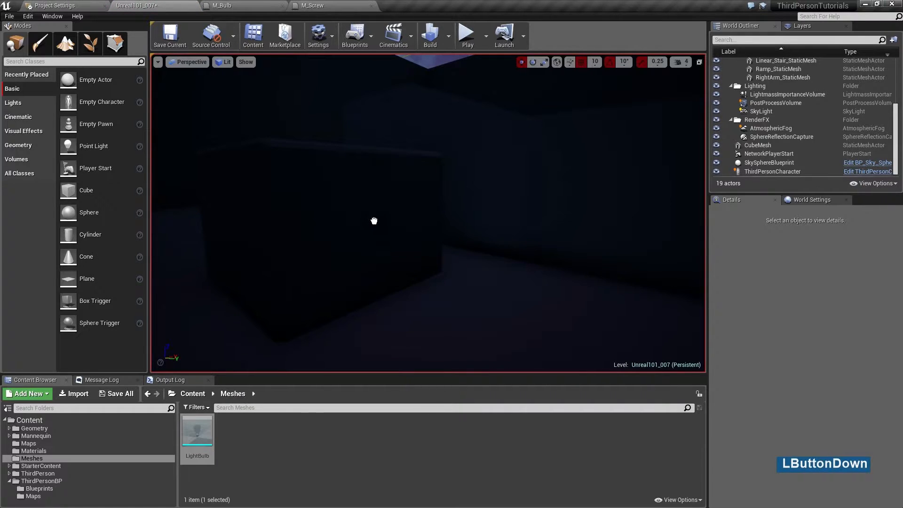
{"action": "left_click_drag", "start_coordinate": [375, 224], "coordinate": [383, 298]}
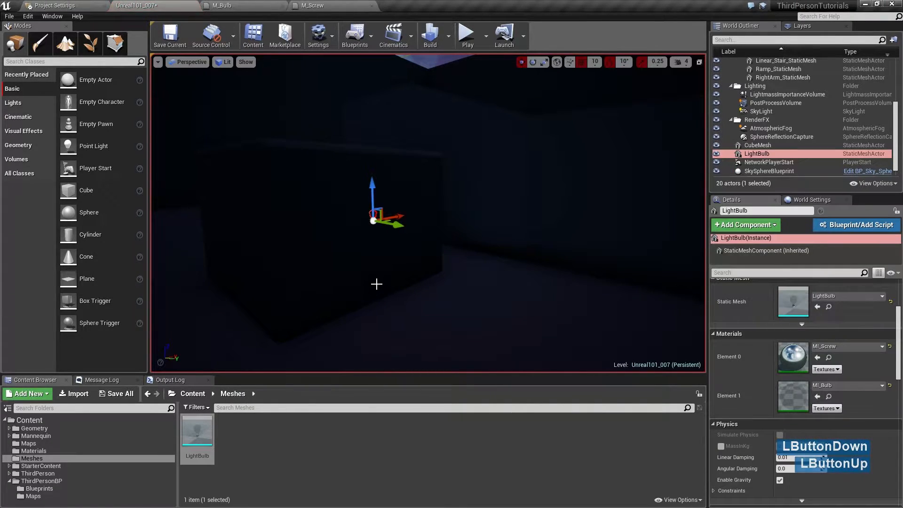
- Rotate the placed light bulb onto its side so its glass points away from the cube's face
{"action": "key", "text": "e"}
{"action": "left_click_drag", "start_coordinate": [451, 246], "coordinate": [478, 299]}
{"action": "key", "text": "s"}
{"action": "right_click_drag", "start_coordinate": [478, 299], "coordinate": [481, 155]}
{"action": "key", "text": "w"}
{"action": "key", "text": "d"}
{"action": "left_click_drag", "start_coordinate": [412, 203], "coordinate": [408, 271]}
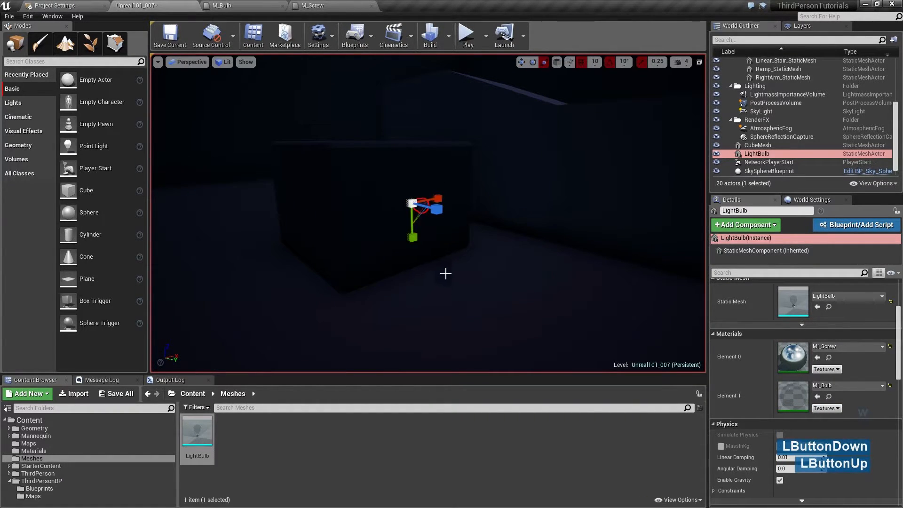
- Shift the light bulb along the Y axis against the cube's face with grid snapping off, and turn snapping back on
{"action": "right_click_drag", "start_coordinate": [445, 272], "coordinate": [430, 252]}
{"action": "key", "text": "Escape"}
{"action": "key", "text": "w"}
{"action": "key", "text": "d"}
{"action": "key", "text": "a"}
{"action": "key", "text": "a"}
{"action": "key", "text": "d"}
{"action": "left_click_drag", "start_coordinate": [430, 253], "coordinate": [400, 261]}
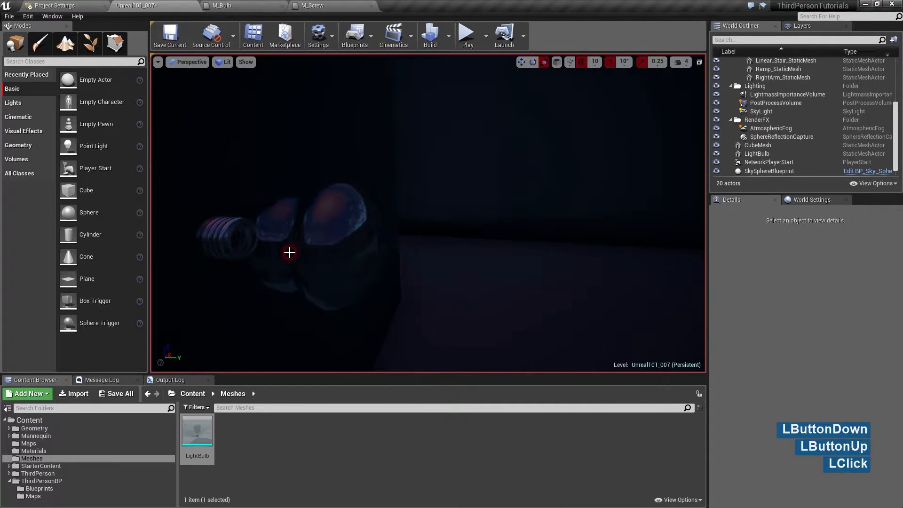
{"action": "left_click", "coordinate": [290, 252]}
{"action": "key", "text": "w"}
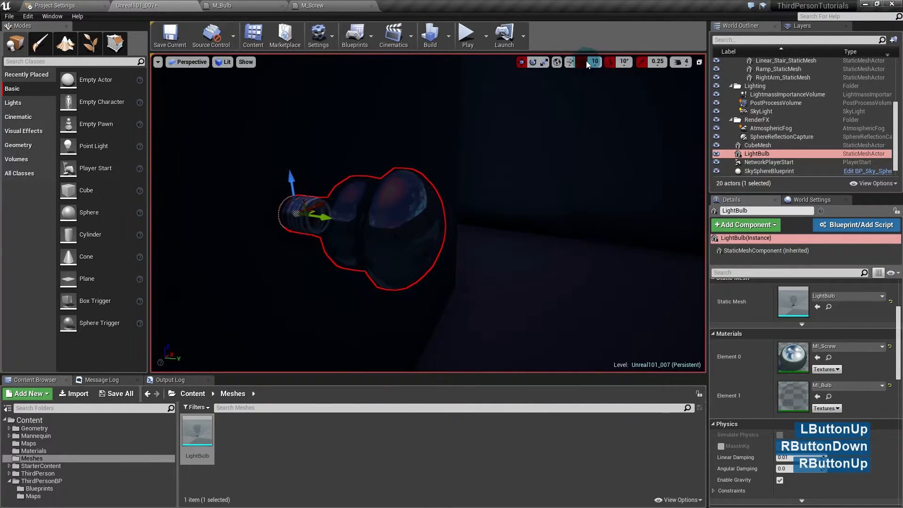
{"action": "left_click", "coordinate": [582, 62]}
{"action": "left_click_drag", "start_coordinate": [327, 217], "coordinate": [595, 41]}
{"action": "left_click", "coordinate": [579, 62]}
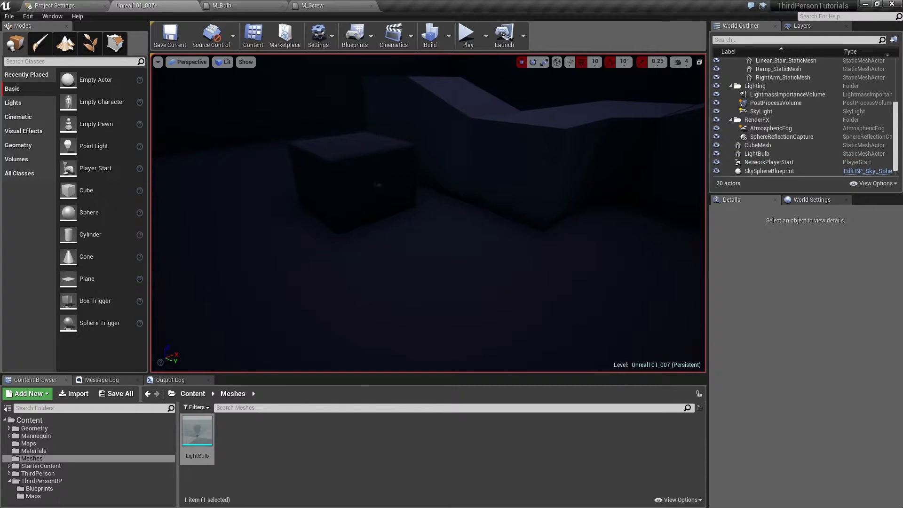
- Start converting the placed LightBulb into a blueprint and create a Blueprints folder under Content as its location
{"action": "key", "text": "w"}
{"action": "key", "text": "a"}
{"action": "right_click_drag", "start_coordinate": [440, 180], "coordinate": [441, 180]}
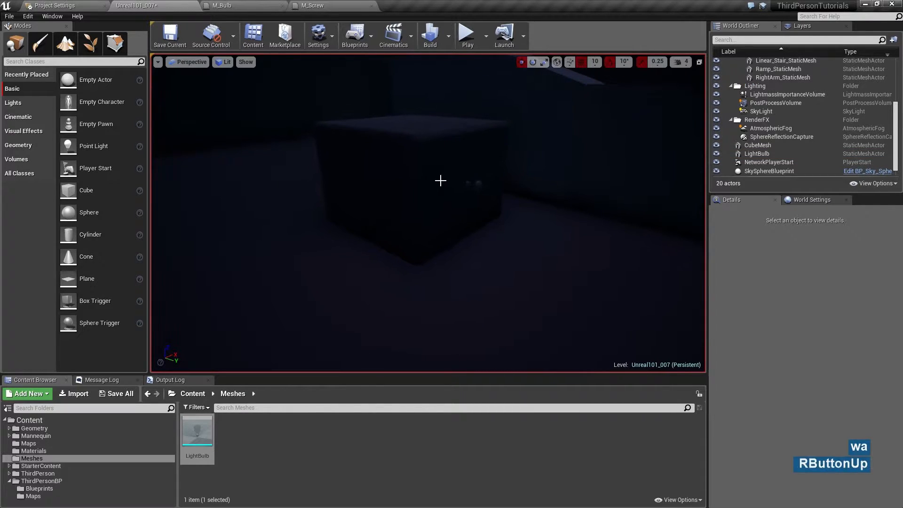
{"action": "left_click", "coordinate": [473, 183]}
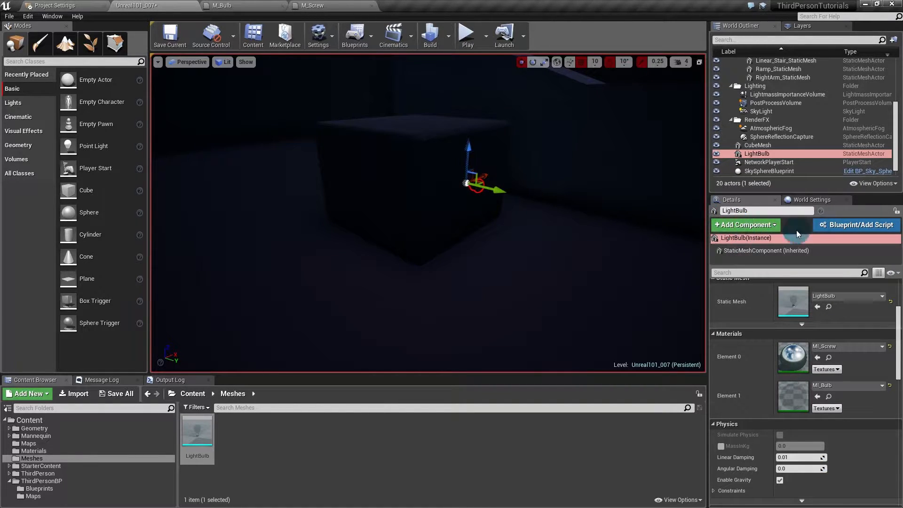
{"action": "left_click", "coordinate": [833, 227]}
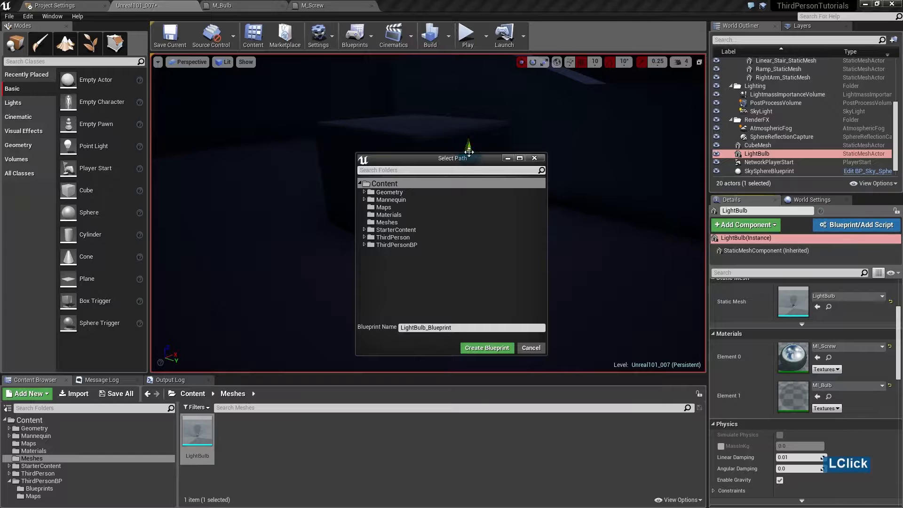
{"action": "left_click_drag", "start_coordinate": [468, 156], "coordinate": [423, 203]}
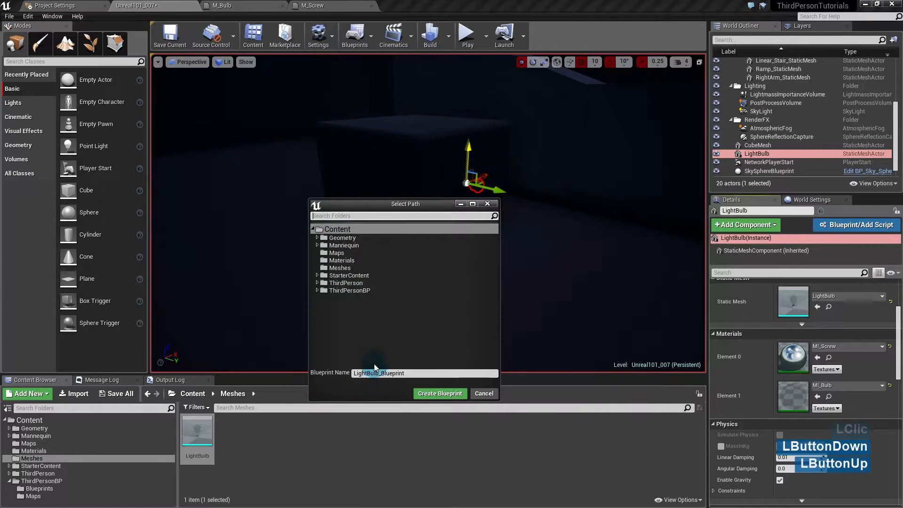
{"action": "right_click", "coordinate": [334, 229]}
{"action": "left_click", "coordinate": [350, 236]}
{"action": "type", "text": "Bluepring"}
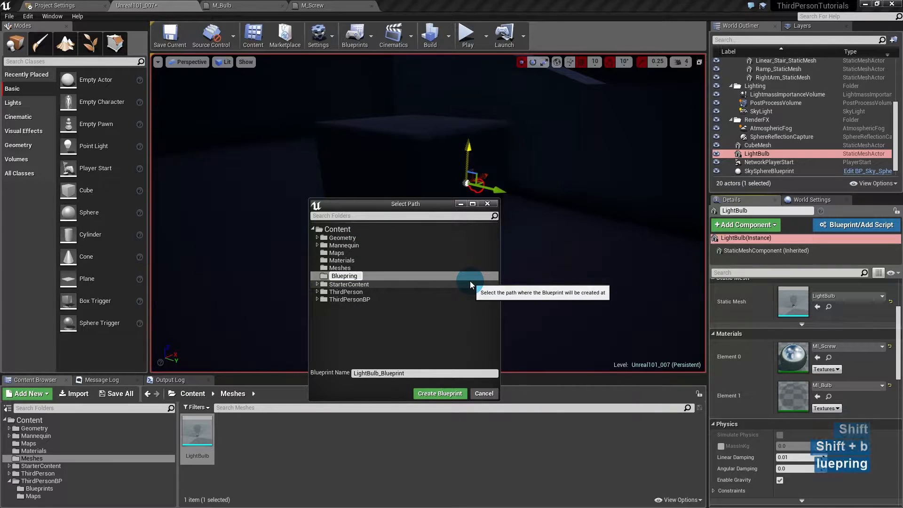
{"action": "key", "text": "BackSpace"}
{"action": "type", "text": "ts"}
{"action": "key", "text": "Return"}
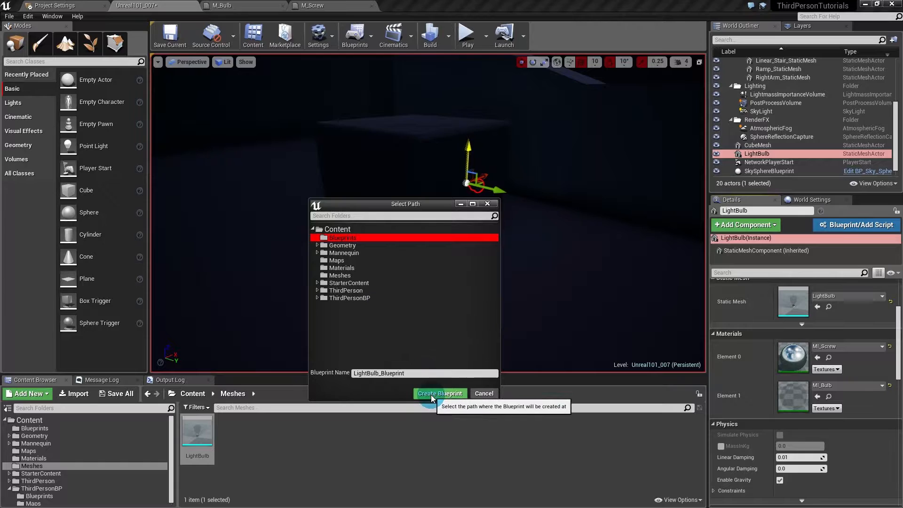
- Name the blueprint BP_LightBulb and create it in the Blueprints folder
{"action": "left_click", "coordinate": [380, 372]}
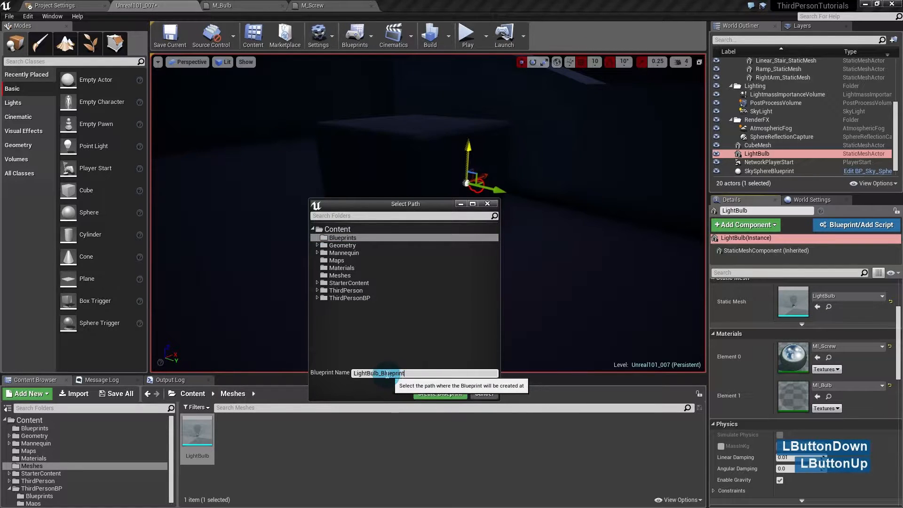
{"action": "left_click_drag", "start_coordinate": [379, 373], "coordinate": [436, 373]}
{"action": "key", "text": "BackSpace"}
{"action": "key", "text": "BackSpace"}
{"action": "key", "text": "Home"}
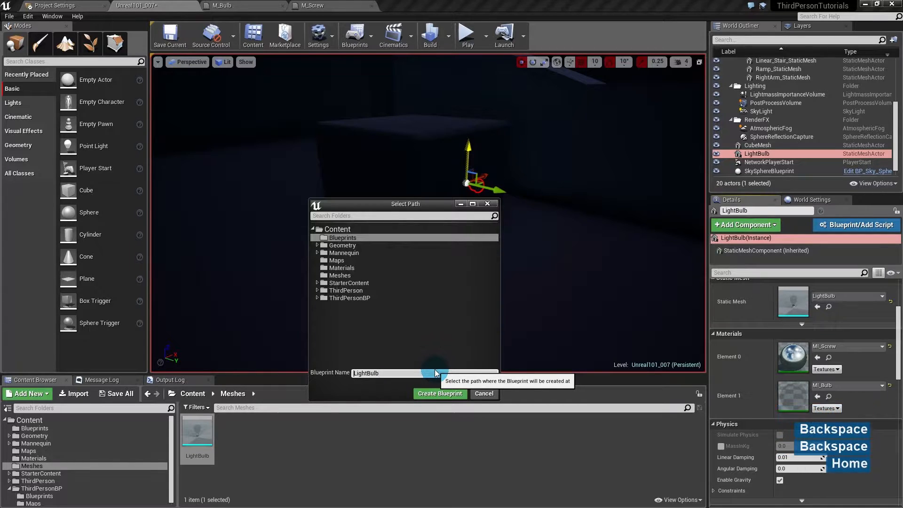
{"action": "type", "text": "BP_"}
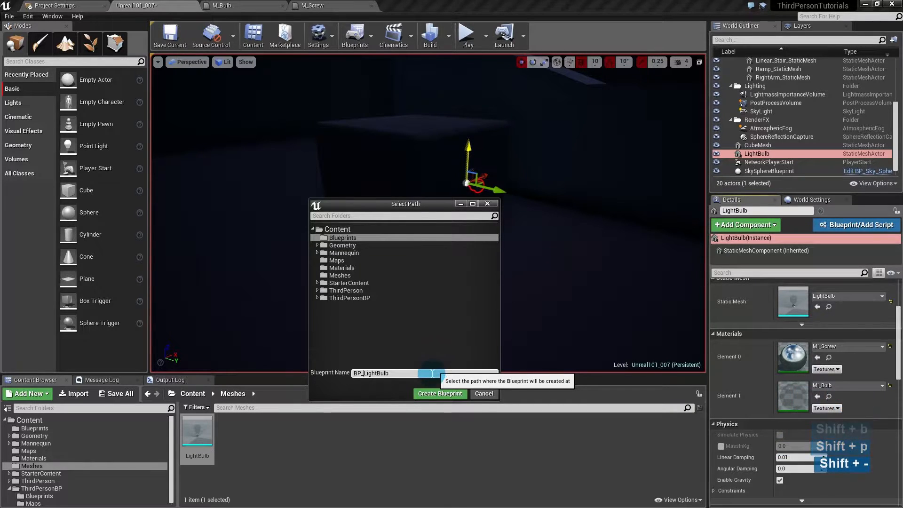
{"action": "left_click", "coordinate": [439, 393]}
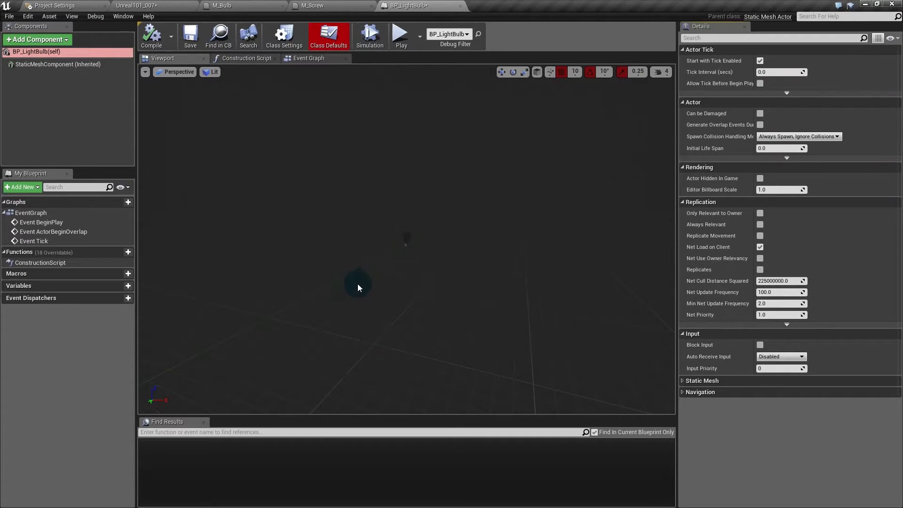
- Add a Point Light component to the BP_LightBulb blueprint
{"action": "right_click_drag", "start_coordinate": [403, 241], "coordinate": [407, 248], "text": "alt"}
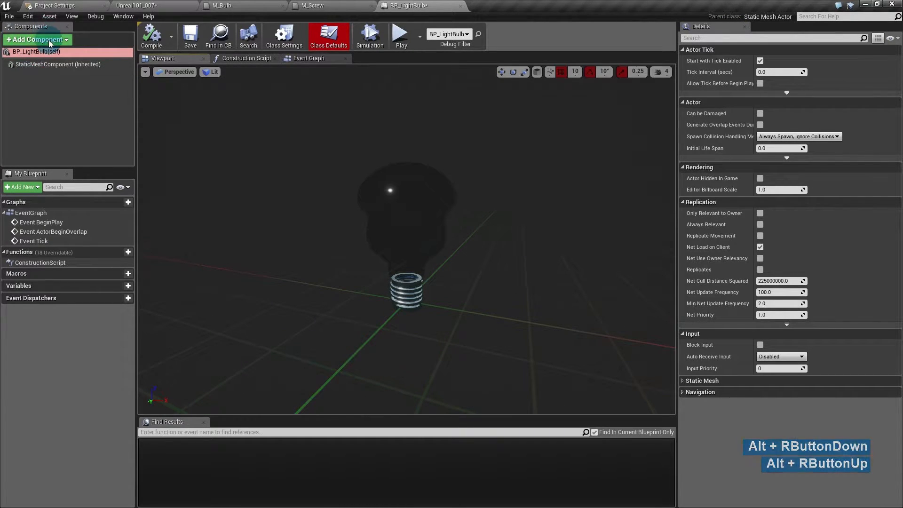
{"action": "left_click", "coordinate": [50, 43]}
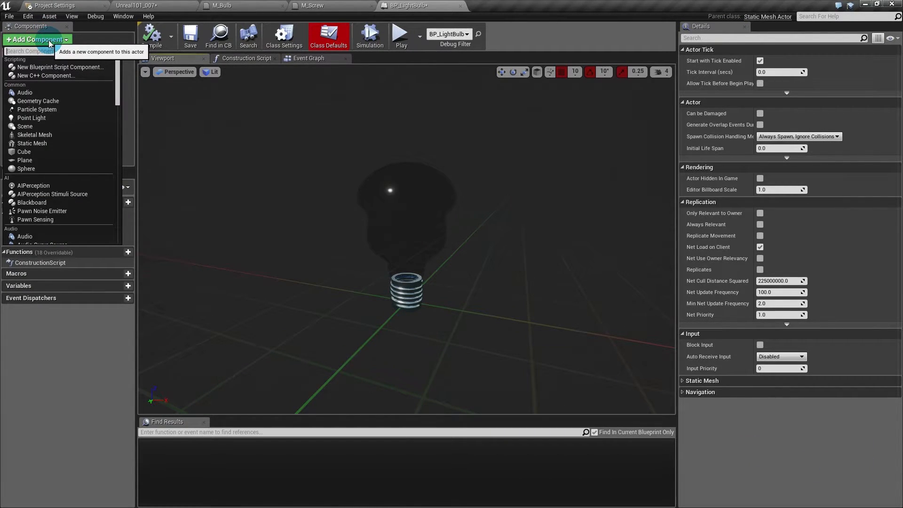
{"action": "type", "text": "lig"}
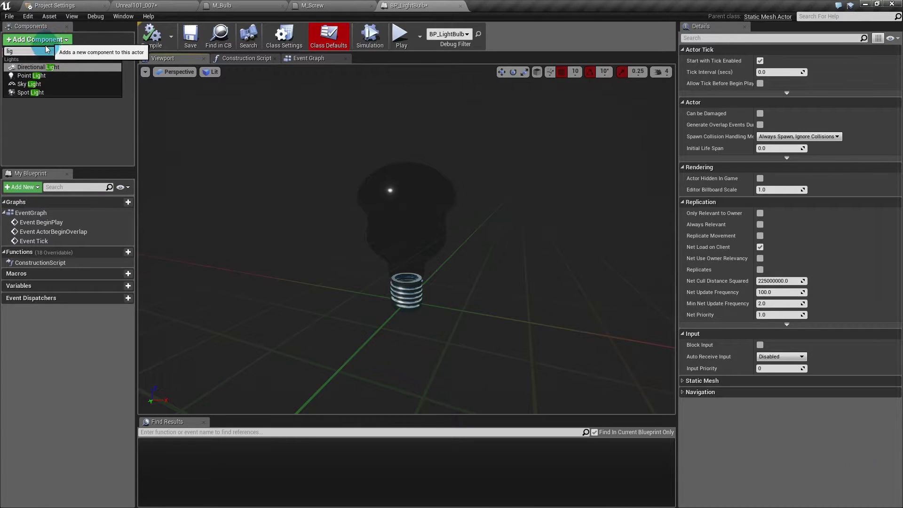
{"action": "left_click", "coordinate": [31, 75]}
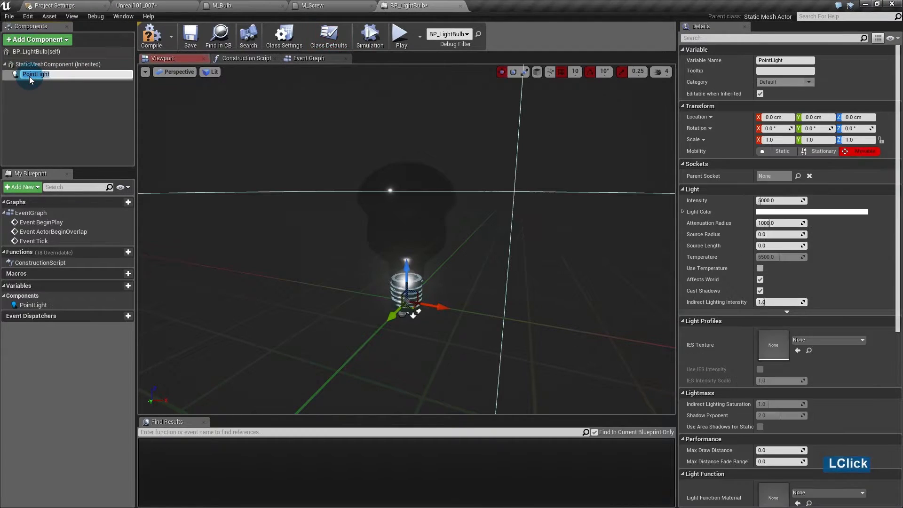
- Raise the point light into the glass of the bulb to a Z location of about 5.63 cm, with grid snapping off
{"action": "left_click_drag", "start_coordinate": [406, 286], "coordinate": [405, 235]}
{"action": "left_click_drag", "start_coordinate": [407, 182], "coordinate": [407, 187]}
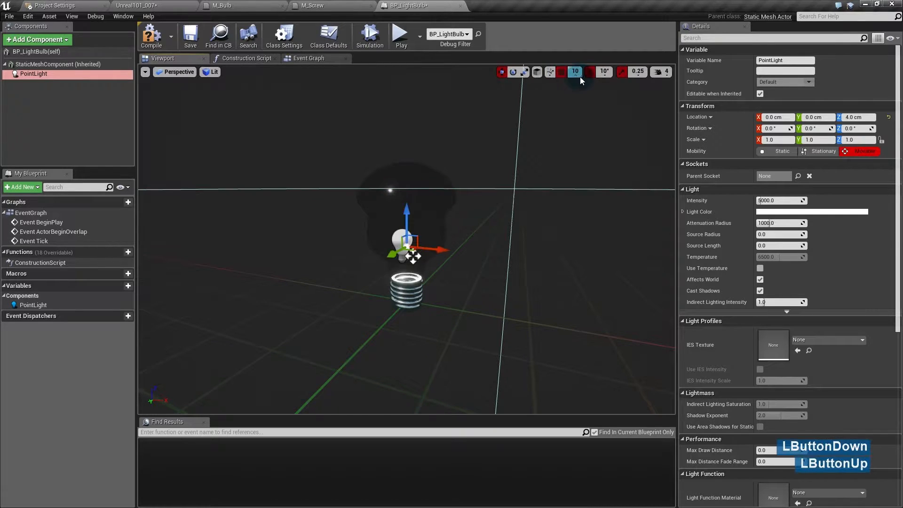
{"action": "left_click", "coordinate": [565, 75]}
{"action": "left_click_drag", "start_coordinate": [410, 220], "coordinate": [428, 339]}
{"action": "mouse_move", "coordinate": [413, 249]}
{"action": "left_mouse_down", "text": "alt"}
{"action": "mouse_move", "coordinate": [412, 264]}
{"action": "mouse_move", "coordinate": [413, 231]}
{"action": "left_mouse_up", "text": "alt"}
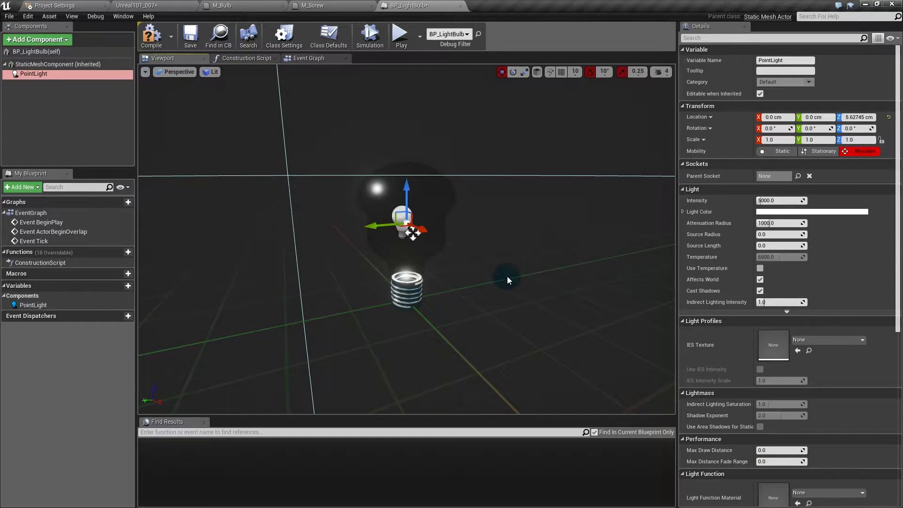
- Change the point light's color to a pale yellow
{"action": "left_click", "coordinate": [781, 212]}
{"action": "left_click_drag", "start_coordinate": [654, 217], "coordinate": [623, 203]}
{"action": "left_click", "coordinate": [623, 373]}
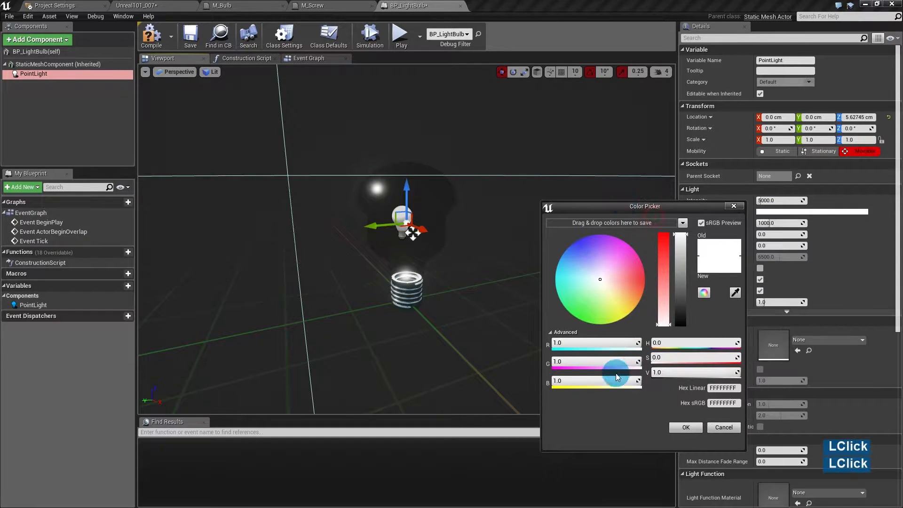
{"action": "left_click_drag", "start_coordinate": [605, 364], "coordinate": [615, 343]}
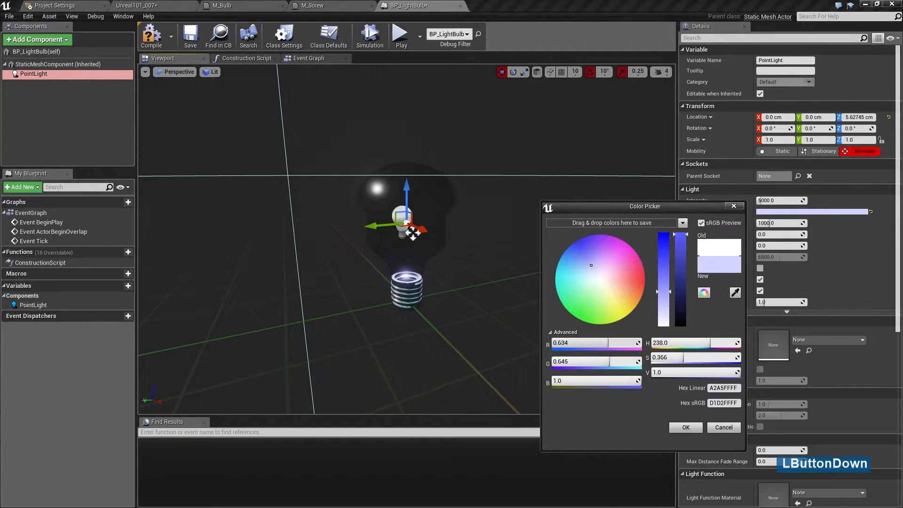
{"action": "left_click_drag", "start_coordinate": [608, 343], "coordinate": [607, 380]}
{"action": "left_click", "coordinate": [686, 427]}
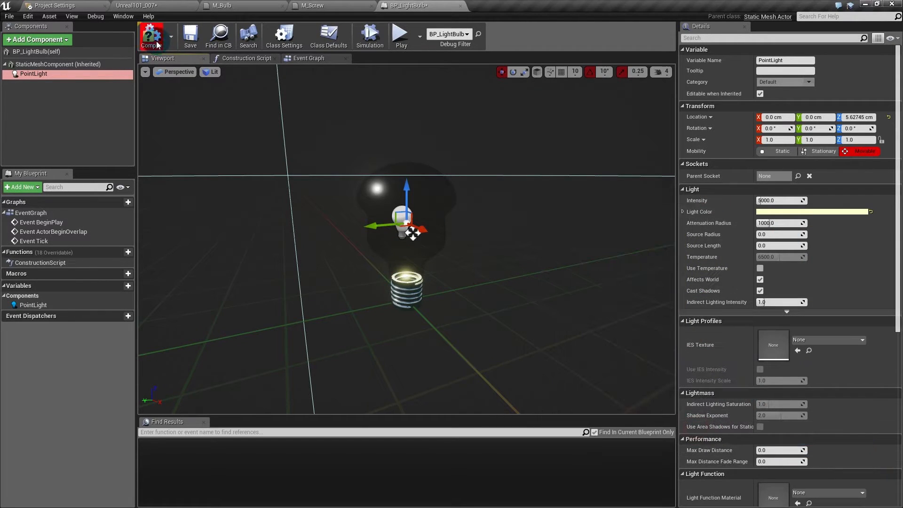
- View the lit bulb in the level and place the BP_LightBulb editor as a separate window beside the level viewport, with wider details
{"action": "left_click", "coordinate": [164, 6]}
{"action": "right_click_drag", "start_coordinate": [456, 172], "coordinate": [514, 197]}
{"action": "key", "text": "s"}
{"action": "key", "text": "a"}
{"action": "key", "text": "d"}
{"action": "key", "text": "d"}
{"action": "key", "text": "s"}
{"action": "left_click_drag", "start_coordinate": [432, 6], "coordinate": [527, 137]}
{"action": "left_click", "coordinate": [147, 4]}
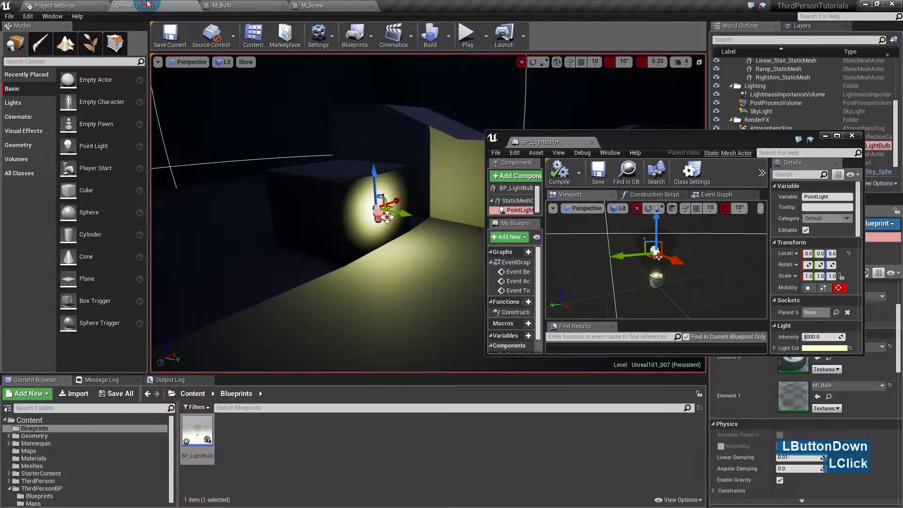
{"action": "left_click_drag", "start_coordinate": [626, 132], "coordinate": [898, 158]}
{"action": "left_click_drag", "start_coordinate": [897, 158], "coordinate": [902, 157]}
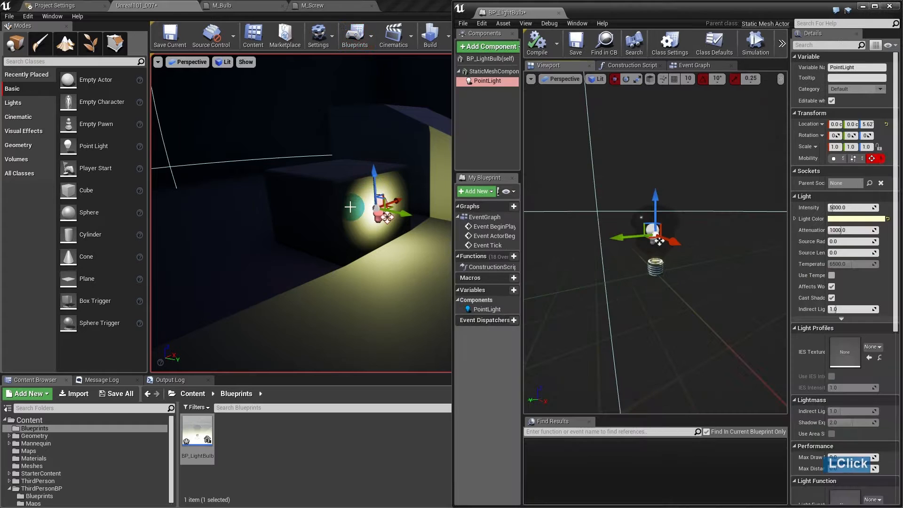
{"action": "middle_click_drag", "start_coordinate": [352, 206], "coordinate": [412, 176]}
{"action": "left_click_drag", "start_coordinate": [792, 145], "coordinate": [755, 145]}
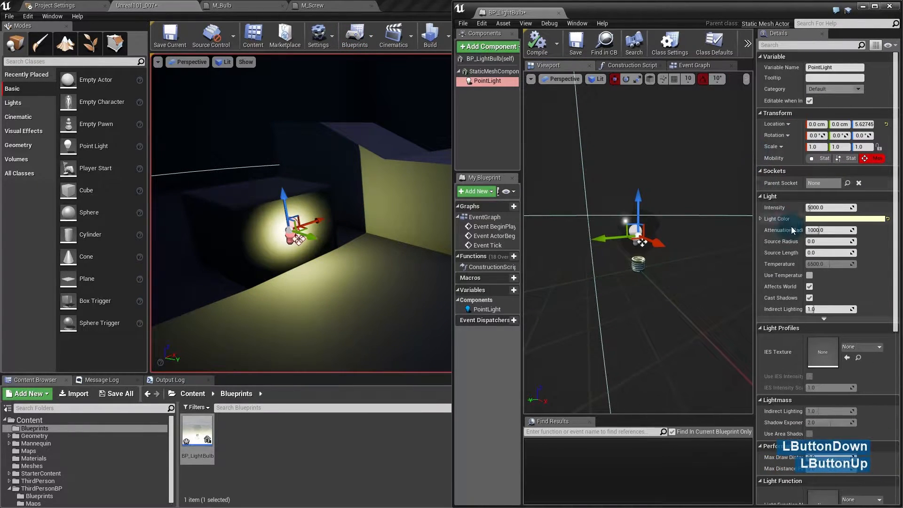
- Set the point light's attenuation radius to about 296 and warm its light color to a hue of 51
{"action": "left_click_drag", "start_coordinate": [828, 230], "coordinate": [790, 230]}
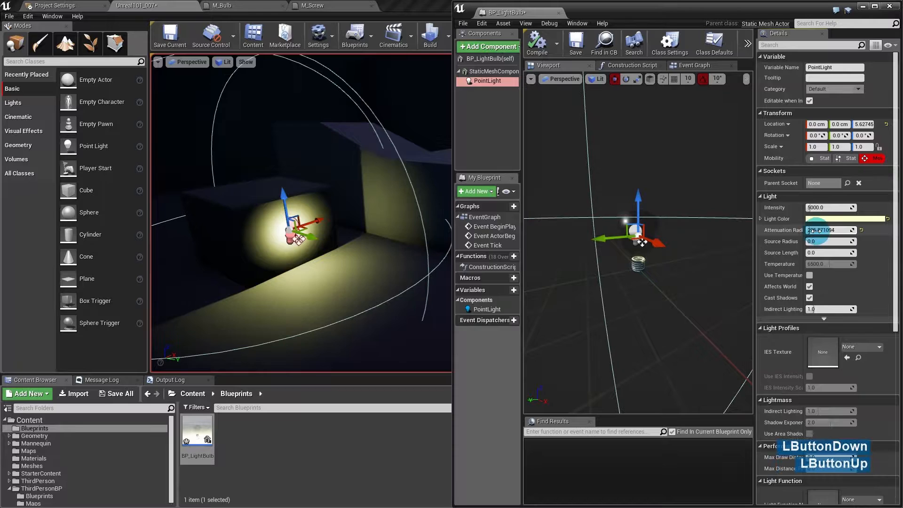
{"action": "left_click", "coordinate": [830, 217]}
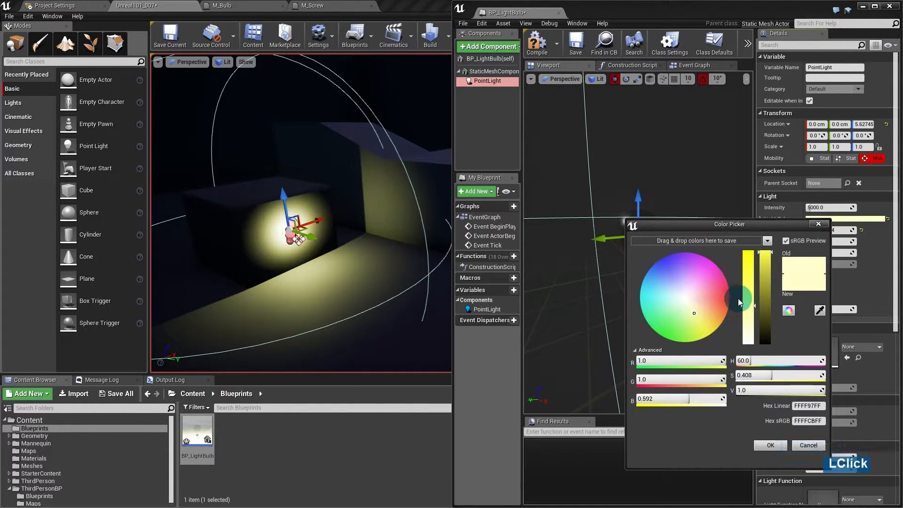
{"action": "left_click_drag", "start_coordinate": [748, 360], "coordinate": [740, 360]}
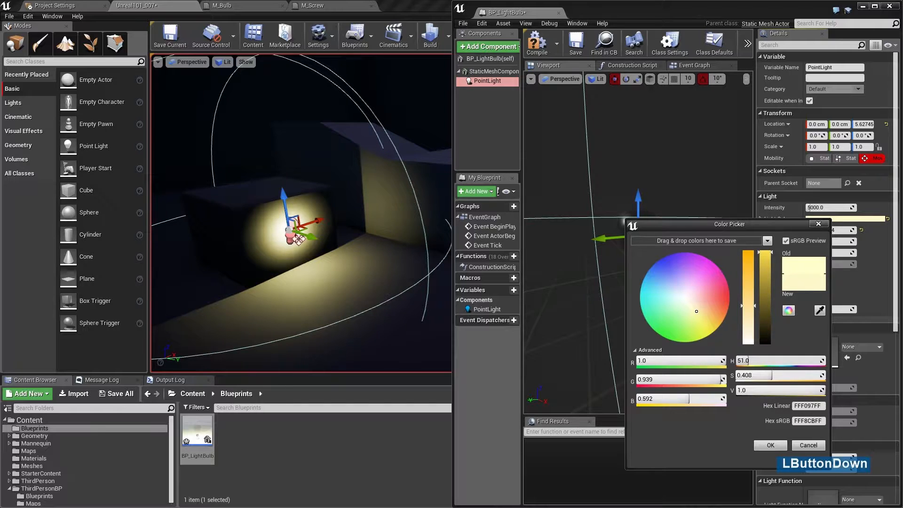
{"action": "left_click_drag", "start_coordinate": [748, 303], "coordinate": [748, 297]}
{"action": "left_click", "coordinate": [764, 445]}
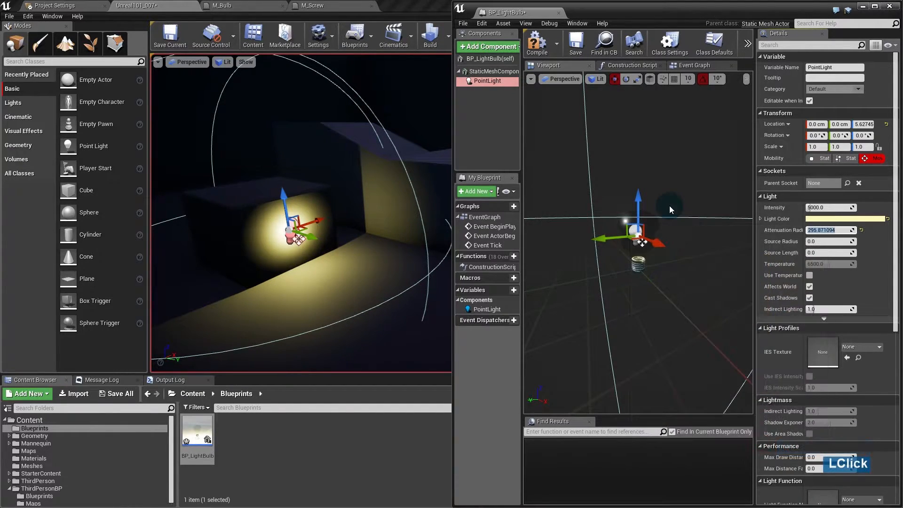
- Set the point light's intensity to about 1386 and its attenuation radius to about 597, then compile and save the blueprint
{"action": "left_click_drag", "start_coordinate": [828, 208], "coordinate": [809, 230]}
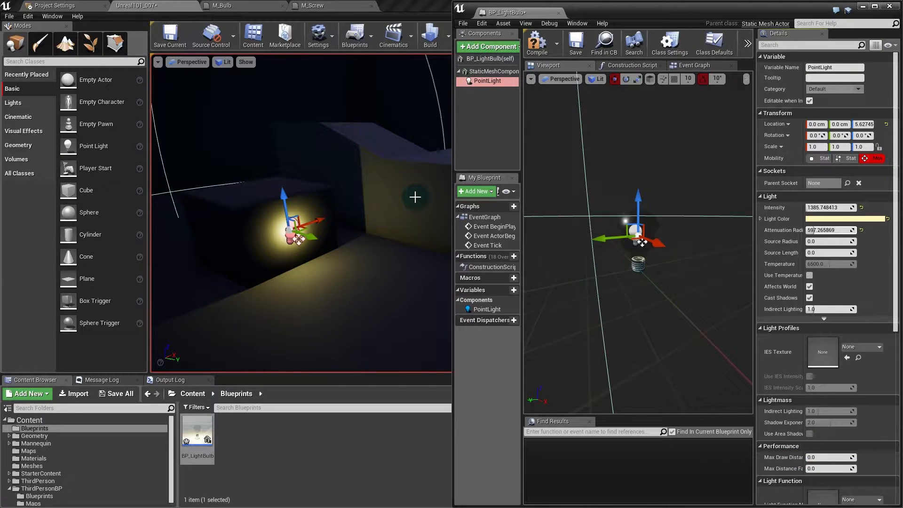
{"action": "left_click", "coordinate": [537, 41]}
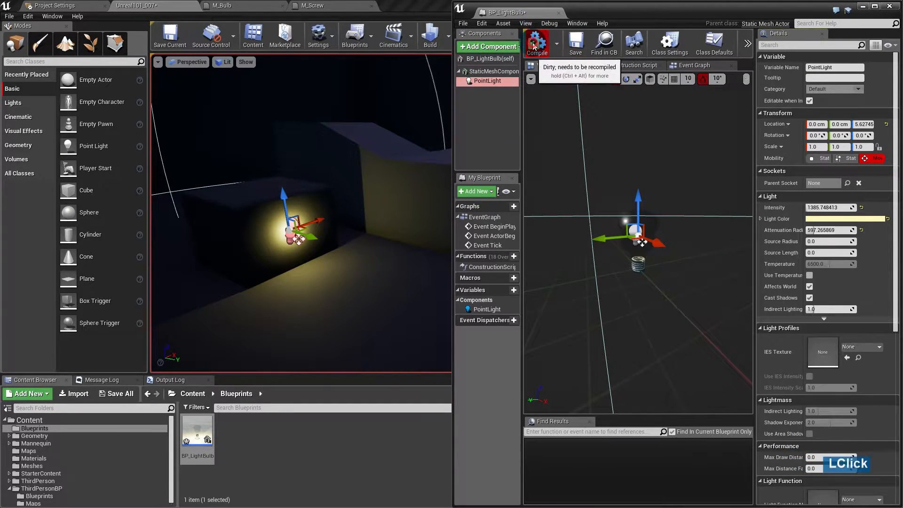
{"action": "left_click", "coordinate": [576, 42]}
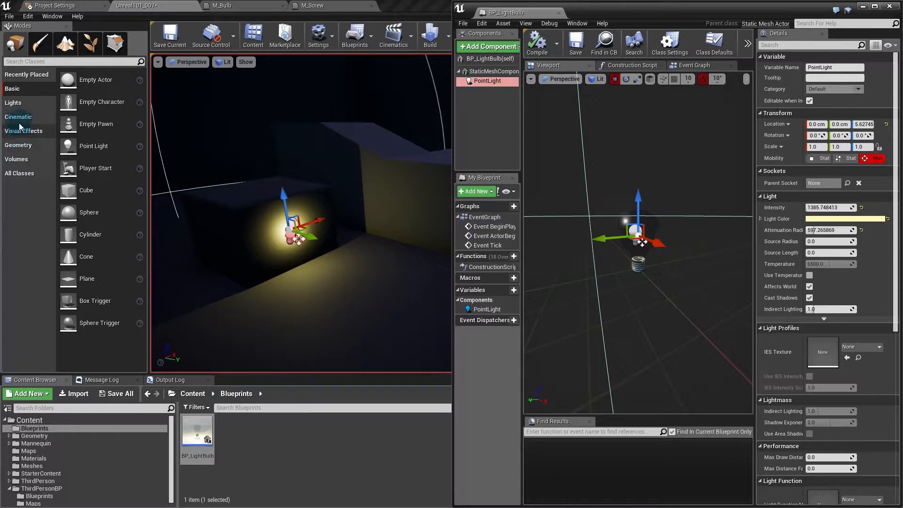
- Try placing a Trigger Volume from the Volumes category near the light bulb in the level
{"action": "left_click", "coordinate": [17, 159]}
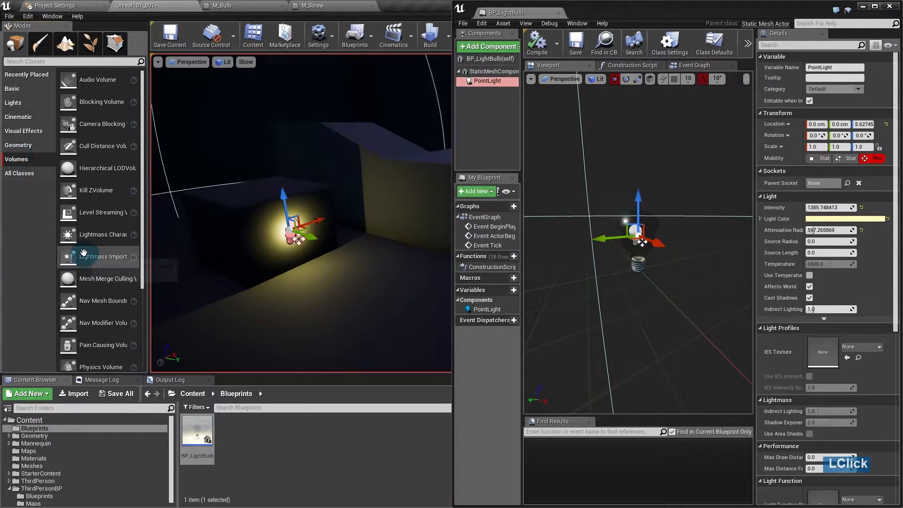
{"action": "scroll", "coordinate": [94, 212], "scroll_direction": "down", "scroll_amount": 3}
{"action": "right_click_drag", "start_coordinate": [94, 211], "coordinate": [93, 158]}
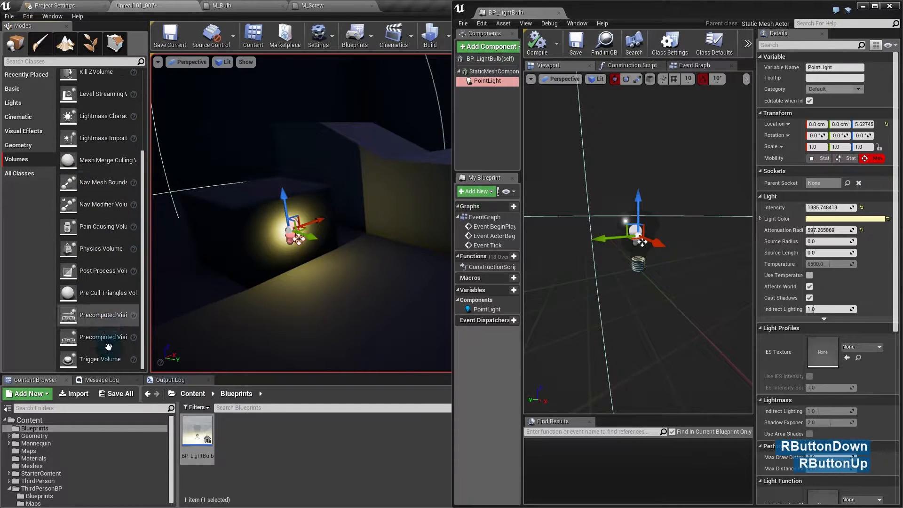
{"action": "left_click_drag", "start_coordinate": [99, 360], "coordinate": [280, 235]}
{"action": "mouse_move", "coordinate": [279, 281]}
{"action": "right_mouse_down"}
{"action": "mouse_move", "coordinate": [304, 280]}
{"action": "mouse_move", "coordinate": [282, 277]}
{"action": "right_mouse_up"}
{"action": "key", "text": "s"}
{"action": "key", "text": "a"}
- Try a Trigger Volume by the light bulb once more, shifting it sideways and checking its position from several angles
{"action": "left_click_drag", "start_coordinate": [109, 361], "coordinate": [318, 249]}
{"action": "left_click_drag", "start_coordinate": [337, 218], "coordinate": [348, 218]}
{"action": "key", "text": "d"}
{"action": "right_click_drag", "start_coordinate": [317, 234], "coordinate": [299, 256]}
{"action": "key", "text": "w"}
{"action": "key", "text": "e"}
{"action": "key", "text": "d"}
{"action": "left_click_drag", "start_coordinate": [345, 195], "coordinate": [358, 194]}
{"action": "key", "text": "a"}
{"action": "key", "text": "s"}
{"action": "right_click_drag", "start_coordinate": [297, 227], "coordinate": [355, 219]}
{"action": "key", "text": "a"}
{"action": "key", "text": "s"}
{"action": "key", "text": "a"}
{"action": "key", "text": "d"}
{"action": "left_click", "coordinate": [365, 309]}
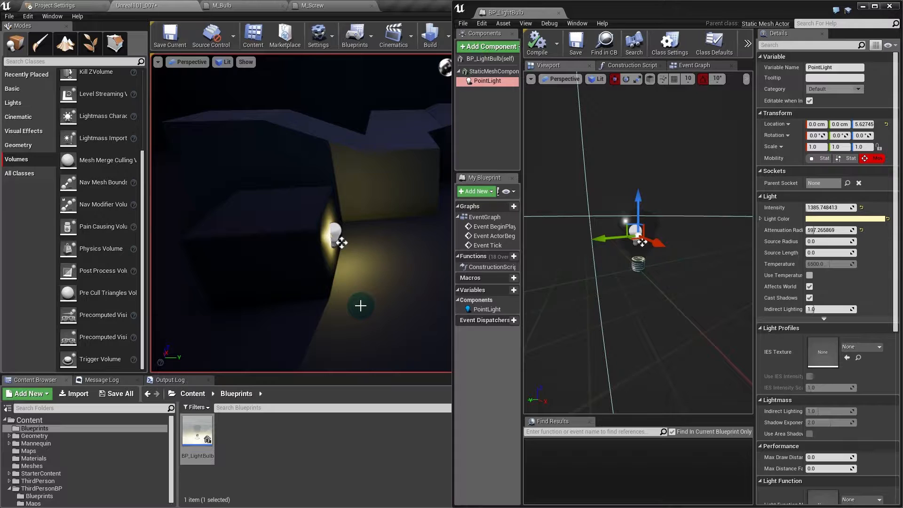
- Add a Sphere Collision component to BP_LightBulb alongside the point light
{"action": "right_click_drag", "start_coordinate": [642, 242], "coordinate": [679, 273]}
{"action": "key", "text": "s"}
{"action": "key", "text": "w"}
{"action": "key", "text": "w"}
{"action": "key", "text": "s"}
{"action": "left_click_drag", "start_coordinate": [453, 138], "coordinate": [347, 147]}
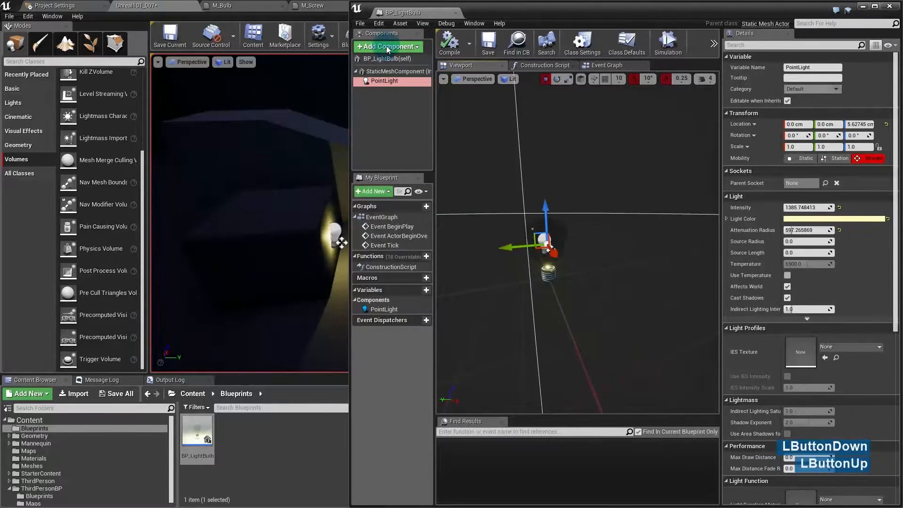
{"action": "left_click", "coordinate": [386, 46]}
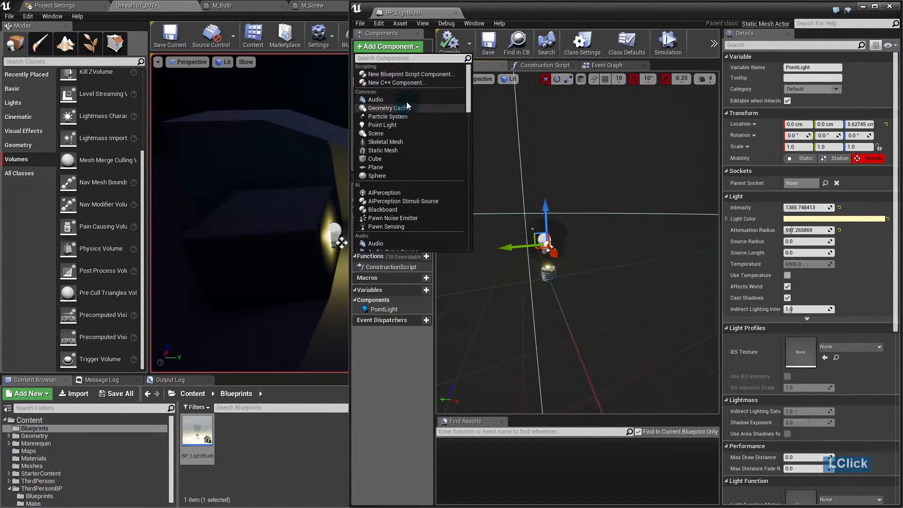
{"action": "left_click", "coordinate": [387, 56]}
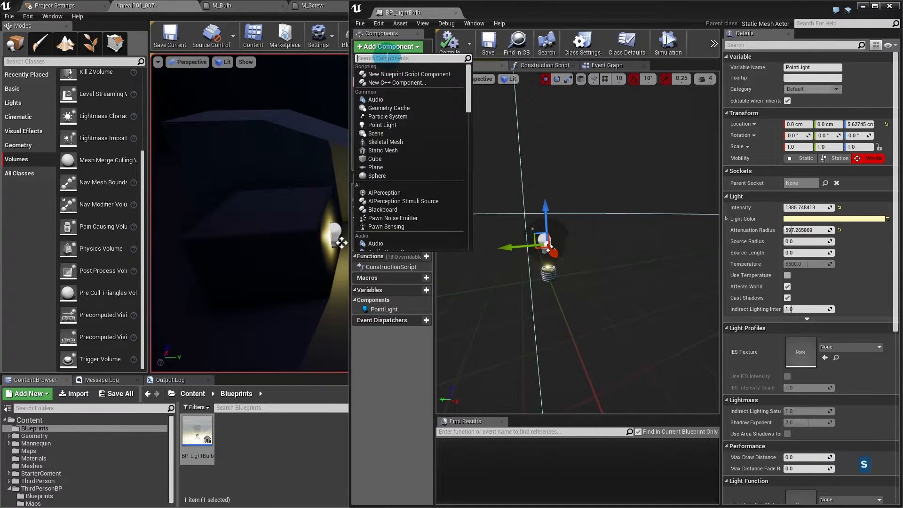
{"action": "type", "text": "sphere"}
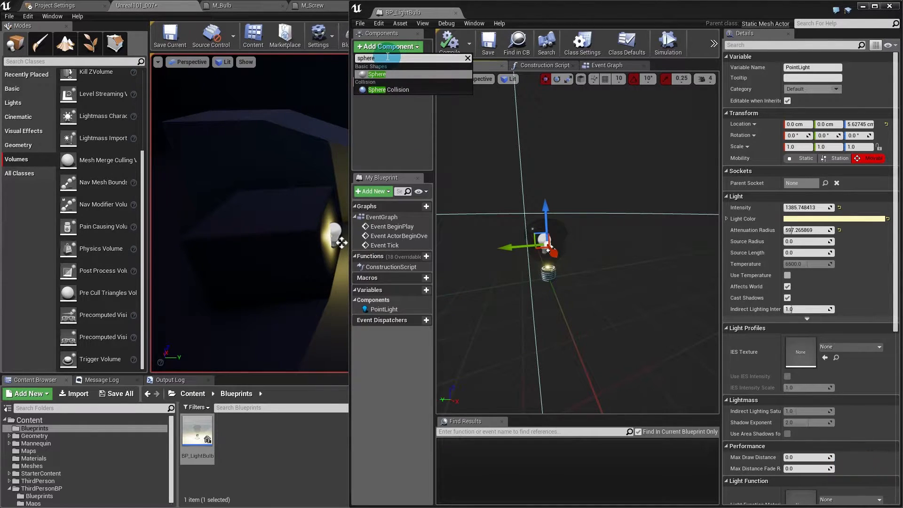
{"action": "key", "text": "Down"}
{"action": "key", "text": "Return"}
{"action": "left_click", "coordinate": [377, 101]}
- Set the collision sphere's radius to 100 and check its reach around the bulb in the level
{"action": "right_click_drag", "start_coordinate": [577, 244], "coordinate": [557, 242]}
{"action": "key", "text": "w"}
{"action": "key", "text": "a"}
{"action": "right_click_drag", "start_coordinate": [253, 241], "coordinate": [282, 242]}
{"action": "right_click_drag", "start_coordinate": [612, 240], "coordinate": [611, 240]}
{"action": "key", "text": "s"}
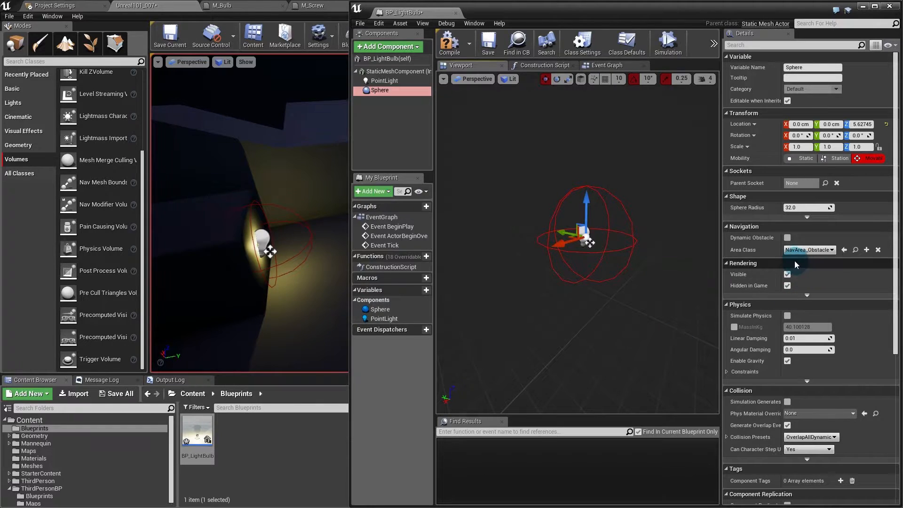
{"action": "left_click", "coordinate": [791, 207]}
{"action": "type", "text": "100"}
{"action": "key", "text": "Return"}
{"action": "mouse_move", "coordinate": [271, 277]}
{"action": "right_mouse_down"}
{"action": "mouse_move", "coordinate": [324, 254]}
{"action": "mouse_move", "coordinate": [264, 272]}
{"action": "right_mouse_up"}
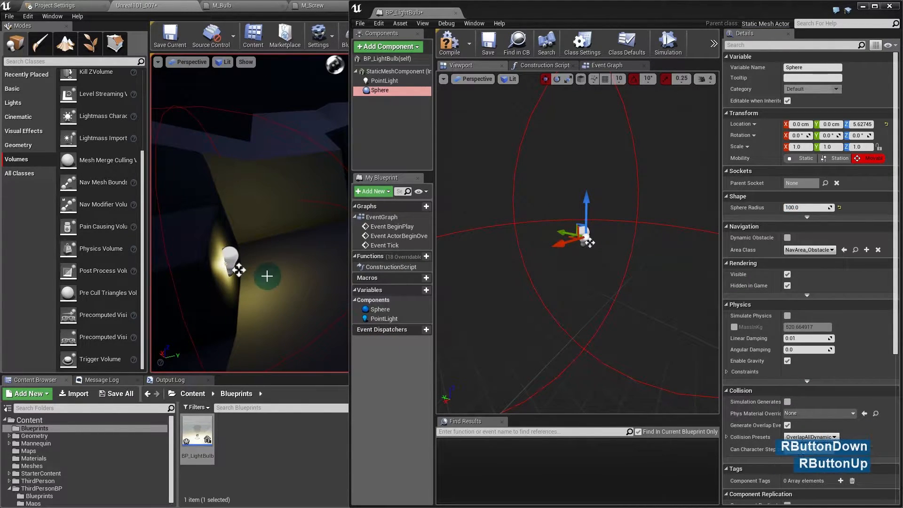
- Dock the BP_LightBulb editor back into the main window and frame the whole collision sphere in its viewport
{"action": "mouse_move", "coordinate": [402, 15]}
{"action": "left_mouse_down"}
{"action": "mouse_move", "coordinate": [423, 7]}
{"action": "mouse_move", "coordinate": [414, 6]}
{"action": "left_mouse_up"}
{"action": "right_click_drag", "start_coordinate": [391, 167], "coordinate": [281, 73]}
{"action": "key", "text": "d"}
{"action": "key", "text": "d"}
{"action": "key", "text": "w"}
{"action": "key", "text": "s"}
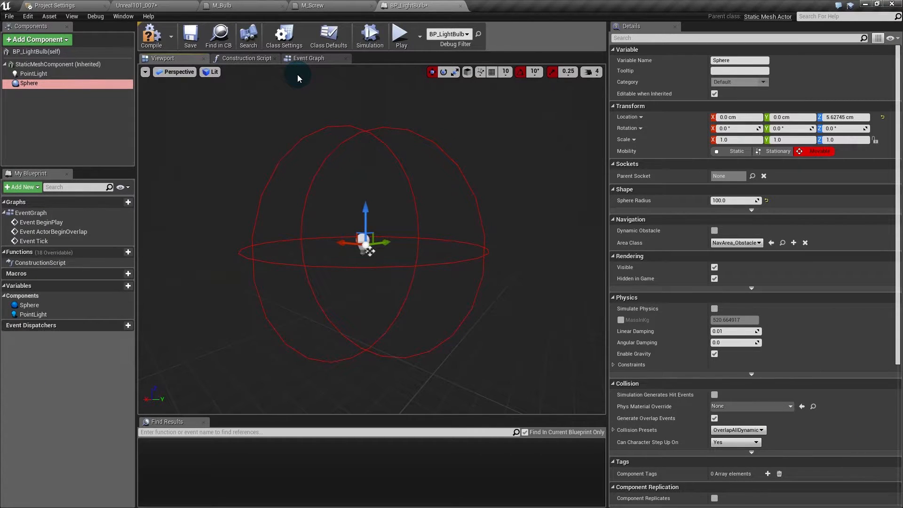
- Delete the default BeginPlay, ActorBeginOverlap and Tick event nodes from the Event Graph of BP_LightBulb
{"action": "left_click", "coordinate": [297, 62]}
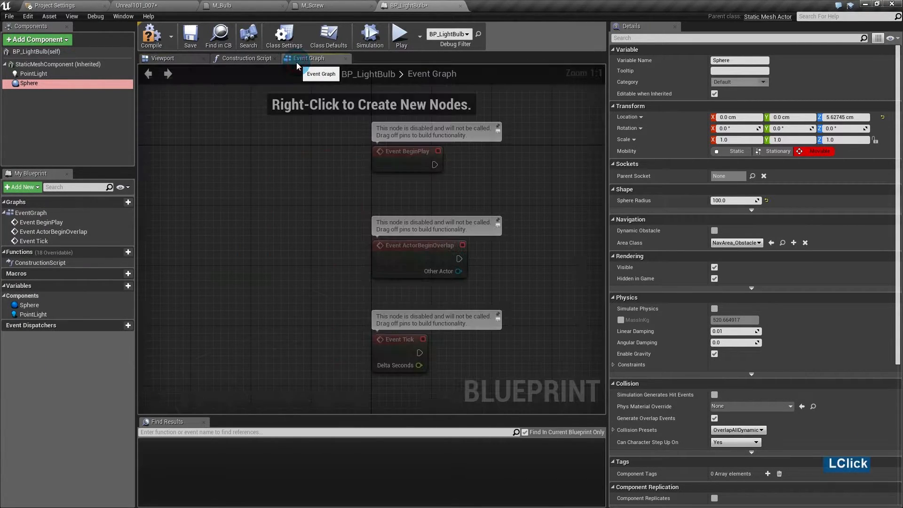
{"action": "right_click_drag", "start_coordinate": [328, 193], "coordinate": [215, 188]}
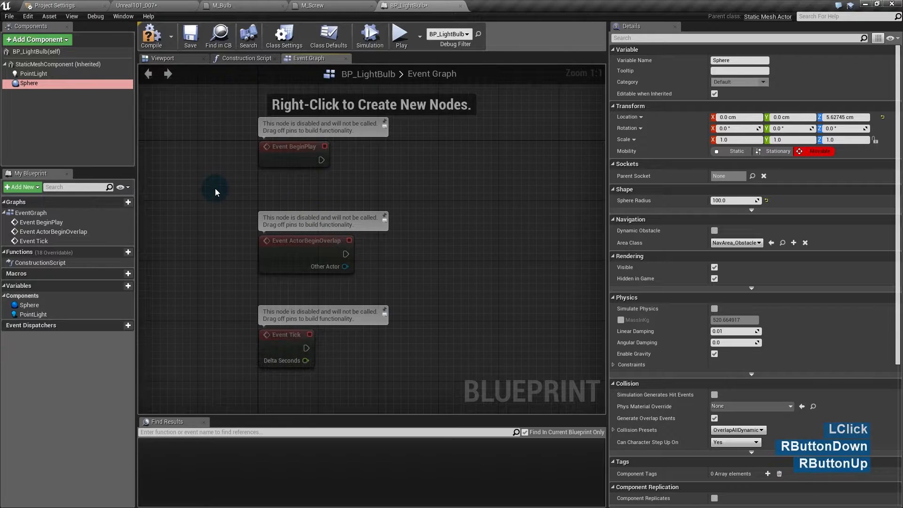
{"action": "left_click_drag", "start_coordinate": [228, 139], "coordinate": [326, 371]}
{"action": "key", "text": "Delete"}
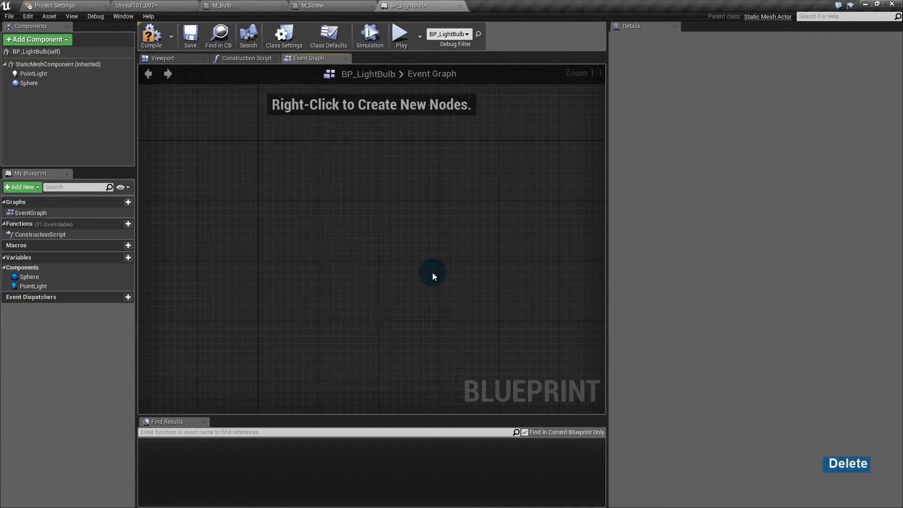
{"action": "right_click_drag", "start_coordinate": [283, 226], "coordinate": [222, 241]}
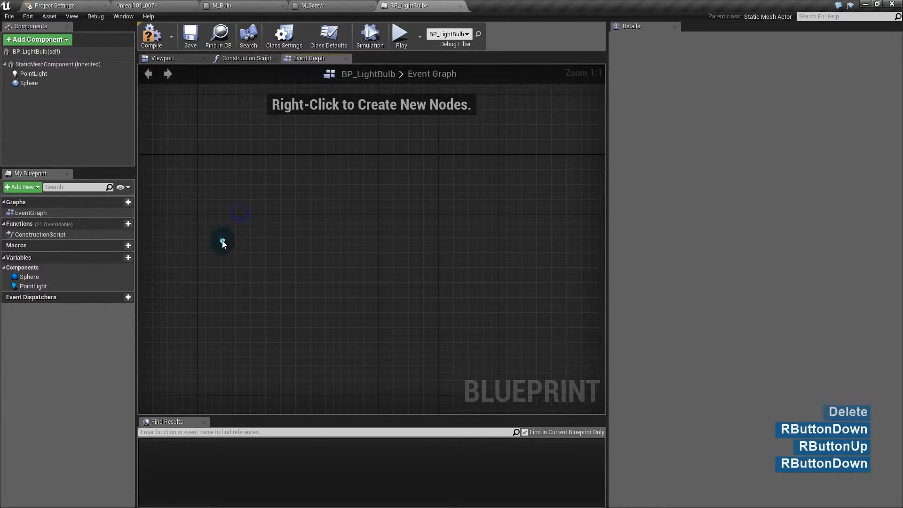
- Add an On Component Begin Overlap event for the Sphere component to the Event Graph
{"action": "left_click", "coordinate": [35, 82]}
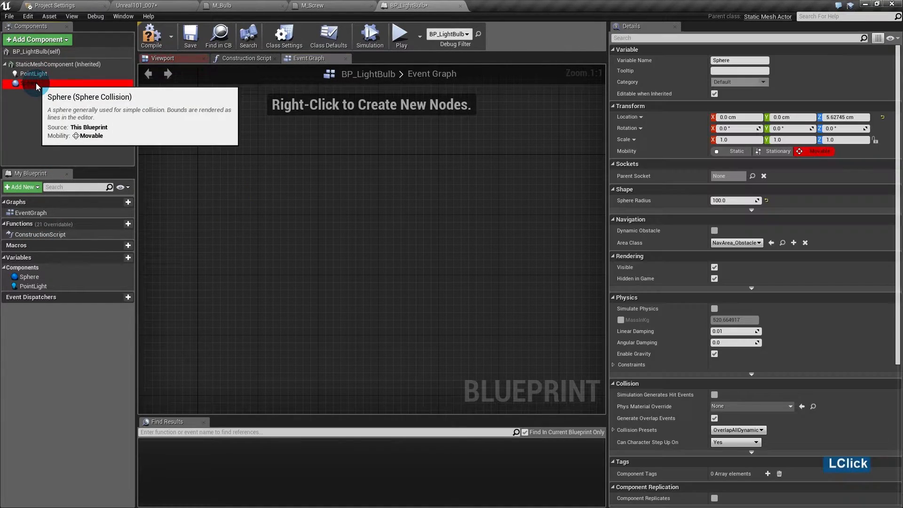
{"action": "scroll", "coordinate": [771, 348], "scroll_direction": "down", "scroll_amount": 5}
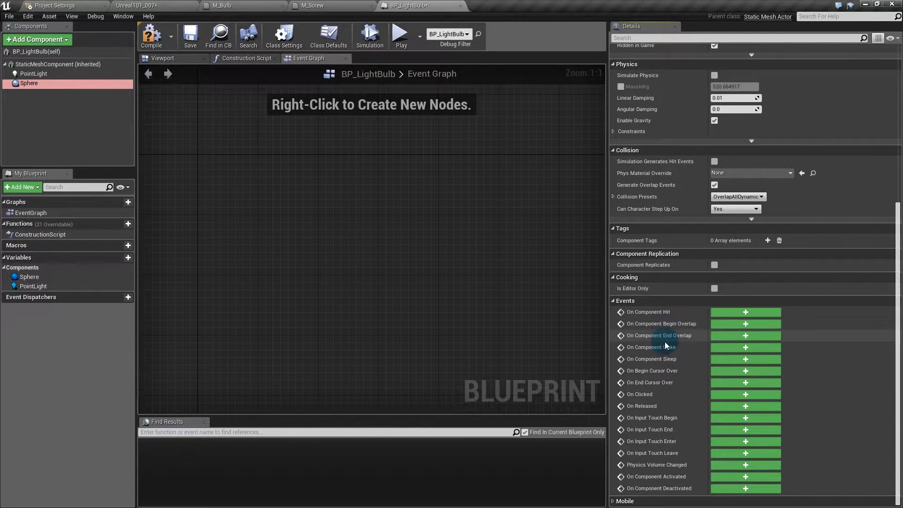
{"action": "left_click", "coordinate": [723, 323]}
{"action": "right_click_drag", "start_coordinate": [377, 208], "coordinate": [258, 216]}
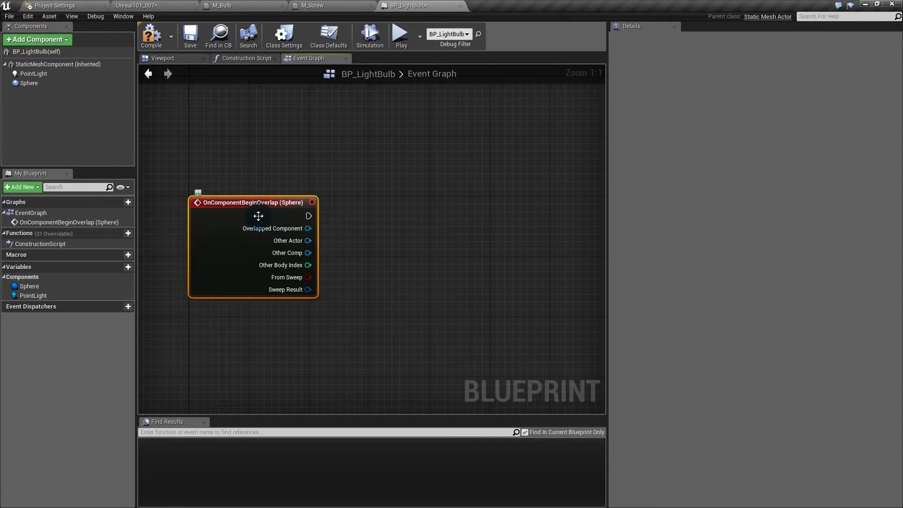
- Inspect the Sphere's collision settings and check the ThirdPersonCharacter actor's blueprint type in the level
{"action": "left_click", "coordinate": [28, 83]}
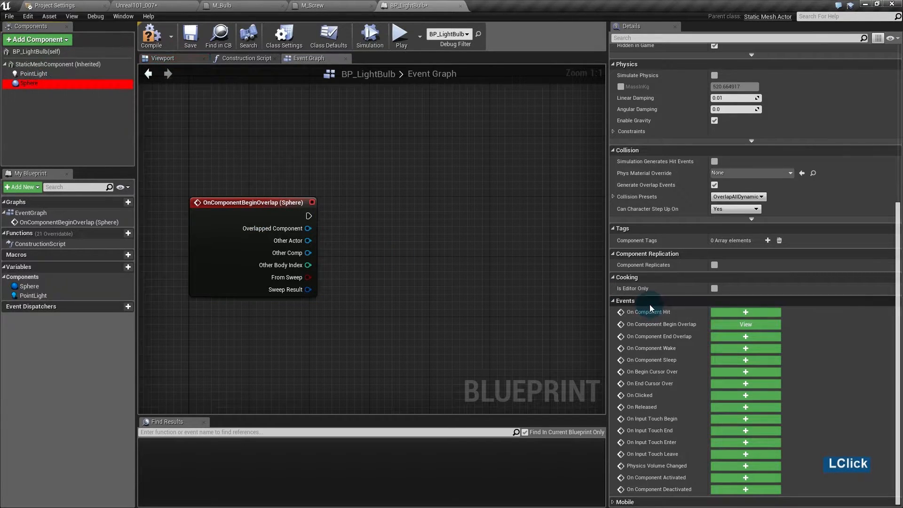
{"action": "right_click_drag", "start_coordinate": [809, 206], "coordinate": [809, 245]}
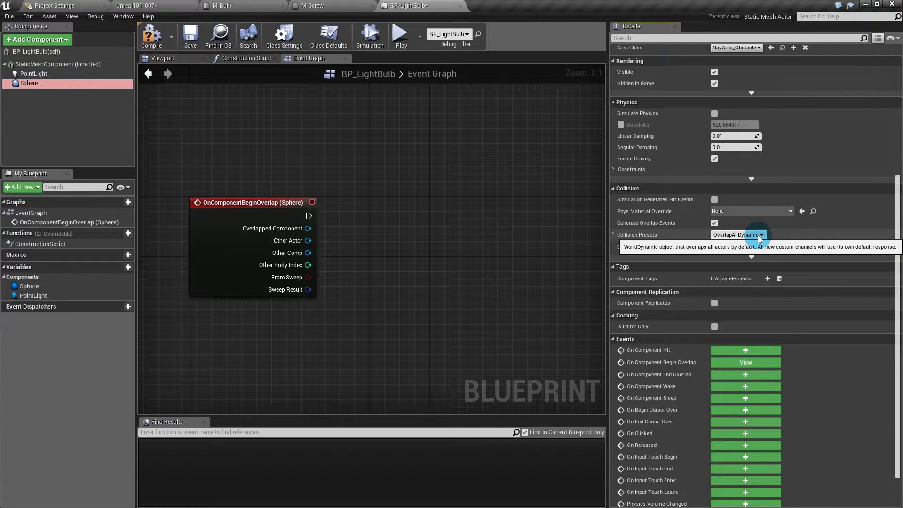
{"action": "right_click_drag", "start_coordinate": [212, 238], "coordinate": [181, 235]}
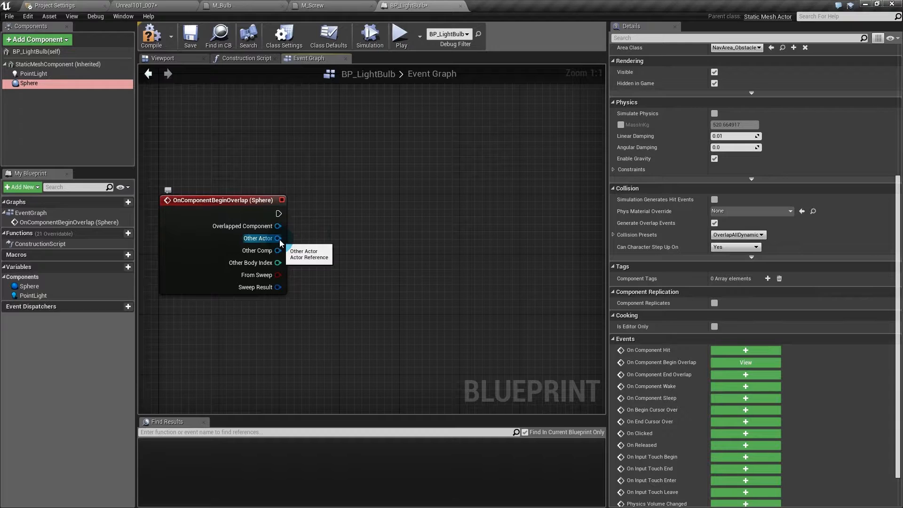
{"action": "left_click", "coordinate": [181, 5]}
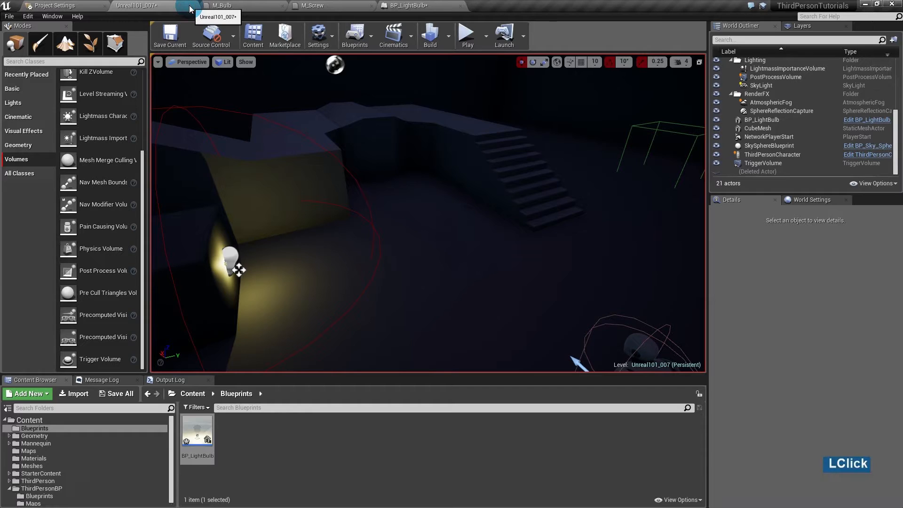
{"action": "mouse_move", "coordinate": [441, 276]}
{"action": "right_mouse_down"}
{"action": "mouse_move", "coordinate": [423, 263]}
{"action": "mouse_move", "coordinate": [440, 276]}
{"action": "right_mouse_up"}
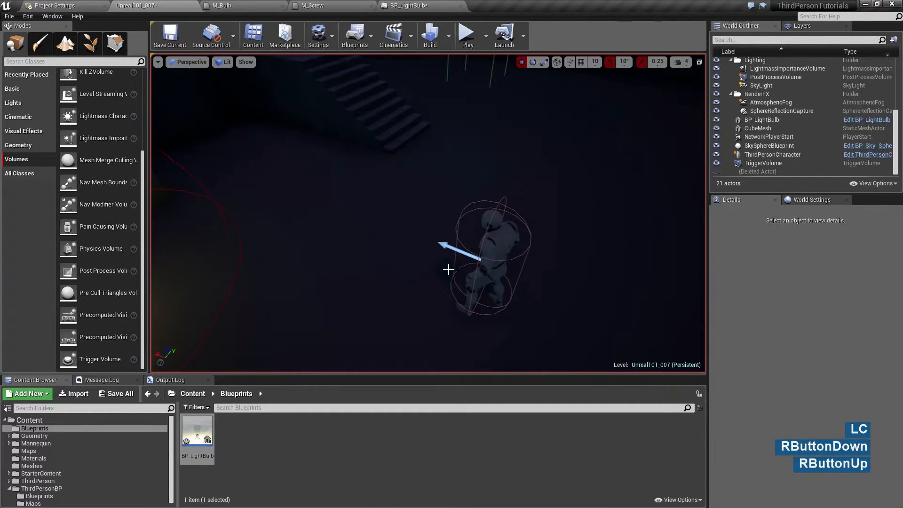
{"action": "left_click", "coordinate": [503, 224]}
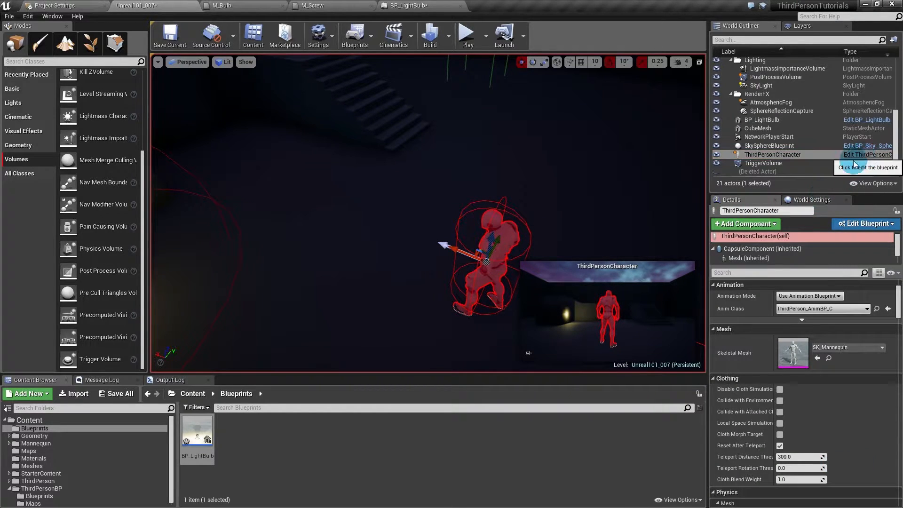
{"action": "left_click_drag", "start_coordinate": [842, 52], "coordinate": [817, 51]}
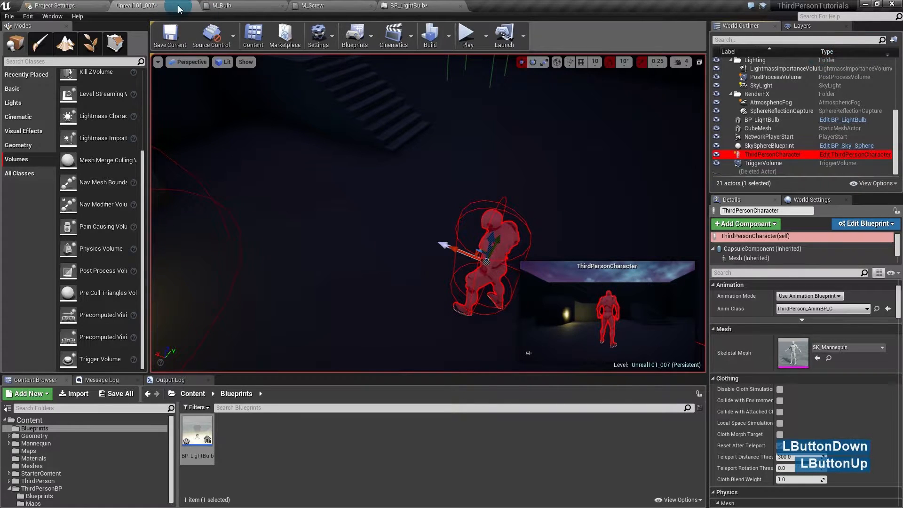
{"action": "left_click", "coordinate": [447, 6]}
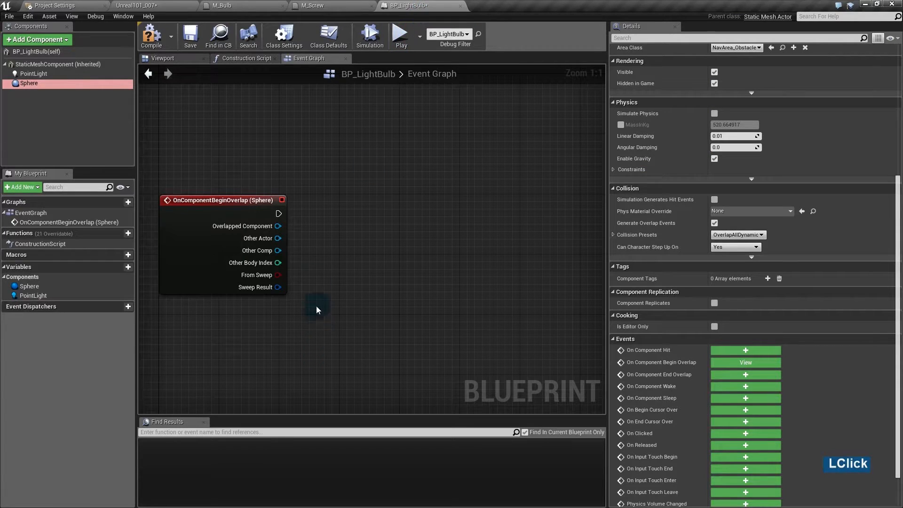
- Cast the overlap event's Other Actor to ThirdPersonCharacter and align the cast node beside the event
{"action": "left_click_drag", "start_coordinate": [278, 239], "coordinate": [334, 242]}
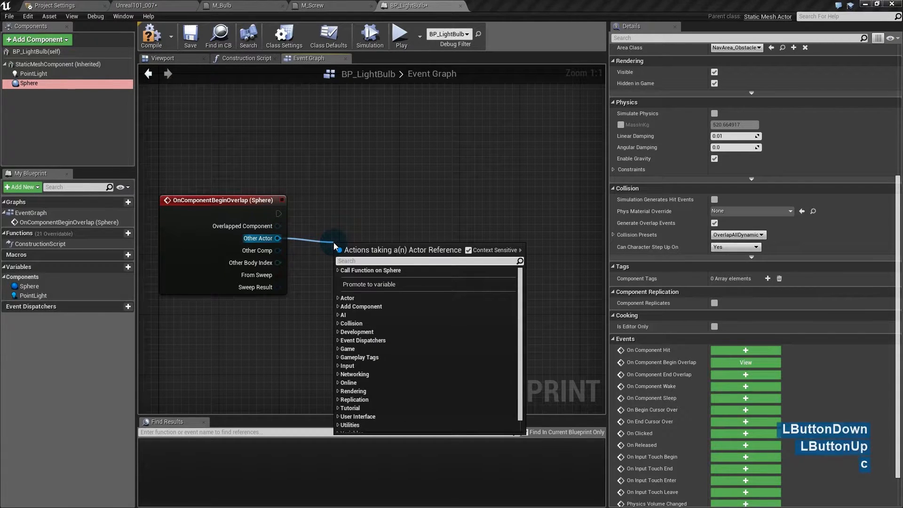
{"action": "type", "text": "cast "}
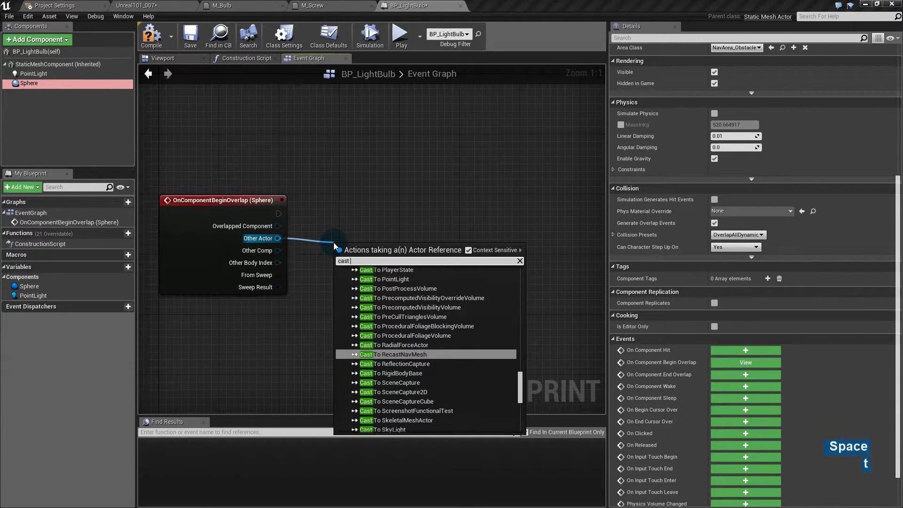
{"action": "type", "text": "third"}
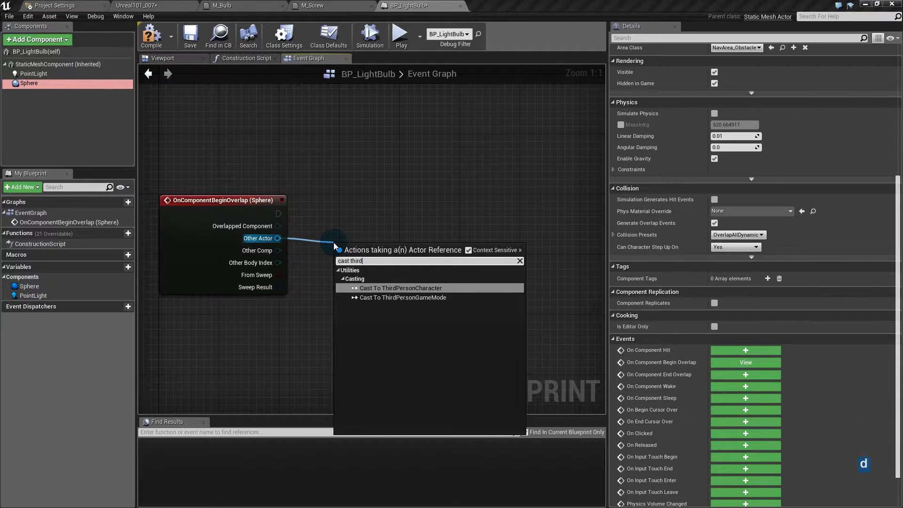
{"action": "key", "text": "Return"}
{"action": "left_click_drag", "start_coordinate": [355, 245], "coordinate": [340, 199]}
{"action": "left_click", "coordinate": [379, 288]}
{"action": "right_click_drag", "start_coordinate": [380, 286], "coordinate": [325, 282]}
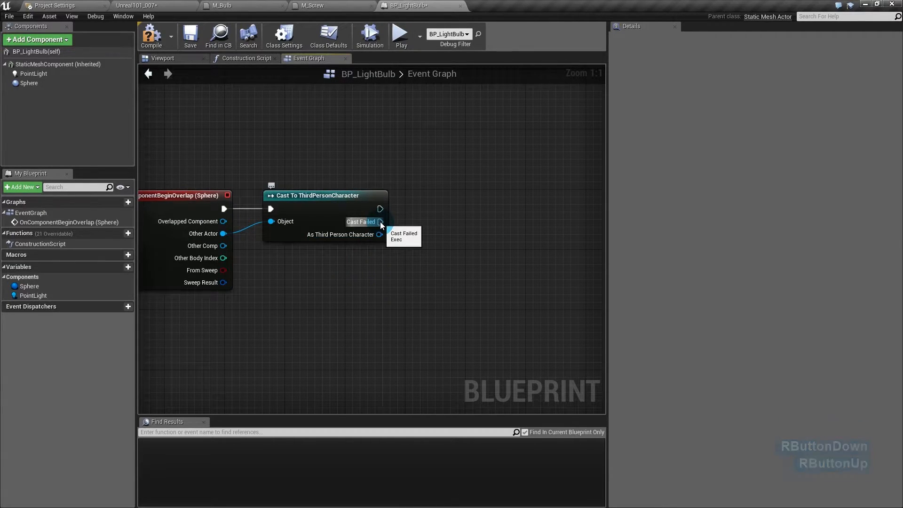
{"action": "right_click_drag", "start_coordinate": [290, 268], "coordinate": [308, 279]}
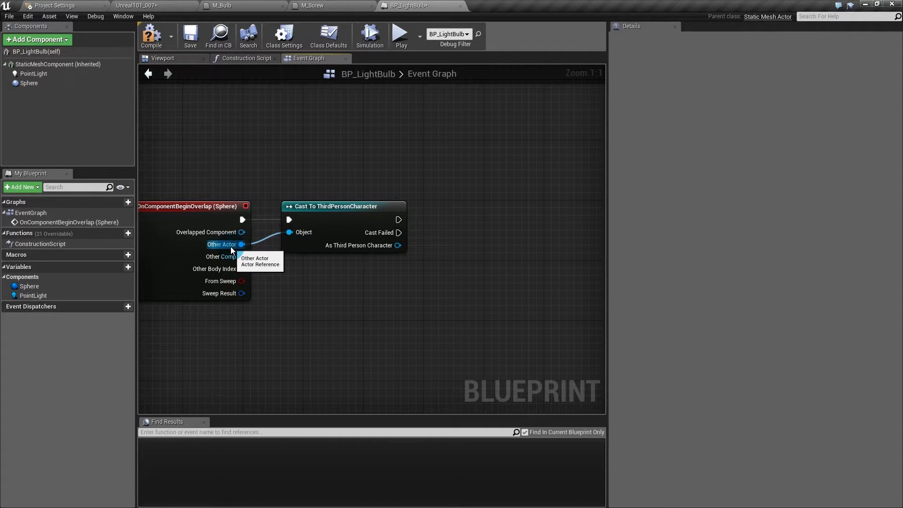
{"action": "left_click_drag", "start_coordinate": [399, 233], "coordinate": [427, 248]}
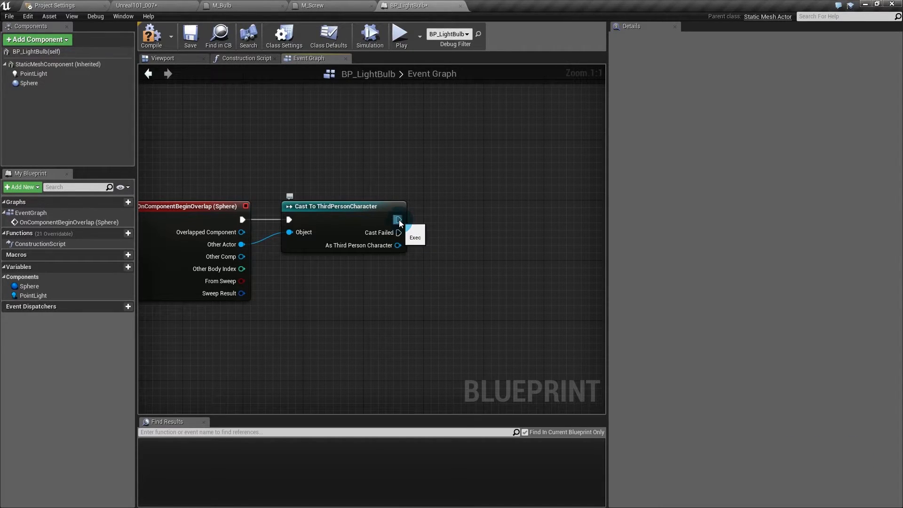
{"action": "left_click_drag", "start_coordinate": [399, 221], "coordinate": [228, 72]}
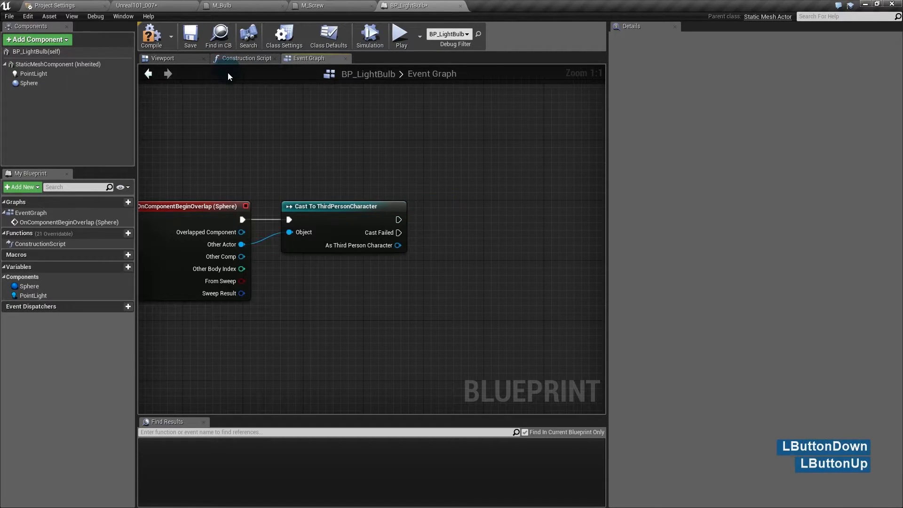
- Set the PointLight component's intensity to 0 and check the bulb in the level and its M_Bulb material
{"action": "left_click", "coordinate": [247, 58]}
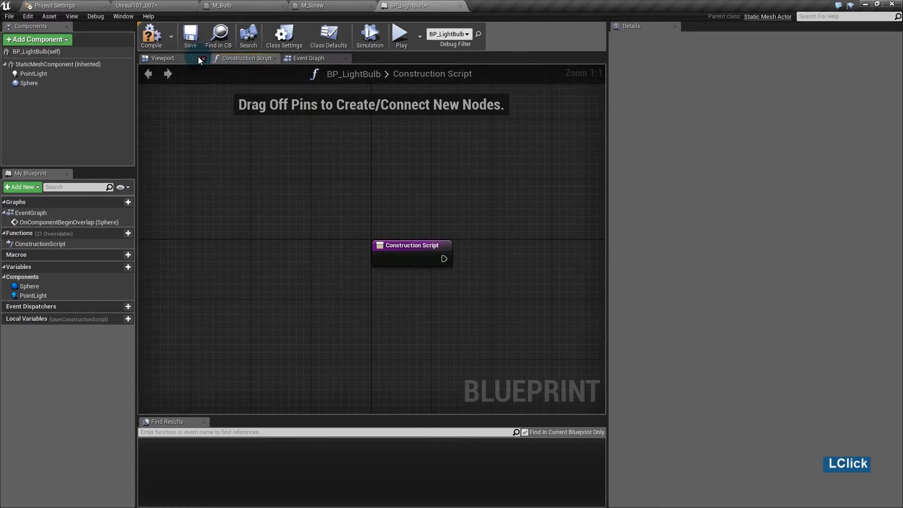
{"action": "left_click", "coordinate": [196, 57]}
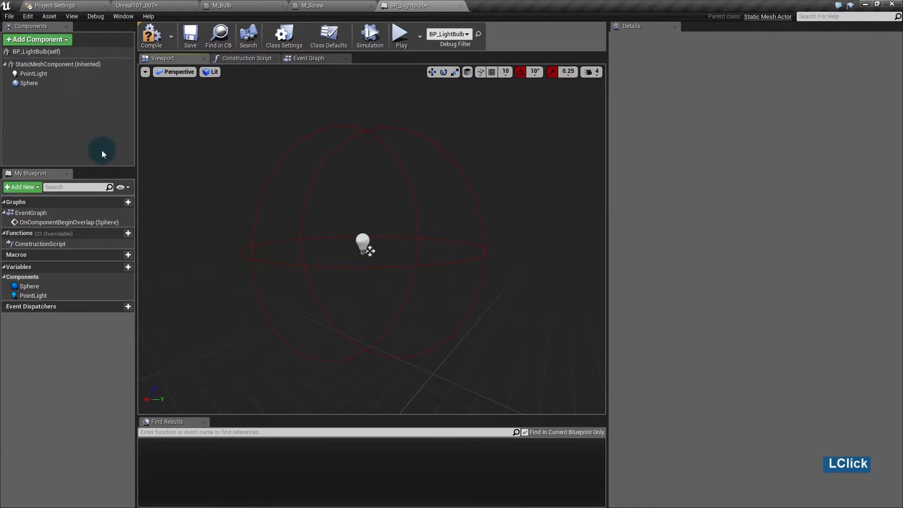
{"action": "left_click", "coordinate": [363, 243]}
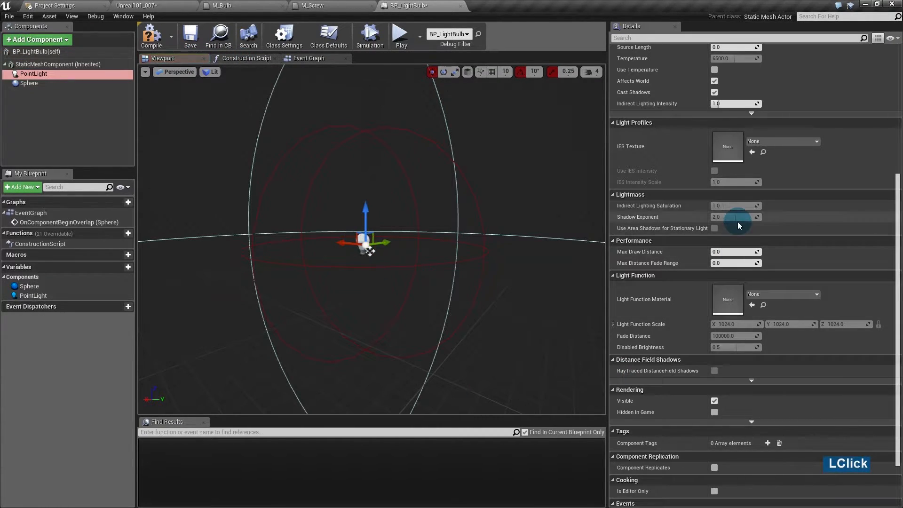
{"action": "left_click", "coordinate": [813, 149]}
{"action": "right_click_drag", "start_coordinate": [813, 150], "coordinate": [813, 258]}
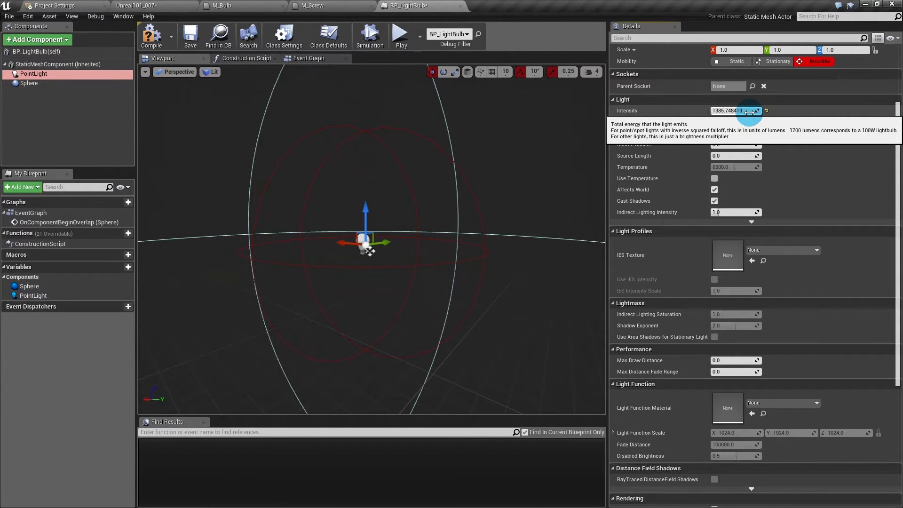
{"action": "left_click", "coordinate": [730, 111]}
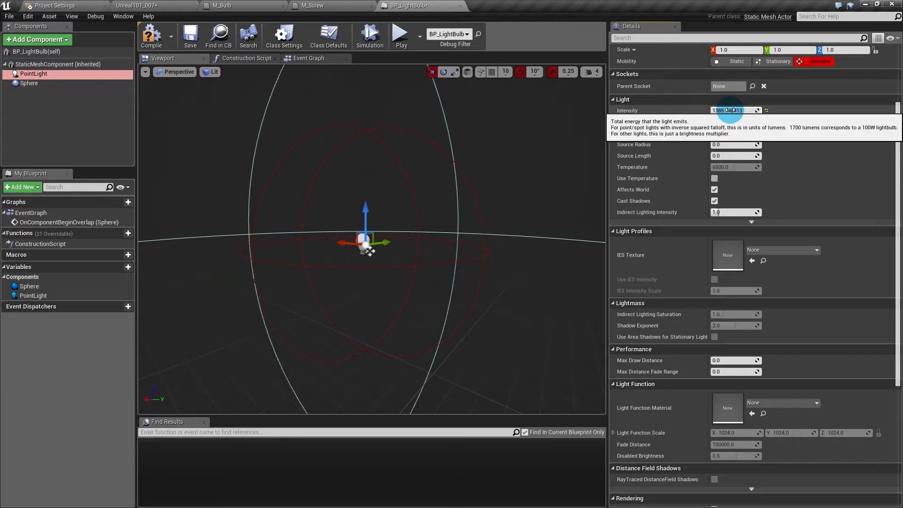
{"action": "left_click", "coordinate": [730, 111]}
{"action": "type", "text": "0"}
{"action": "key", "text": "Return"}
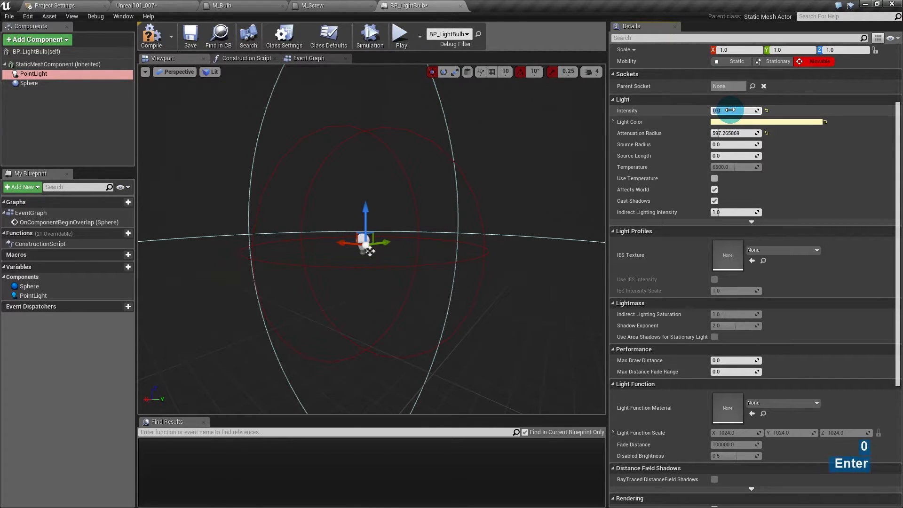
{"action": "left_click", "coordinate": [141, 6]}
{"action": "right_click_drag", "start_coordinate": [380, 228], "coordinate": [375, 225]}
{"action": "left_click", "coordinate": [271, 5]}
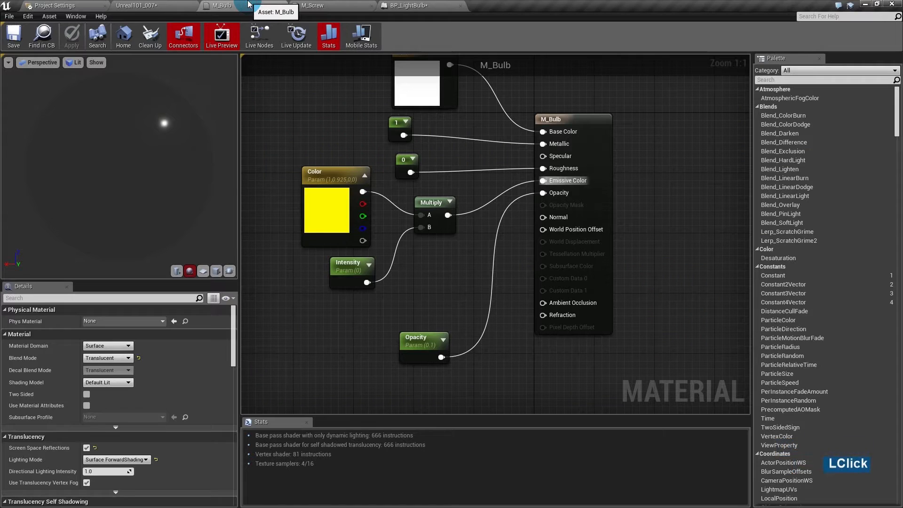
{"action": "left_click", "coordinate": [413, 6]}
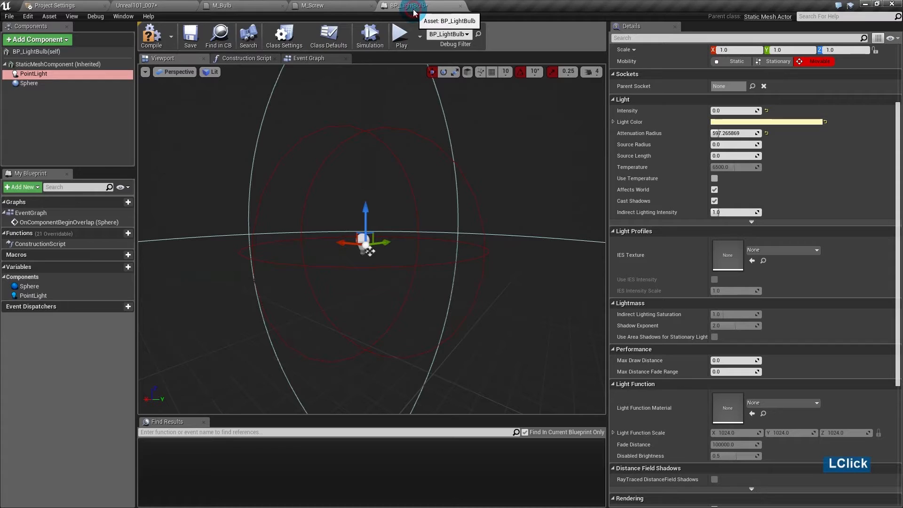
- Place a PointLight reference in the Event Graph and create a Set Intensity node that targets it
{"action": "left_click", "coordinate": [309, 58]}
{"action": "left_click_drag", "start_coordinate": [195, 166], "coordinate": [344, 225]}
{"action": "left_click", "coordinate": [366, 344]}
{"action": "left_click_drag", "start_coordinate": [40, 295], "coordinate": [433, 193], "text": "ctrl"}
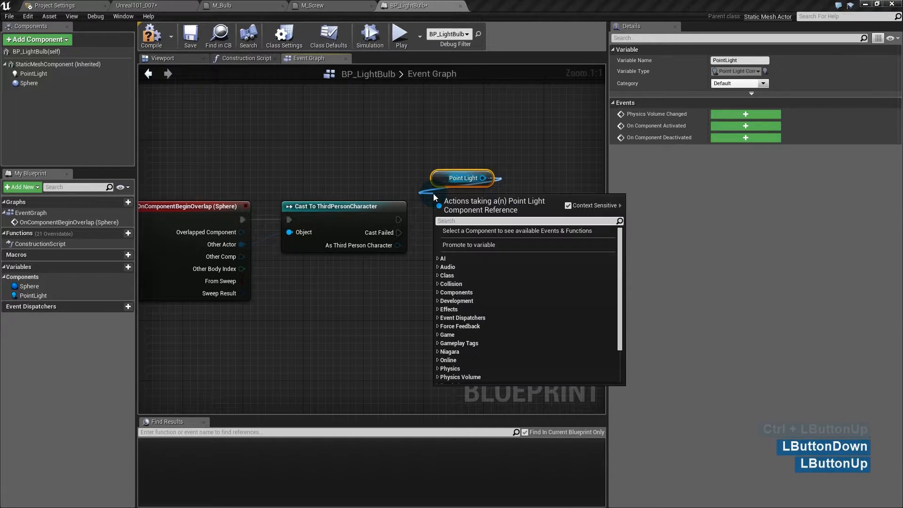
{"action": "type", "text": "set intensi"}
{"action": "key", "text": "Return"}
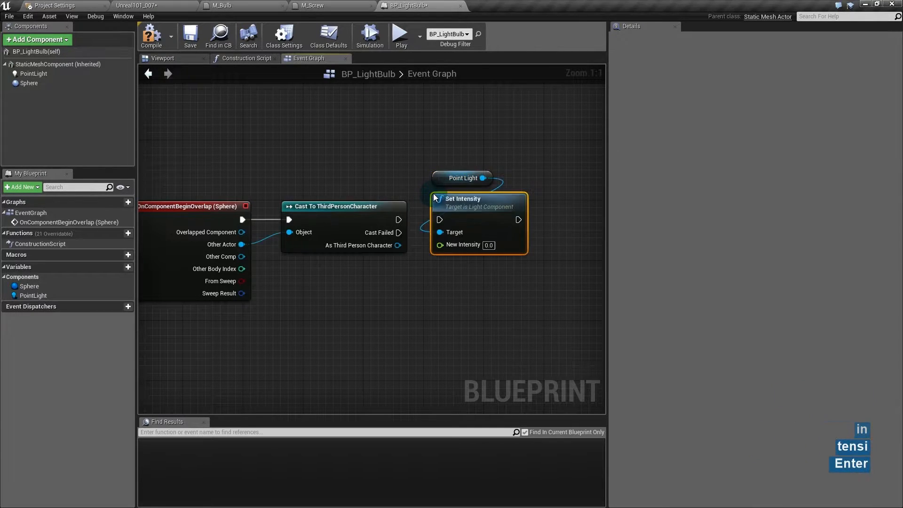
- Connect the successful cast to the Set Intensity node and set New Intensity to 1400
{"action": "left_click_drag", "start_coordinate": [399, 220], "coordinate": [440, 220]}
{"action": "left_click", "coordinate": [489, 245]}
{"action": "type", "text": "1400"}
{"action": "key", "text": "Return"}
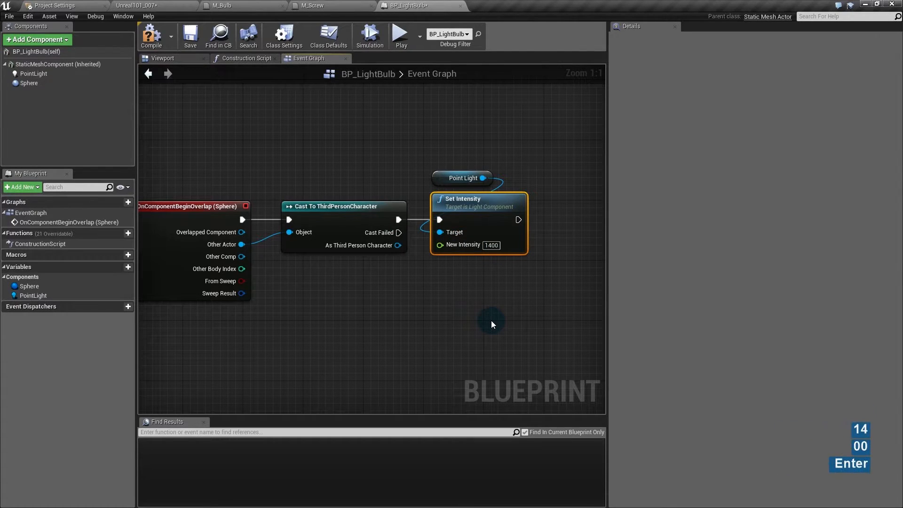
- Place a StaticMeshComponent reference in the Event Graph and create a Create Dynamic Material Instance node that targets it
{"action": "scroll", "coordinate": [464, 264], "scroll_direction": "down", "scroll_amount": 1}
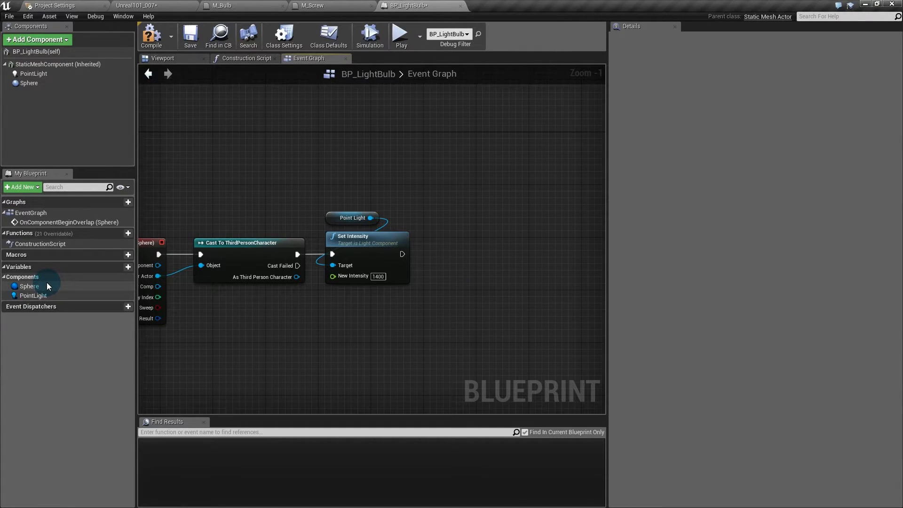
{"action": "left_click_drag", "start_coordinate": [76, 63], "coordinate": [445, 208]}
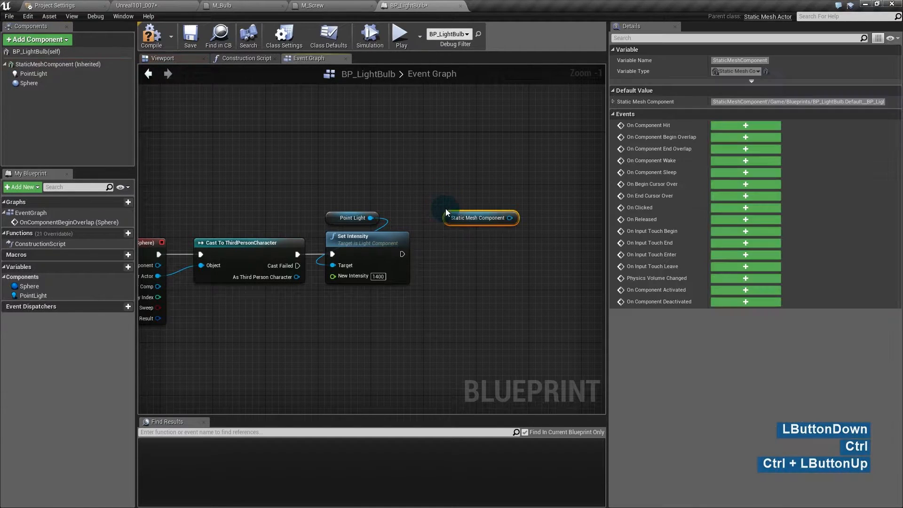
{"action": "right_click_drag", "start_coordinate": [445, 208], "coordinate": [409, 221]}
{"action": "left_click", "coordinate": [64, 66]}
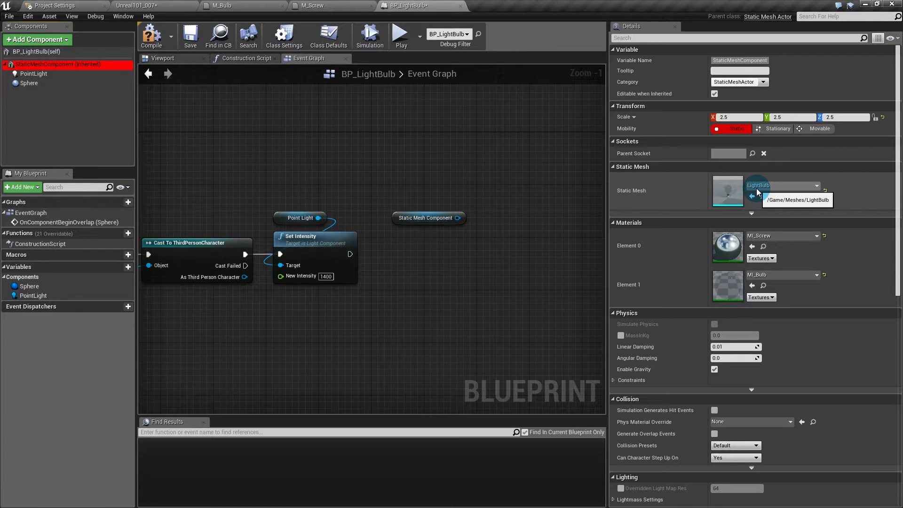
{"action": "left_click_drag", "start_coordinate": [461, 218], "coordinate": [393, 233]}
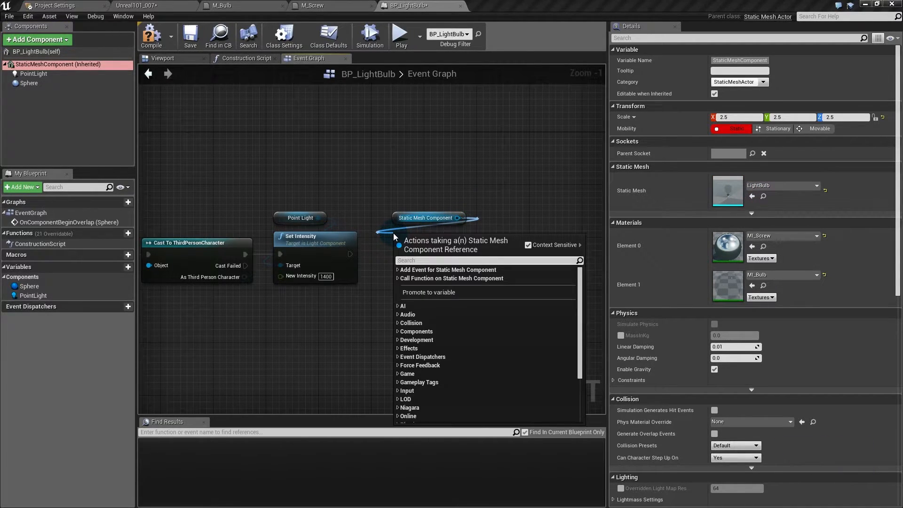
{"action": "type", "text": "material"}
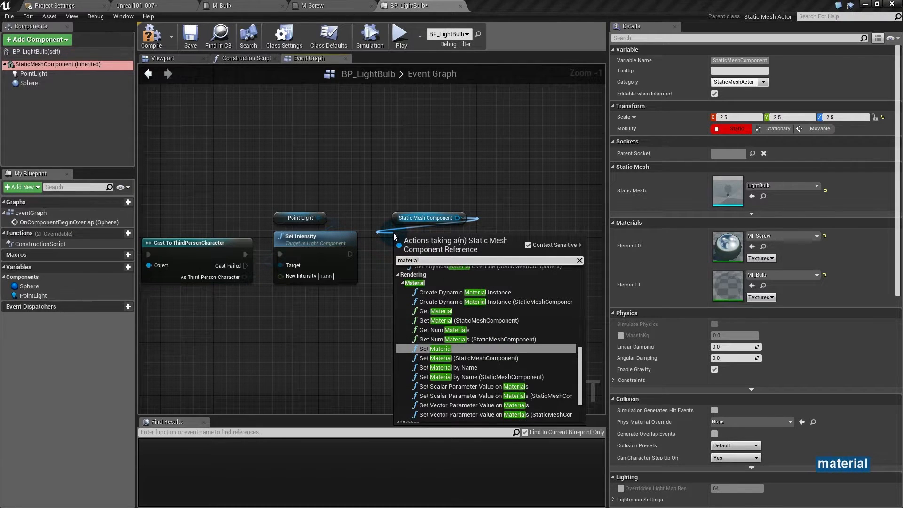
{"action": "type", "text": "ins"}
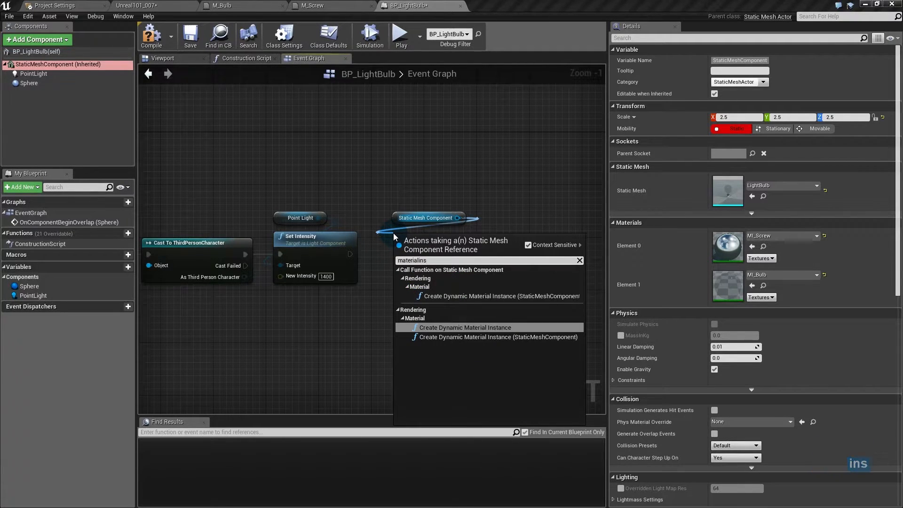
{"action": "left_click", "coordinate": [480, 328]}
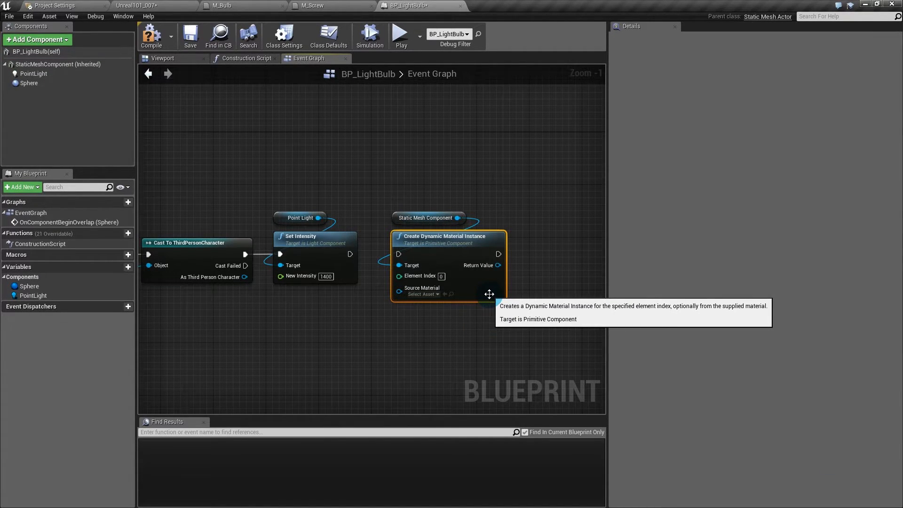
- Move the Static Mesh Component reference and the Create Dynamic Material Instance node above the overlap event chain
{"action": "left_click", "coordinate": [425, 217]}
{"action": "right_click_drag", "start_coordinate": [489, 182], "coordinate": [400, 245]}
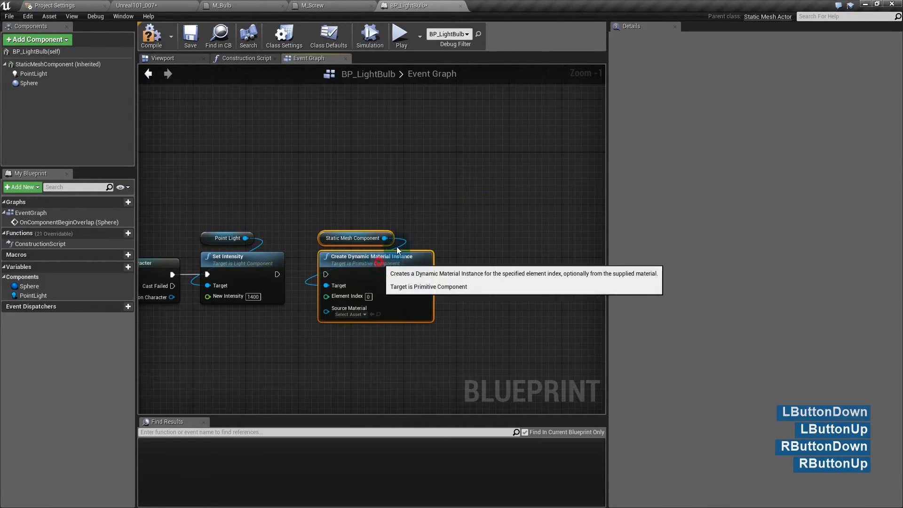
{"action": "left_click_drag", "start_coordinate": [396, 246], "coordinate": [450, 221]}
{"action": "scroll", "coordinate": [407, 345], "scroll_direction": "down", "scroll_amount": 1}
{"action": "scroll", "coordinate": [408, 348], "scroll_direction": "down", "scroll_amount": 1}
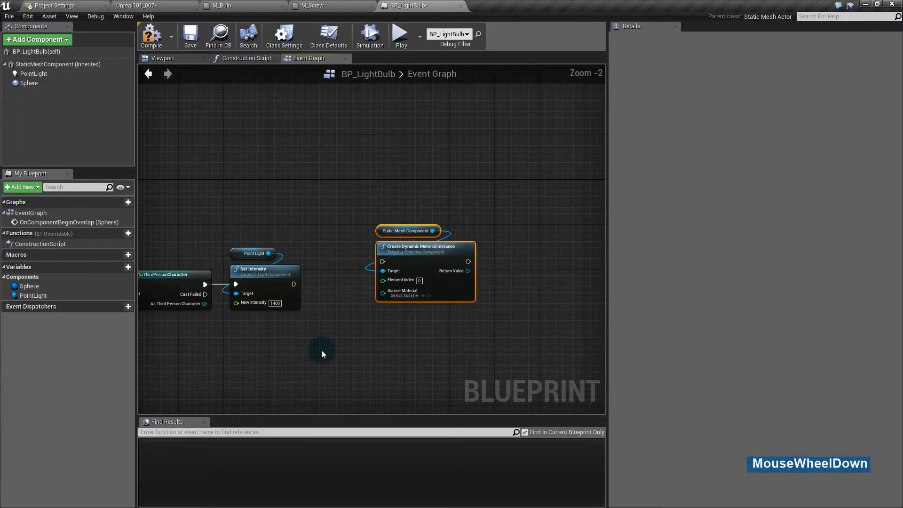
{"action": "right_click_drag", "start_coordinate": [318, 351], "coordinate": [469, 369]}
{"action": "left_click_drag", "start_coordinate": [502, 231], "coordinate": [558, 268]}
{"action": "right_click_drag", "start_coordinate": [541, 265], "coordinate": [579, 287]}
{"action": "left_click_drag", "start_coordinate": [579, 287], "coordinate": [326, 196]}
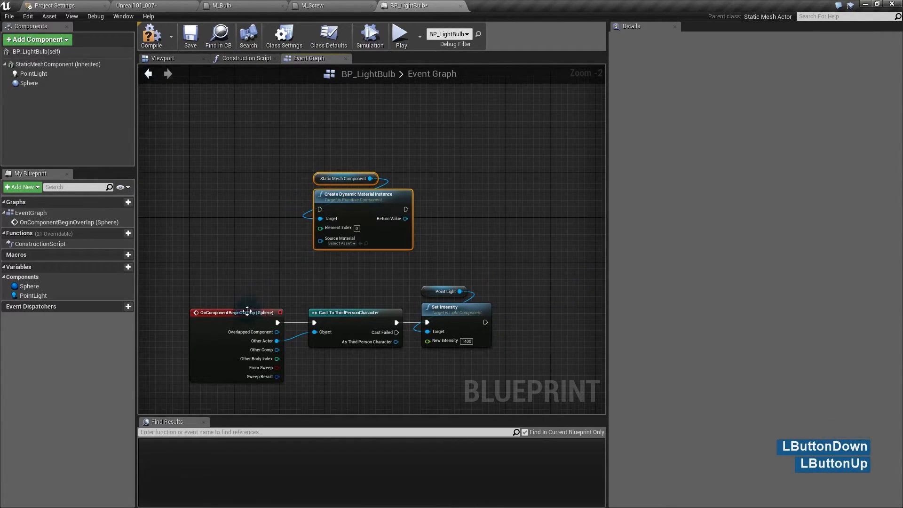
- Add an Event BeginPlay node, connect it to Create Dynamic Material Instance, and line the nodes up beside the event
{"action": "right_click", "coordinate": [192, 185]}
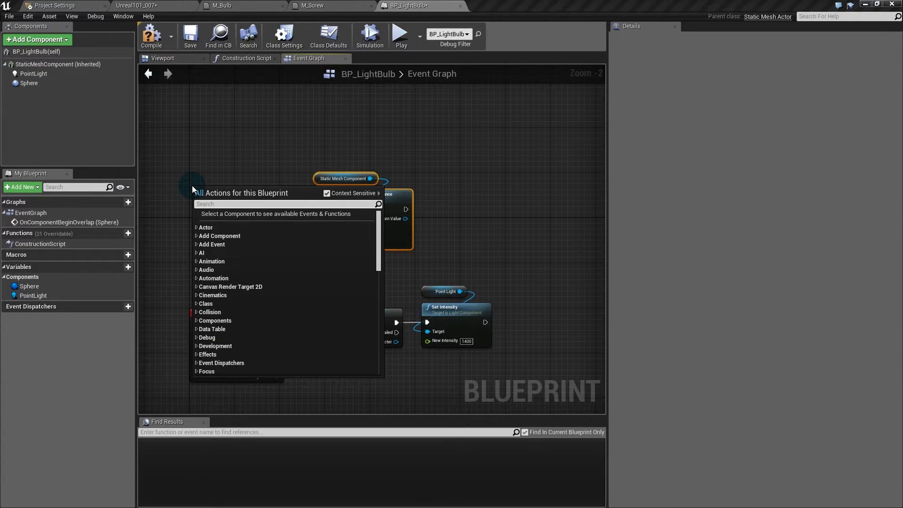
{"action": "type", "text": "beginpla"}
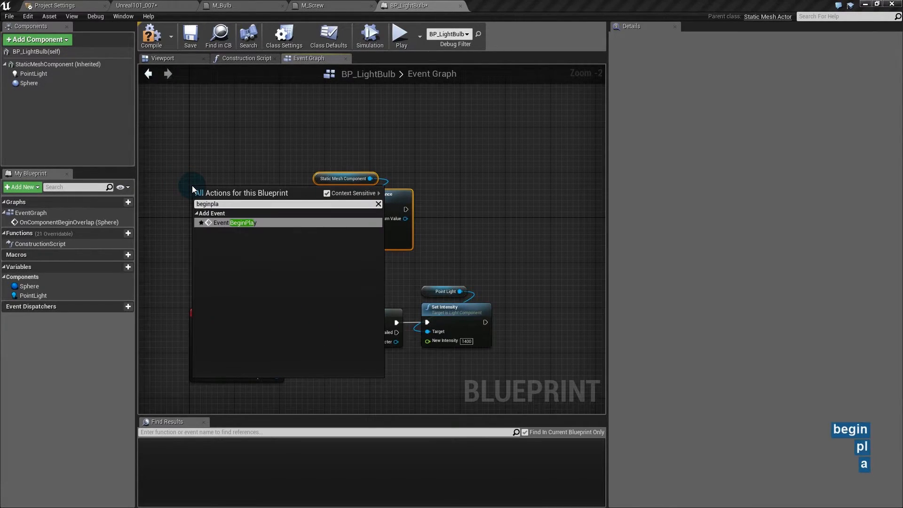
{"action": "key", "text": "Return"}
{"action": "left_click_drag", "start_coordinate": [236, 199], "coordinate": [320, 210]}
{"action": "left_click_drag", "start_coordinate": [330, 149], "coordinate": [334, 201]}
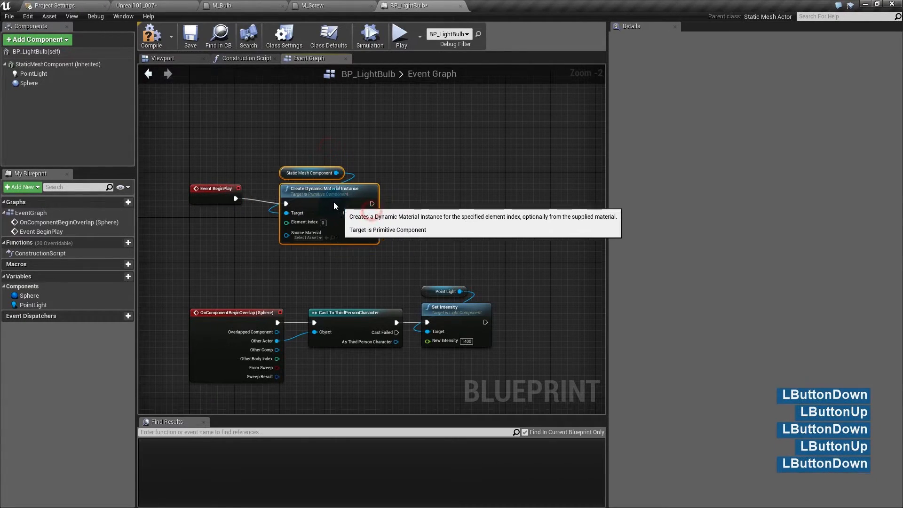
{"action": "left_click", "coordinate": [323, 256]}
{"action": "scroll", "coordinate": [303, 235], "scroll_direction": "up", "scroll_amount": 5}
{"action": "right_click_drag", "start_coordinate": [302, 235], "coordinate": [378, 257]}
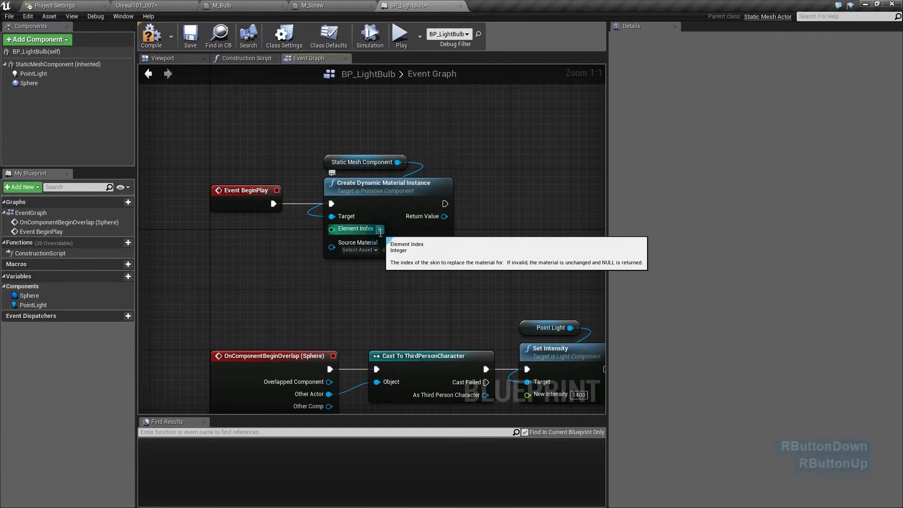
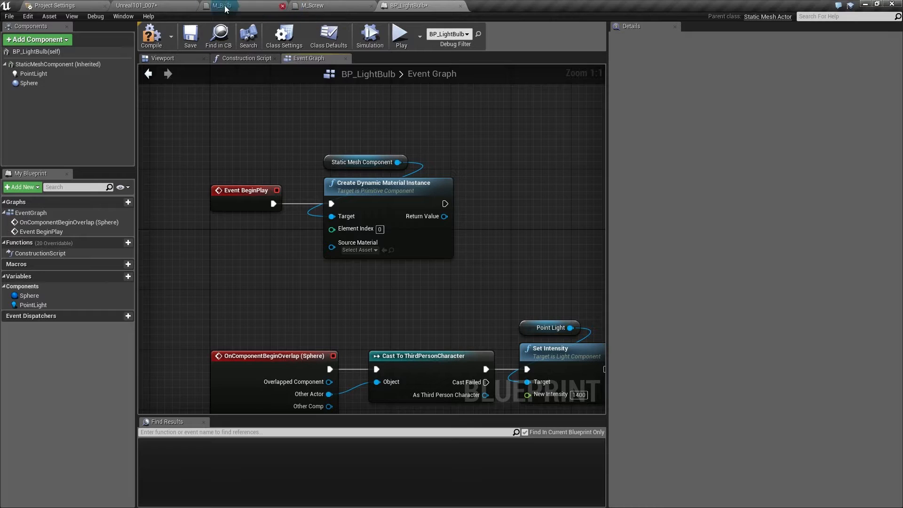
- Close the M_Bulb and M_Screw editors and open the LightBulb mesh from the Meshes folder to examine its material elements
{"action": "left_click", "coordinate": [144, 5]}
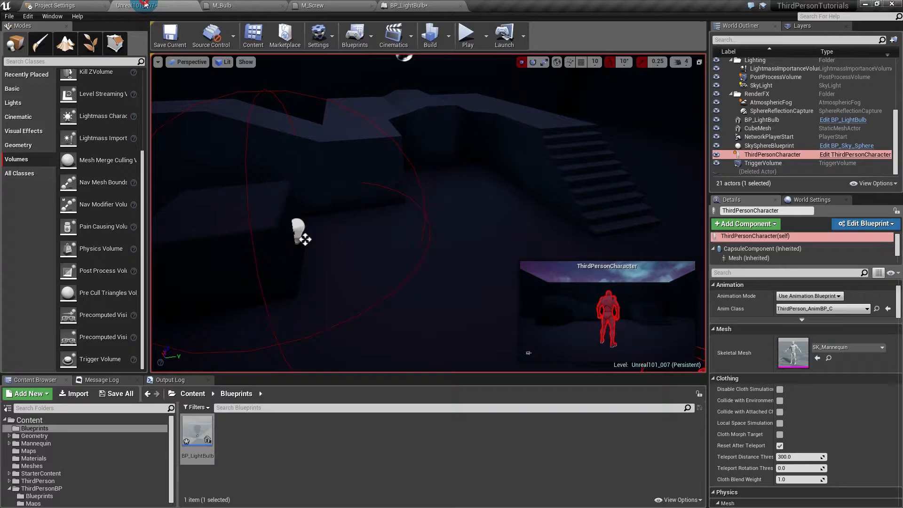
{"action": "middle_click", "coordinate": [240, 7]}
{"action": "middle_click", "coordinate": [241, 8]}
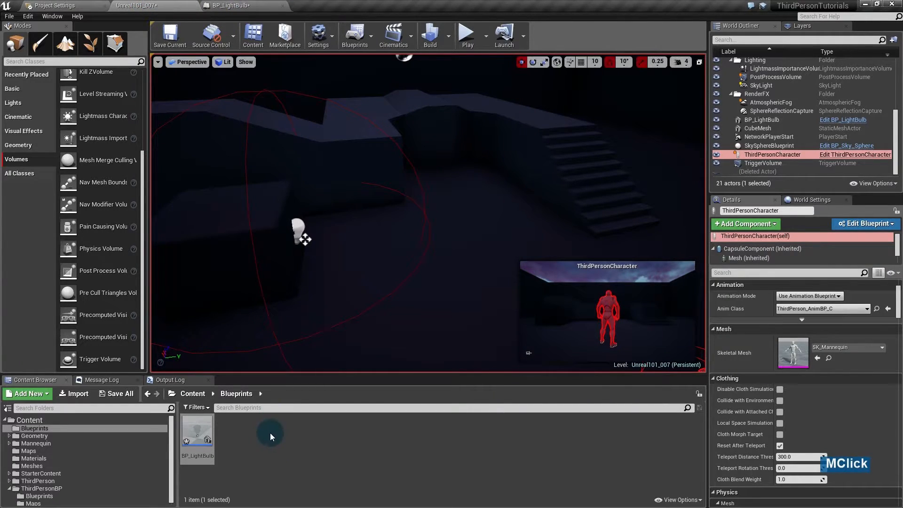
{"action": "double_click", "coordinate": [196, 429]}
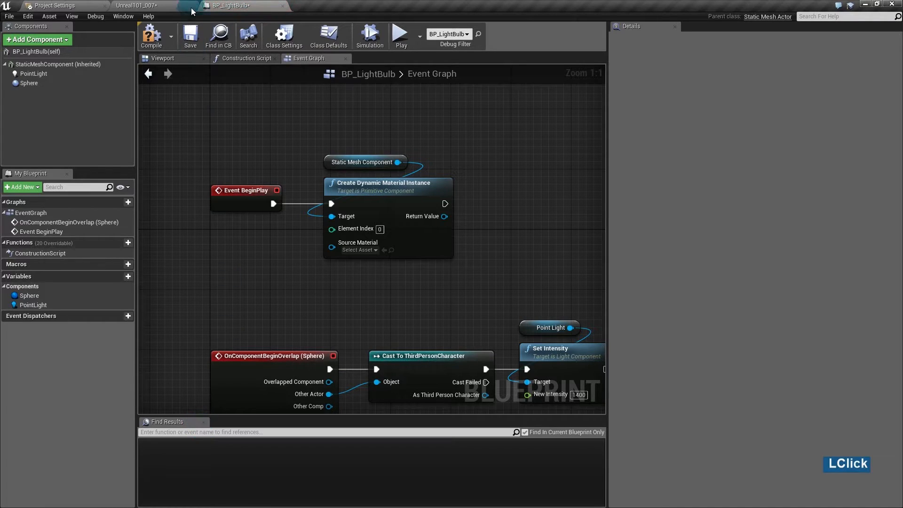
{"action": "left_click", "coordinate": [142, 4]}
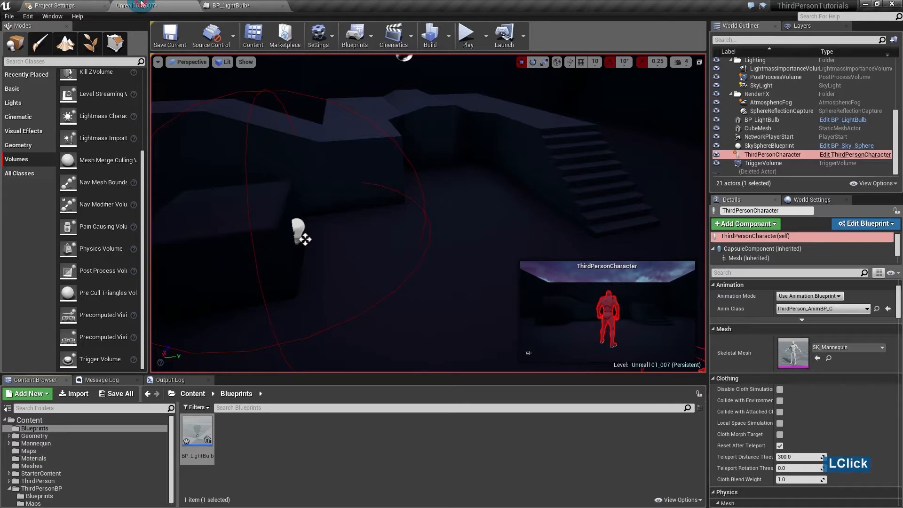
{"action": "left_click", "coordinate": [32, 465]}
{"action": "double_click", "coordinate": [198, 430]}
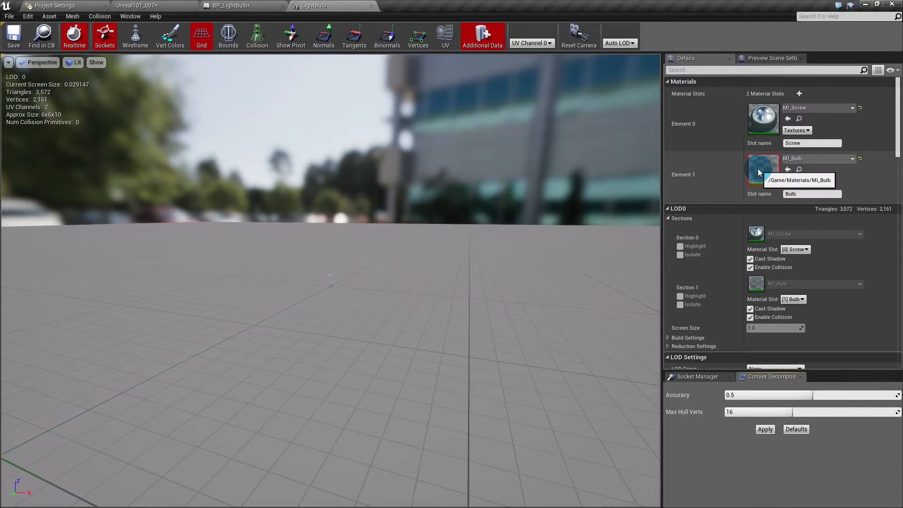
- Set the Element Index of BP_LightBulb's Create Dynamic Material Instance node to 1
{"action": "left_click", "coordinate": [230, 5]}
{"action": "left_click", "coordinate": [380, 230]}
{"action": "type", "text": "1"}
{"action": "key", "text": "Return"}
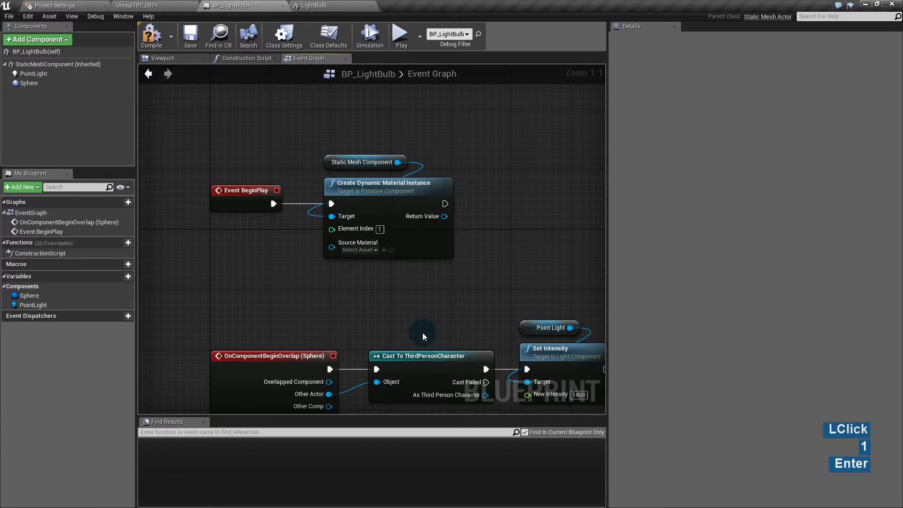
- Check the slot name of the MI_Bulb material element in the LightBulb mesh
{"action": "left_click", "coordinate": [324, 7]}
{"action": "left_click", "coordinate": [791, 195]}
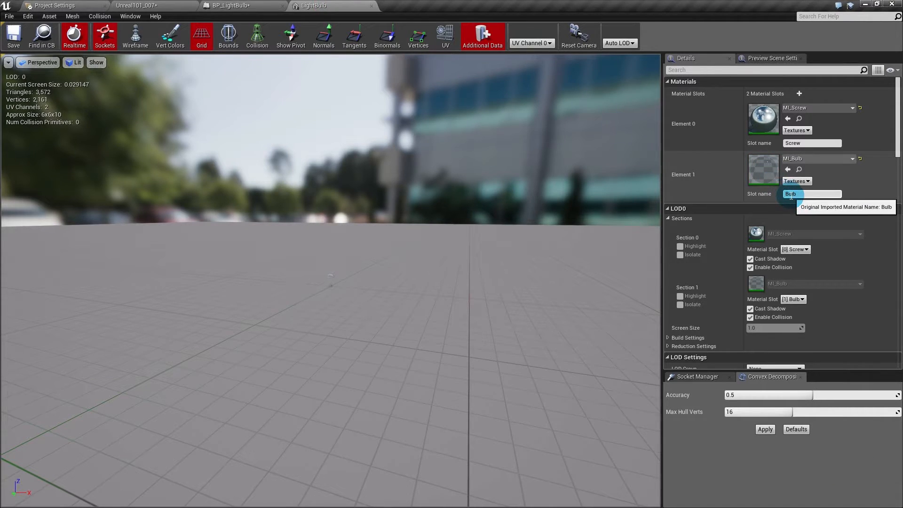
{"action": "left_click", "coordinate": [329, 278]}
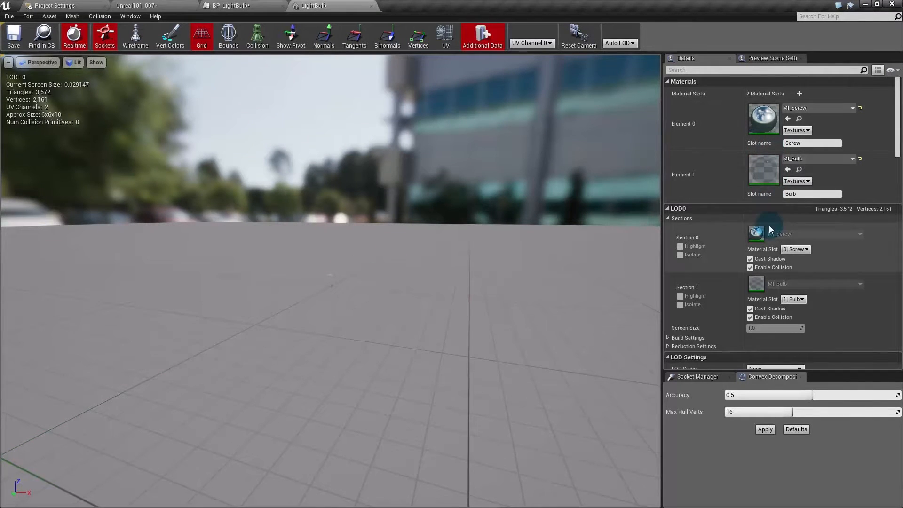
{"action": "left_click", "coordinate": [791, 194]}
{"action": "double_click", "coordinate": [790, 194]}
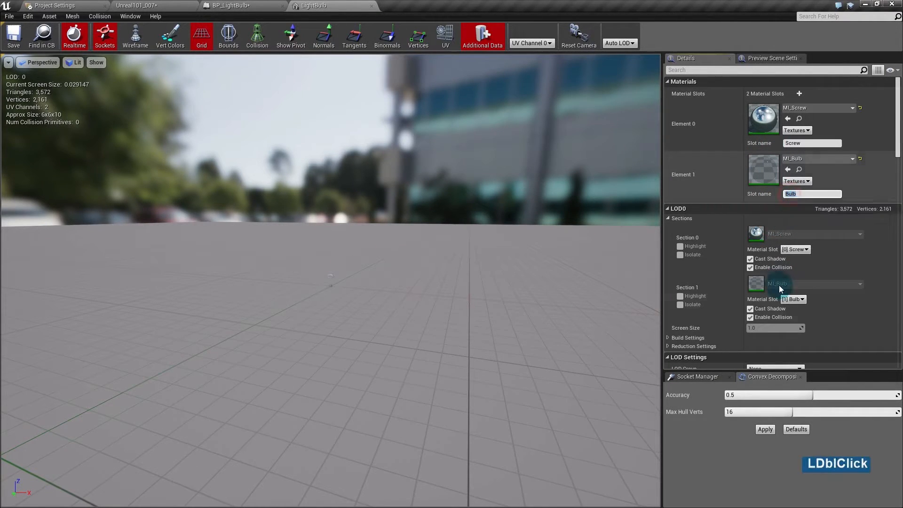
{"action": "left_click", "coordinate": [455, 181]}
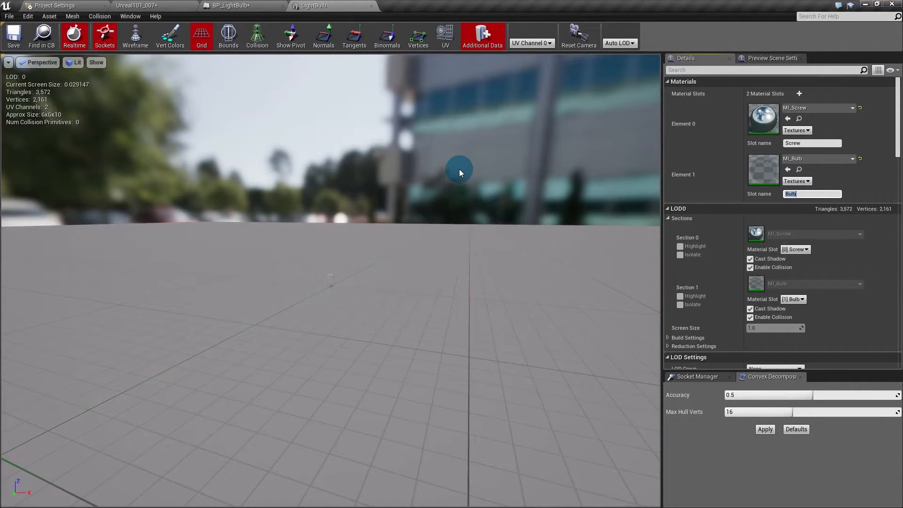
- Move the Create Dynamic Material Instance and Static Mesh Component nodes in BP_LightBulb farther from Event BeginPlay, keeping the execution wire straight
{"action": "left_click", "coordinate": [245, 5]}
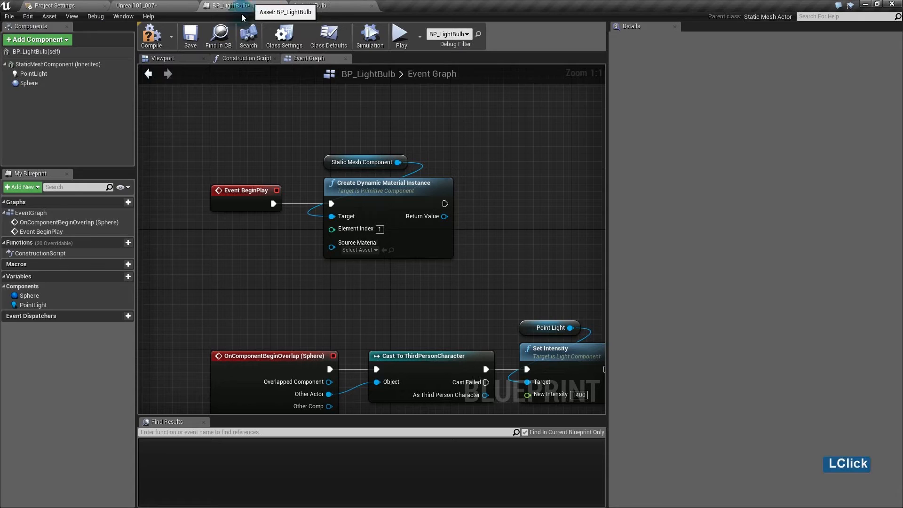
{"action": "right_click_drag", "start_coordinate": [350, 264], "coordinate": [448, 280]}
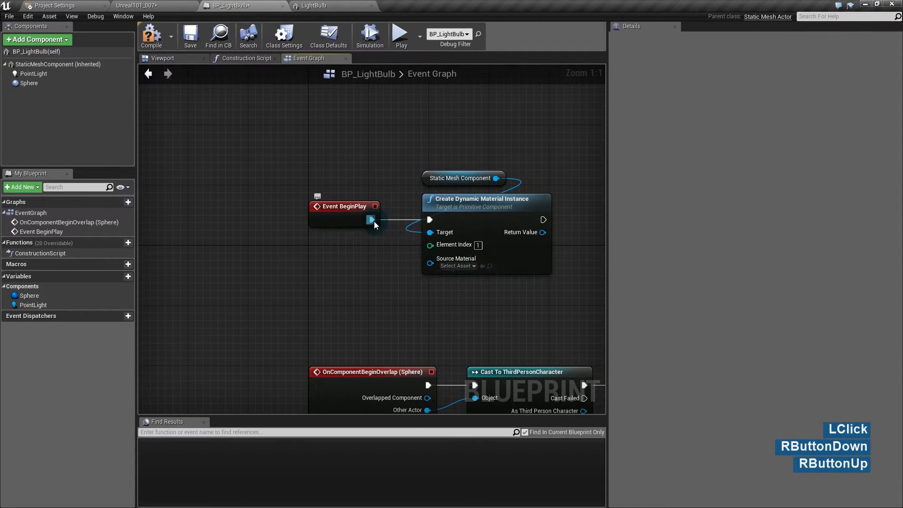
{"action": "left_click_drag", "start_coordinate": [434, 131], "coordinate": [483, 226]}
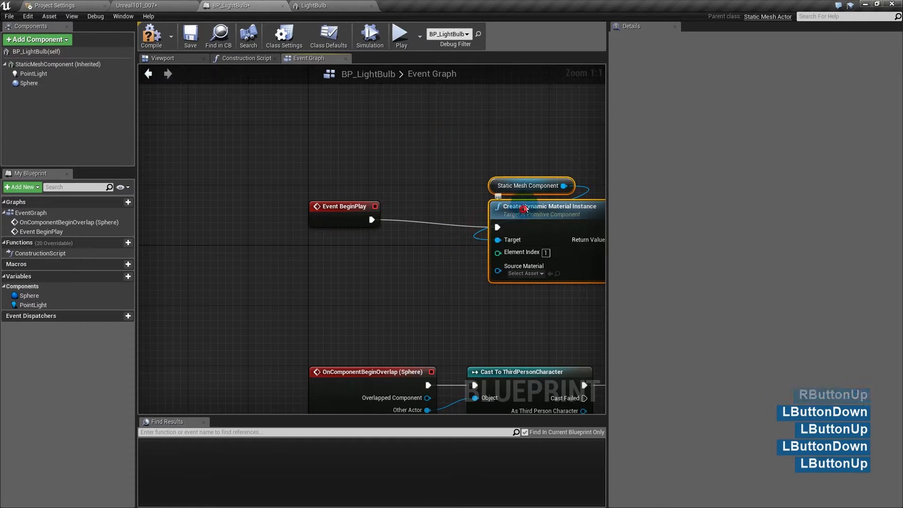
{"action": "left_click_drag", "start_coordinate": [456, 262], "coordinate": [524, 262]}
{"action": "left_click", "coordinate": [579, 180]}
- Create a Get Material Index node from the Static Mesh Component reference below Event BeginPlay and set its Material Slot Name to Bulb
{"action": "left_click_drag", "start_coordinate": [564, 178], "coordinate": [362, 249]}
{"action": "type", "text": "get material"}
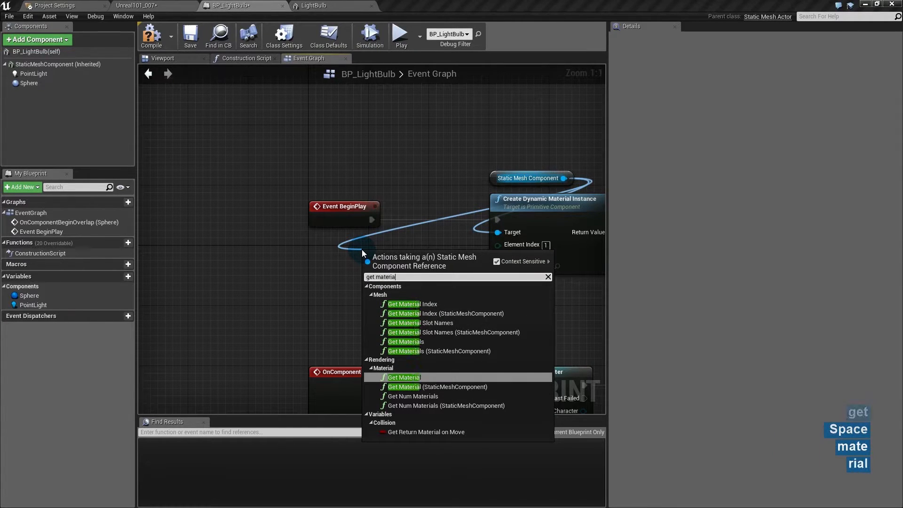
{"action": "left_click", "coordinate": [429, 304]}
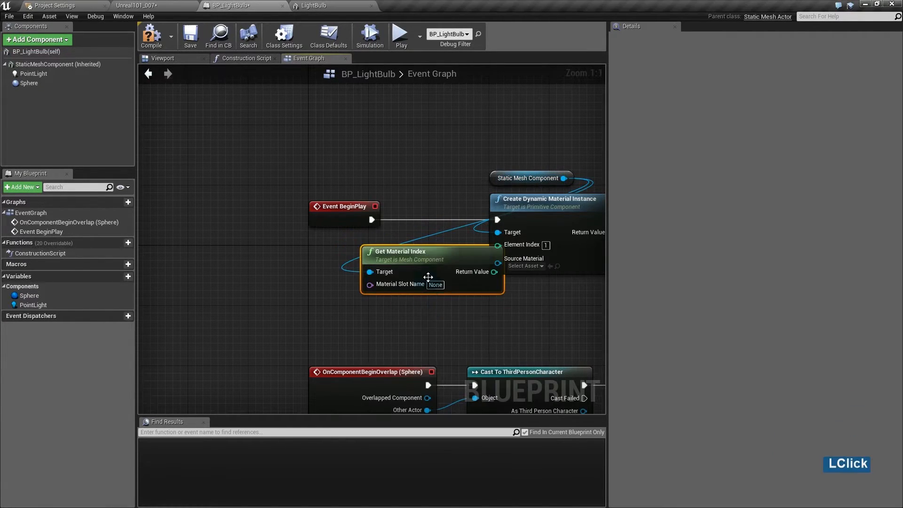
{"action": "left_click_drag", "start_coordinate": [425, 282], "coordinate": [385, 287]}
{"action": "left_click", "coordinate": [375, 278]}
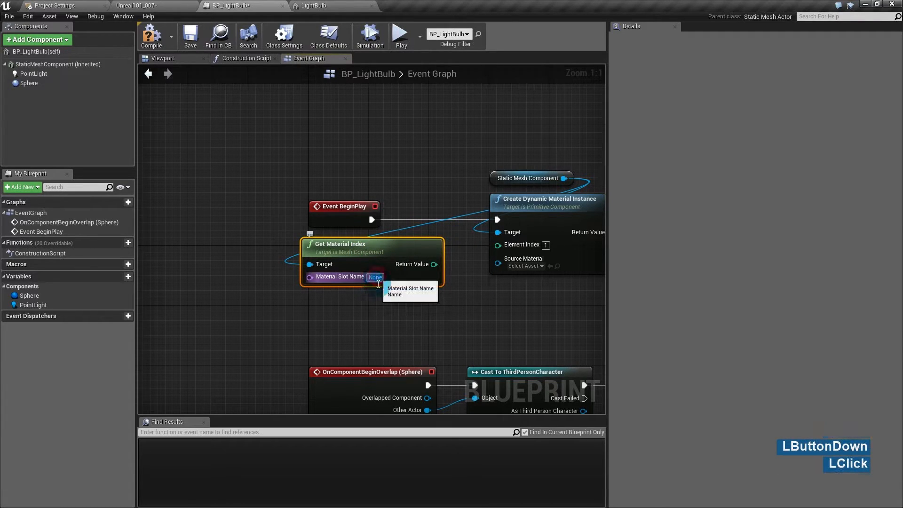
{"action": "type", "text": "Bulb"}
{"action": "key", "text": "Return"}
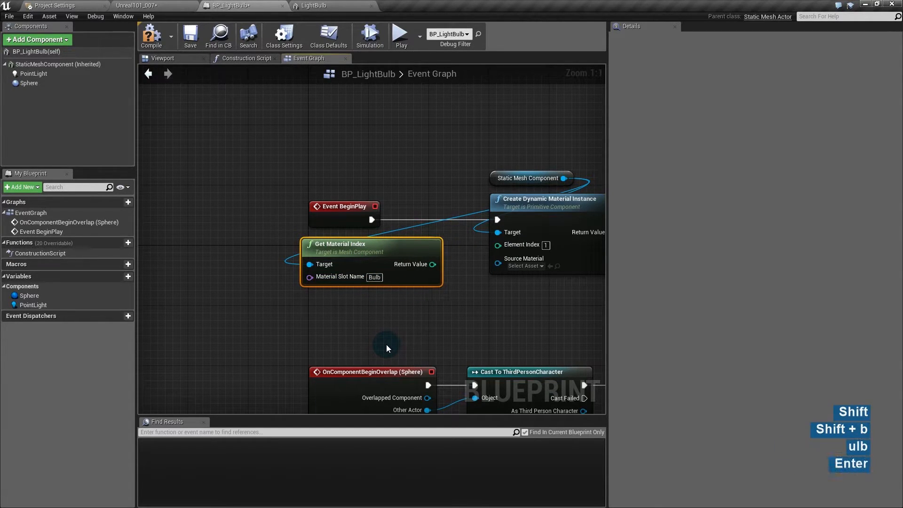
- Connect Get Material Index's Return Value to Element Index and move the Static Mesh Component reference ahead of Event BeginPlay
{"action": "left_click_drag", "start_coordinate": [433, 265], "coordinate": [498, 245]}
{"action": "left_click_drag", "start_coordinate": [426, 256], "coordinate": [440, 256]}
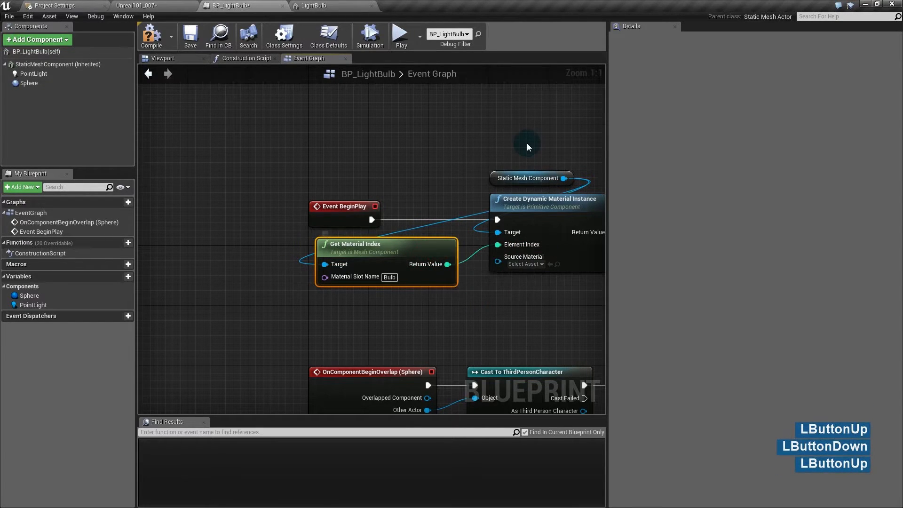
{"action": "left_click_drag", "start_coordinate": [484, 184], "coordinate": [211, 173]}
{"action": "left_click", "coordinate": [402, 176]}
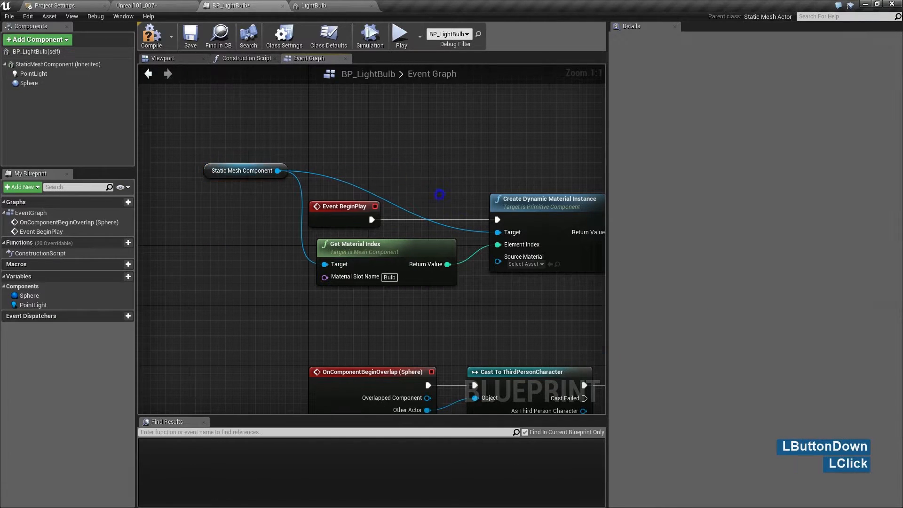
{"action": "right_click_drag", "start_coordinate": [439, 194], "coordinate": [321, 168]}
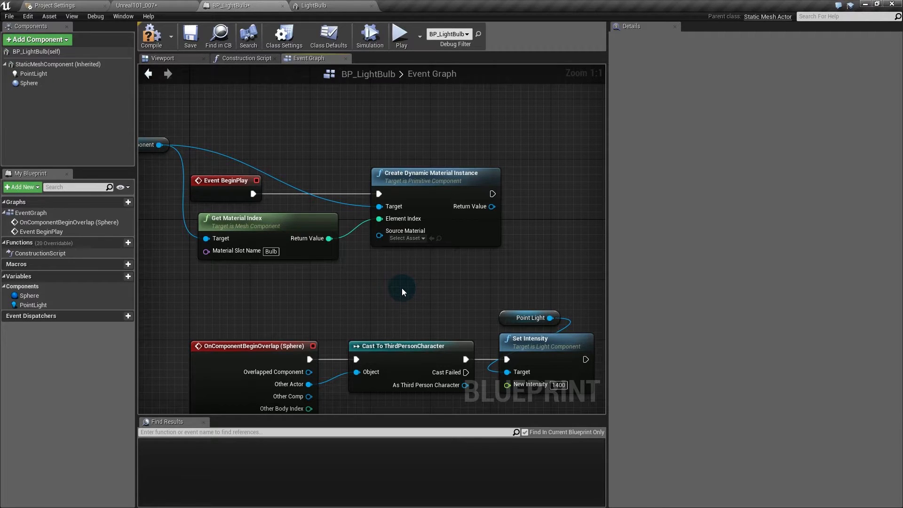
- Promote the Return Value of the Create Dynamic Material Instance node to a new variable
{"action": "left_click", "coordinate": [410, 238]}
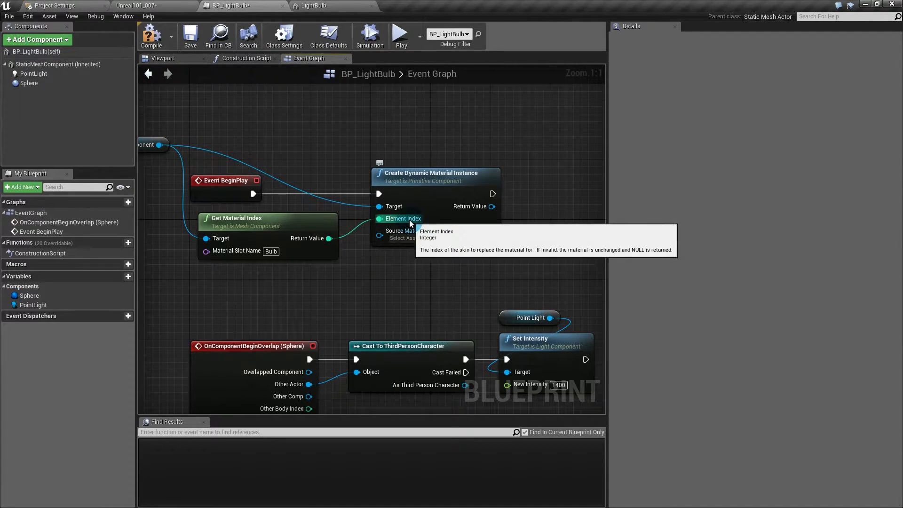
{"action": "right_click_drag", "start_coordinate": [409, 219], "coordinate": [306, 235]}
{"action": "left_click_drag", "start_coordinate": [388, 223], "coordinate": [448, 201]}
{"action": "type", "text": "promo"}
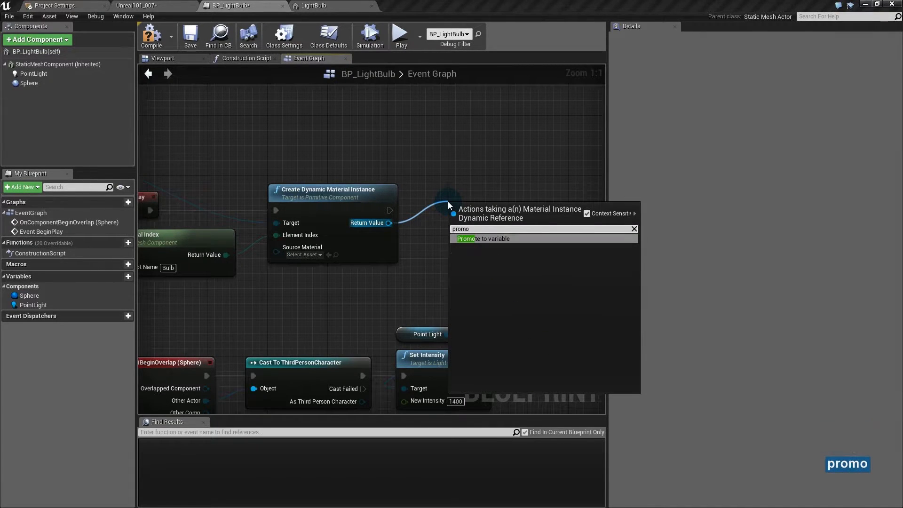
{"action": "key", "text": "Return"}
{"action": "left_click", "coordinate": [282, 281]}
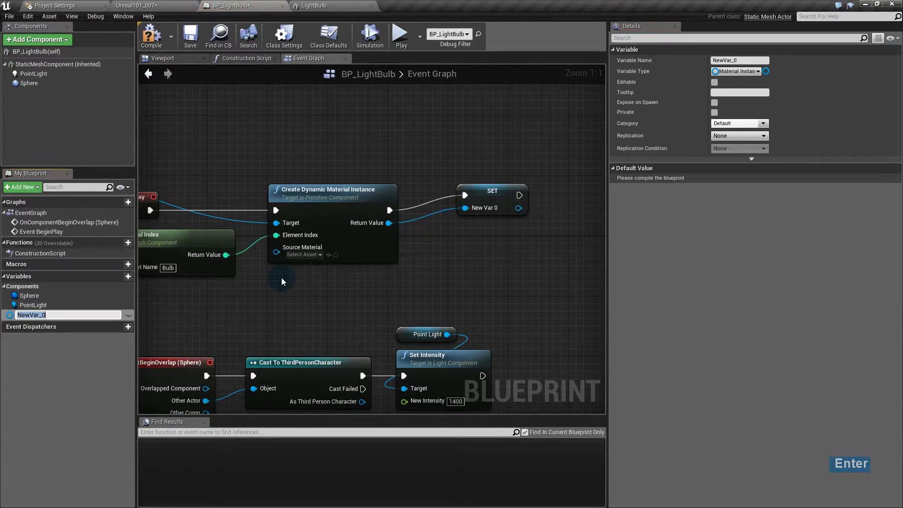
- Name the new variable BulbMaterial and align its SET node with Create Dynamic Material Instance so the execution wire runs straight
{"action": "type", "text": "LightM"}
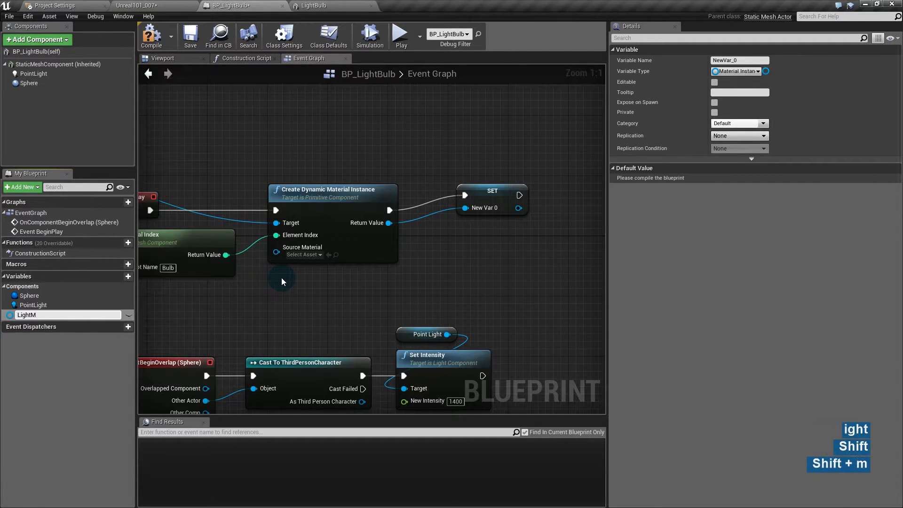
{"action": "key", "text": "shift+Home"}
{"action": "type", "text": "N"}
{"action": "key", "text": "BackSpace"}
{"action": "type", "text": "B"}
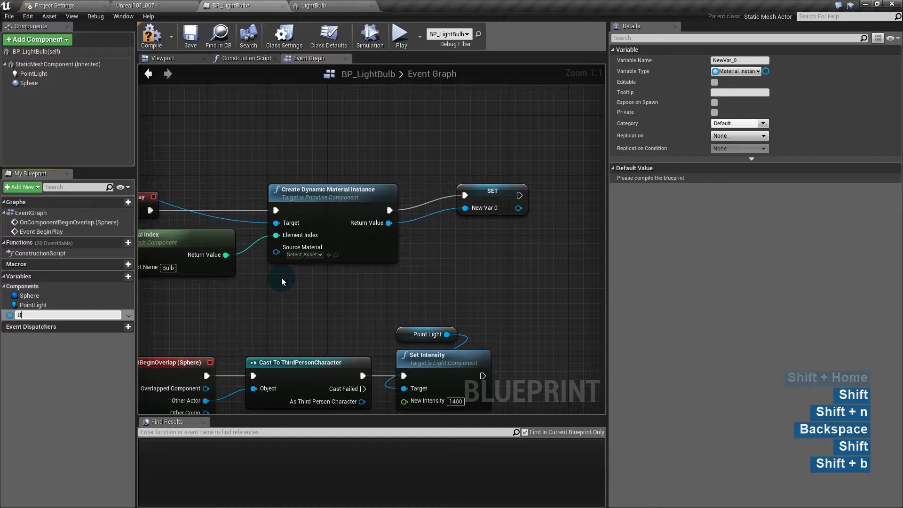
{"action": "type", "text": "ulbMateria"}
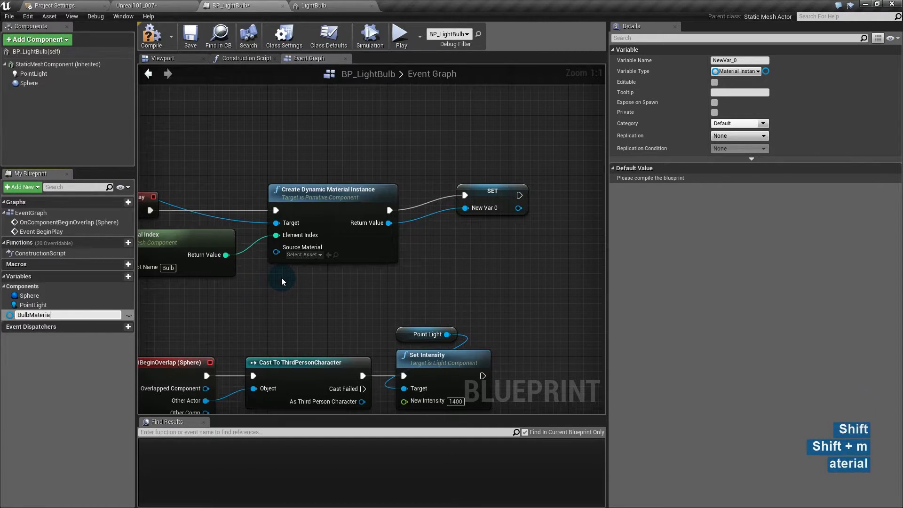
{"action": "type", "text": "l"}
{"action": "key", "text": "Return"}
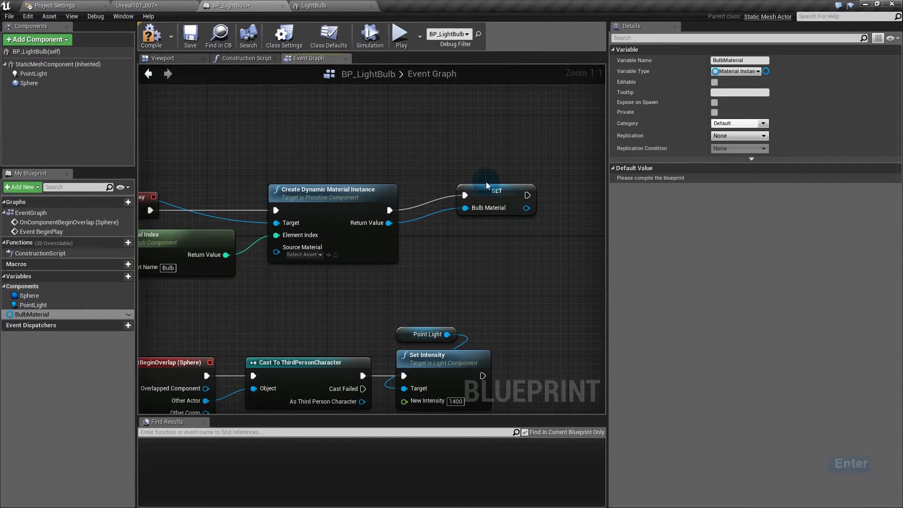
{"action": "left_click_drag", "start_coordinate": [492, 197], "coordinate": [458, 212]}
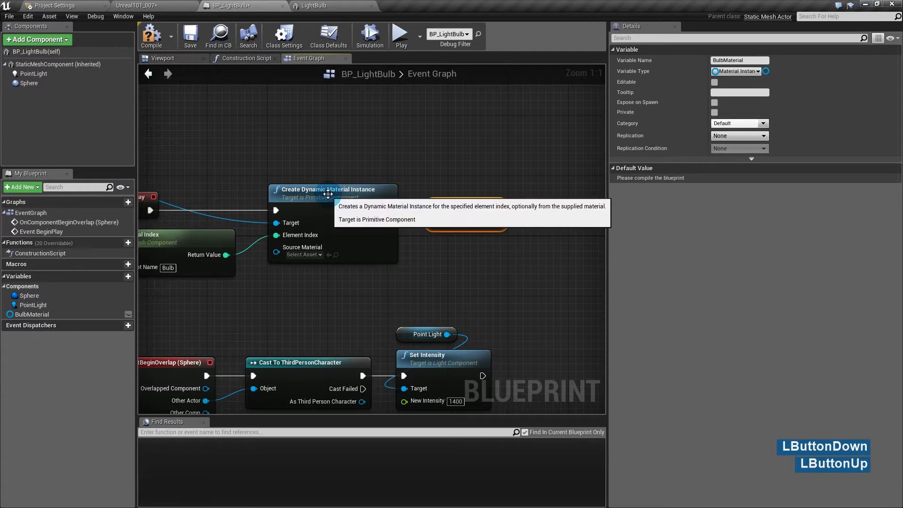
- Place a Bulb Material getter beside the Set Intensity node and search the actions for its output with "set texture"
{"action": "right_click_drag", "start_coordinate": [498, 315], "coordinate": [319, 212]}
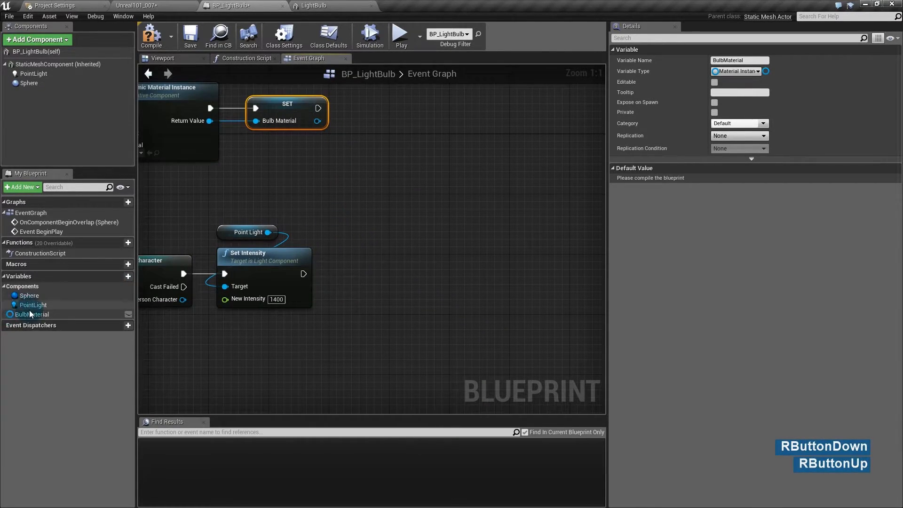
{"action": "left_click_drag", "start_coordinate": [30, 314], "coordinate": [344, 246]}
{"action": "left_click", "coordinate": [355, 241]}
{"action": "left_click", "coordinate": [396, 276]}
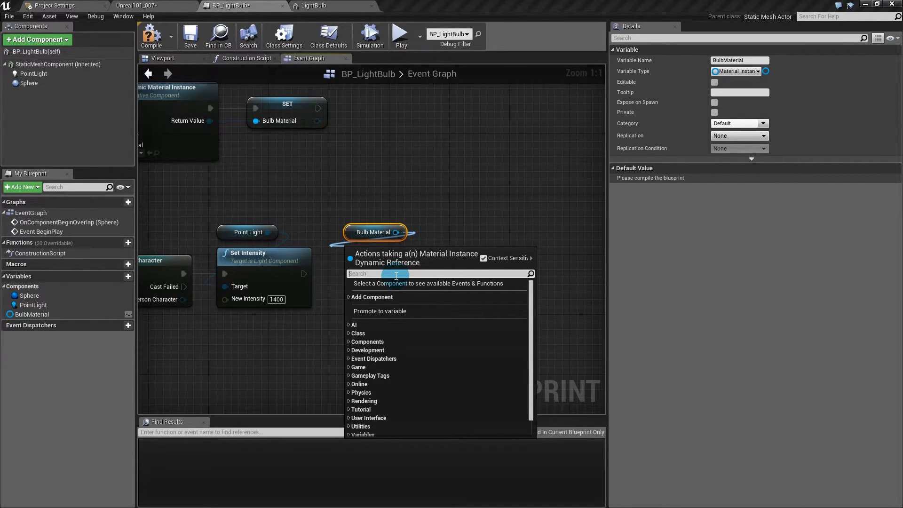
{"action": "type", "text": "set texture"}
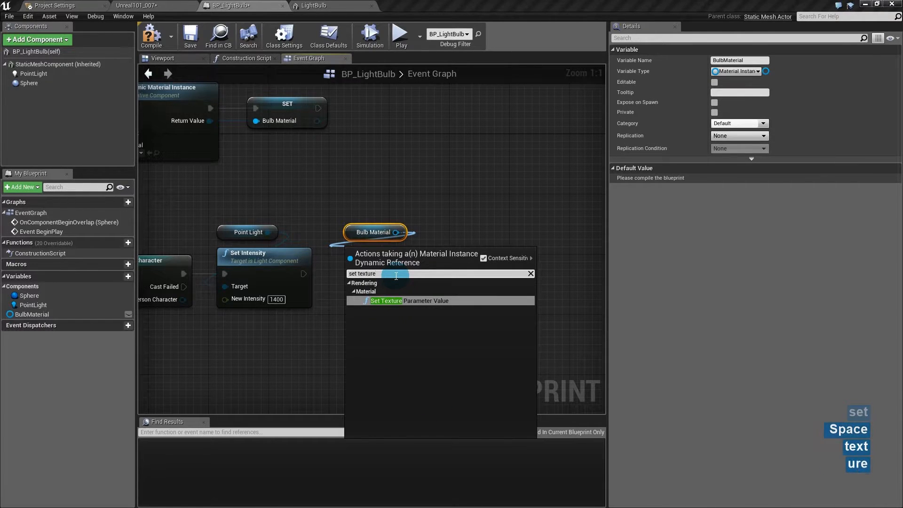
{"action": "key", "text": "Return"}
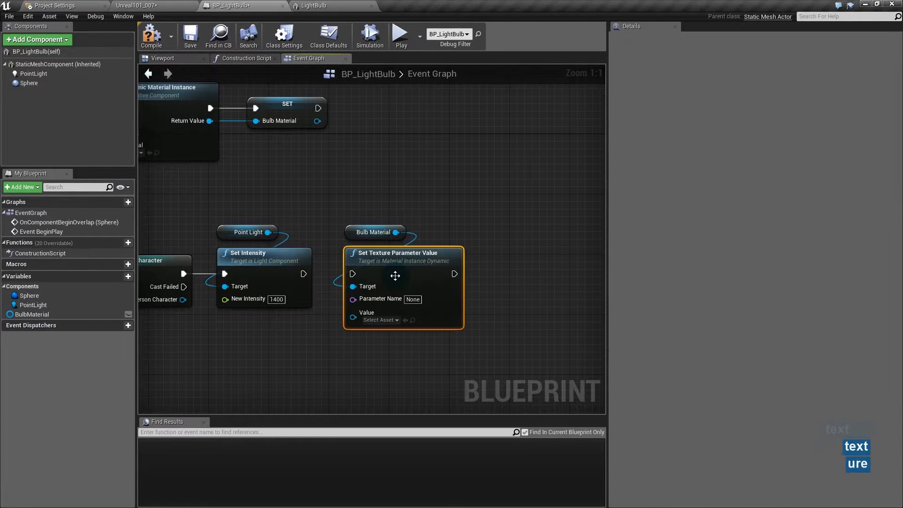
{"action": "left_click", "coordinate": [413, 300]}
{"action": "left_click", "coordinate": [565, 268]}
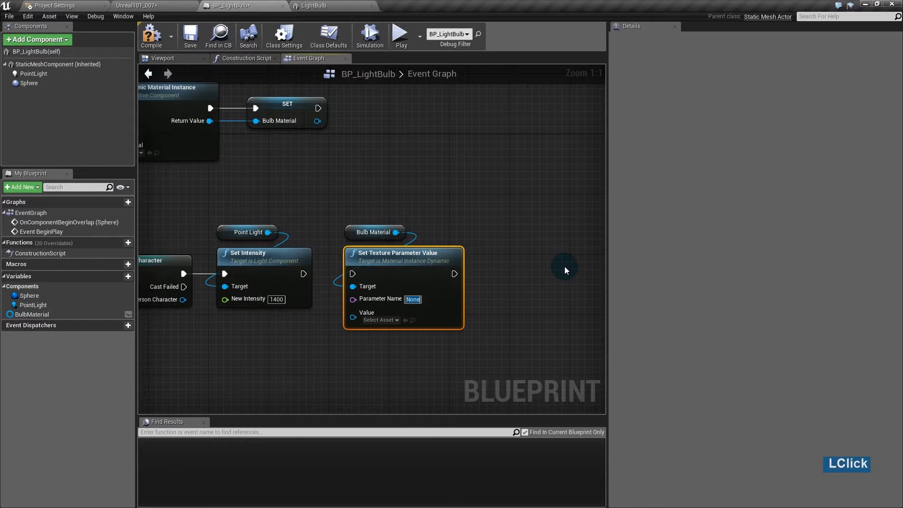
{"action": "left_click", "coordinate": [380, 320]}
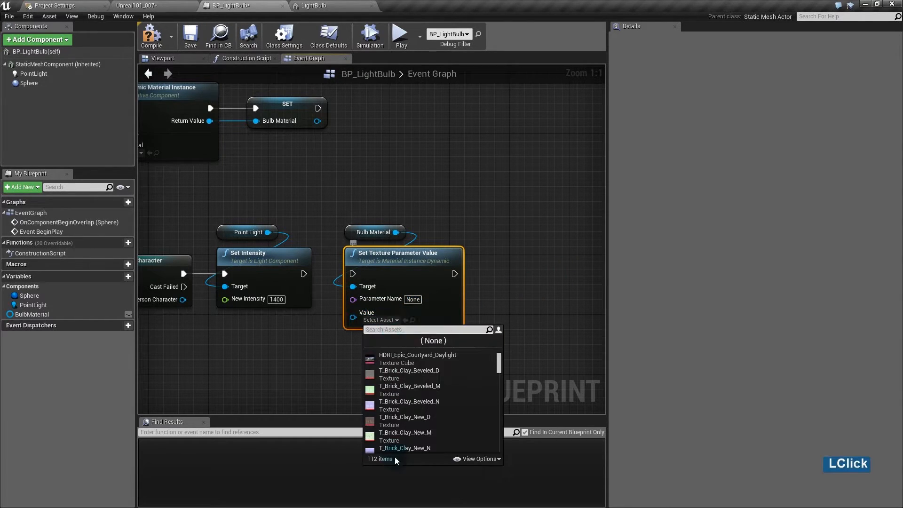
{"action": "left_click", "coordinate": [307, 377]}
{"action": "left_click", "coordinate": [420, 263]}
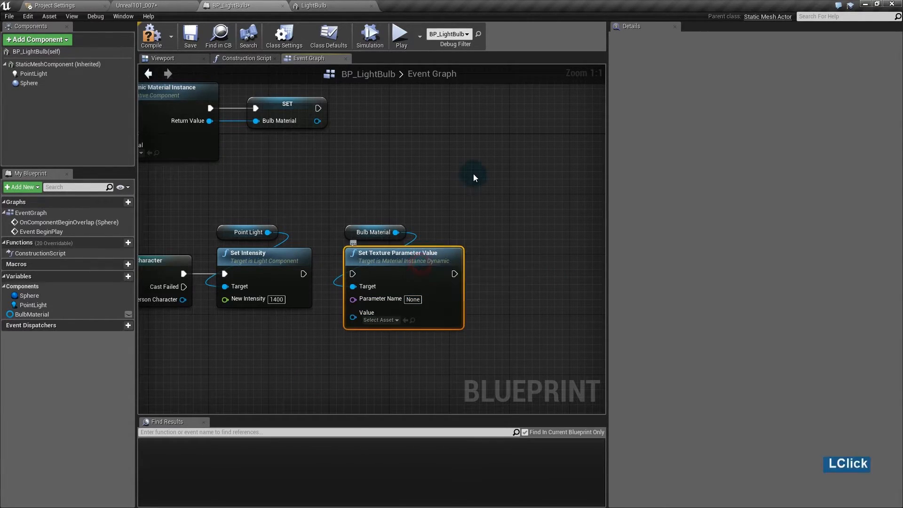
{"action": "key", "text": "Delete"}
- Add a Set Vector Parameter Value node targeting the Bulb Material variable
{"action": "left_click_drag", "start_coordinate": [396, 232], "coordinate": [349, 248]}
{"action": "type", "text": "s"}
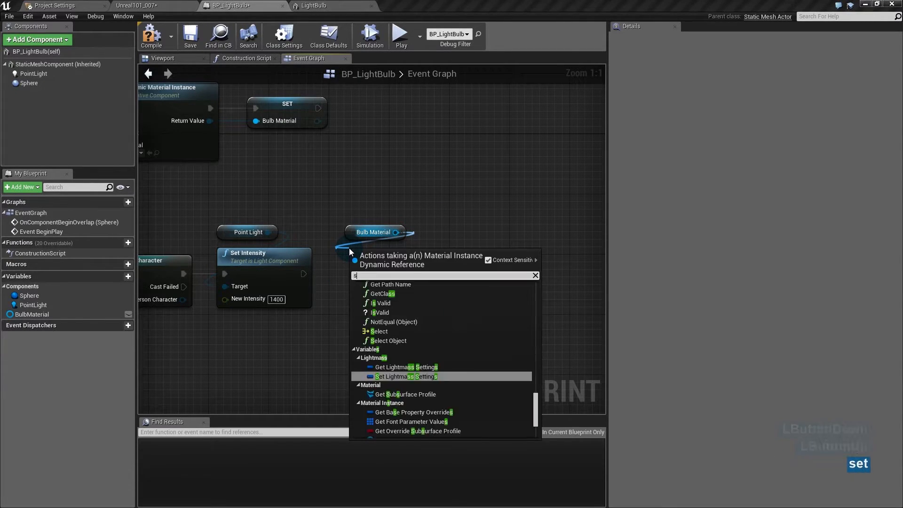
{"action": "type", "text": "et vec"}
{"action": "key", "text": "Return"}
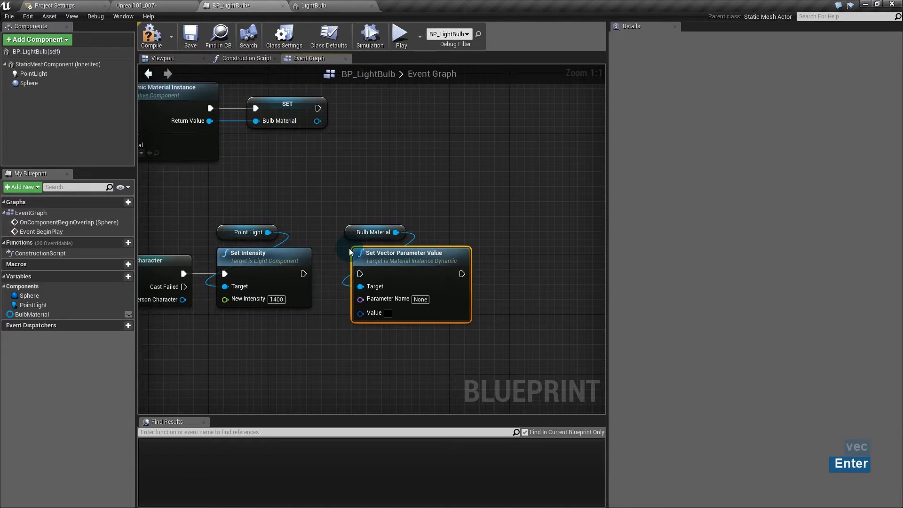
- Set the vector node's parameter name to Color, align it beside Set Intensity and connect the execution flow from Set Intensity into it
{"action": "left_click", "coordinate": [420, 300]}
{"action": "type", "text": "Color"}
{"action": "key", "text": "Return"}
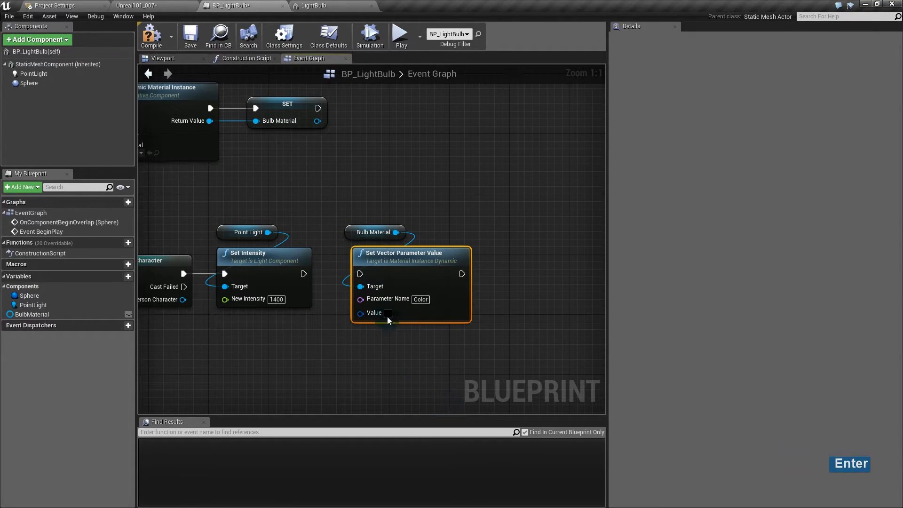
{"action": "left_click", "coordinate": [369, 261]}
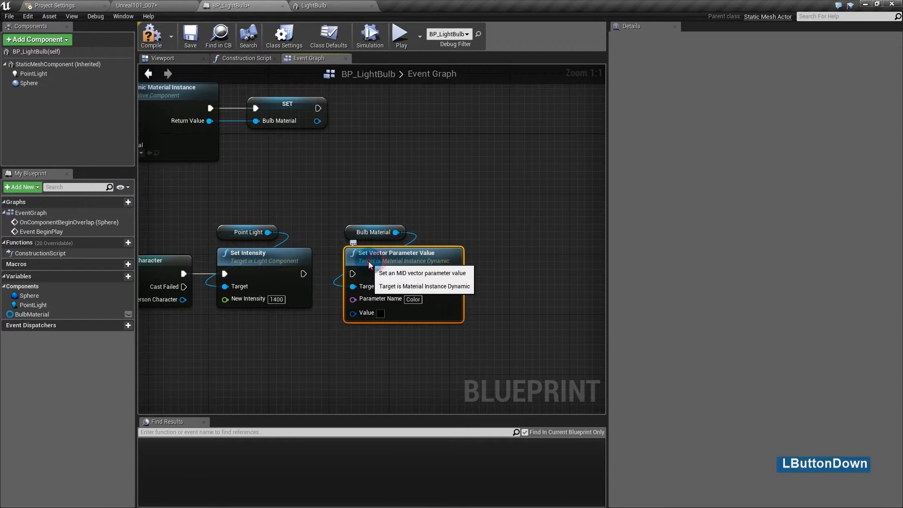
{"action": "right_click_drag", "start_coordinate": [377, 355], "coordinate": [413, 354]}
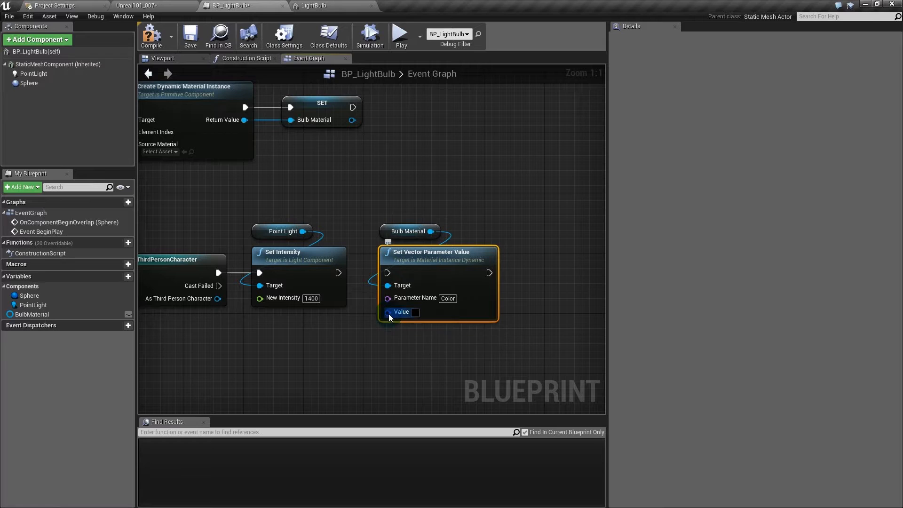
{"action": "right_click_drag", "start_coordinate": [388, 314], "coordinate": [354, 346]}
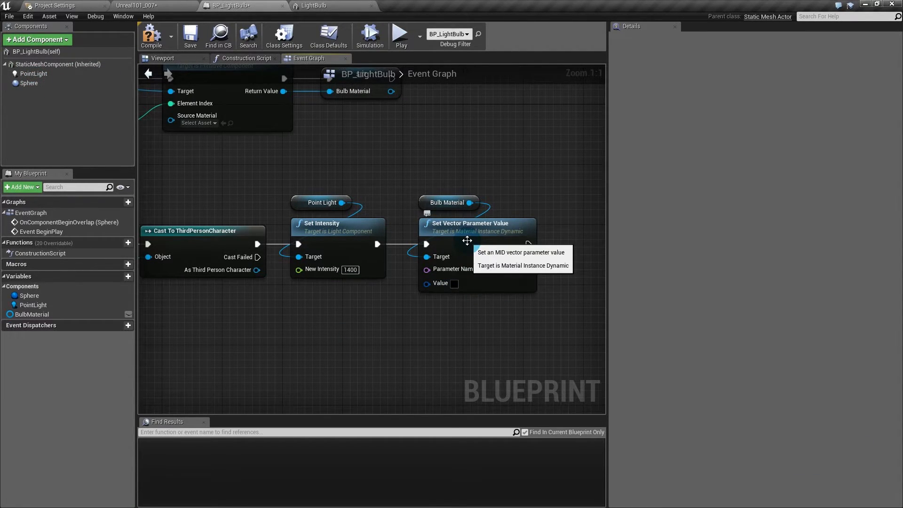
- Add a Make Color node feeding the vector parameter's Value and place it beneath the Set Vector Parameter Value node
{"action": "right_click_drag", "start_coordinate": [467, 241], "coordinate": [399, 228]}
{"action": "left_click_drag", "start_coordinate": [358, 270], "coordinate": [360, 292]}
{"action": "type", "text": "make"}
{"action": "key", "text": "Return"}
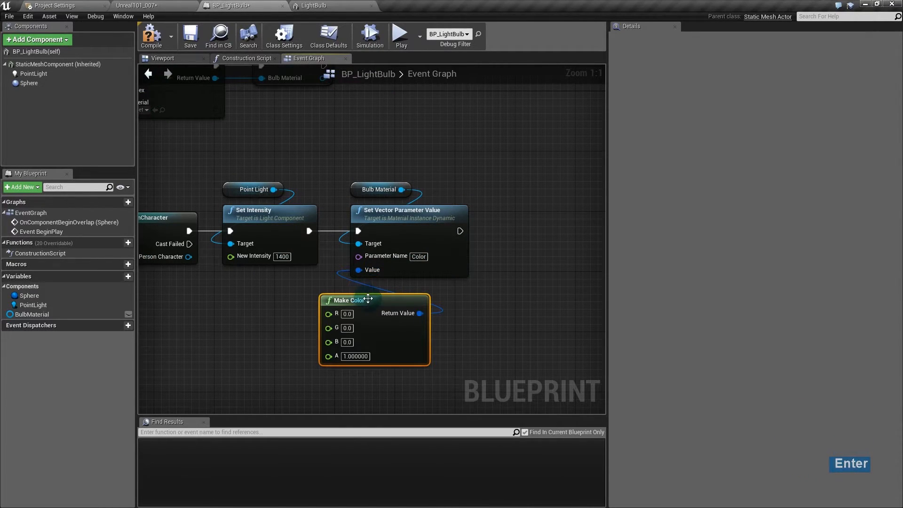
{"action": "left_click", "coordinate": [367, 298]}
- Add a Random Float in Range node feeding the R input of Make Color and place it to that node's left
{"action": "right_click_drag", "start_coordinate": [300, 331], "coordinate": [341, 336]}
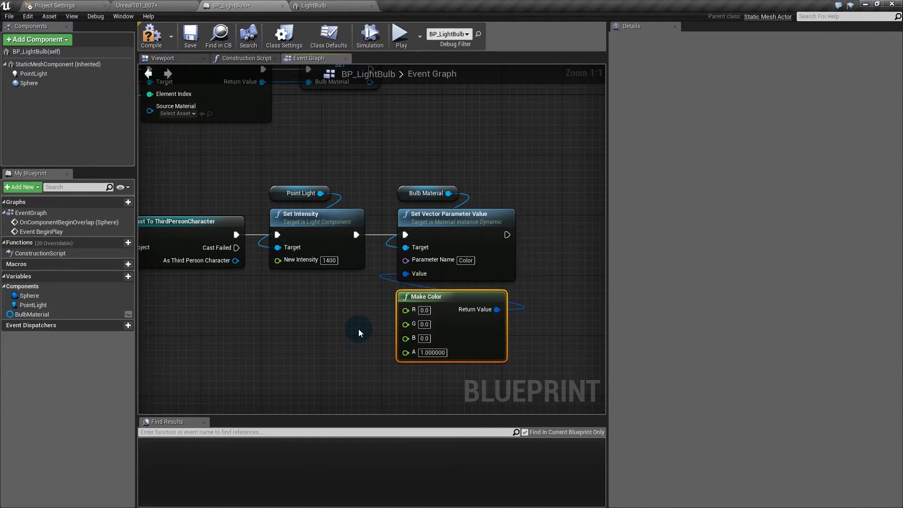
{"action": "left_click_drag", "start_coordinate": [407, 310], "coordinate": [288, 301]}
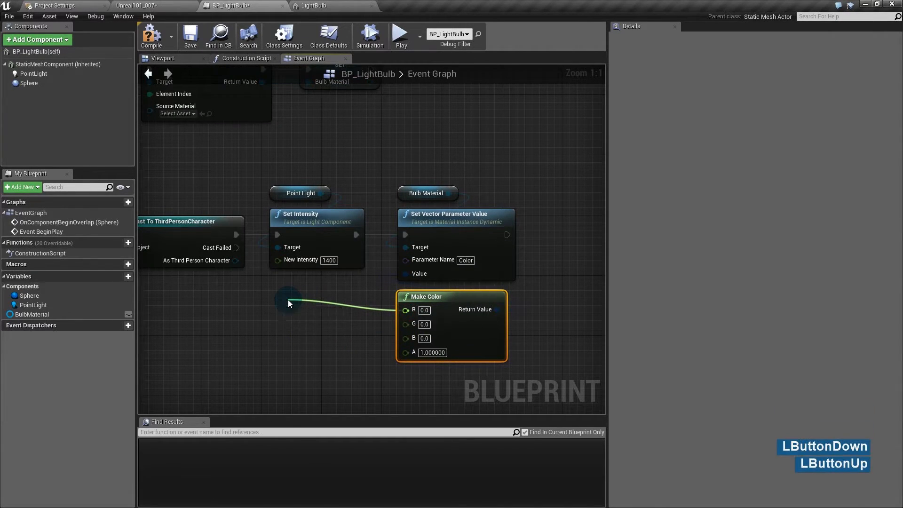
{"action": "type", "text": "randomra"}
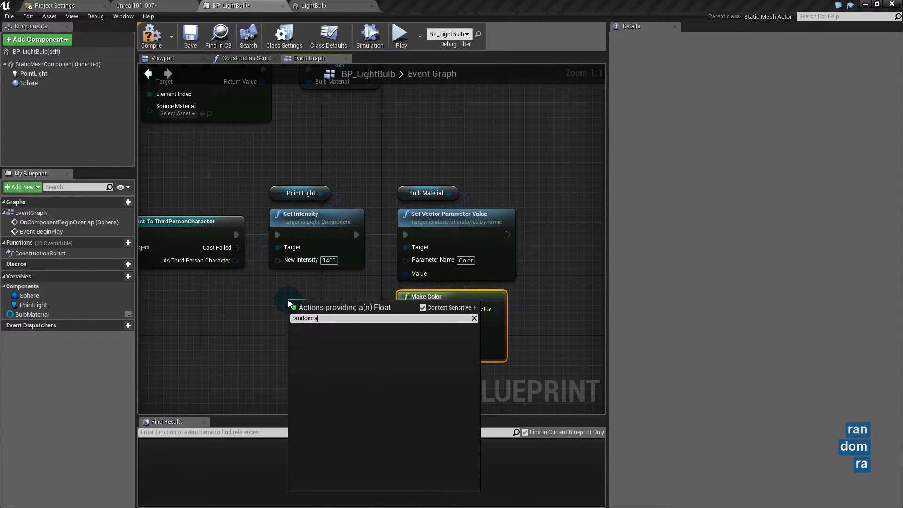
{"action": "key", "text": "BackSpace"}
{"action": "key", "text": "BackSpace"}
{"action": "type", "text": "rand"}
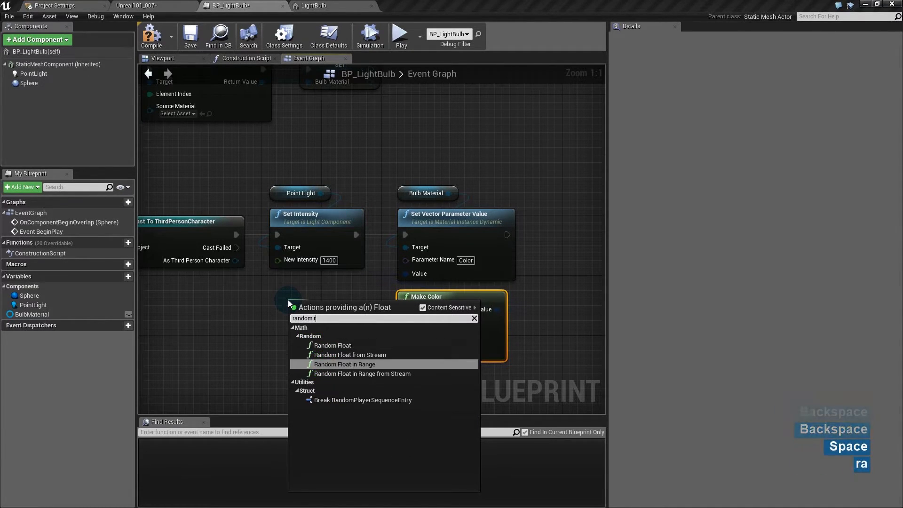
{"action": "key", "text": "BackSpace"}
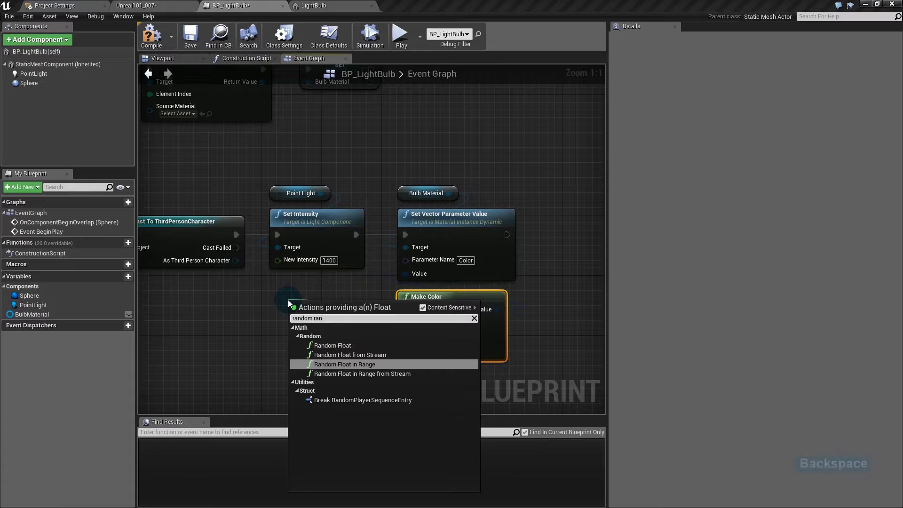
{"action": "key", "text": "Return"}
{"action": "left_click_drag", "start_coordinate": [299, 305], "coordinate": [270, 298]}
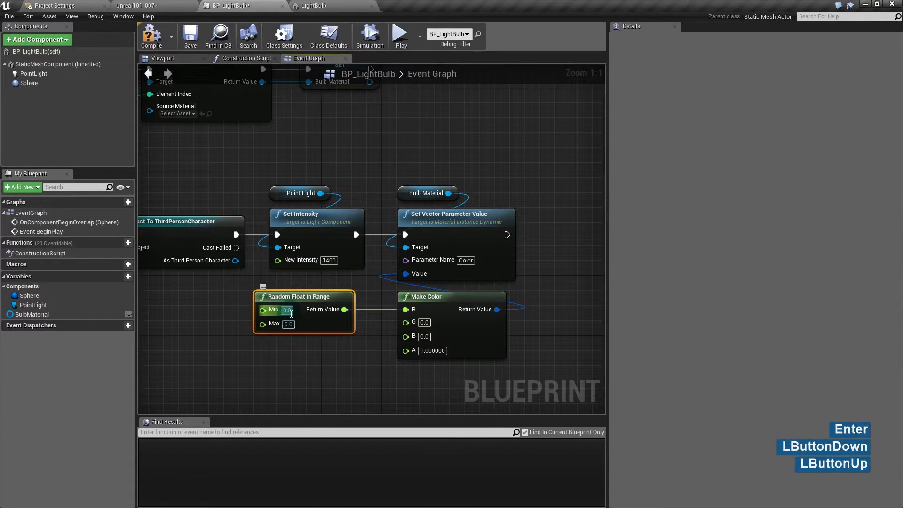
- Set the Random Float in Range node's Min to .6 and Max to 1
{"action": "left_click", "coordinate": [287, 310]}
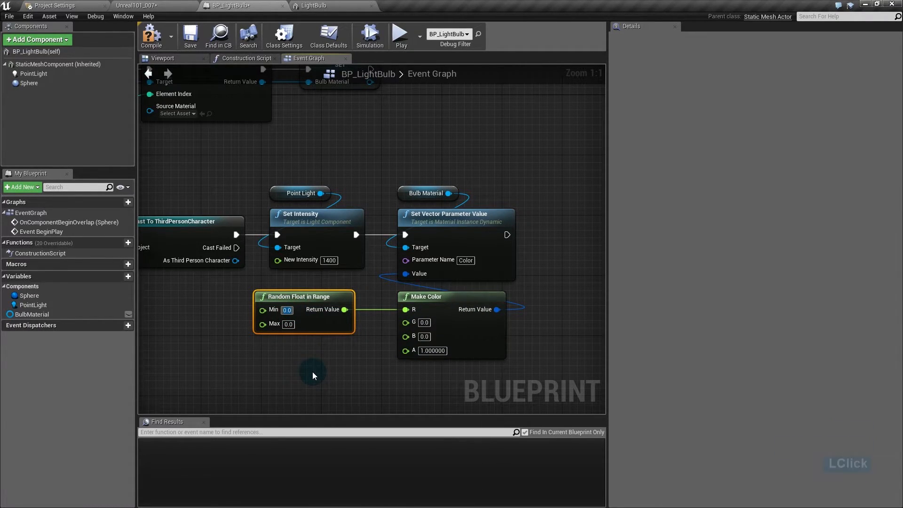
{"action": "type", "text": ".6"}
{"action": "key", "text": "Tab"}
{"action": "type", "text": "1"}
{"action": "key", "text": "Return"}
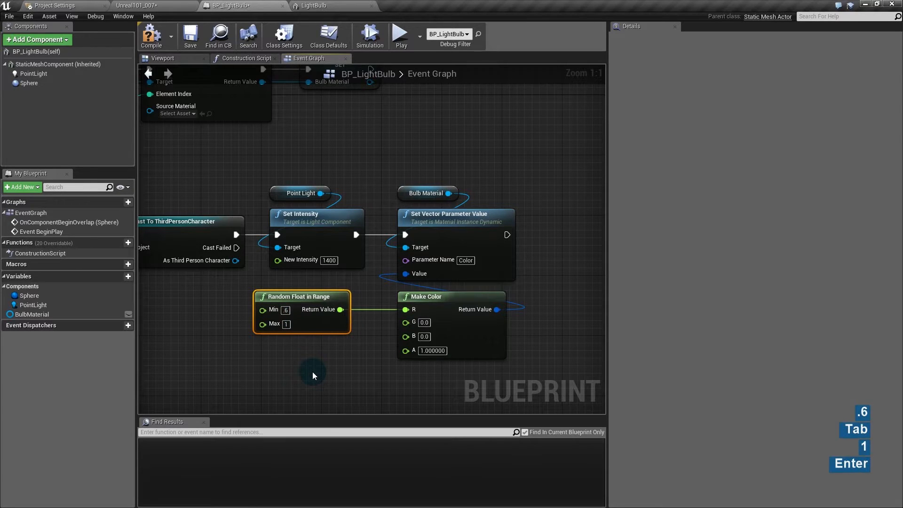
- Connect the random float's return value to the G and B inputs of Make Color as well, and adjust the random node's position
{"action": "mouse_move", "coordinate": [350, 311]}
{"action": "left_mouse_down"}
{"action": "mouse_move", "coordinate": [342, 304]}
{"action": "mouse_move", "coordinate": [408, 329]}
{"action": "mouse_move", "coordinate": [333, 298]}
{"action": "mouse_move", "coordinate": [341, 314]}
{"action": "mouse_move", "coordinate": [348, 305]}
{"action": "left_mouse_up"}
{"action": "left_click", "coordinate": [332, 291]}
{"action": "left_click", "coordinate": [386, 370]}
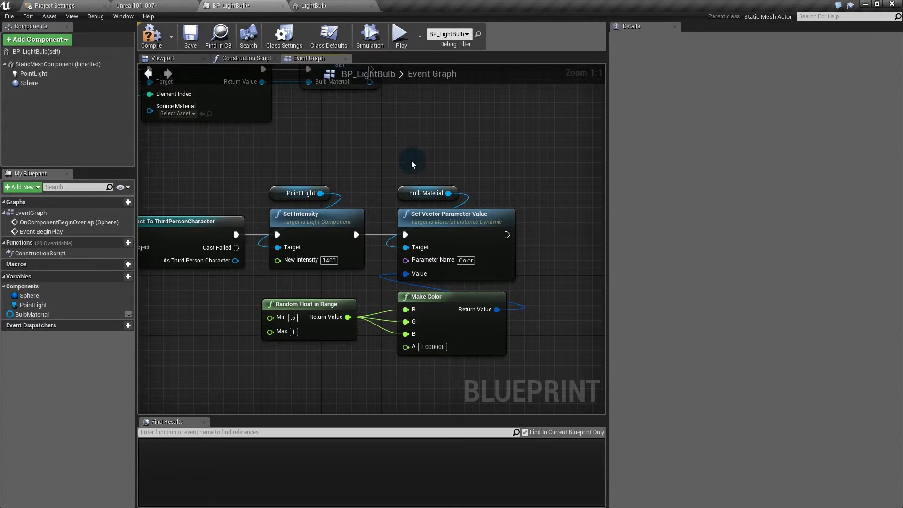
{"action": "left_click_drag", "start_coordinate": [552, 168], "coordinate": [421, 301]}
{"action": "left_click", "coordinate": [468, 369]}
- Add a Set Scalar Parameter Value node targeting Bulb Material and connect the execution flow from Set Vector Parameter Value into it
{"action": "right_click_drag", "start_coordinate": [468, 369], "coordinate": [381, 246]}
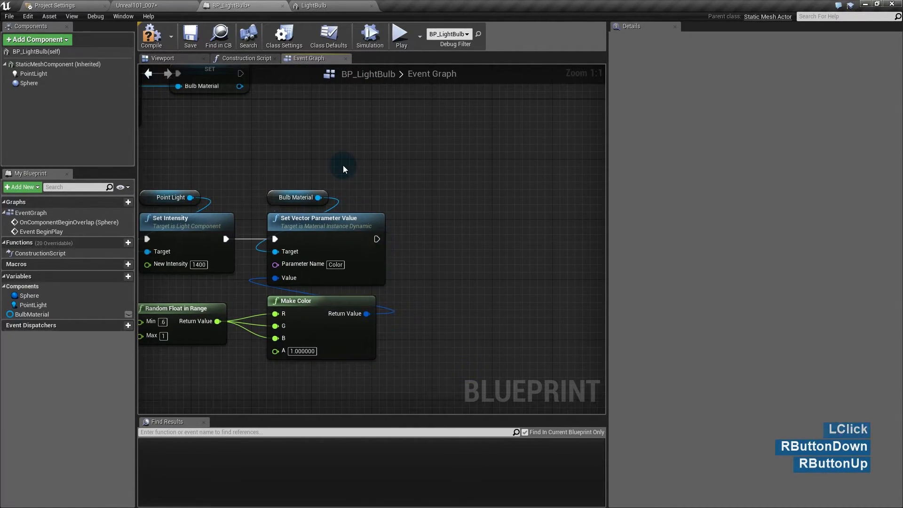
{"action": "left_click_drag", "start_coordinate": [318, 197], "coordinate": [417, 216]}
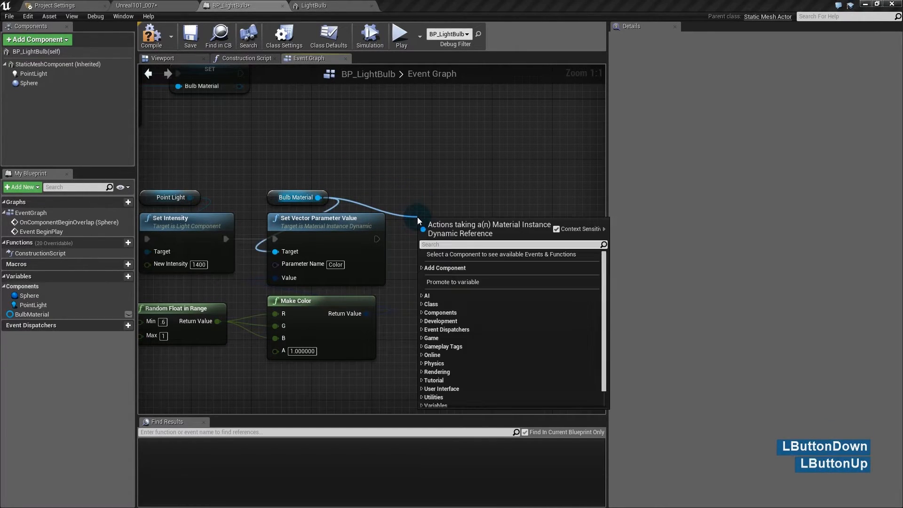
{"action": "type", "text": "set sac"}
{"action": "key", "text": "BackSpace"}
{"action": "key", "text": "BackSpace"}
{"action": "type", "text": "ca"}
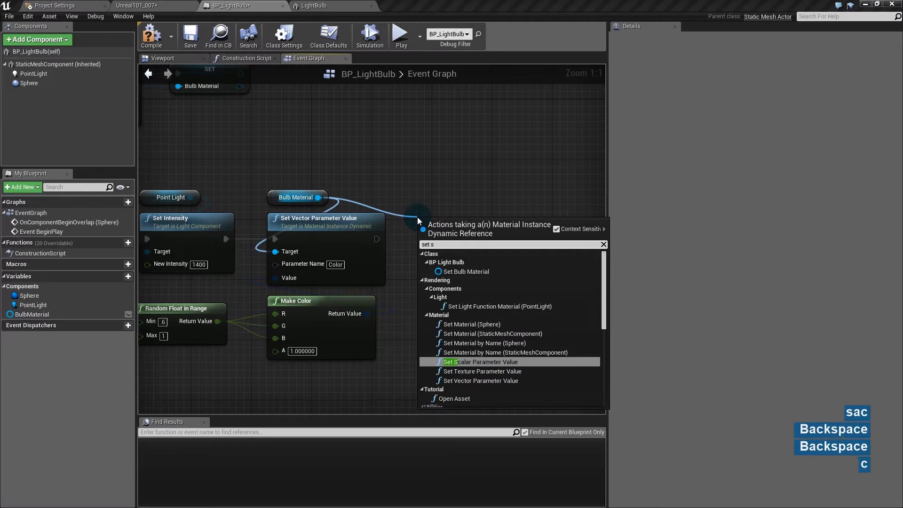
{"action": "key", "text": "Return"}
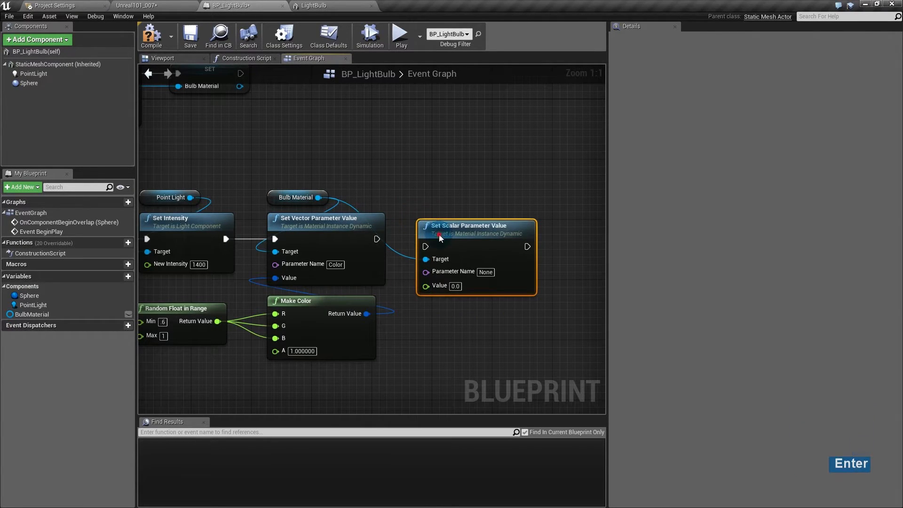
{"action": "left_click_drag", "start_coordinate": [426, 228], "coordinate": [426, 221]}
{"action": "left_click_drag", "start_coordinate": [377, 239], "coordinate": [429, 239]}
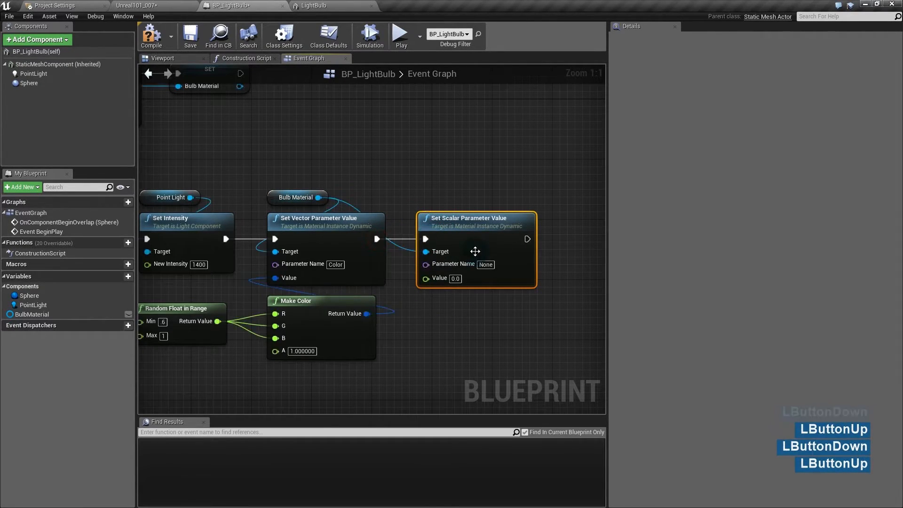
- Set the scalar node's parameter name to Intensity and its value to 50
{"action": "left_click", "coordinate": [486, 265]}
{"action": "type", "text": "Intensity"}
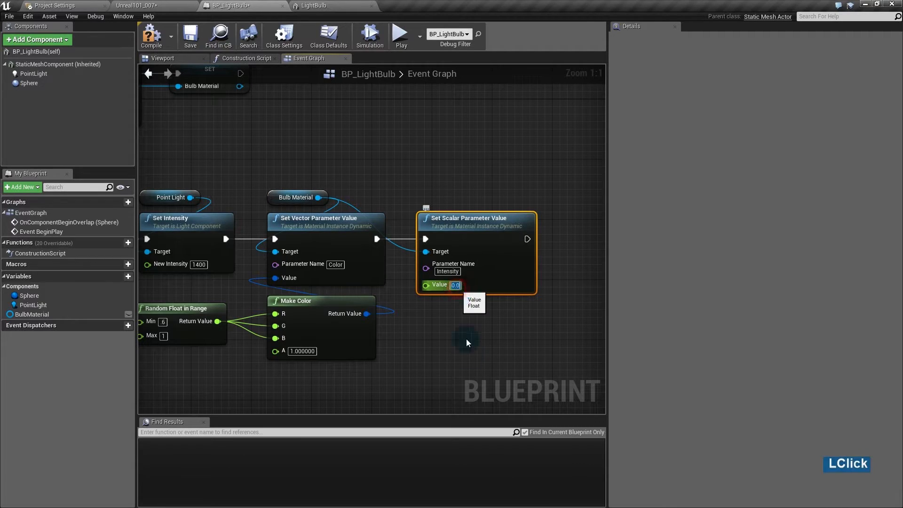
{"action": "type", "text": "50"}
{"action": "key", "text": "Return"}
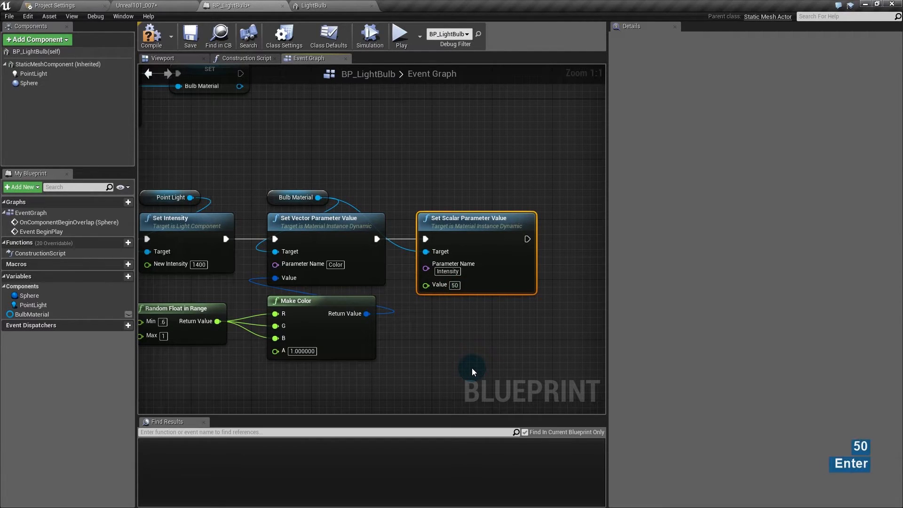
- Add a second Set Scalar Parameter Value node targeting Bulb Material and connect it after the Intensity node
{"action": "right_click_drag", "start_coordinate": [318, 198], "coordinate": [246, 210]}
{"action": "left_click_drag", "start_coordinate": [246, 211], "coordinate": [340, 191]}
{"action": "left_click_drag", "start_coordinate": [492, 225], "coordinate": [495, 225]}
{"action": "type", "text": "set scala"}
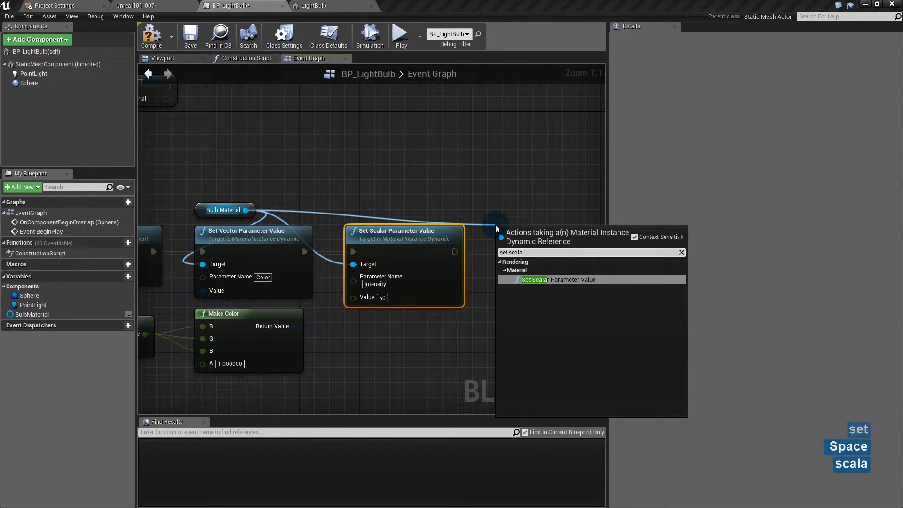
{"action": "key", "text": "Return"}
{"action": "left_click_drag", "start_coordinate": [455, 251], "coordinate": [504, 252]}
- Set the second scalar node's parameter name to Opacity, with a capital O, and its value to 1
{"action": "left_click", "coordinate": [563, 277]}
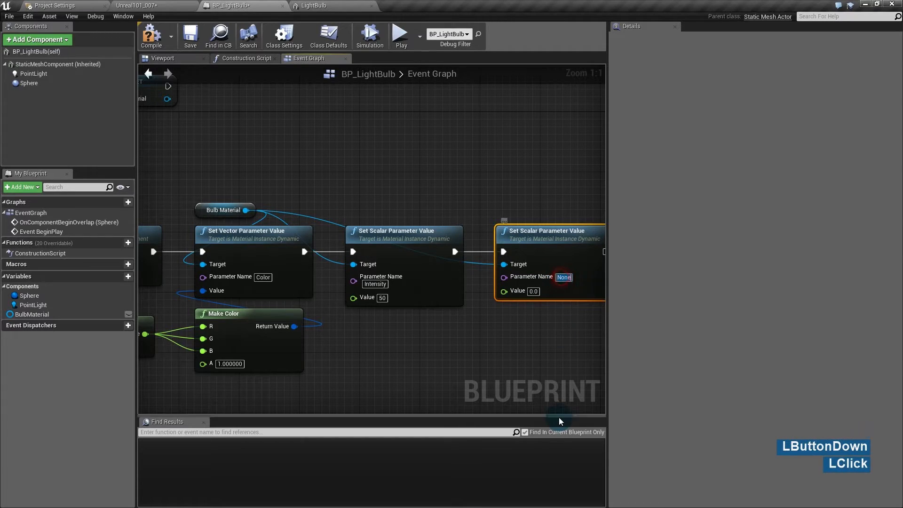
{"action": "type", "text": "opacity"}
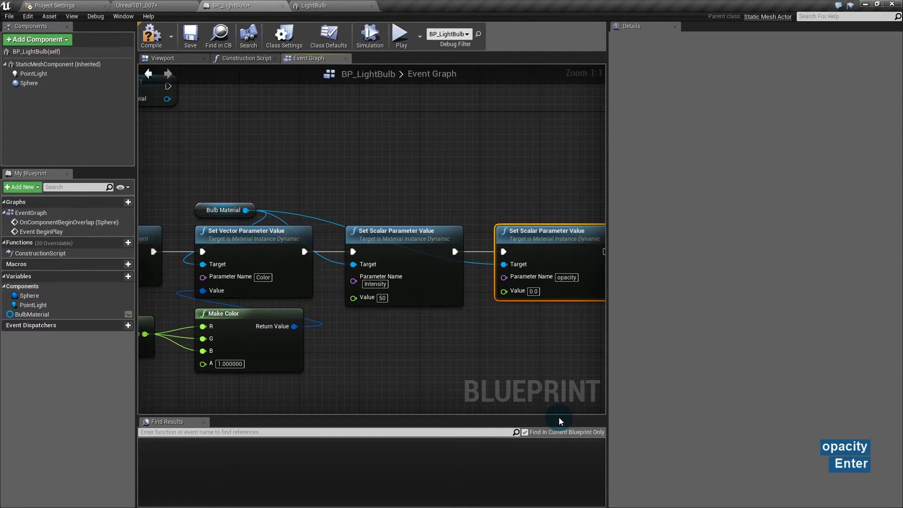
{"action": "left_click", "coordinate": [571, 277]}
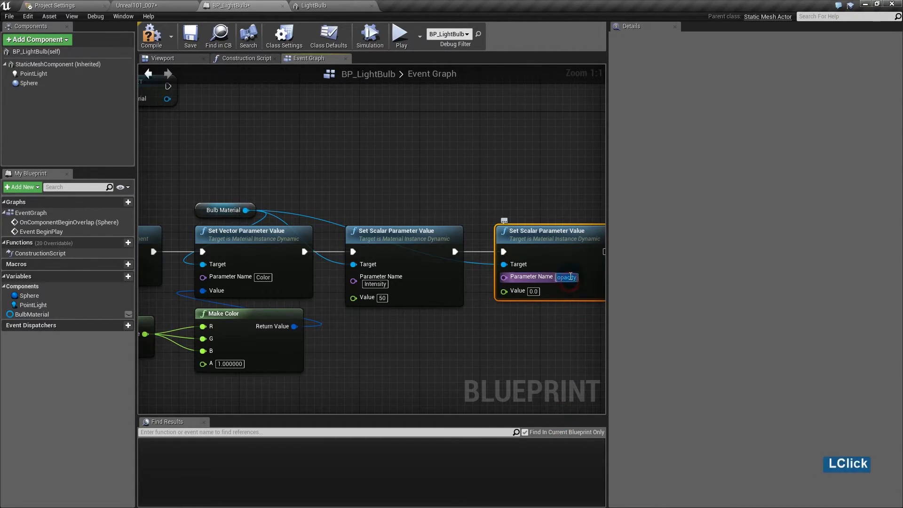
{"action": "key", "text": "Home"}
{"action": "key", "text": "Delete"}
{"action": "type", "text": "O"}
{"action": "key", "text": "Return"}
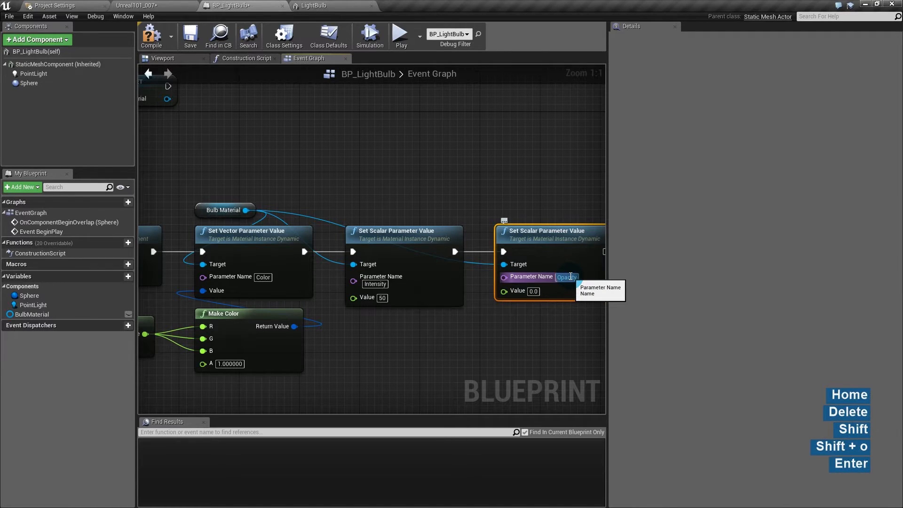
{"action": "left_click", "coordinate": [527, 448]}
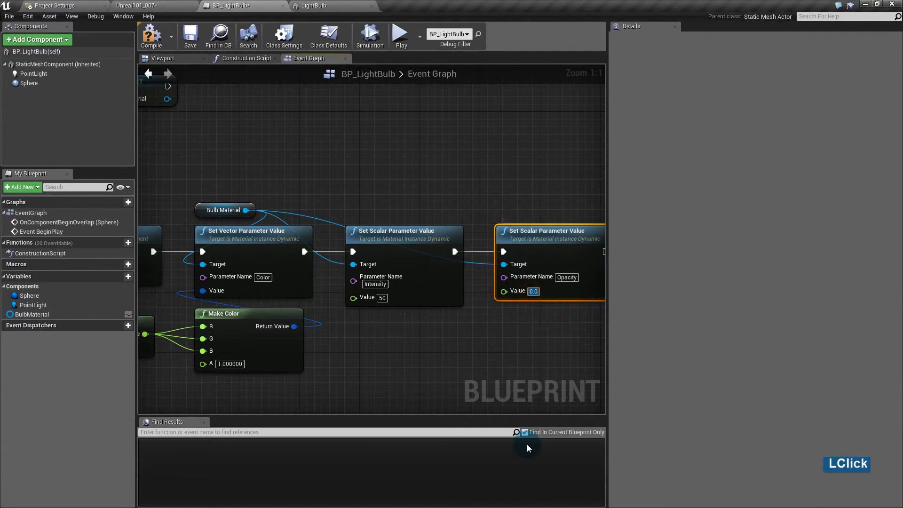
{"action": "type", "text": "1"}
{"action": "key", "text": "Return"}
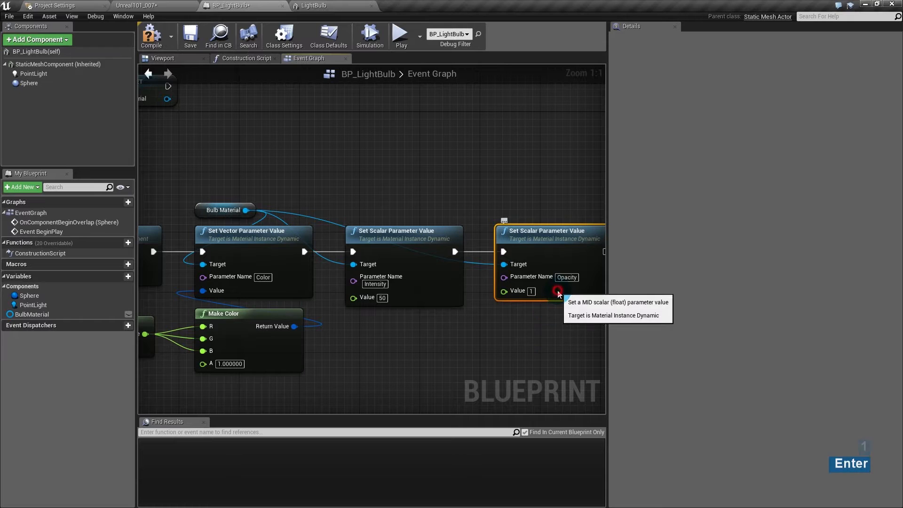
{"action": "left_click", "coordinate": [532, 294]}
{"action": "scroll", "coordinate": [447, 333], "scroll_direction": "down", "scroll_amount": 2}
{"action": "scroll", "coordinate": [495, 349], "scroll_direction": "down", "scroll_amount": 2}
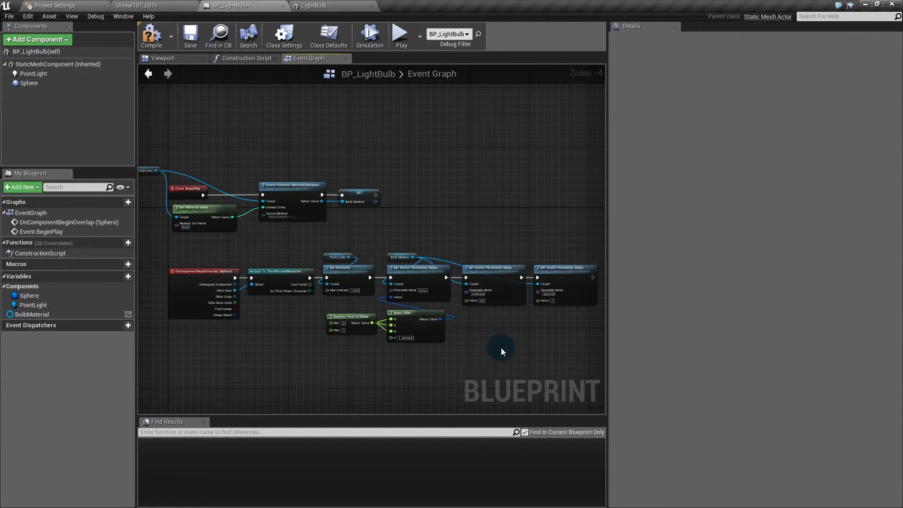
- Widen the event graph area by narrowing the Details area, keeping the overlap node chain in view
{"action": "left_click_drag", "start_coordinate": [607, 334], "coordinate": [736, 335]}
{"action": "right_click_drag", "start_coordinate": [460, 335], "coordinate": [505, 310]}
{"action": "left_click_drag", "start_coordinate": [505, 310], "coordinate": [506, 310]}
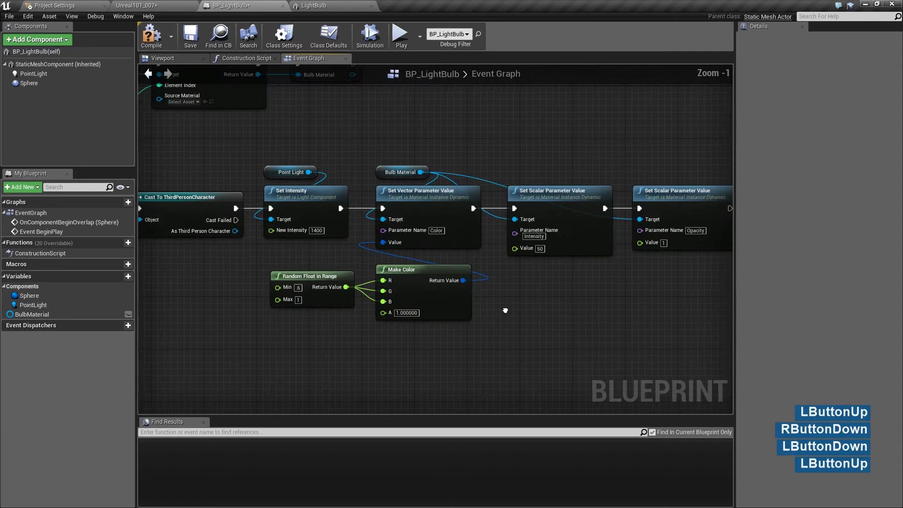
{"action": "right_click_drag", "start_coordinate": [506, 310], "coordinate": [451, 328]}
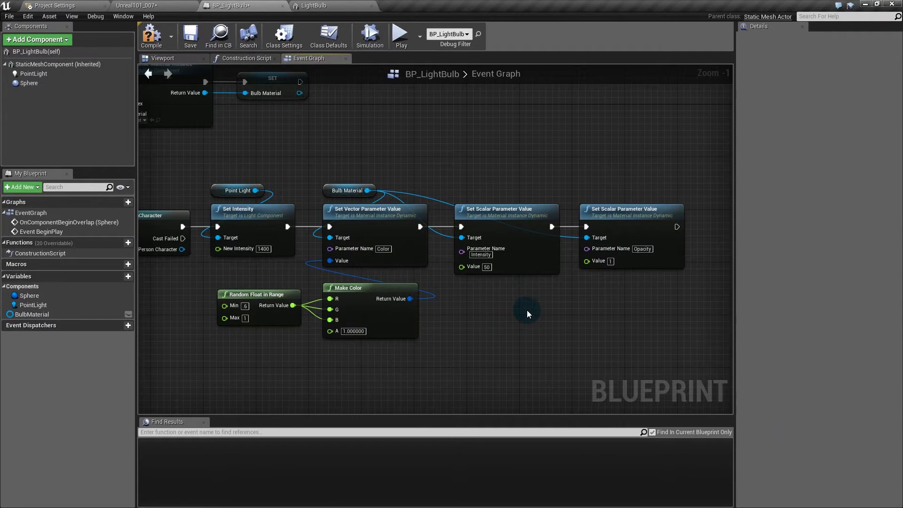
- Place a Point Light reference after the Opacity node and create a Set Light Color node from it
{"action": "right_click_drag", "start_coordinate": [486, 328], "coordinate": [313, 349]}
{"action": "left_click_drag", "start_coordinate": [30, 305], "coordinate": [530, 227]}
{"action": "type", "text": "setcolor"}
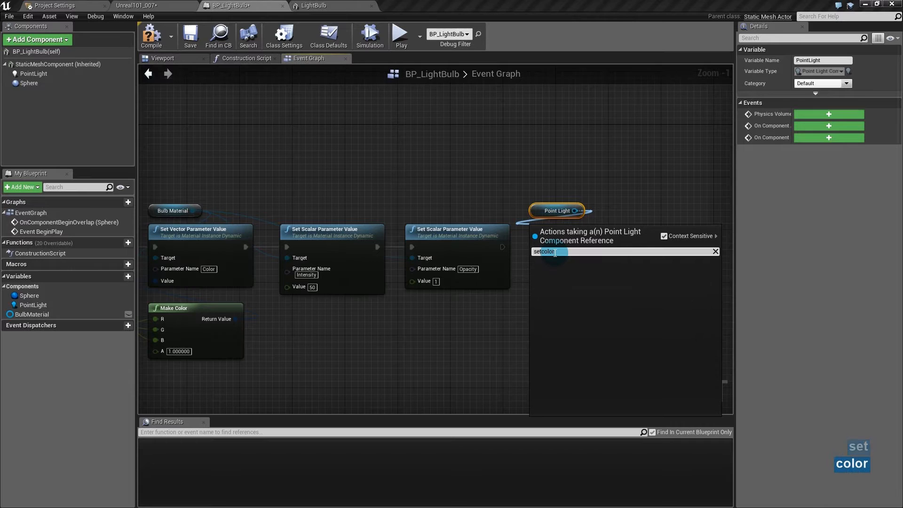
{"action": "key", "text": "BackSpace"}
{"action": "key", "text": "BackSpace"}
{"action": "key", "text": "BackSpace"}
{"action": "key", "text": "BackSpace"}
{"action": "key", "text": "BackSpace"}
{"action": "type", "text": "color"}
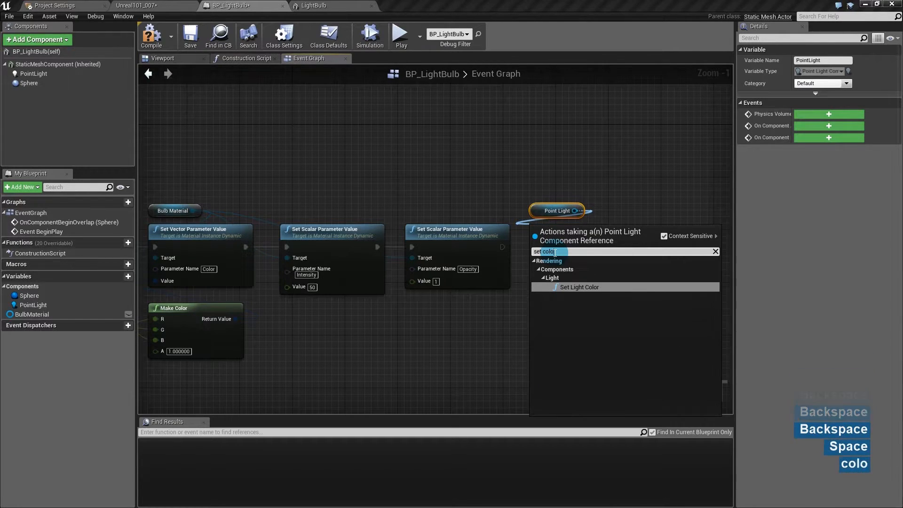
{"action": "key", "text": "Return"}
- Connect the Opacity node's execution output to Set Light Color and try linking Make Color's Return Value to New Light Color
{"action": "left_click_drag", "start_coordinate": [501, 249], "coordinate": [536, 247]}
{"action": "left_click_drag", "start_coordinate": [235, 319], "coordinate": [558, 259]}
{"action": "right_click_drag", "start_coordinate": [340, 341], "coordinate": [382, 334]}
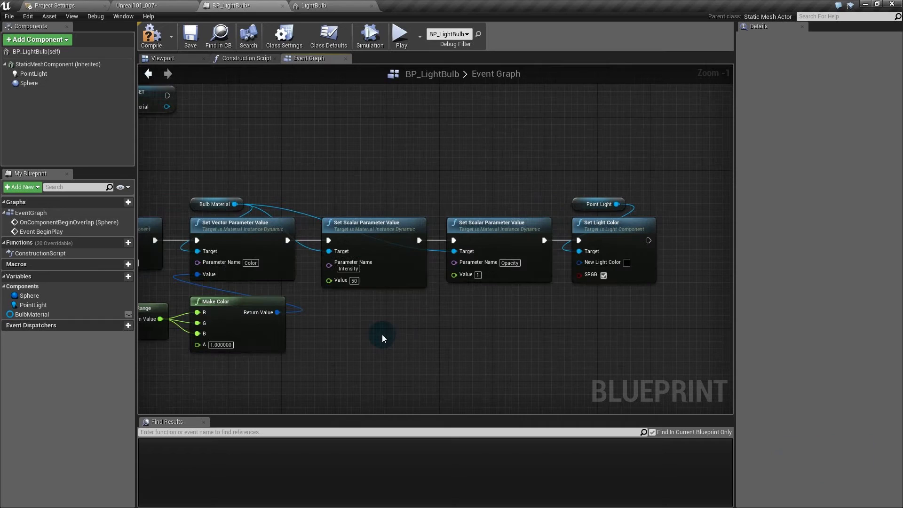
- Move the Set Light Color and Point Light nodes away from the Opacity node and add a GetVectorParameterValue node from Bulb Material in the gap
{"action": "right_click_drag", "start_coordinate": [260, 323], "coordinate": [466, 348]}
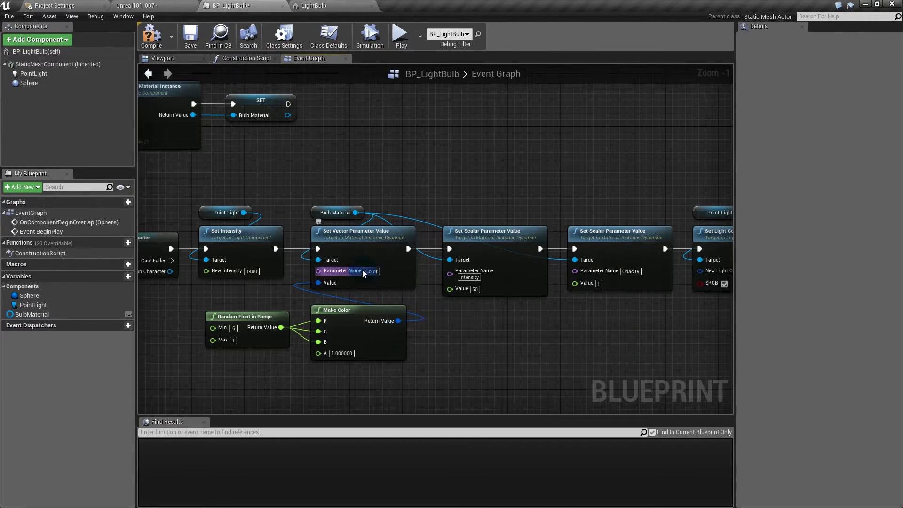
{"action": "right_click_drag", "start_coordinate": [512, 323], "coordinate": [379, 310]}
{"action": "left_click_drag", "start_coordinate": [629, 178], "coordinate": [717, 229]}
{"action": "left_click", "coordinate": [554, 286]}
{"action": "left_click_drag", "start_coordinate": [224, 201], "coordinate": [556, 218]}
{"action": "type", "text": "get"}
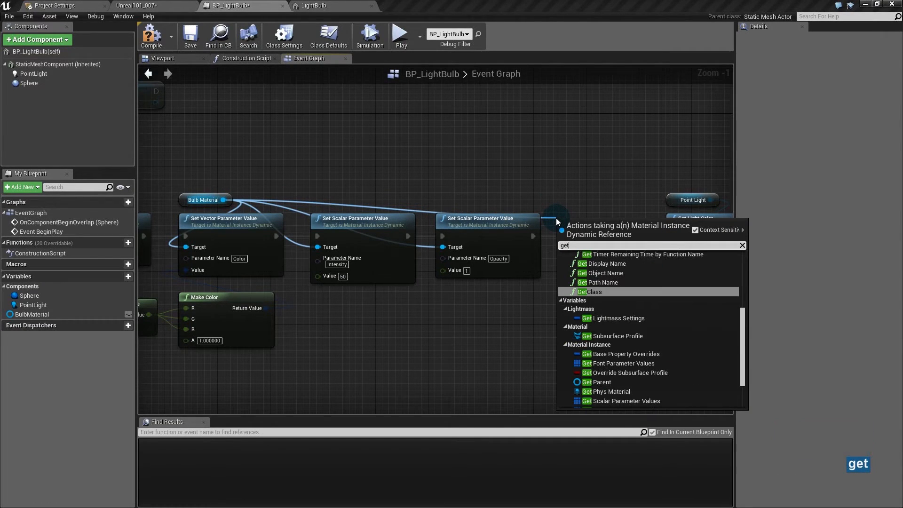
{"action": "type", "text": " vector"}
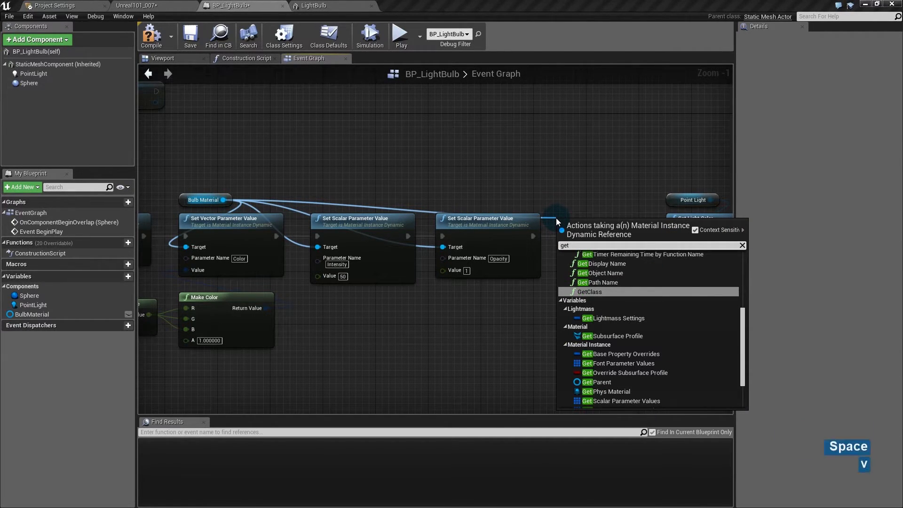
{"action": "key", "text": "Return"}
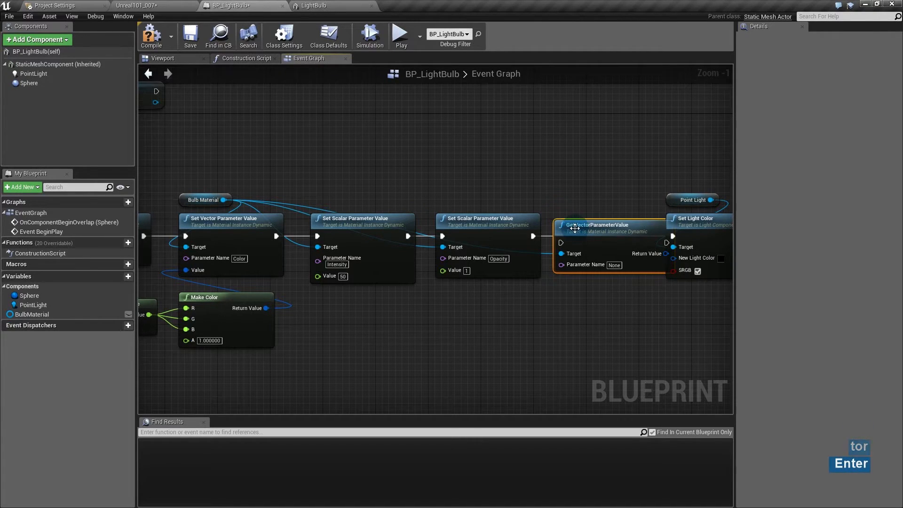
- Route execution from the Opacity node through GetVectorParameterValue into Set Light Color and connect its Return Value to New Light Color
{"action": "left_click", "coordinate": [533, 237]}
{"action": "left_click_drag", "start_coordinate": [533, 237], "coordinate": [561, 237]}
{"action": "right_click_drag", "start_coordinate": [599, 329], "coordinate": [429, 311]}
{"action": "left_click_drag", "start_coordinate": [588, 168], "coordinate": [569, 206]}
{"action": "left_click_drag", "start_coordinate": [497, 217], "coordinate": [531, 239]}
- Set the GetVectorParameterValue node's parameter name to Color
{"action": "left_click", "coordinate": [450, 241]}
{"action": "type", "text": "Color"}
{"action": "key", "text": "Return"}
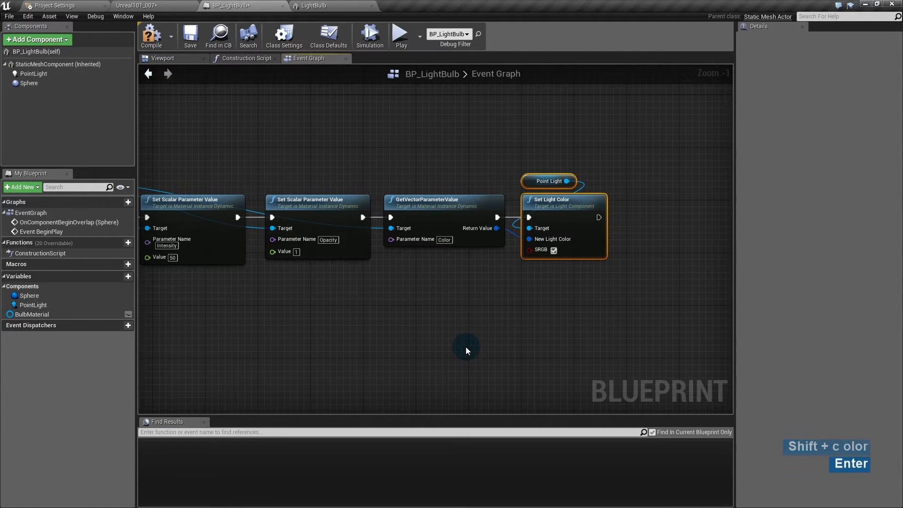
{"action": "left_click", "coordinate": [453, 331]}
- Move the Random Float in Range node up beneath Set Intensity and set its Min to .4
{"action": "right_click_drag", "start_coordinate": [282, 323], "coordinate": [645, 320]}
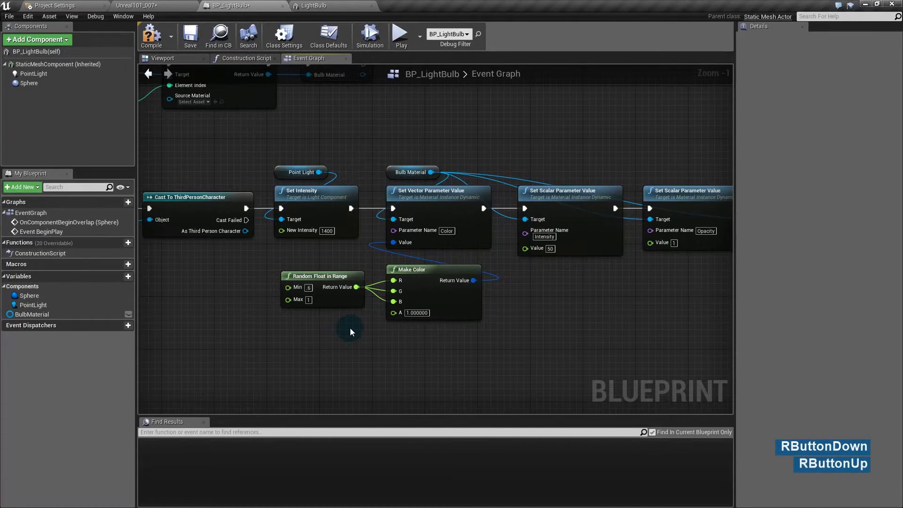
{"action": "left_click", "coordinate": [349, 299]}
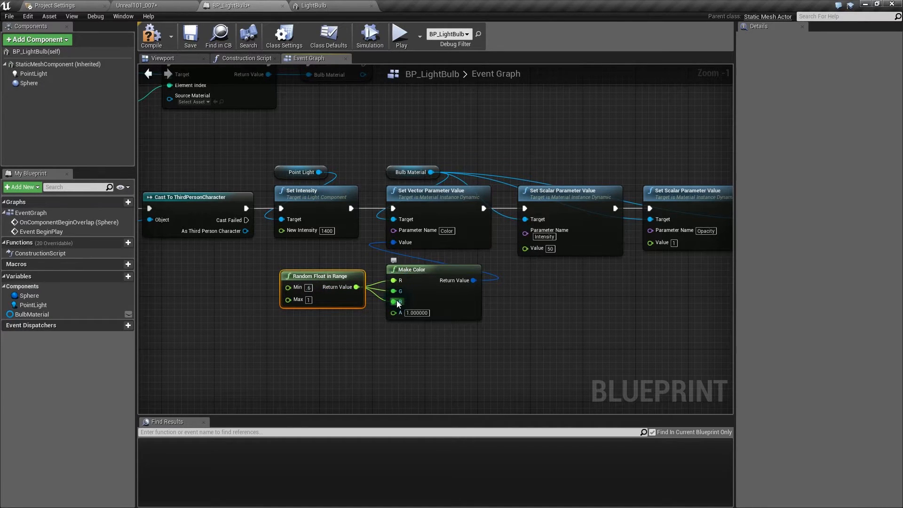
{"action": "left_click_drag", "start_coordinate": [359, 299], "coordinate": [353, 278]}
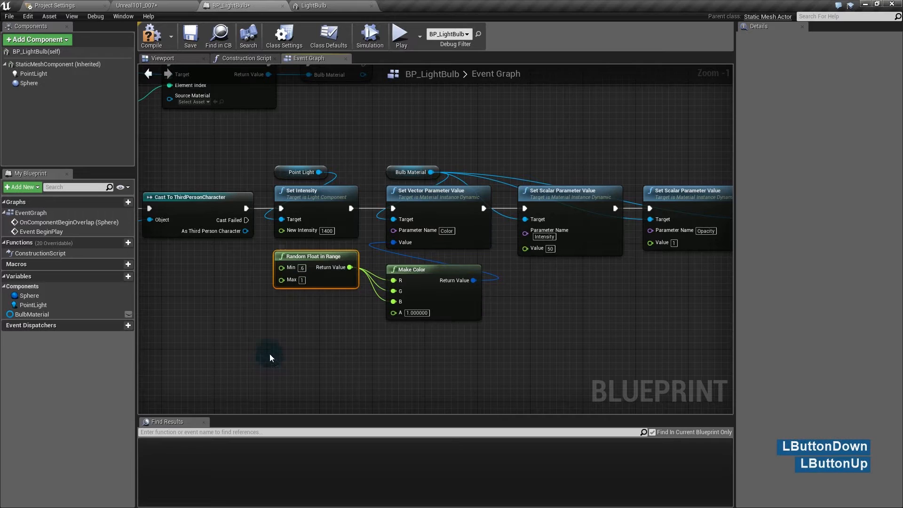
{"action": "left_click", "coordinate": [303, 267]}
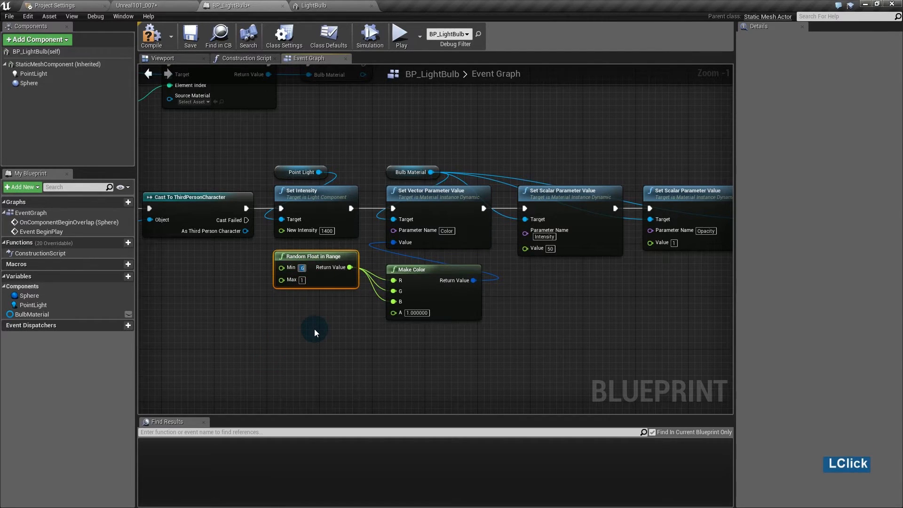
{"action": "type", "text": ".4"}
- Duplicate the Random Float in Range node twice, stack the copies below it, and wire one node each to Make Color's R, G and B
{"action": "key", "text": "ctrl+w"}
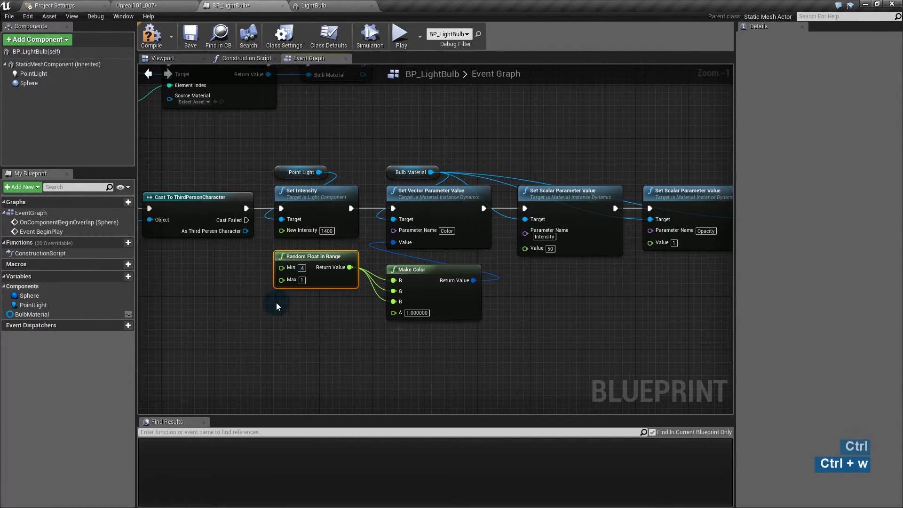
{"action": "left_click", "coordinate": [276, 293]}
{"action": "left_click", "coordinate": [304, 254]}
{"action": "key", "text": "ctrl+w"}
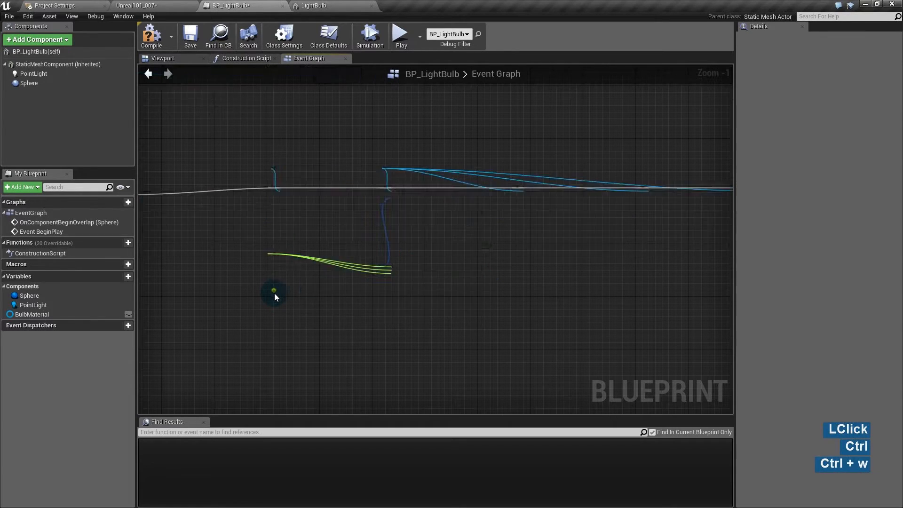
{"action": "key", "text": "ctrl+w"}
{"action": "left_click_drag", "start_coordinate": [351, 307], "coordinate": [351, 346]}
{"action": "left_click", "coordinate": [460, 357]}
- Compile the BP_LightBulb blueprint
{"action": "right_click_drag", "start_coordinate": [459, 359], "coordinate": [287, 380]}
{"action": "mouse_move", "coordinate": [575, 298]}
{"action": "right_mouse_down"}
{"action": "mouse_move", "coordinate": [492, 302]}
{"action": "mouse_move", "coordinate": [581, 295]}
{"action": "right_mouse_up"}
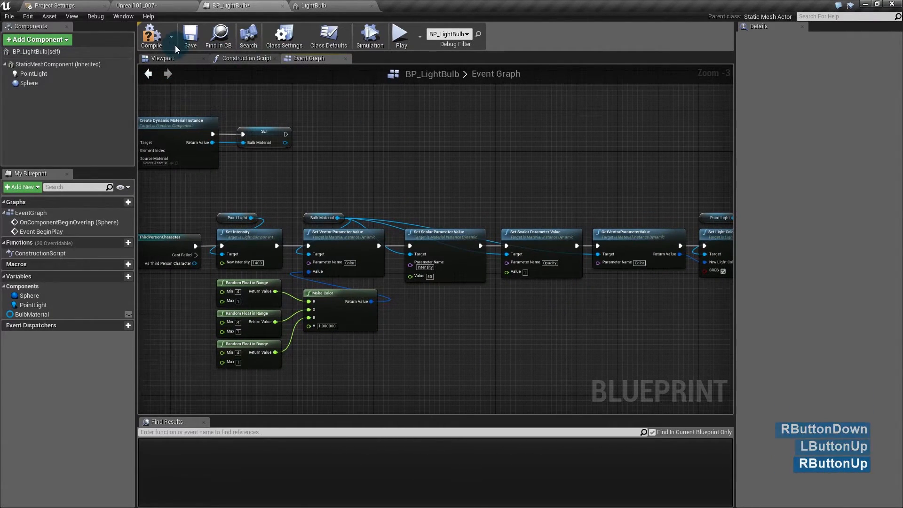
{"action": "left_click", "coordinate": [150, 37]}
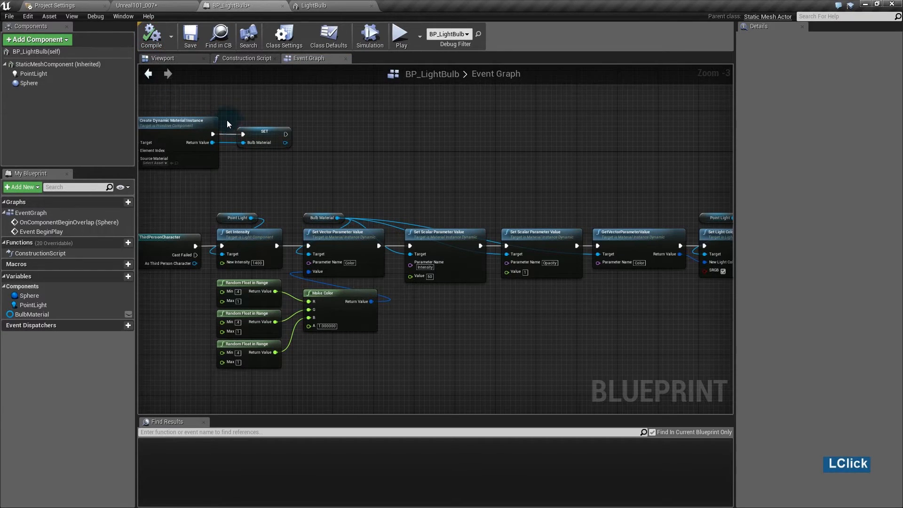
- Play the level and walk the character repeatedly in and out of the bulb's overlap sphere to check its random light colors, ending the session when done
{"action": "left_click", "coordinate": [396, 39]}
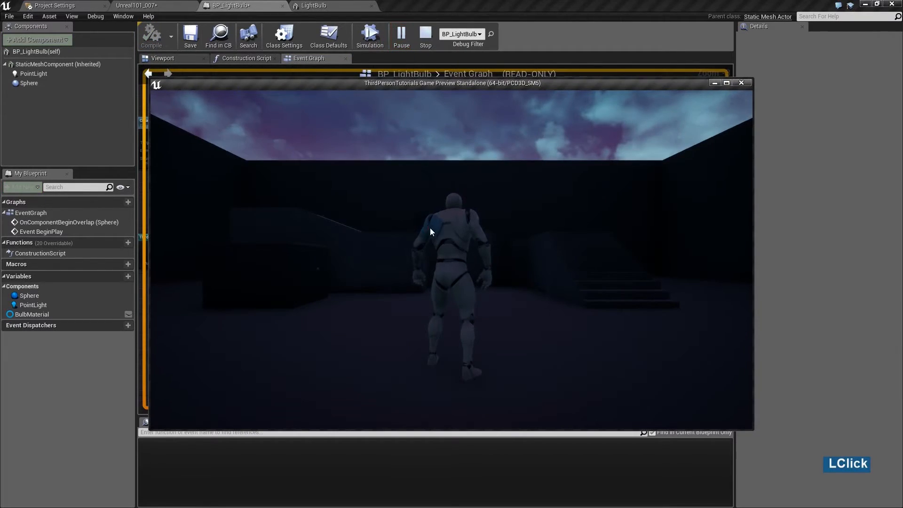
{"action": "key", "text": "w"}
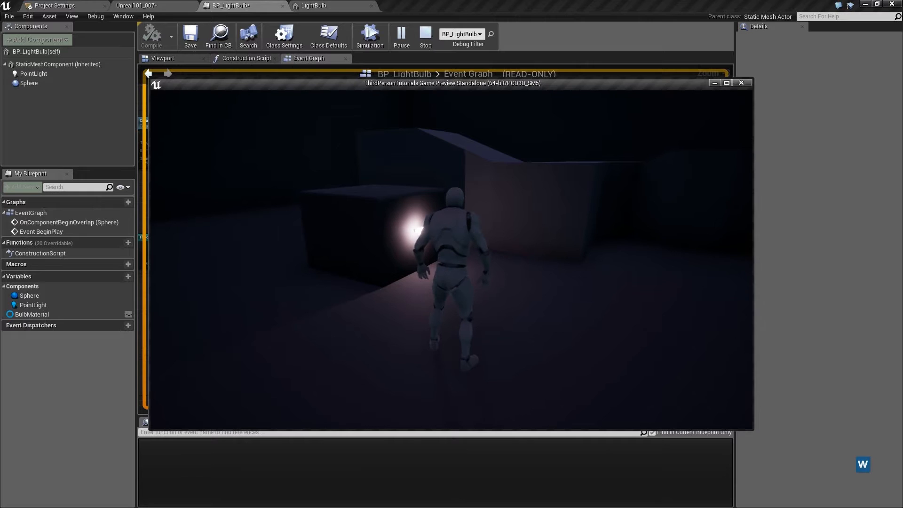
{"action": "key", "text": "s"}
{"action": "key", "text": "w"}
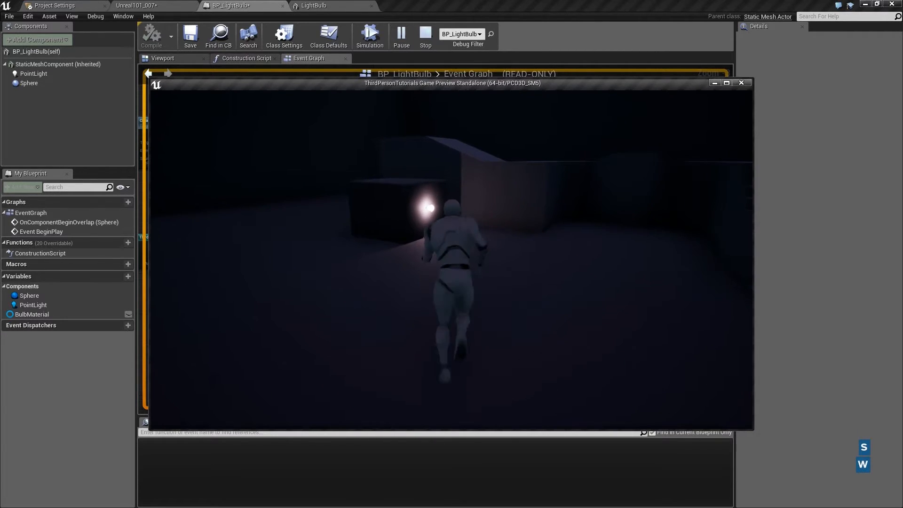
{"action": "key", "text": "w"}
{"action": "key", "text": "s"}
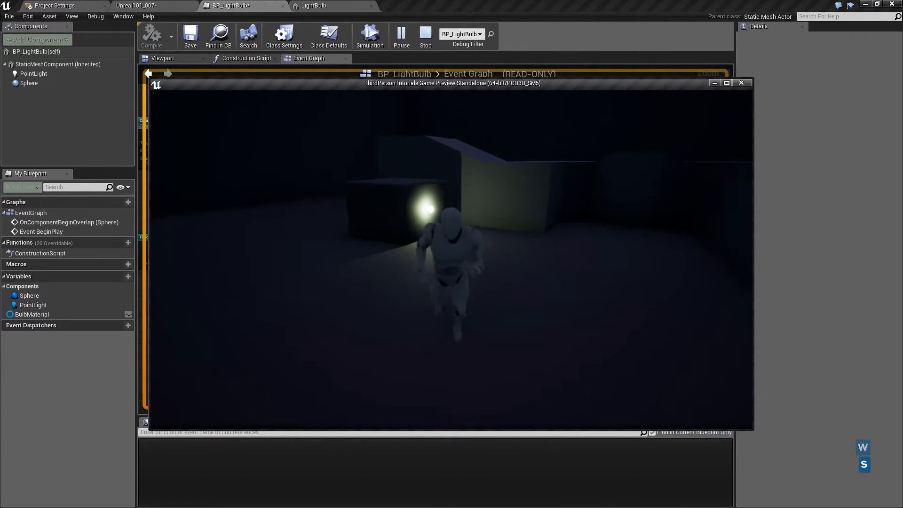
{"action": "key", "text": "w"}
{"action": "key", "text": "s"}
{"action": "key", "text": "w"}
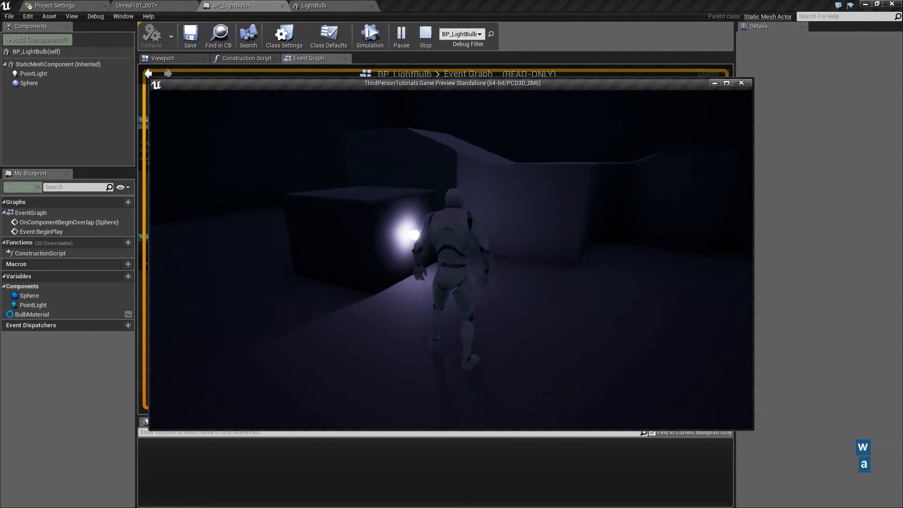
{"action": "key", "text": "a"}
{"action": "key", "text": "a"}
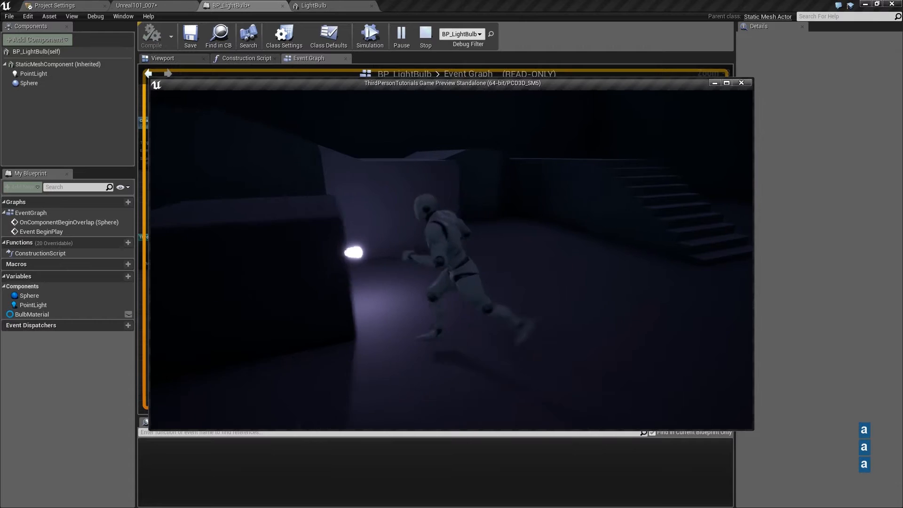
{"action": "key", "text": "s"}
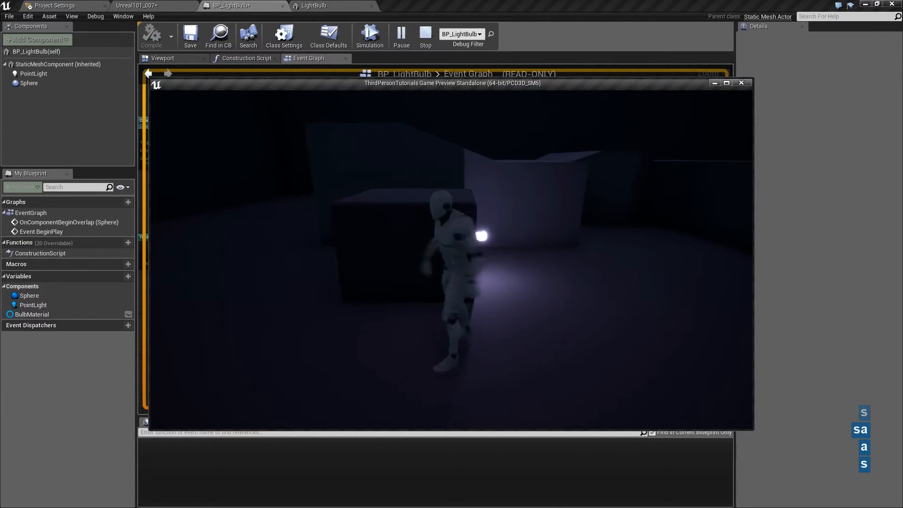
{"action": "key", "text": "w"}
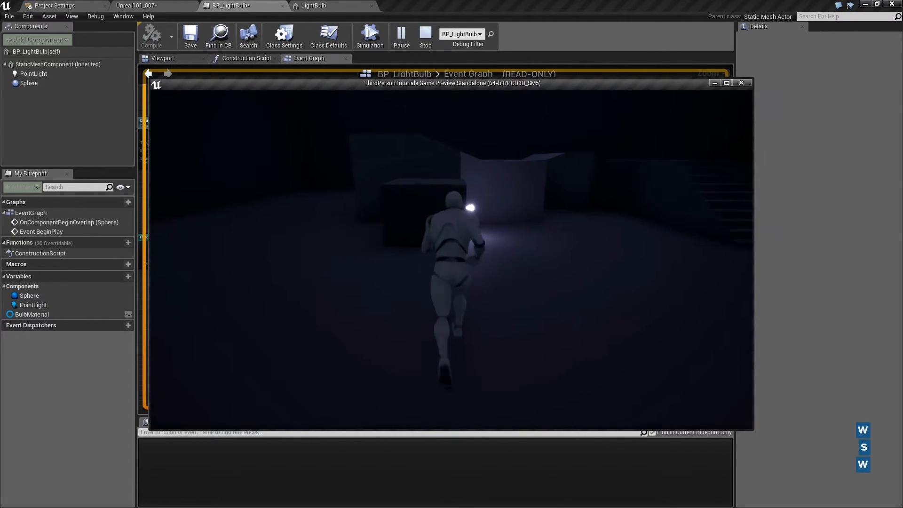
{"action": "key", "text": "s"}
{"action": "key", "text": "w"}
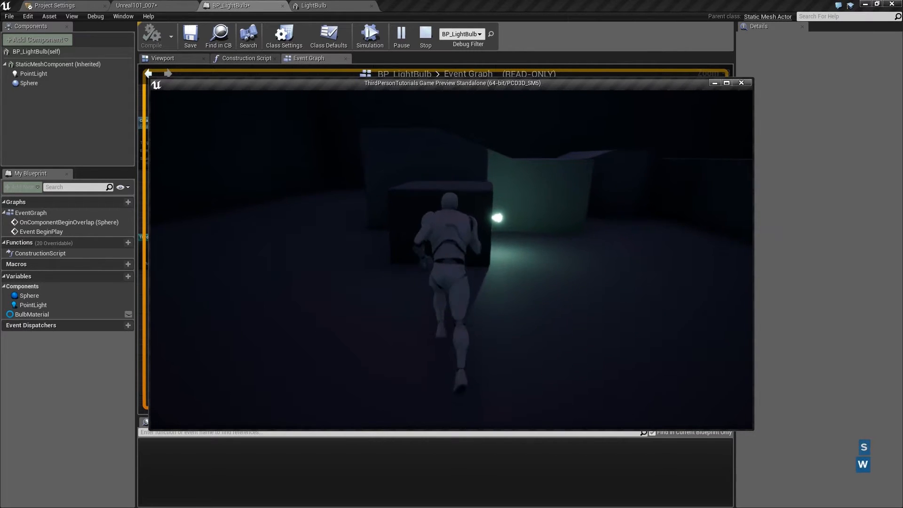
{"action": "key", "text": "s"}
{"action": "key", "text": "w"}
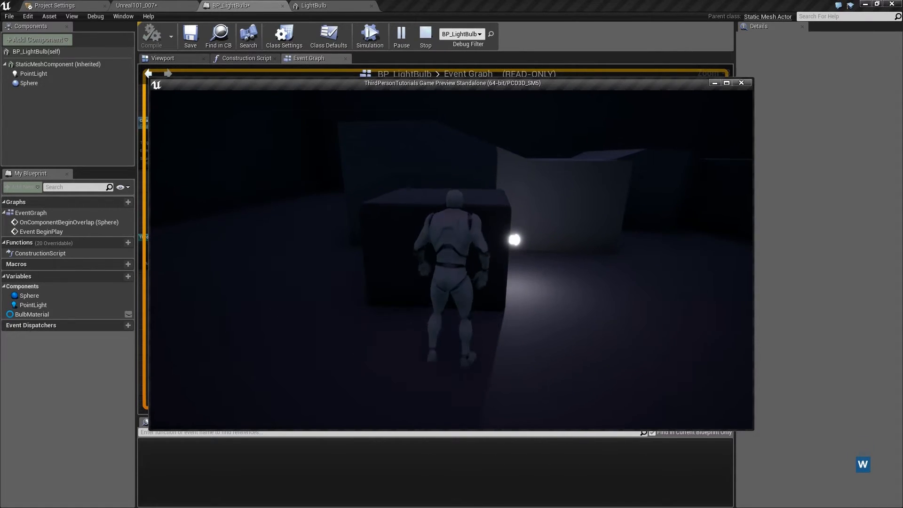
{"action": "key", "text": "d"}
{"action": "key", "text": "s"}
{"action": "key", "text": "a"}
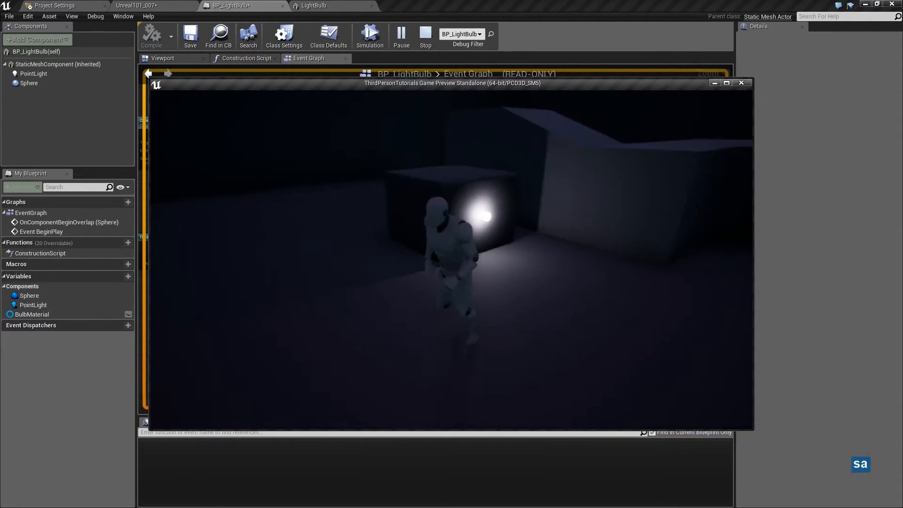
{"action": "key", "text": "w"}
{"action": "key", "text": "Escape"}
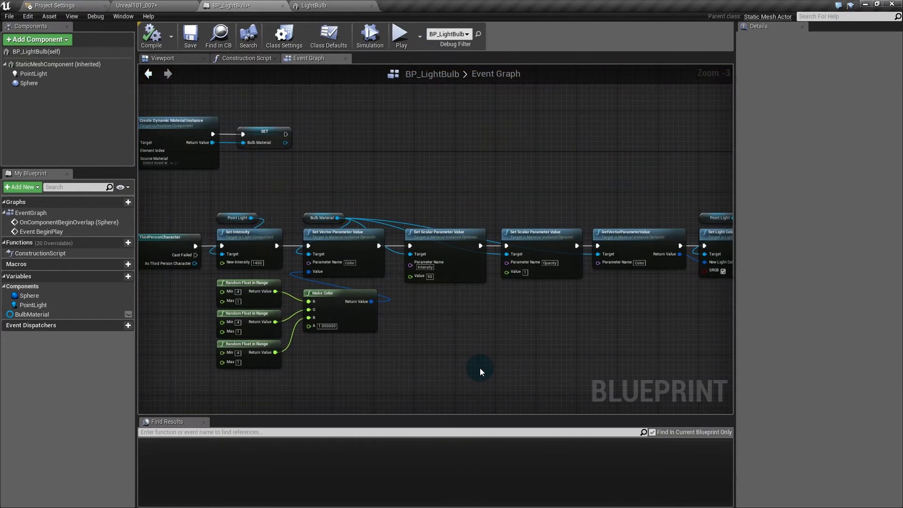
- Review the node chain of the Sphere's begin overlap event, including the light, material parameter and random color nodes
{"action": "left_click_drag", "start_coordinate": [232, 182], "coordinate": [684, 380]}
{"action": "left_click", "coordinate": [428, 357]}
{"action": "right_click_drag", "start_coordinate": [425, 357], "coordinate": [630, 297]}
{"action": "right_click_drag", "start_coordinate": [319, 269], "coordinate": [165, 281]}
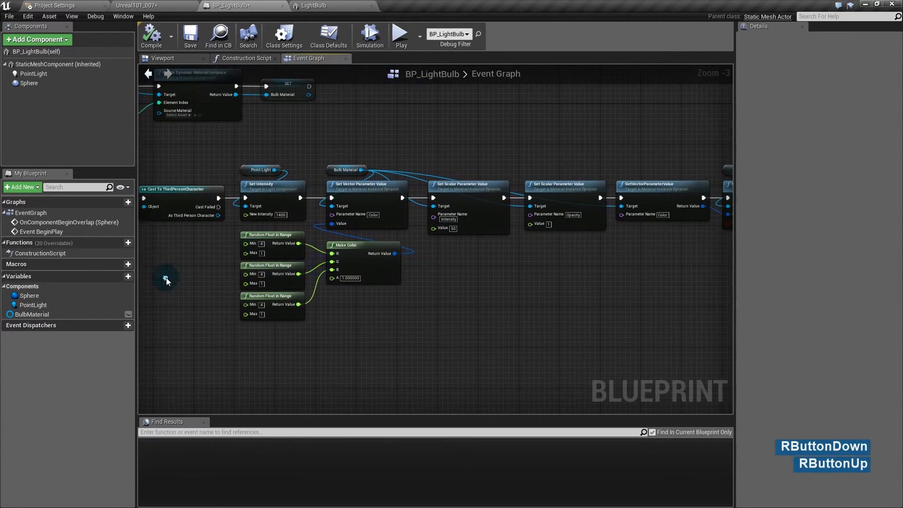
{"action": "left_click_drag", "start_coordinate": [275, 148], "coordinate": [632, 306]}
{"action": "left_click", "coordinate": [494, 348]}
{"action": "right_click_drag", "start_coordinate": [342, 342], "coordinate": [472, 310]}
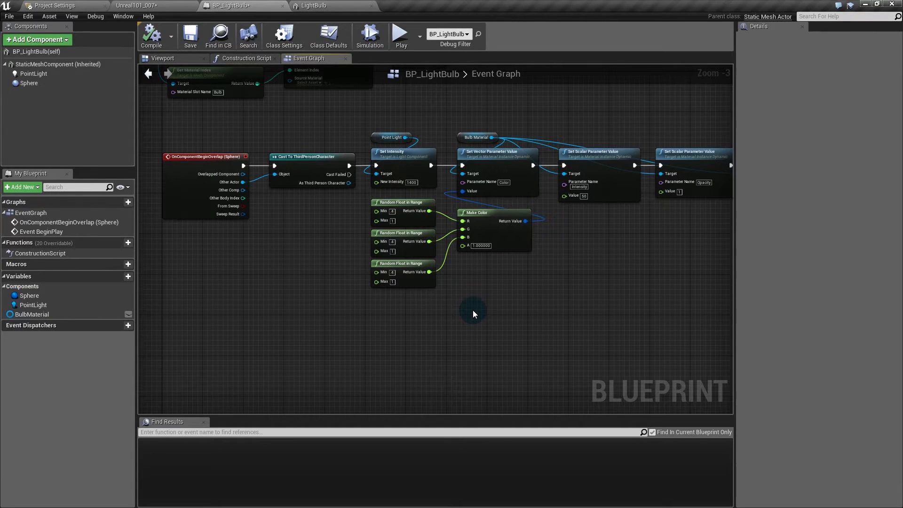
- Add an On Component End Overlap event for the Sphere component and place it below the begin overlap event
{"action": "right_click_drag", "start_coordinate": [271, 281], "coordinate": [359, 222]}
{"action": "right_click_drag", "start_coordinate": [289, 195], "coordinate": [284, 216]}
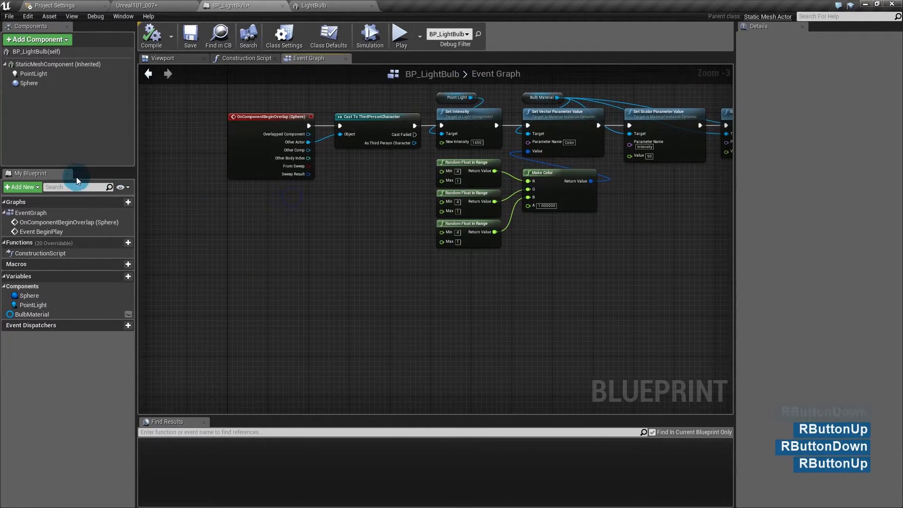
{"action": "left_click", "coordinate": [29, 83]}
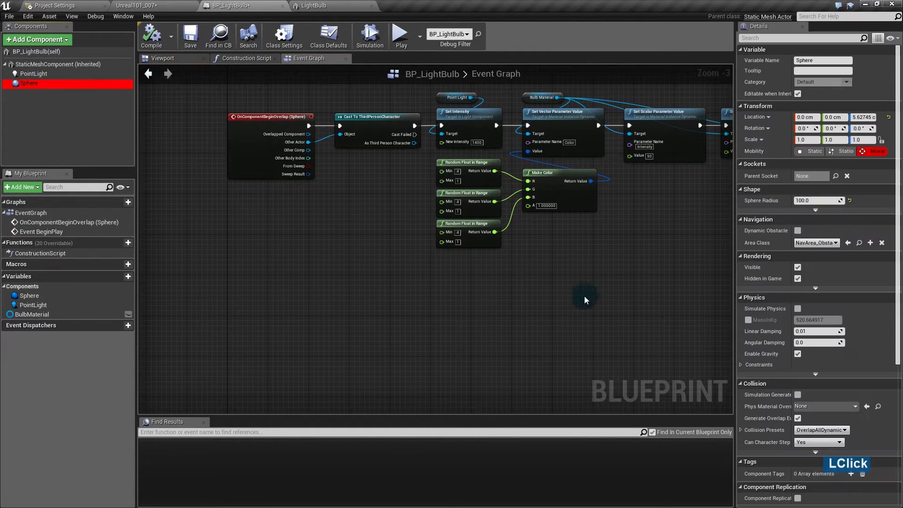
{"action": "scroll", "coordinate": [748, 329], "scroll_direction": "down", "scroll_amount": 10}
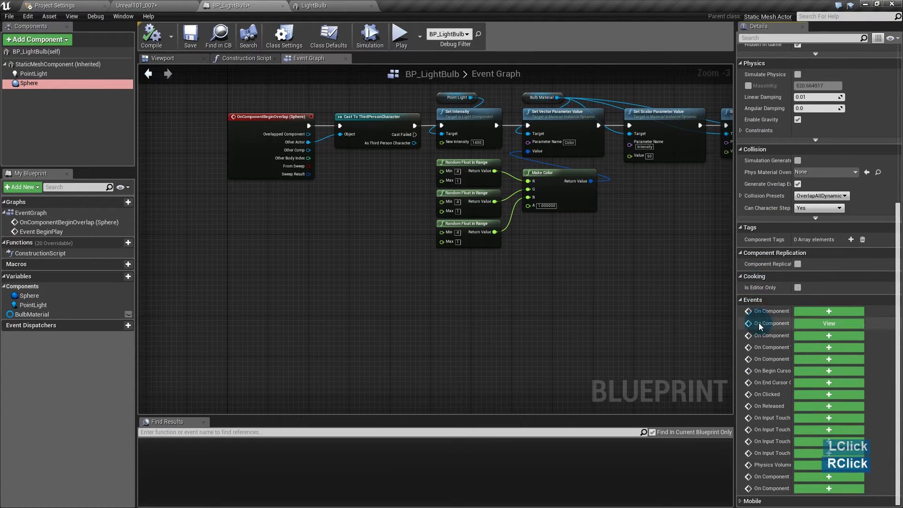
{"action": "left_click_drag", "start_coordinate": [793, 331], "coordinate": [806, 333]}
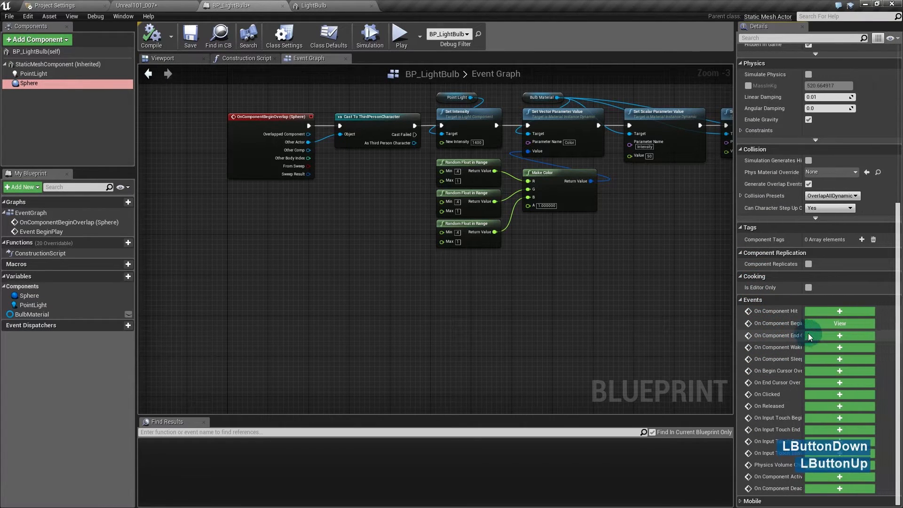
{"action": "left_click", "coordinate": [820, 335]}
{"action": "right_click_drag", "start_coordinate": [433, 202], "coordinate": [242, 314]}
{"action": "left_click_drag", "start_coordinate": [242, 315], "coordinate": [348, 307]}
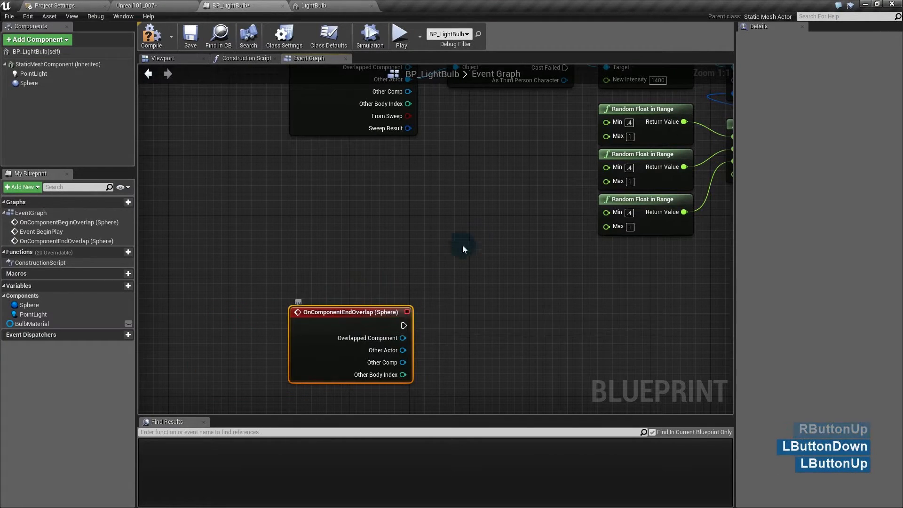
- Duplicate the Cast To ThirdPersonCharacter node beside the end overlap event and wire the event's execution and Other Actor into it
{"action": "right_click_drag", "start_coordinate": [492, 230], "coordinate": [354, 399]}
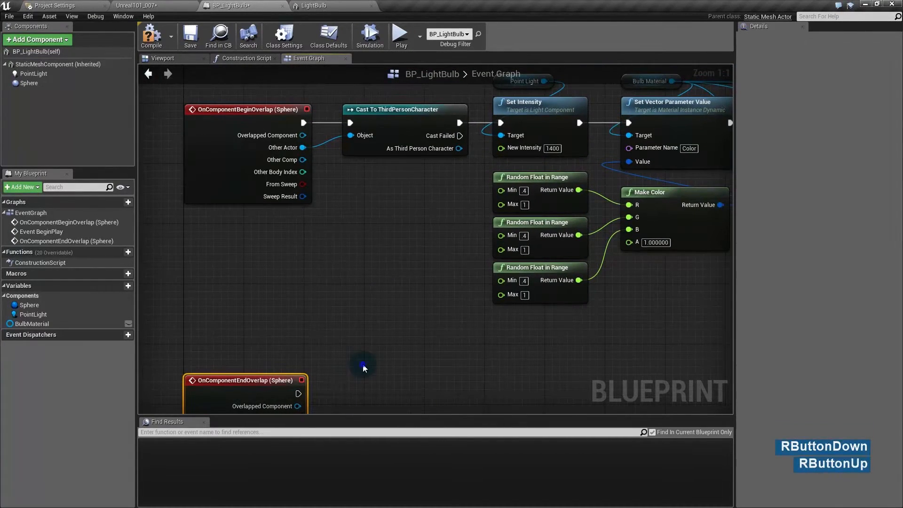
{"action": "right_click_drag", "start_coordinate": [363, 363], "coordinate": [363, 134]}
{"action": "left_click", "coordinate": [387, 317]}
{"action": "right_click_drag", "start_coordinate": [323, 368], "coordinate": [323, 301]}
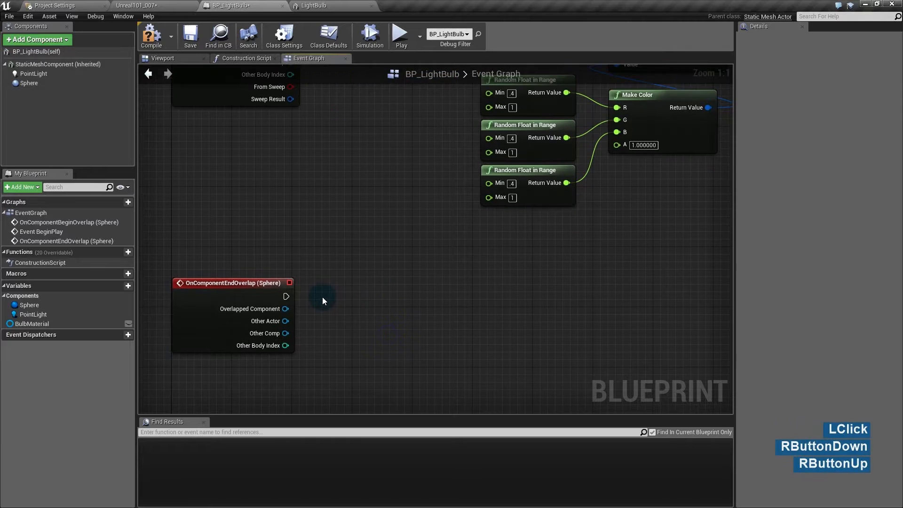
{"action": "key", "text": "ctrl+w"}
{"action": "left_click", "coordinate": [285, 308]}
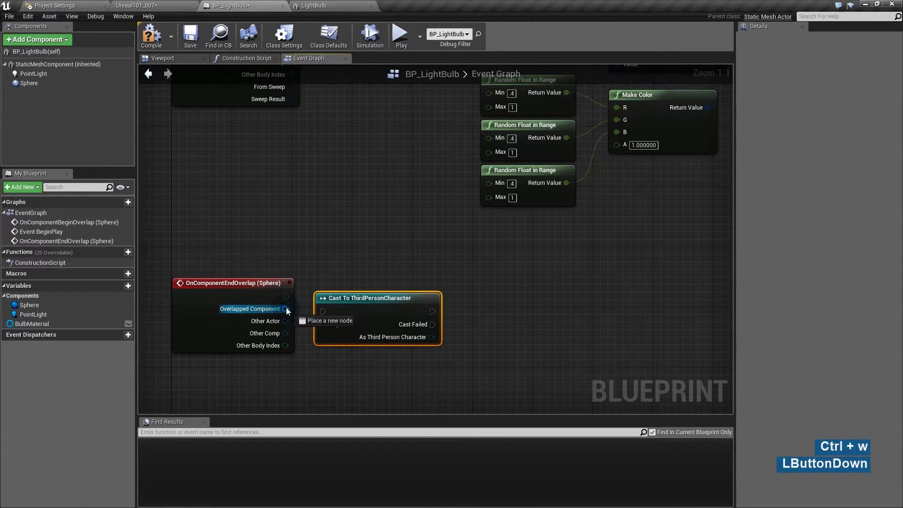
{"action": "left_click_drag", "start_coordinate": [284, 321], "coordinate": [333, 286]}
{"action": "left_click", "coordinate": [509, 269]}
- Copy the begin overlap's light, material and color nodes, paste them beside the end overlap's cast, and connect the cast to Set Intensity
{"action": "right_click_drag", "start_coordinate": [509, 270], "coordinate": [374, 346]}
{"action": "scroll", "coordinate": [374, 346], "scroll_direction": "down", "scroll_amount": 1}
{"action": "scroll", "coordinate": [374, 346], "scroll_direction": "down", "scroll_amount": 1}
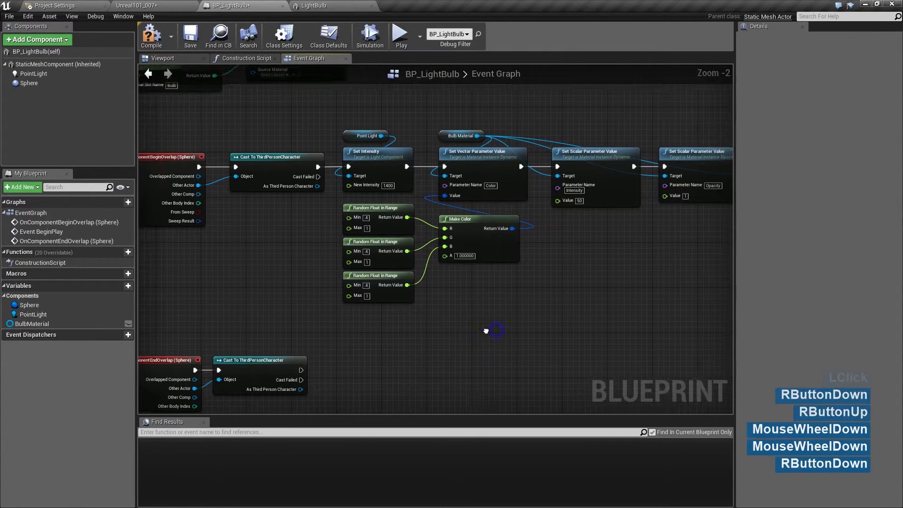
{"action": "right_click_drag", "start_coordinate": [484, 329], "coordinate": [407, 335]}
{"action": "scroll", "coordinate": [406, 335], "scroll_direction": "down", "scroll_amount": 1}
{"action": "right_click_drag", "start_coordinate": [526, 306], "coordinate": [443, 293]}
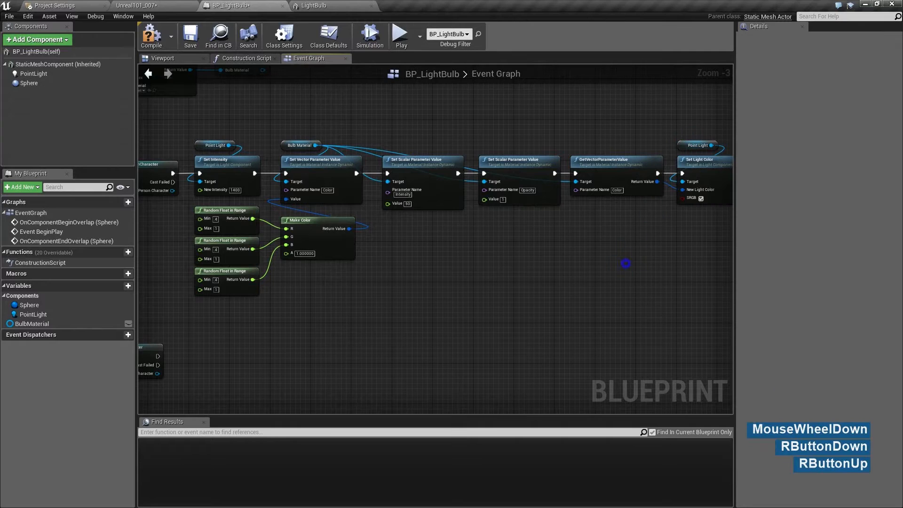
{"action": "right_click_drag", "start_coordinate": [626, 264], "coordinate": [640, 279]}
{"action": "left_click_drag", "start_coordinate": [665, 131], "coordinate": [226, 340]}
{"action": "right_click_drag", "start_coordinate": [226, 340], "coordinate": [393, 278]}
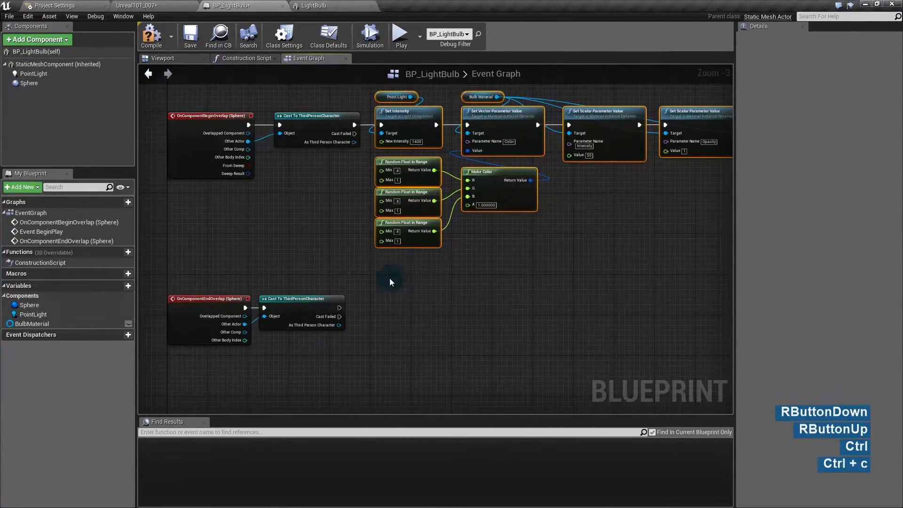
{"action": "key", "text": "ctrl+v"}
{"action": "left_click_drag", "start_coordinate": [386, 284], "coordinate": [492, 299]}
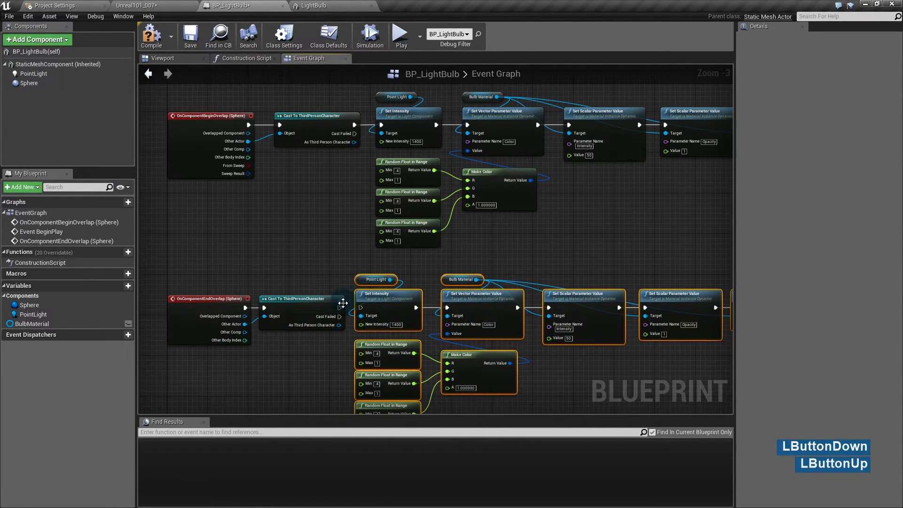
{"action": "left_click_drag", "start_coordinate": [339, 308], "coordinate": [361, 308]}
{"action": "left_click", "coordinate": [335, 368]}
- Set New Intensity to 0 on the end overlap's Set Intensity node
{"action": "right_click_drag", "start_coordinate": [335, 368], "coordinate": [307, 277]}
{"action": "scroll", "coordinate": [348, 253], "scroll_direction": "up", "scroll_amount": 2}
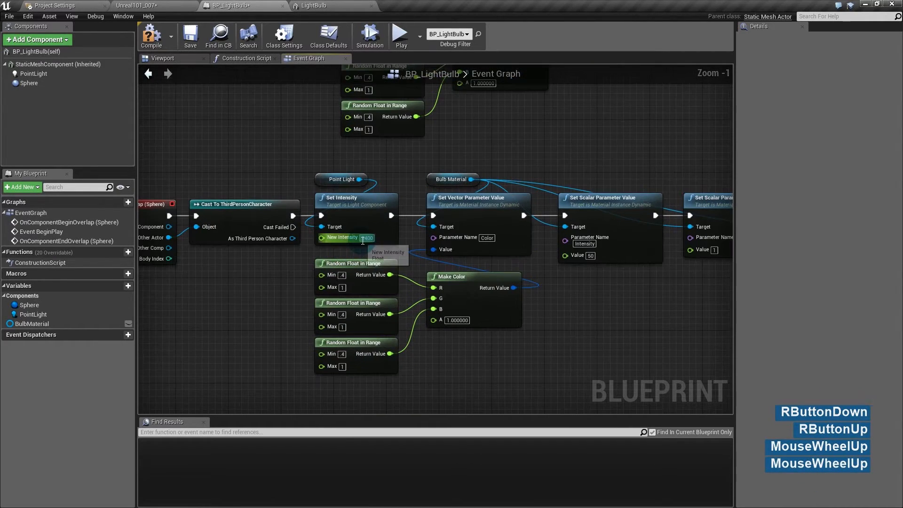
{"action": "left_click", "coordinate": [365, 238]}
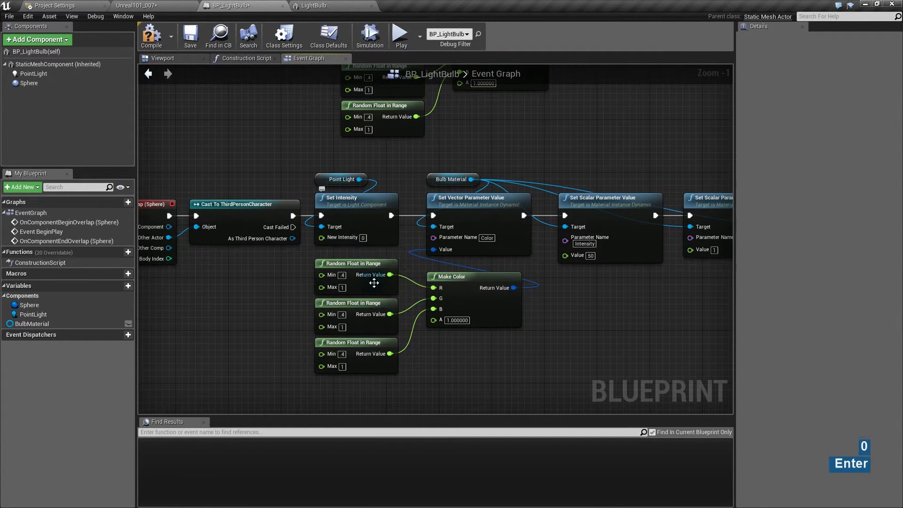
- Delete the end overlap's Set Vector Parameter Value, Make Color and Random Float nodes, and connect Set Intensity to the Intensity scalar parameter node
{"action": "right_click_drag", "start_coordinate": [438, 343], "coordinate": [356, 345]}
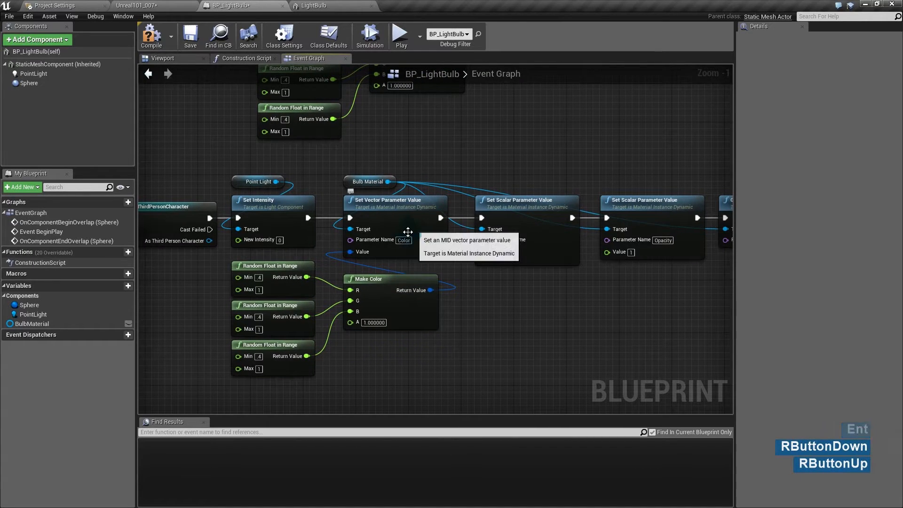
{"action": "left_click_drag", "start_coordinate": [389, 397], "coordinate": [288, 258]}
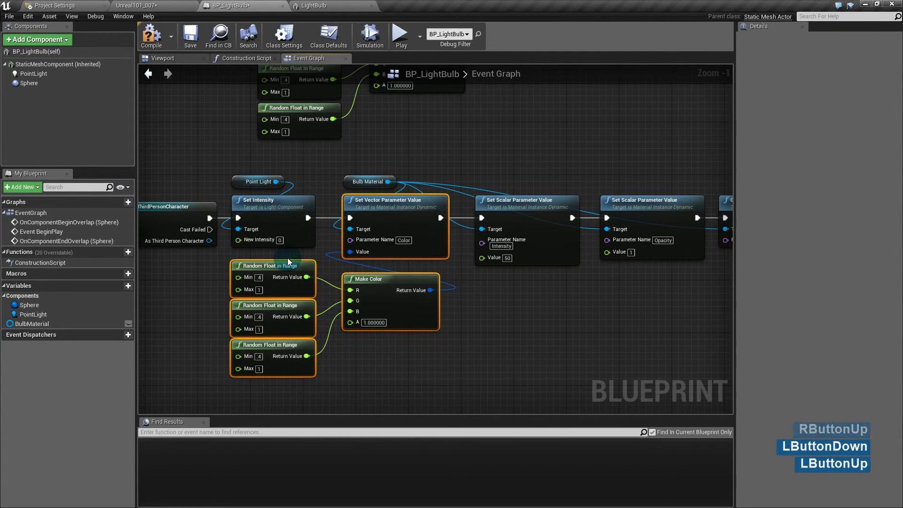
{"action": "key", "text": "Delete"}
{"action": "left_click_drag", "start_coordinate": [306, 218], "coordinate": [482, 218]}
{"action": "right_click_drag", "start_coordinate": [465, 321], "coordinate": [330, 325]}
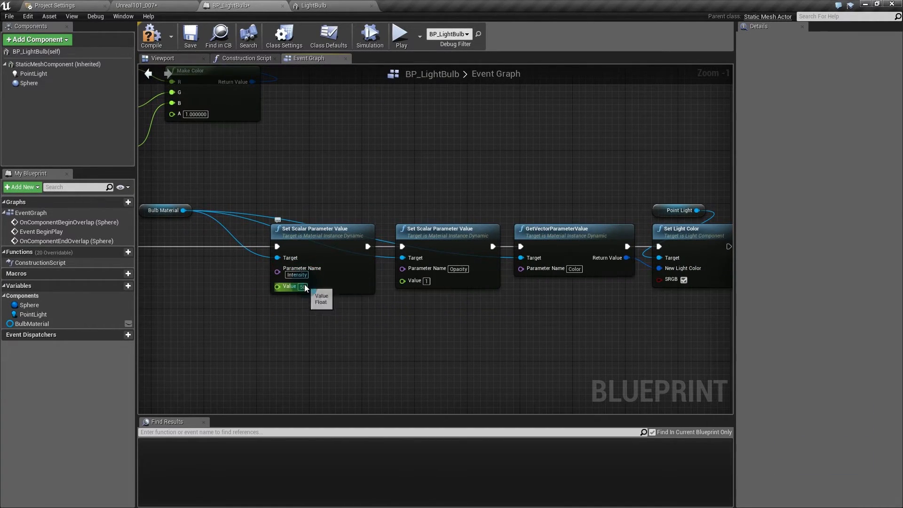
- Set the end overlap's Intensity scalar parameter to 0 and its Opacity scalar parameter to .25
{"action": "left_click", "coordinate": [306, 287]}
{"action": "type", "text": "0"}
{"action": "key", "text": "Return"}
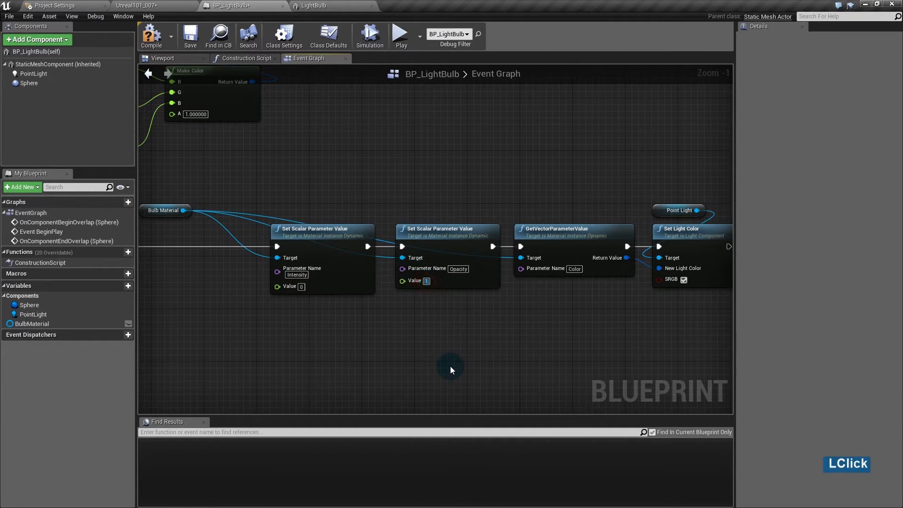
{"action": "type", "text": ".25"}
- Delete the end overlap's GetVectorParameterValue and Set Light Color nodes together with their Point Light reference
{"action": "right_click_drag", "start_coordinate": [572, 301], "coordinate": [401, 298]}
{"action": "left_click_drag", "start_coordinate": [422, 174], "coordinate": [548, 335]}
{"action": "key", "text": "Delete"}
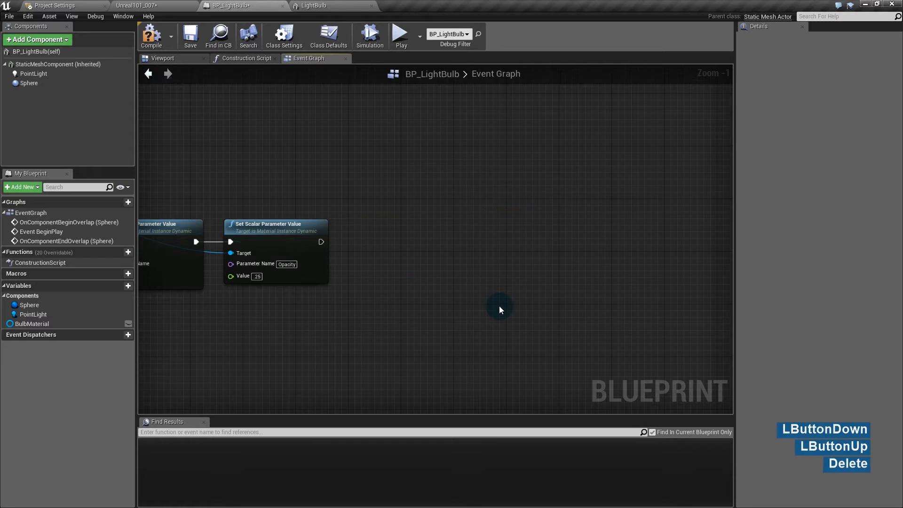
- Move the end overlap's Bulb Material and scalar parameter nodes close to its Set Intensity node
{"action": "scroll", "coordinate": [398, 304], "scroll_direction": "down", "scroll_amount": 2}
{"action": "right_click_drag", "start_coordinate": [398, 303], "coordinate": [631, 305]}
{"action": "left_click_drag", "start_coordinate": [633, 239], "coordinate": [452, 335]}
{"action": "left_click_drag", "start_coordinate": [387, 253], "coordinate": [320, 250]}
{"action": "left_click", "coordinate": [404, 194]}
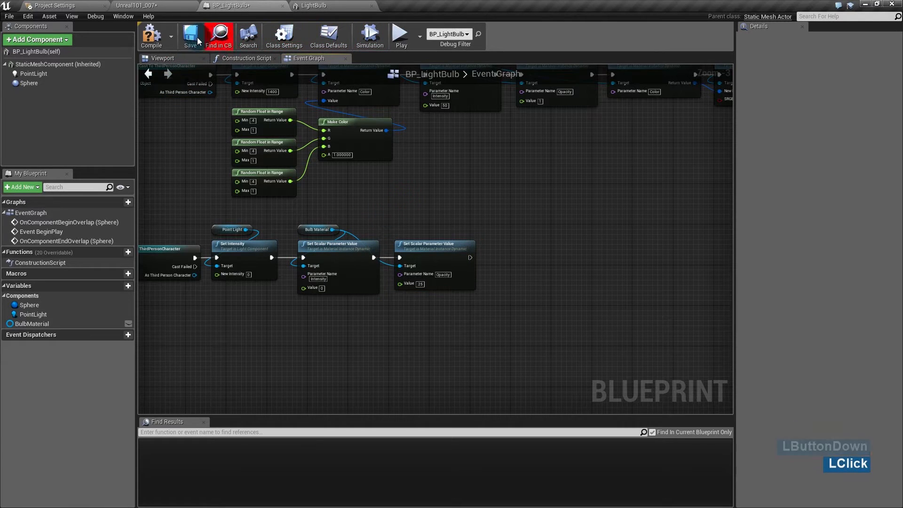
- Play the level and walk the character in and out of the bulb's sphere to check its switching on and off, ending the session when done
{"action": "left_click", "coordinate": [403, 37]}
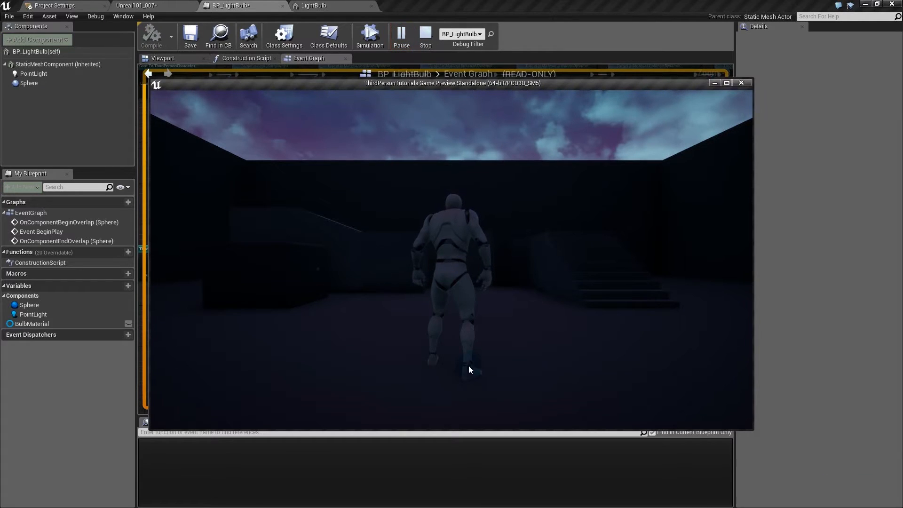
{"action": "key", "text": "d"}
{"action": "key", "text": "w"}
{"action": "key", "text": "a"}
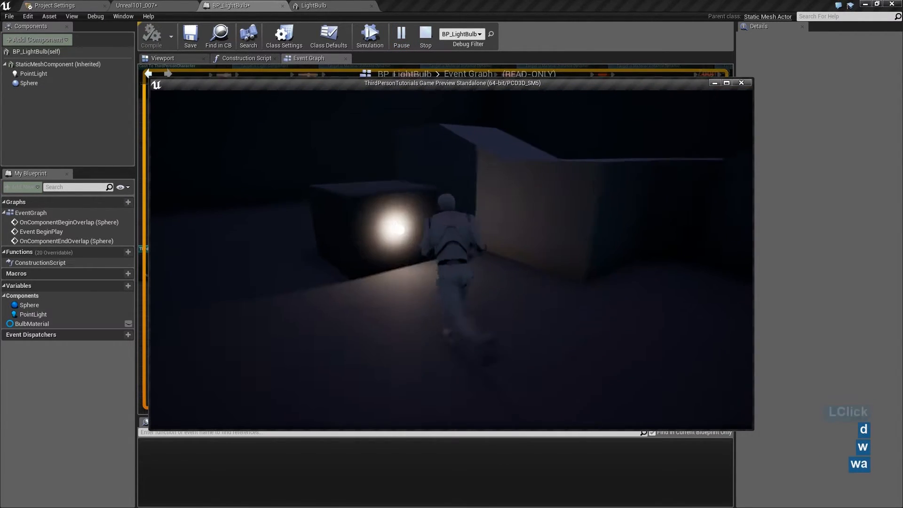
{"action": "key", "text": "s"}
{"action": "key", "text": "w"}
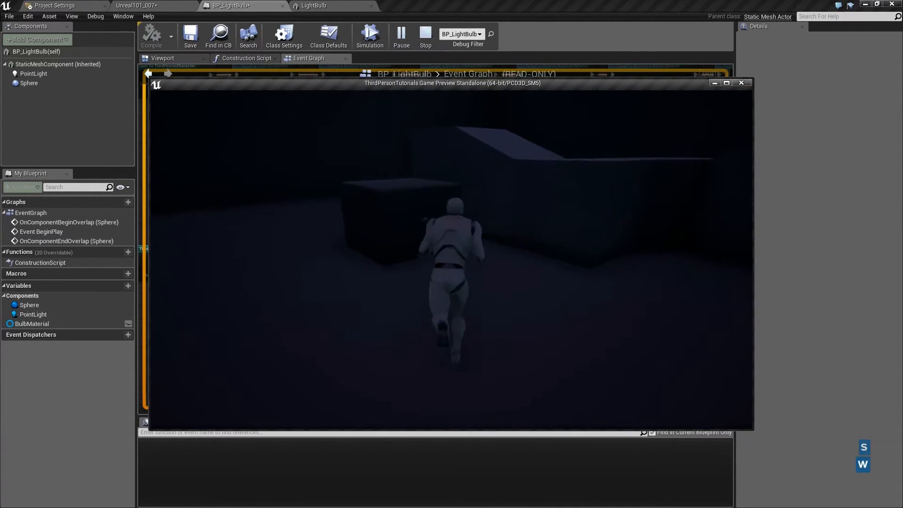
{"action": "key", "text": "s"}
{"action": "key", "text": "w"}
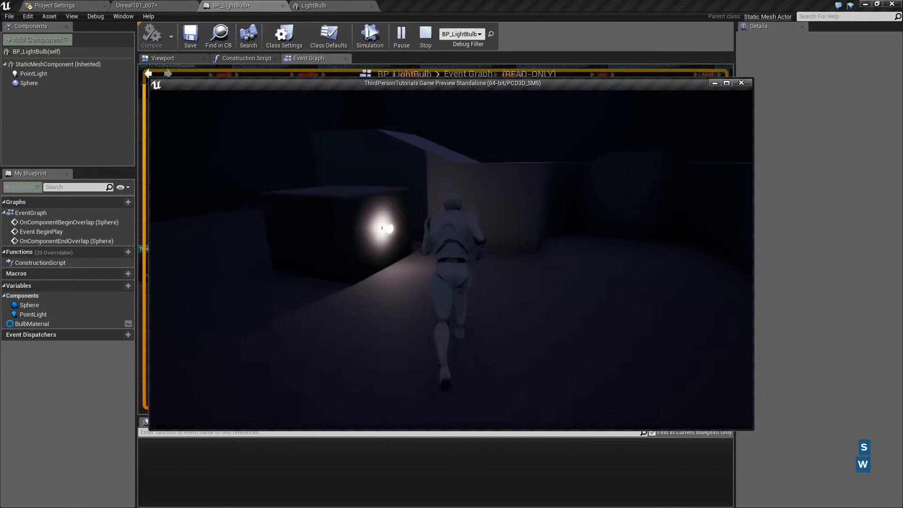
{"action": "key", "text": "s"}
{"action": "key", "text": "w"}
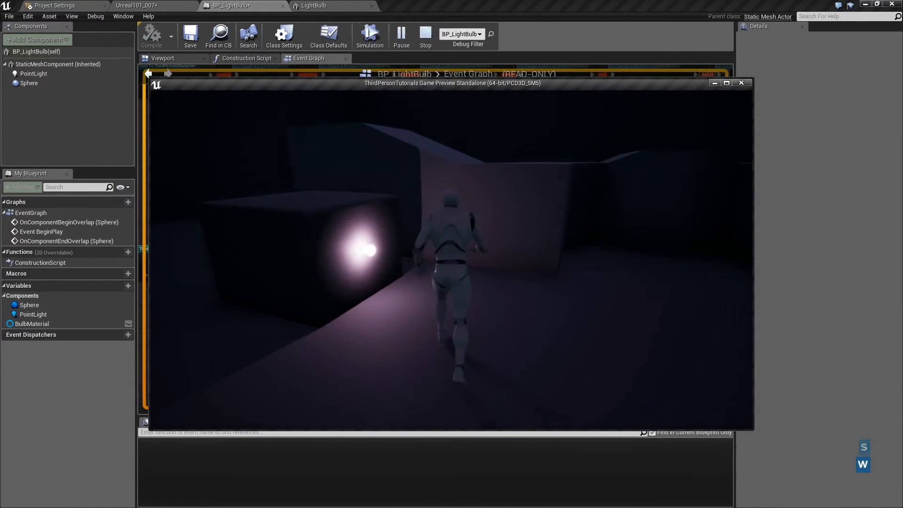
{"action": "key", "text": "s"}
{"action": "key", "text": "w"}
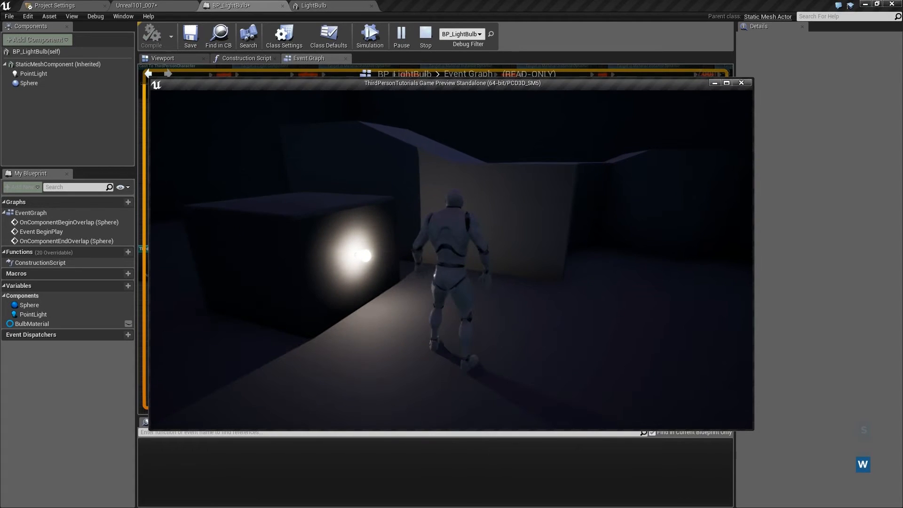
{"action": "key", "text": "d"}
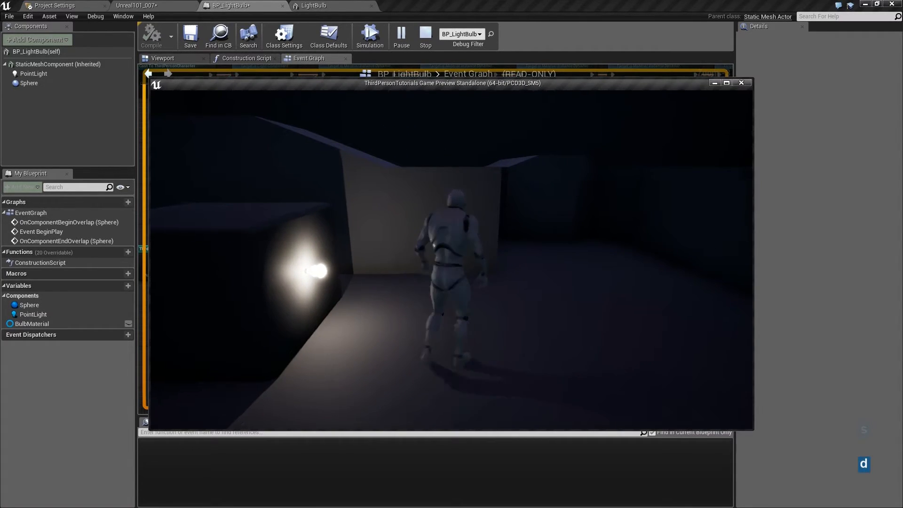
{"action": "key", "text": "s"}
{"action": "key", "text": "w"}
{"action": "key", "text": "s"}
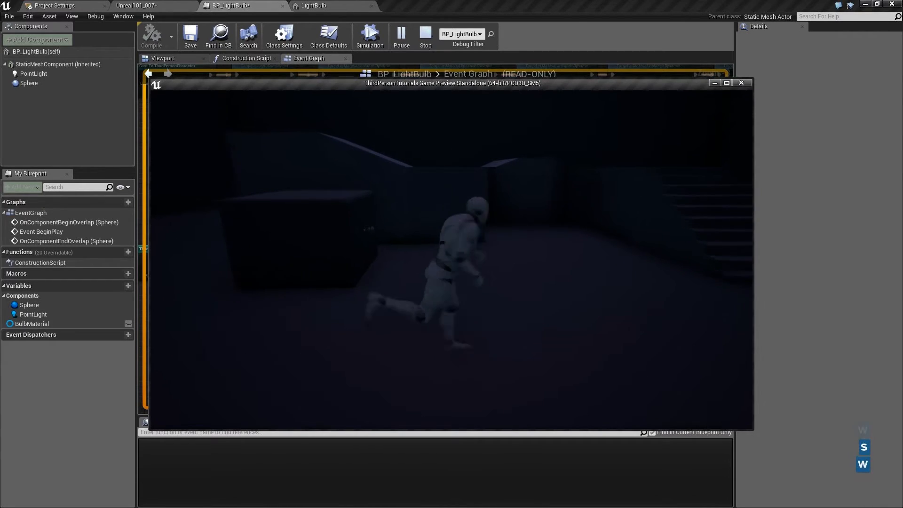
{"action": "key", "text": "w"}
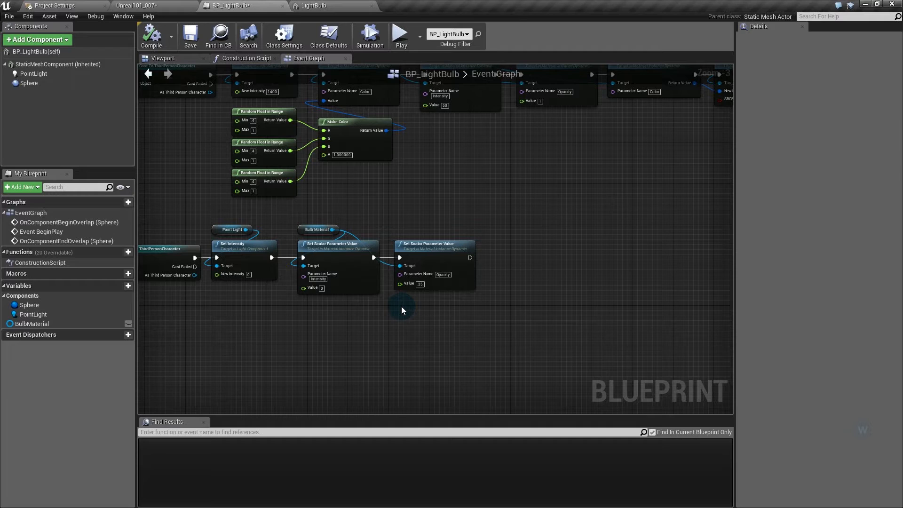
- Go to the Unreal101_007 level and examine the cube, ramp and walkway meshes around the light bulb
{"action": "left_click", "coordinate": [162, 8]}
{"action": "key", "text": "s"}
{"action": "right_click_drag", "start_coordinate": [397, 191], "coordinate": [397, 192]}
{"action": "key", "text": "e"}
{"action": "key", "text": "w"}
{"action": "key", "text": "s"}
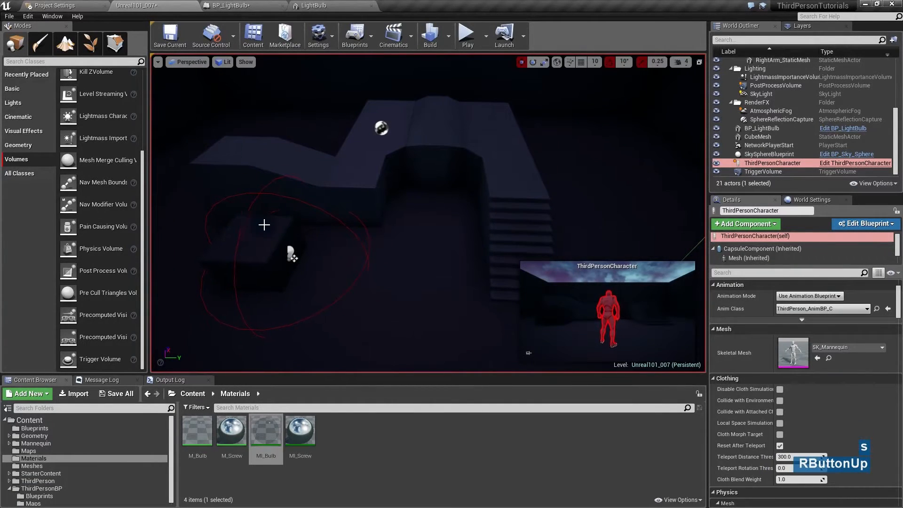
{"action": "left_click", "coordinate": [261, 226]}
{"action": "left_click", "coordinate": [249, 149]}
{"action": "left_click", "coordinate": [438, 126]}
{"action": "left_click", "coordinate": [480, 125]}
{"action": "left_click", "coordinate": [510, 179]}
{"action": "left_click", "coordinate": [510, 180]}
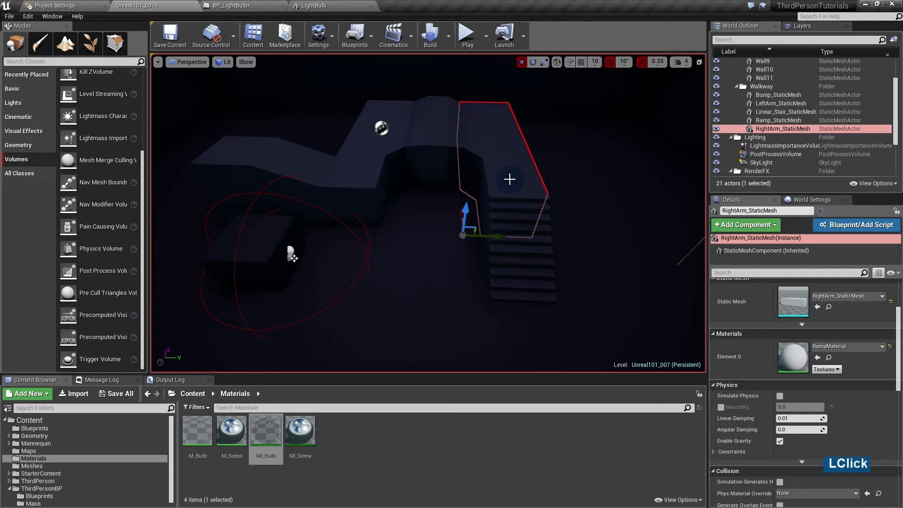
{"action": "right_click_drag", "start_coordinate": [419, 283], "coordinate": [418, 283]}
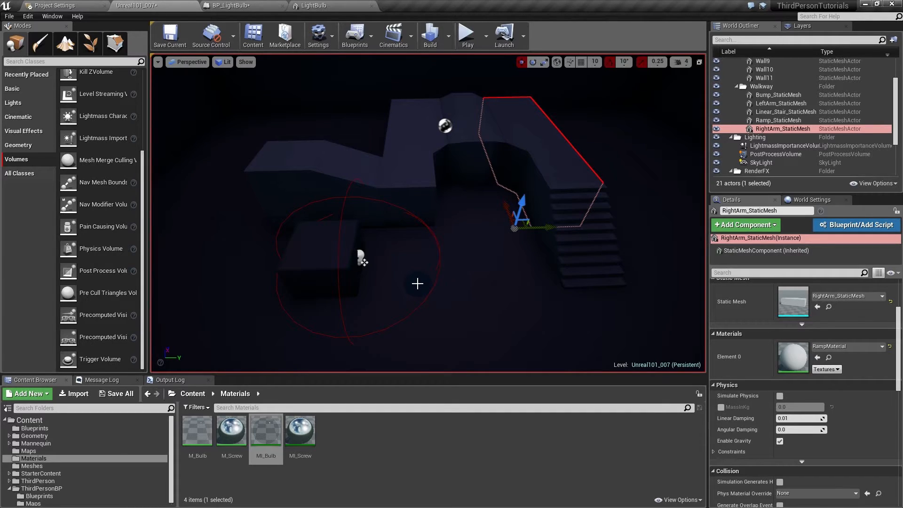
- Create a material named M_Basic in the Materials folder and open it for editing
{"action": "left_click", "coordinate": [331, 450]}
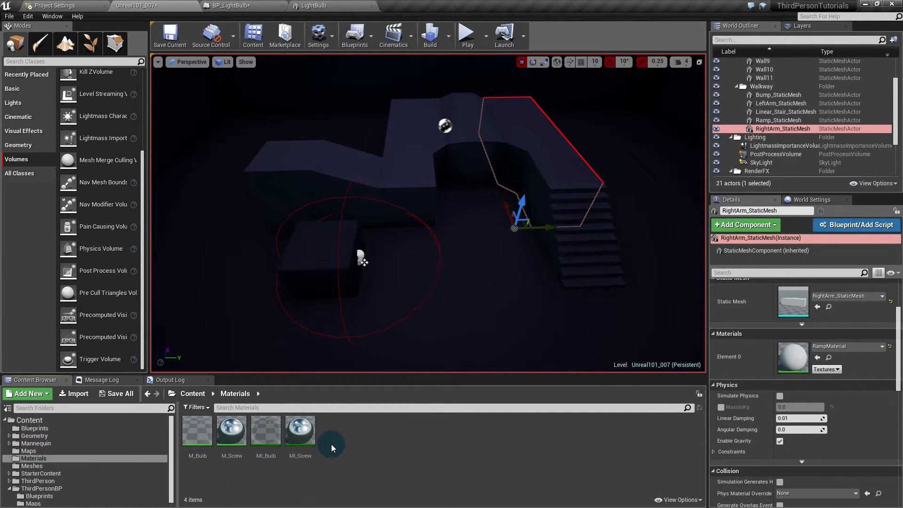
{"action": "right_click", "coordinate": [340, 445]}
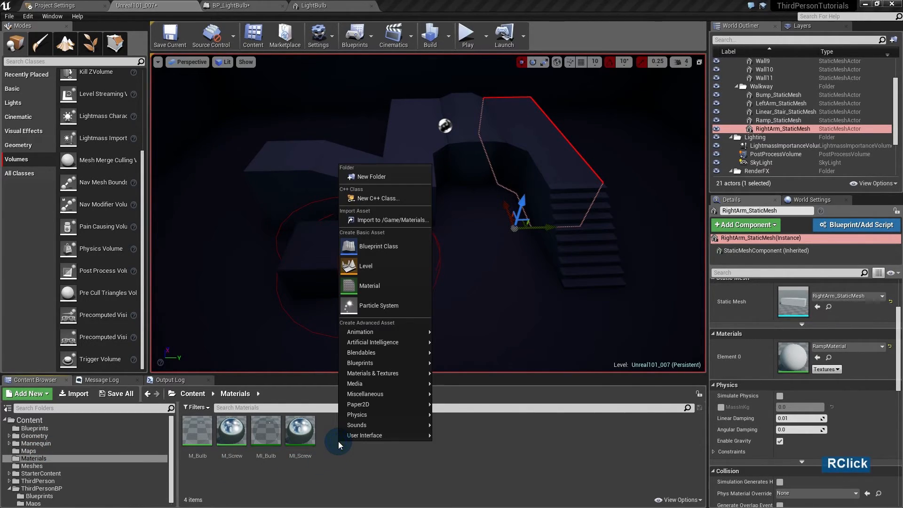
{"action": "left_click", "coordinate": [364, 284]}
{"action": "type", "text": "M_Basic"}
{"action": "key", "text": "Return"}
{"action": "double_click", "coordinate": [194, 423]}
{"action": "right_click_drag", "start_coordinate": [395, 182], "coordinate": [526, 228]}
{"action": "key", "text": "Delete"}
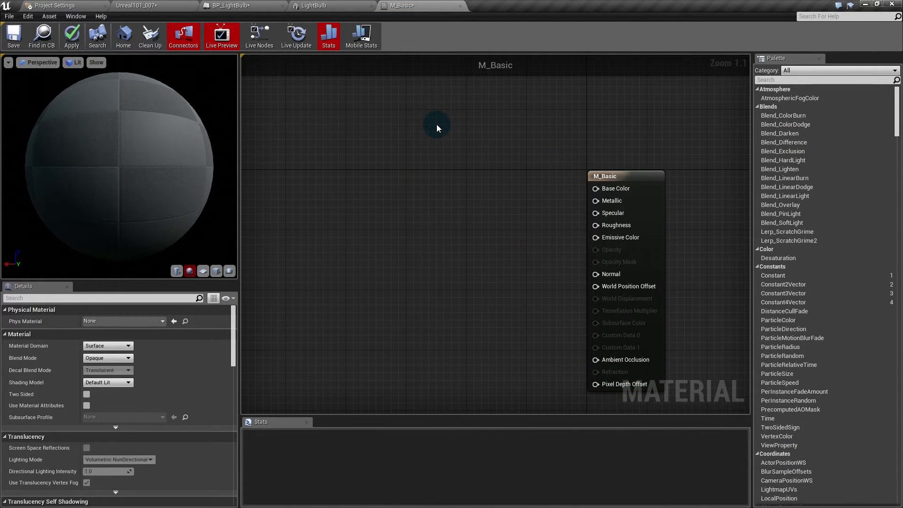
- Add a vector parameter named BaseColor to the M_Basic graph
{"action": "left_click", "coordinate": [409, 126]}
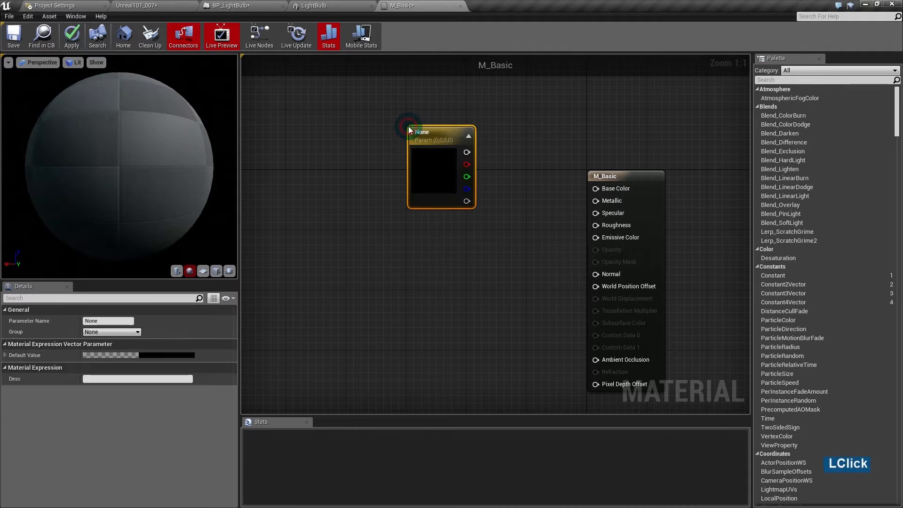
{"action": "type", "text": "BaseColor"}
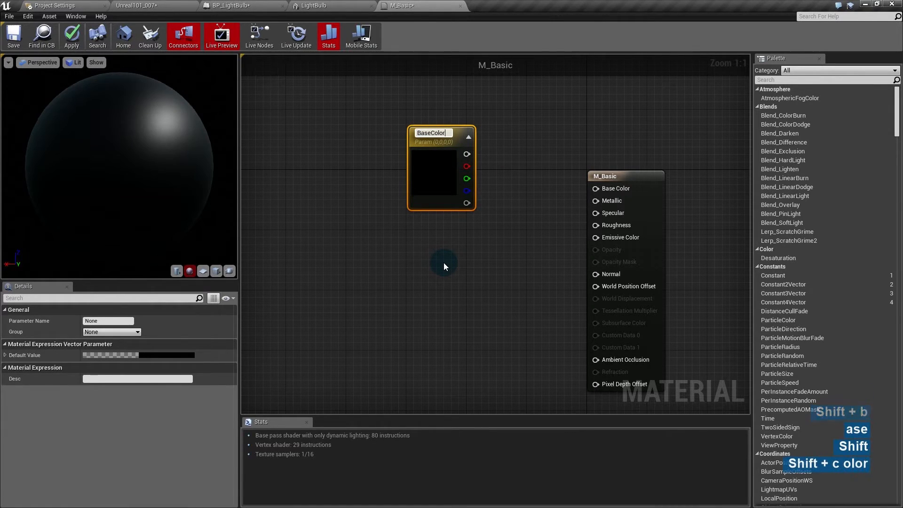
{"action": "key", "text": "Return"}
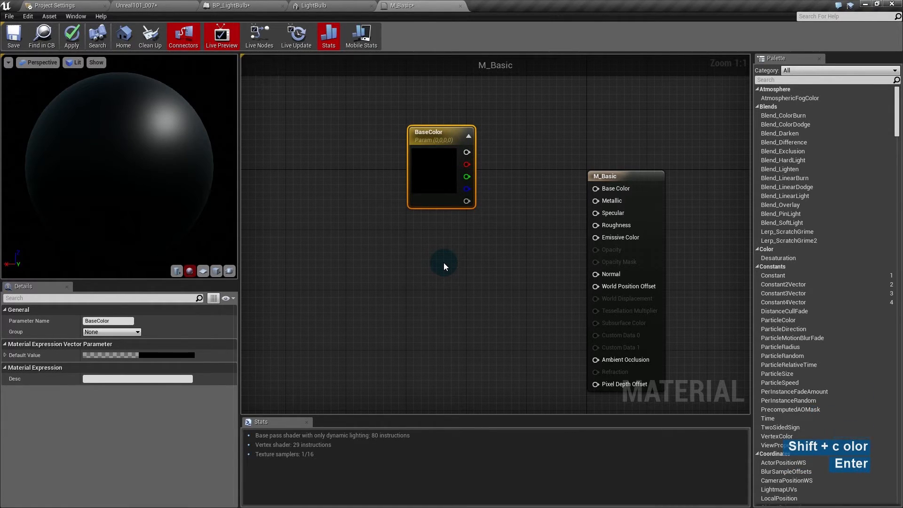
- Set BaseColor's default to orange (0.975, 0.394, 0) and connect the parameter to the material's Base Color input
{"action": "left_click_drag", "start_coordinate": [434, 170], "coordinate": [432, 129]}
{"action": "double_click", "coordinate": [432, 129]}
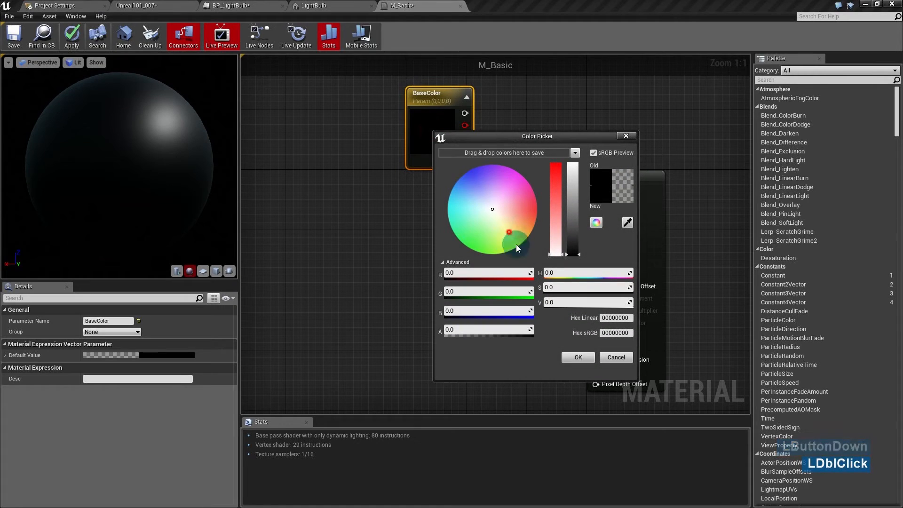
{"action": "left_click", "coordinate": [515, 248]}
{"action": "left_click", "coordinate": [576, 162]}
{"action": "left_click_drag", "start_coordinate": [515, 248], "coordinate": [534, 227]}
{"action": "left_click", "coordinate": [578, 357]}
{"action": "left_click_drag", "start_coordinate": [480, 113], "coordinate": [603, 191]}
- Add a scalar parameter named Metallic below BaseColor and connect it to the material's Metallic input
{"action": "left_click", "coordinate": [445, 210]}
{"action": "left_click", "coordinate": [427, 202]}
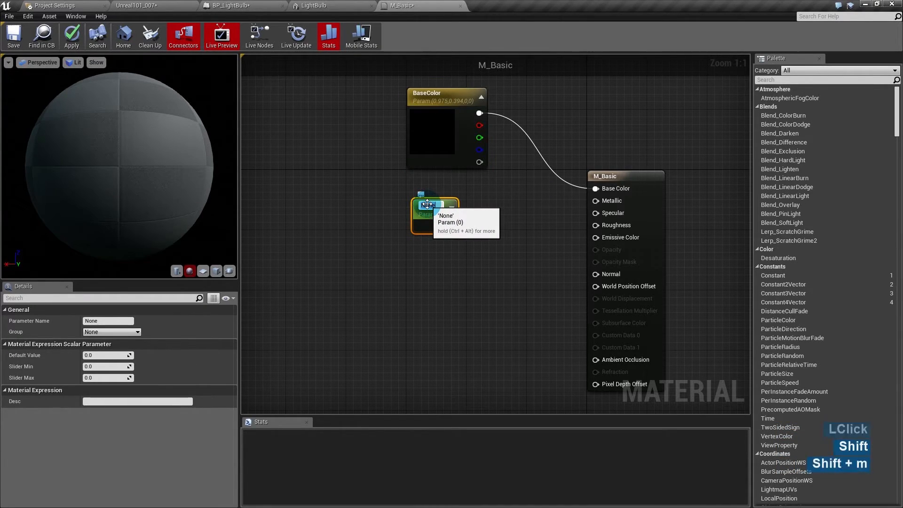
{"action": "type", "text": "Metallic"}
{"action": "key", "text": "Return"}
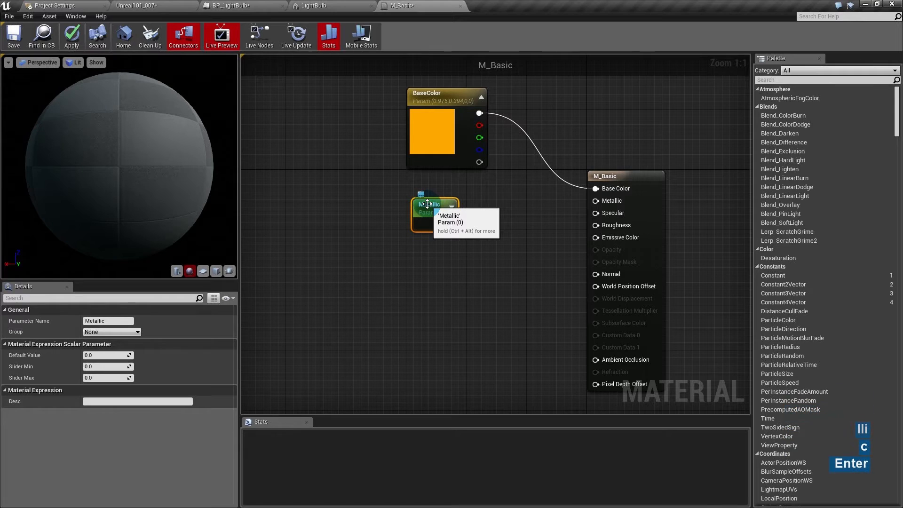
{"action": "left_click_drag", "start_coordinate": [450, 225], "coordinate": [596, 201]}
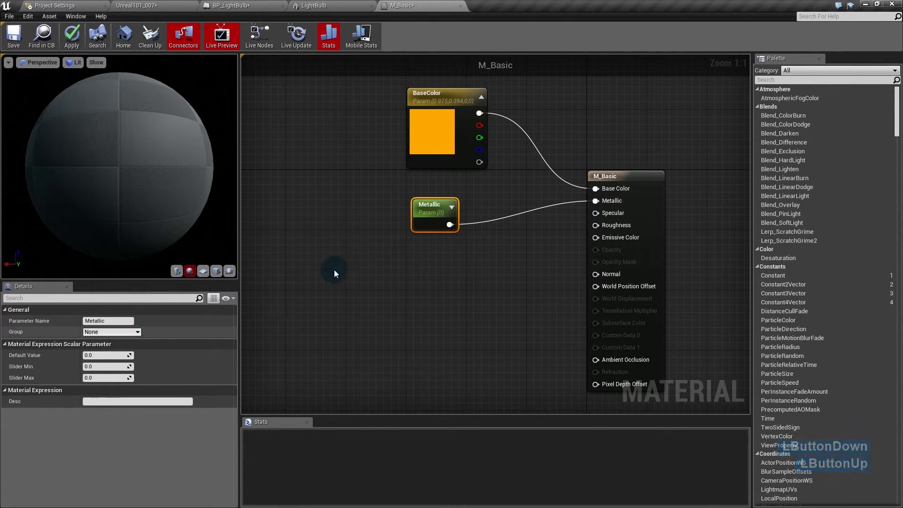
- Set the Metallic parameter's default value to 1 and place its node just below BaseColor
{"action": "left_click_drag", "start_coordinate": [433, 208], "coordinate": [399, 200]}
{"action": "left_click", "coordinate": [107, 357]}
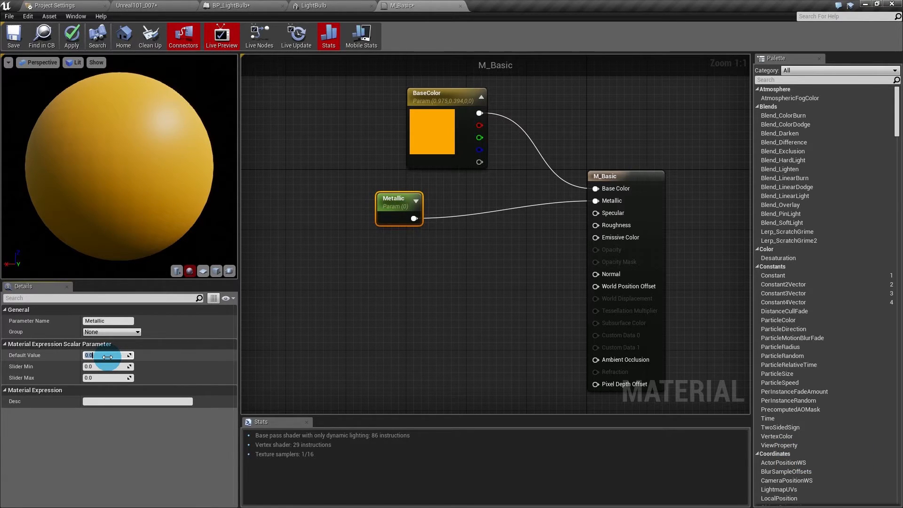
{"action": "type", "text": "1"}
{"action": "key", "text": "Return"}
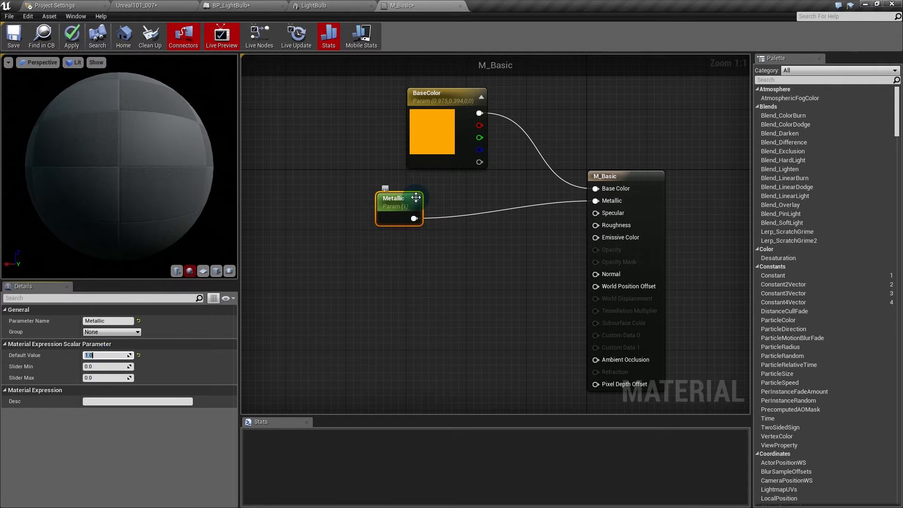
{"action": "left_click_drag", "start_coordinate": [396, 199], "coordinate": [403, 191]}
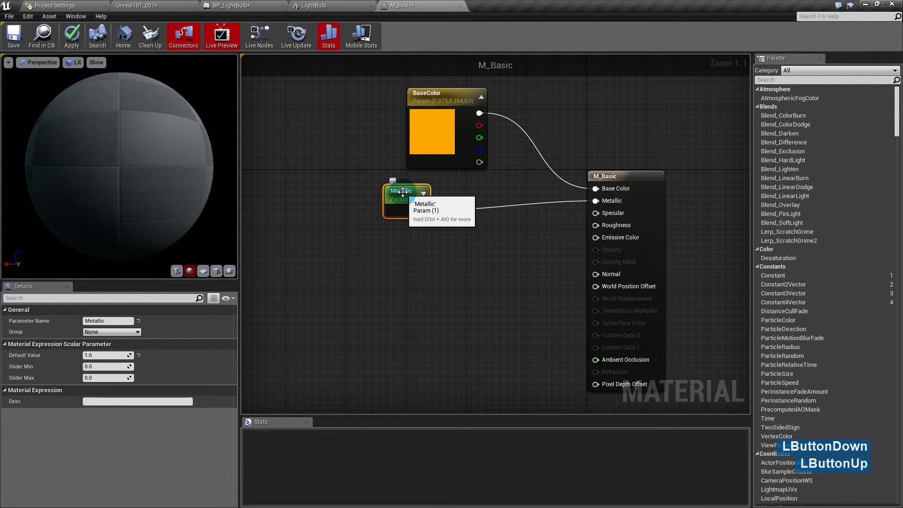
- Duplicate the Metallic parameter node twice below the original
{"action": "left_click", "coordinate": [434, 231]}
{"action": "left_click", "coordinate": [410, 206]}
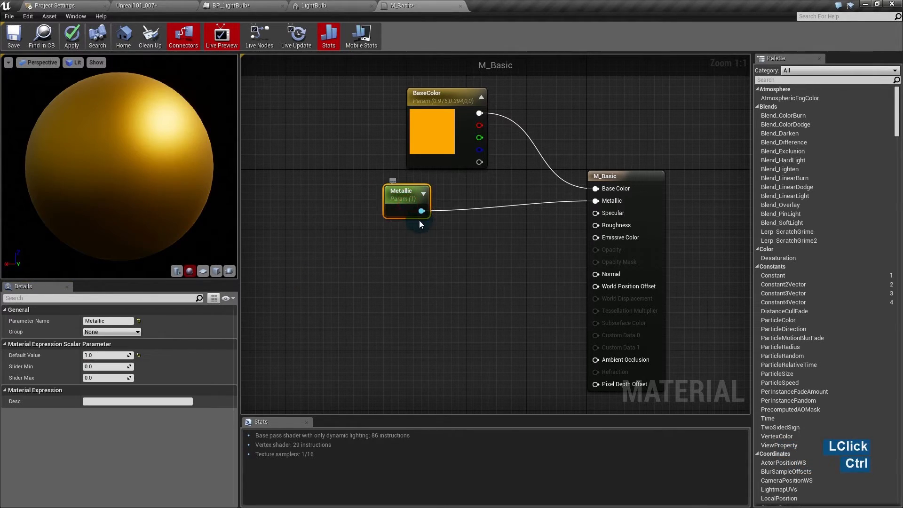
{"action": "key", "text": "ctrl+w"}
{"action": "key", "text": "ctrl+w"}
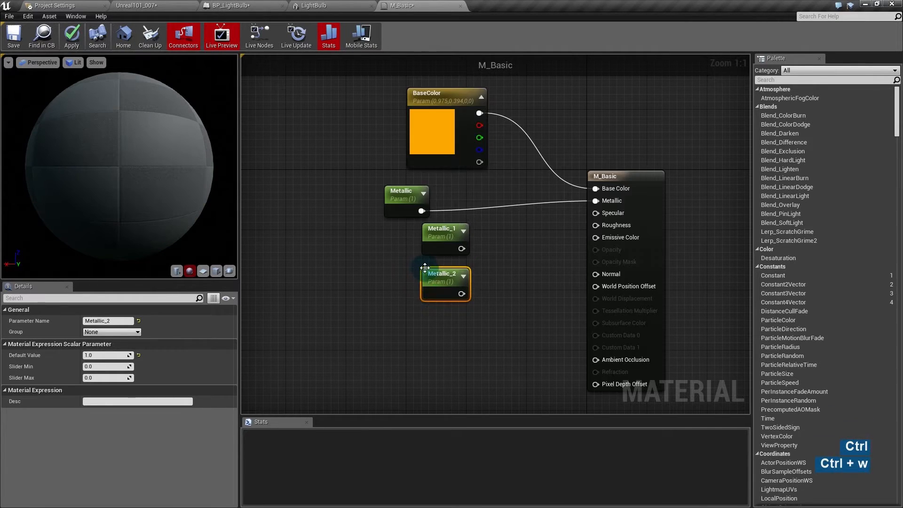
{"action": "left_click", "coordinate": [444, 230]}
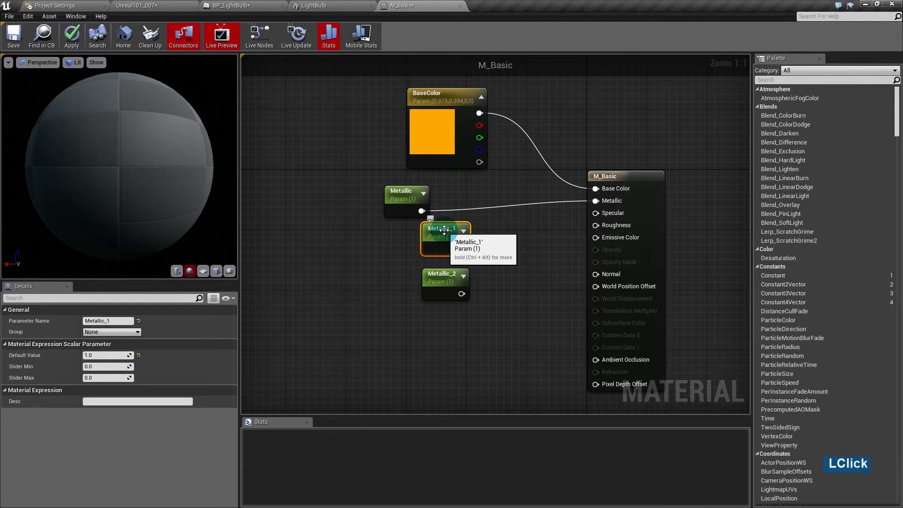
{"action": "type", "text": "Specular"}
{"action": "left_click", "coordinate": [461, 251]}
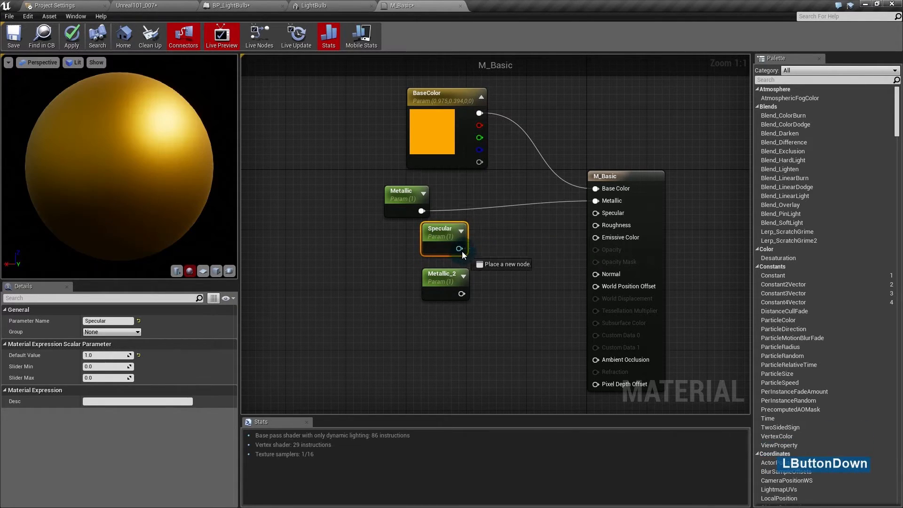
{"action": "key", "text": "Delete"}
- Move the remaining Metallic copy under the original, rename it Roughness and connect it to the material's Roughness input
{"action": "left_click_drag", "start_coordinate": [440, 278], "coordinate": [417, 242]}
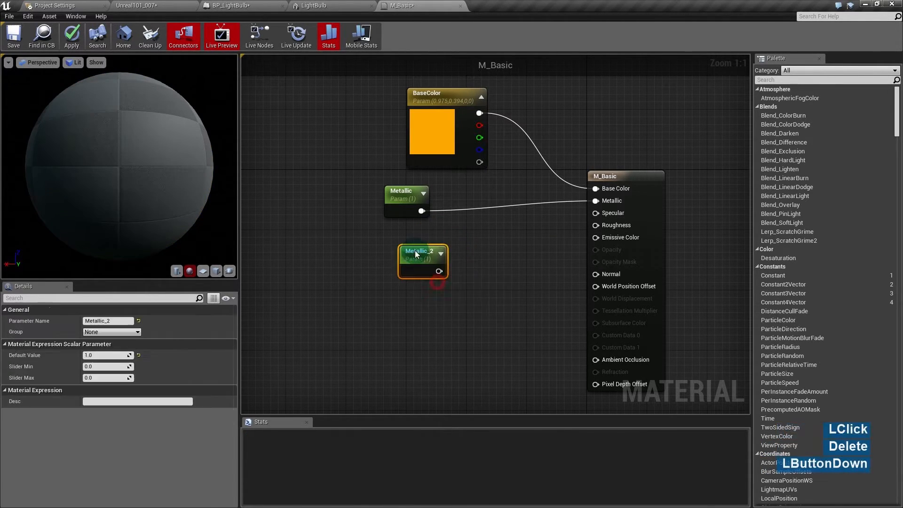
{"action": "left_click", "coordinate": [420, 239]}
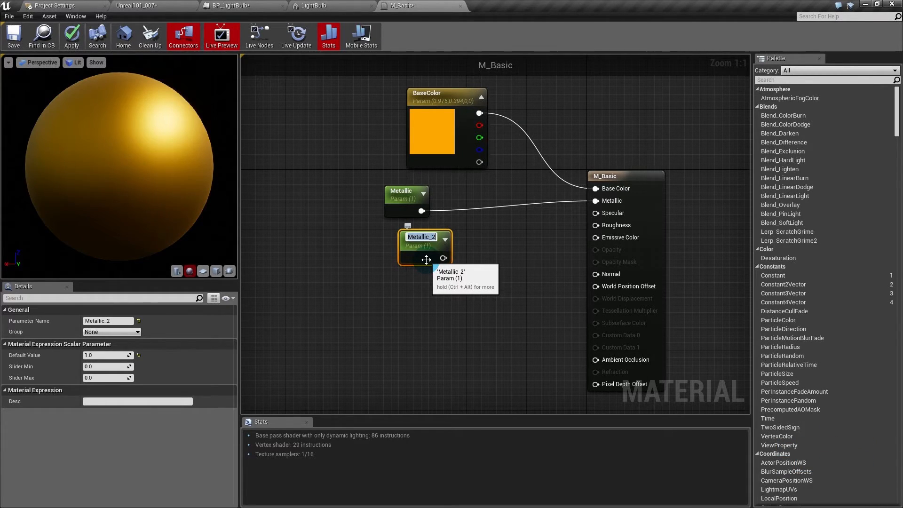
{"action": "type", "text": "Roughness"}
{"action": "key", "text": "Return"}
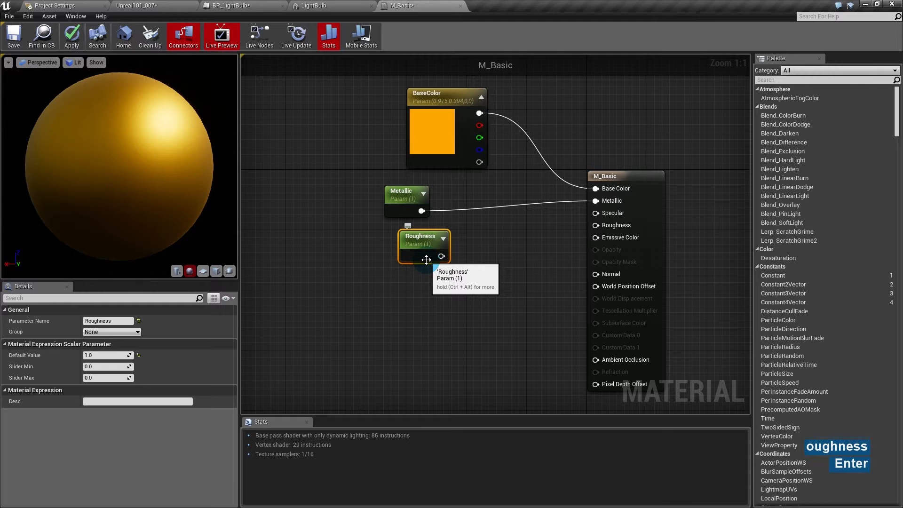
{"action": "left_click_drag", "start_coordinate": [442, 256], "coordinate": [605, 224]}
- Move the three parameter nodes together closer to the M_Basic result node and save the material
{"action": "left_click_drag", "start_coordinate": [485, 266], "coordinate": [397, 86]}
{"action": "left_click_drag", "start_coordinate": [431, 247], "coordinate": [476, 278]}
{"action": "left_click", "coordinate": [528, 365]}
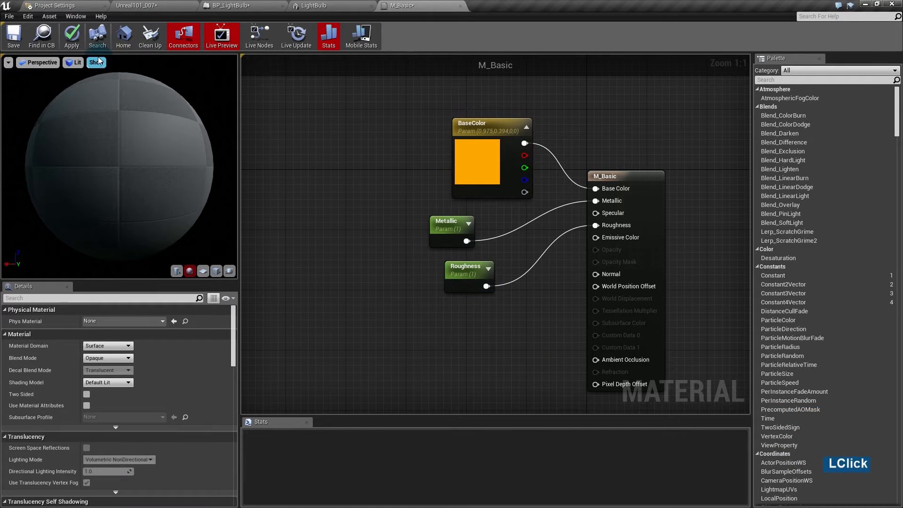
{"action": "left_click", "coordinate": [14, 38]}
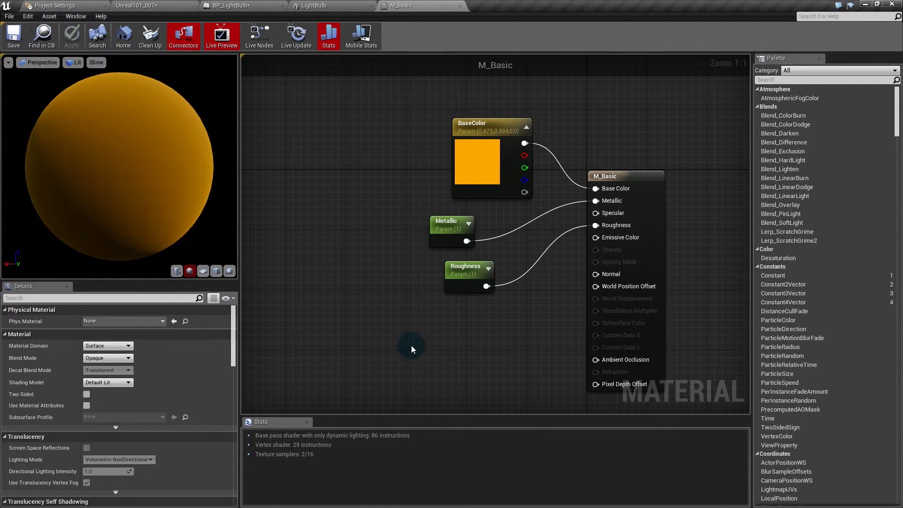
- In the Unreal101_007 level, apply M_Basic to the ramp, the cube, the walkway's left arm, bump and right arm, and the stairs
{"action": "left_click", "coordinate": [171, 4]}
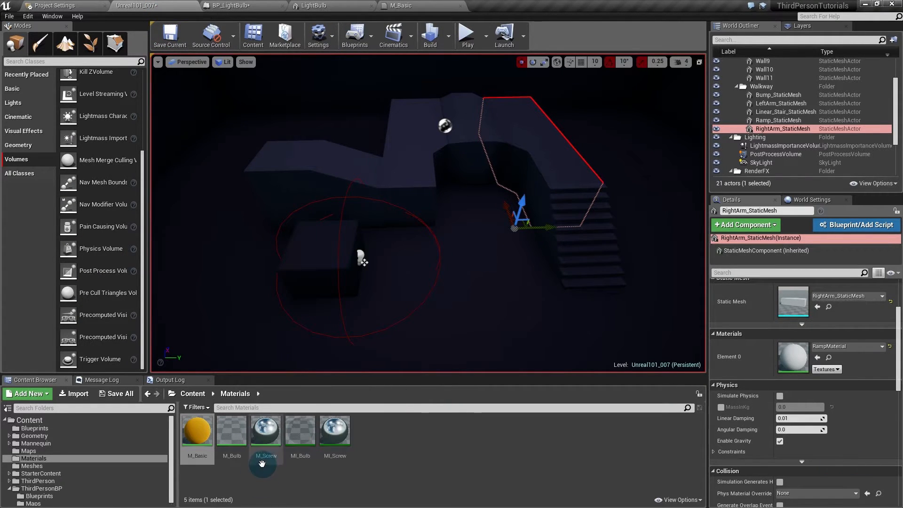
{"action": "left_click_drag", "start_coordinate": [197, 431], "coordinate": [305, 177]}
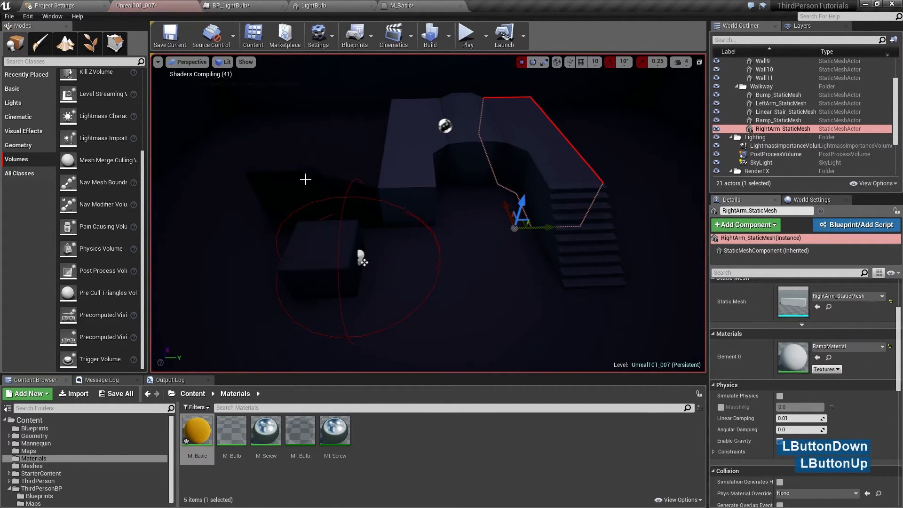
{"action": "left_click_drag", "start_coordinate": [198, 430], "coordinate": [311, 297]}
{"action": "left_click_drag", "start_coordinate": [198, 438], "coordinate": [420, 181]}
{"action": "left_click_drag", "start_coordinate": [201, 435], "coordinate": [466, 139]}
{"action": "left_click_drag", "start_coordinate": [203, 438], "coordinate": [520, 124]}
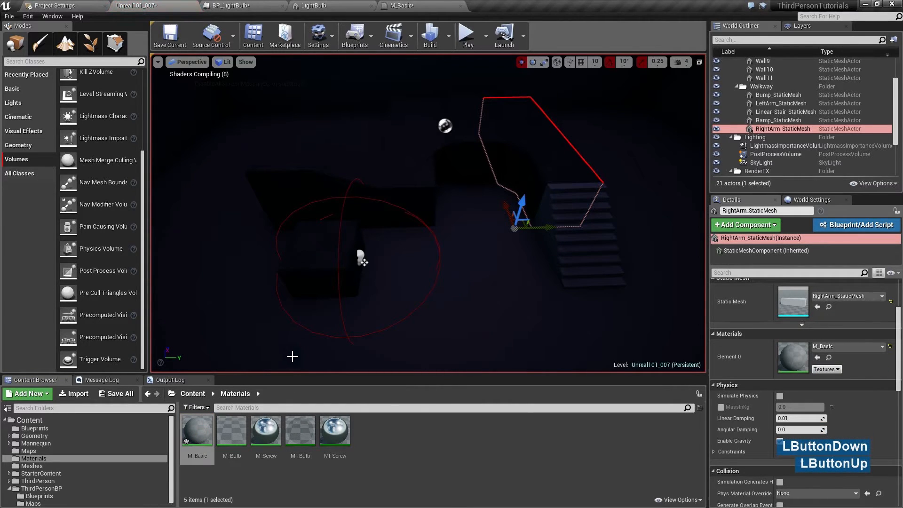
{"action": "left_click_drag", "start_coordinate": [197, 436], "coordinate": [589, 262]}
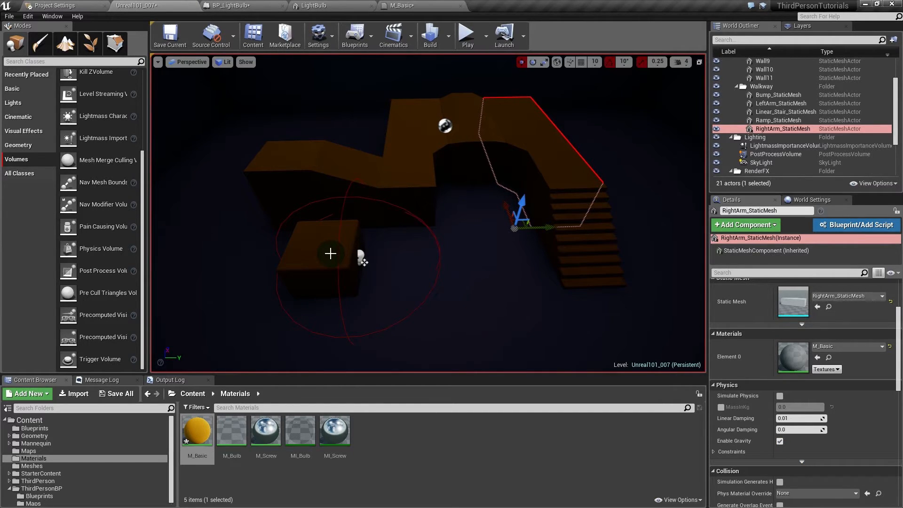
- Reopen M_Basic and move its three parameter nodes up and away from the result node to make room below
{"action": "double_click", "coordinate": [197, 431]}
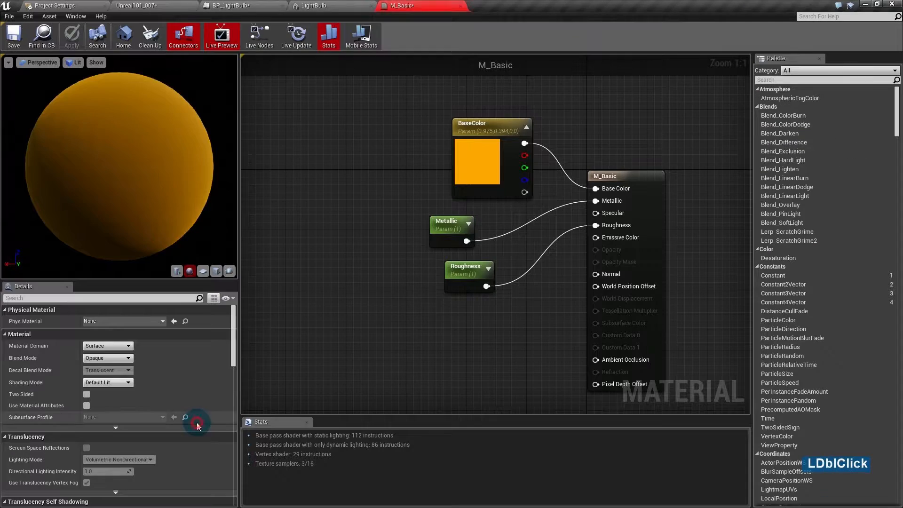
{"action": "left_click_drag", "start_coordinate": [384, 144], "coordinate": [418, 213]}
{"action": "left_click", "coordinate": [453, 283]}
{"action": "left_click", "coordinate": [367, 252]}
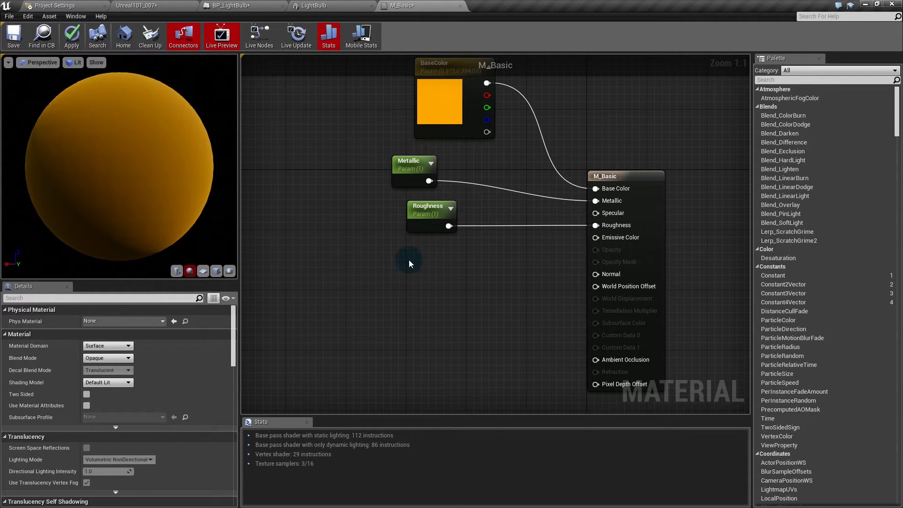
- Duplicate the Roughness parameter, rename the copy Intensity and place it below the other parameters
{"action": "left_click", "coordinate": [414, 210], "text": "ctrl"}
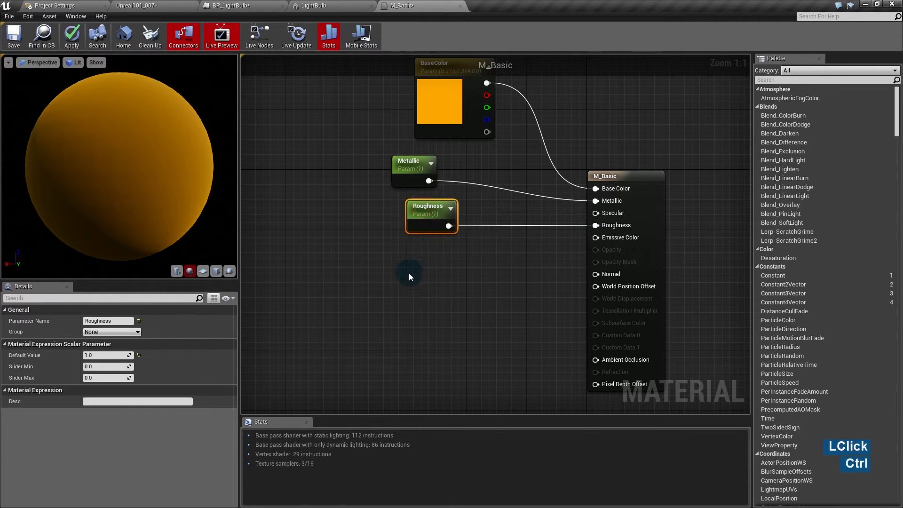
{"action": "key", "text": "ctrl+w"}
{"action": "left_click", "coordinate": [425, 266]}
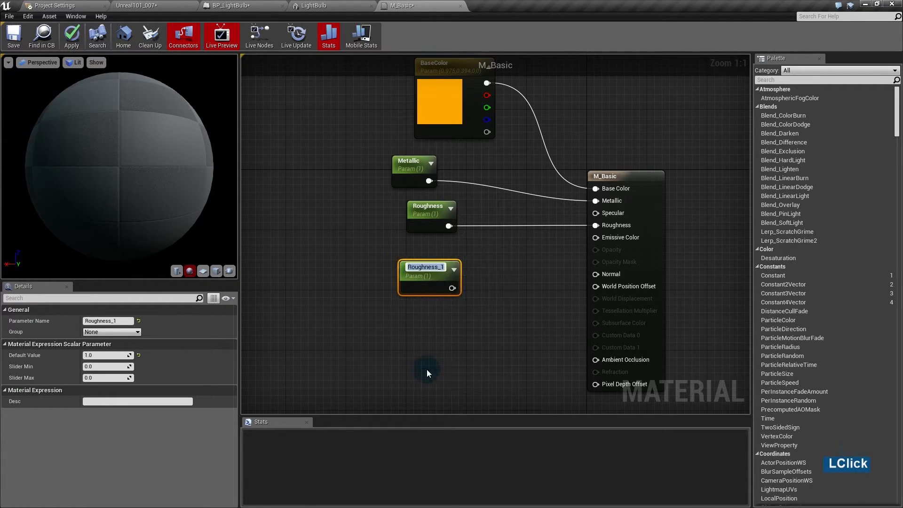
{"action": "type", "text": "Intensity"}
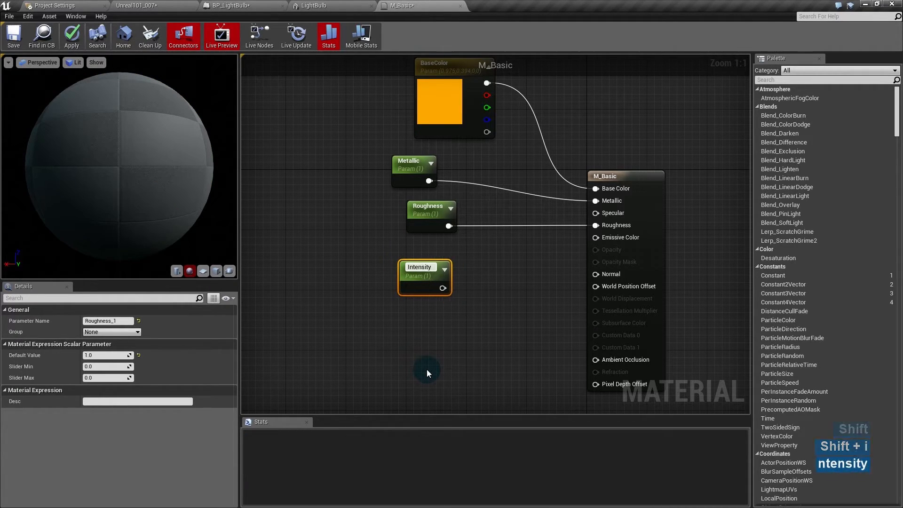
{"action": "key", "text": "Return"}
{"action": "left_click_drag", "start_coordinate": [411, 274], "coordinate": [382, 334]}
- Add a Multiply node combining BaseColor and Intensity, and connect its result to the material's Emissive Color input
{"action": "key", "text": "m"}
{"action": "left_click", "coordinate": [454, 273]}
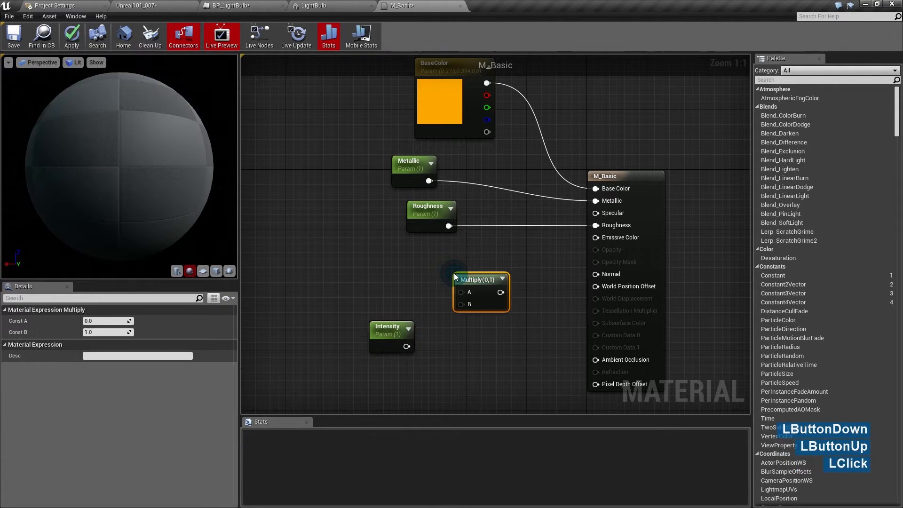
{"action": "left_click_drag", "start_coordinate": [469, 98], "coordinate": [407, 347]}
{"action": "left_click_drag", "start_coordinate": [476, 279], "coordinate": [605, 240]}
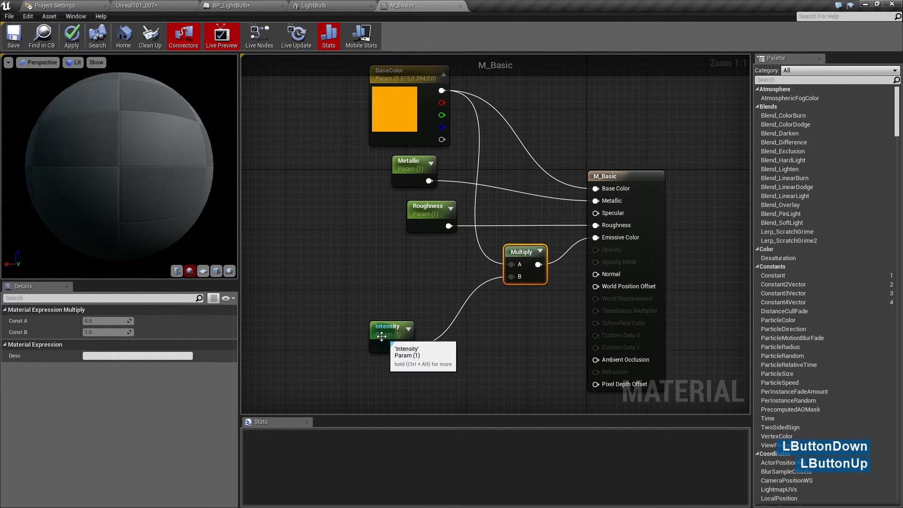
- Move the Intensity node closer to the Multiply node and save M_Basic
{"action": "left_click_drag", "start_coordinate": [384, 334], "coordinate": [422, 304]}
{"action": "left_click", "coordinate": [495, 325]}
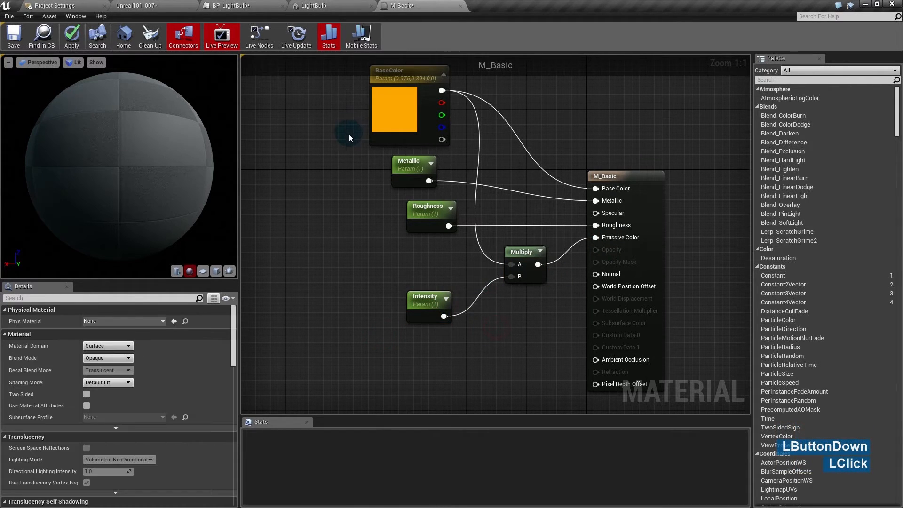
{"action": "left_click", "coordinate": [14, 46]}
- Return to the Unreal101_007 level and examine the emissive M_Basic material on the cube, ramp, walkway and stairs from a lower angle
{"action": "left_click", "coordinate": [121, 6]}
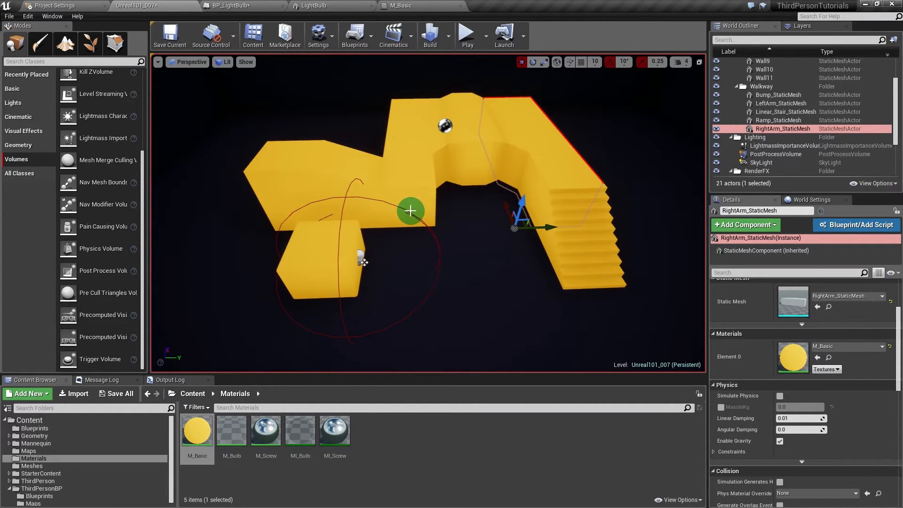
{"action": "mouse_move", "coordinate": [437, 220]}
{"action": "right_mouse_down"}
{"action": "mouse_move", "coordinate": [433, 228]}
{"action": "mouse_move", "coordinate": [431, 212]}
{"action": "right_mouse_up"}
{"action": "key", "text": "s"}
{"action": "key", "text": "d"}
{"action": "key", "text": "w"}
{"action": "key", "text": "q"}
{"action": "key", "text": "q"}
{"action": "key", "text": "s"}
{"action": "key", "text": "a"}
{"action": "key", "text": "w"}
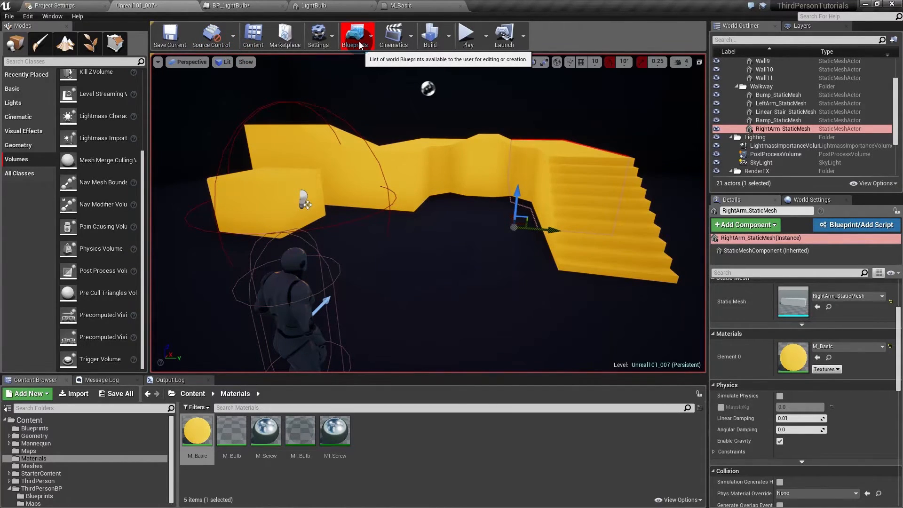
- Select the cube, ramp, left arm, bump, right arm and stair meshes in the level and open the Level Blueprint
{"action": "left_click", "coordinate": [236, 218]}
{"action": "left_click", "coordinate": [269, 137], "text": "ctrl"}
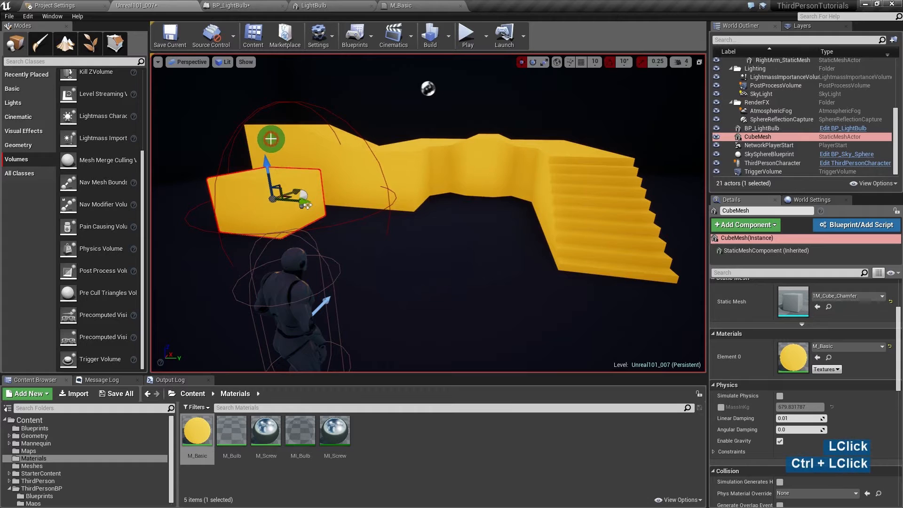
{"action": "left_click", "coordinate": [407, 160], "text": "ctrl"}
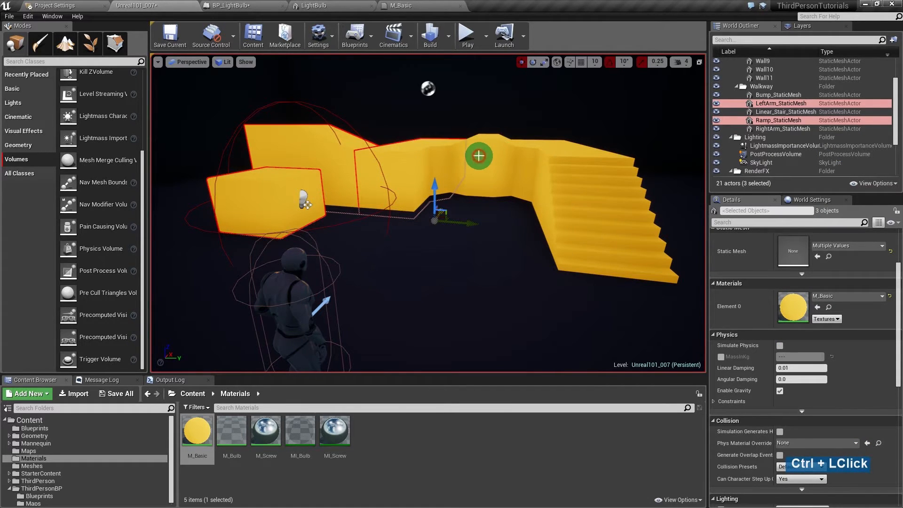
{"action": "left_click", "coordinate": [479, 158], "text": "ctrl"}
{"action": "left_click", "coordinate": [537, 146], "text": "ctrl"}
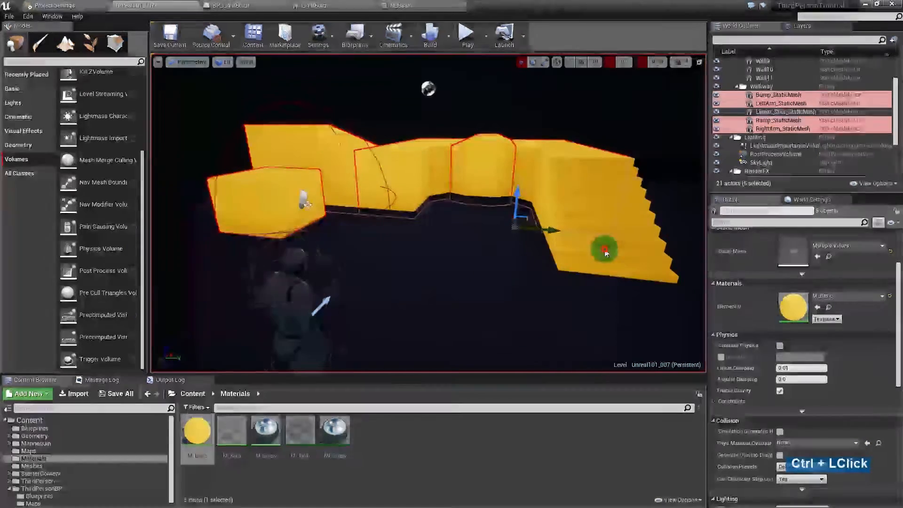
{"action": "left_click", "coordinate": [602, 186], "text": "ctrl"}
{"action": "left_click", "coordinate": [357, 35]}
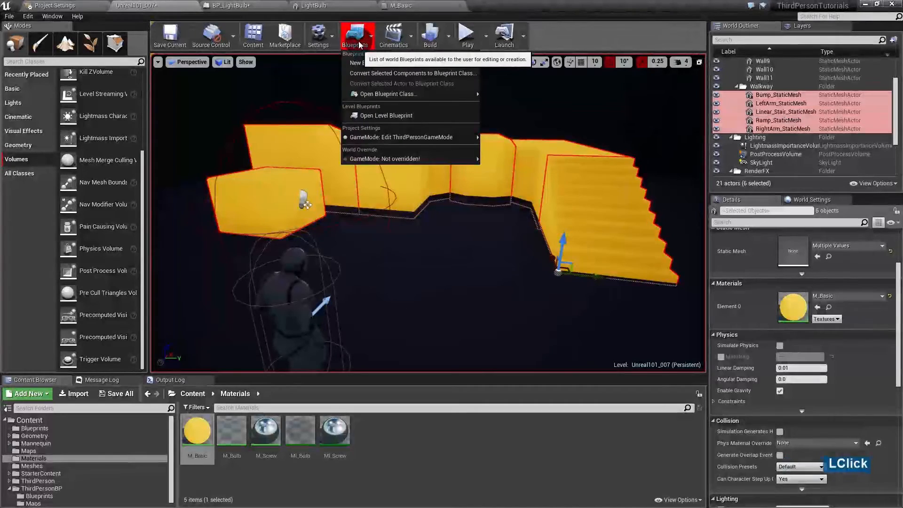
{"action": "left_click", "coordinate": [375, 115]}
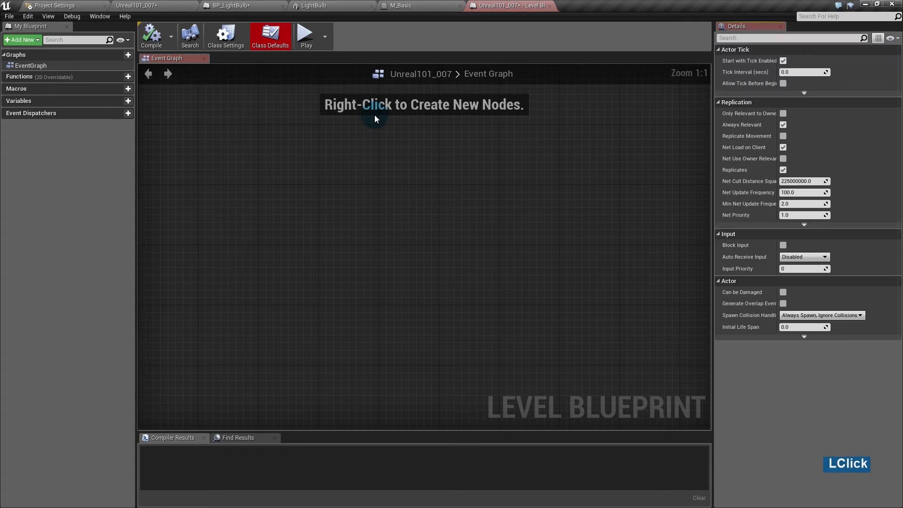
- Create references to the six selected mesh actors in the Level Blueprint's event graph
{"action": "right_click", "coordinate": [289, 201]}
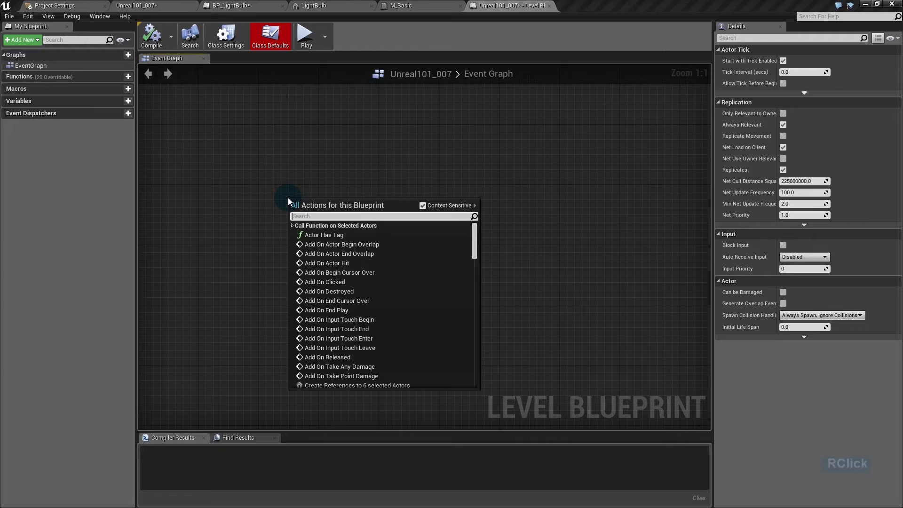
{"action": "scroll", "coordinate": [384, 251], "scroll_direction": "down", "scroll_amount": 4}
{"action": "left_click", "coordinate": [354, 334]}
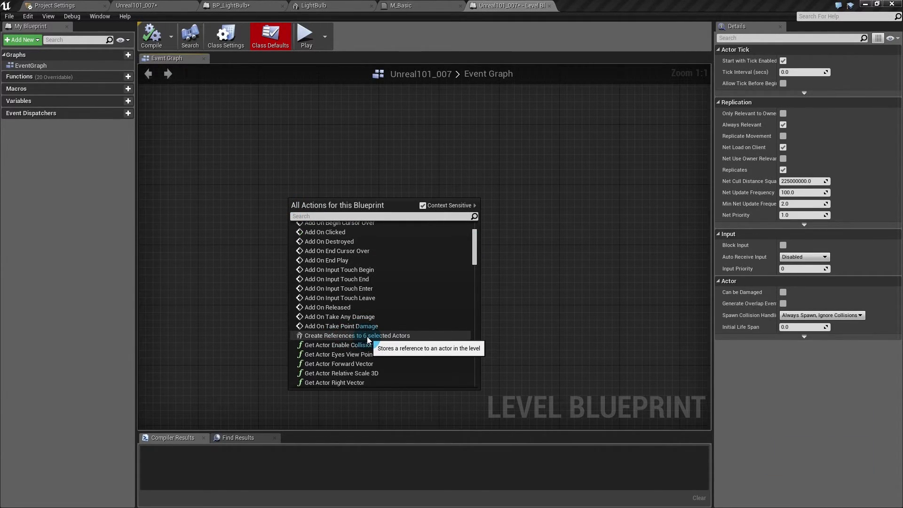
{"action": "left_click", "coordinate": [367, 336]}
{"action": "right_click_drag", "start_coordinate": [401, 218], "coordinate": [290, 247]}
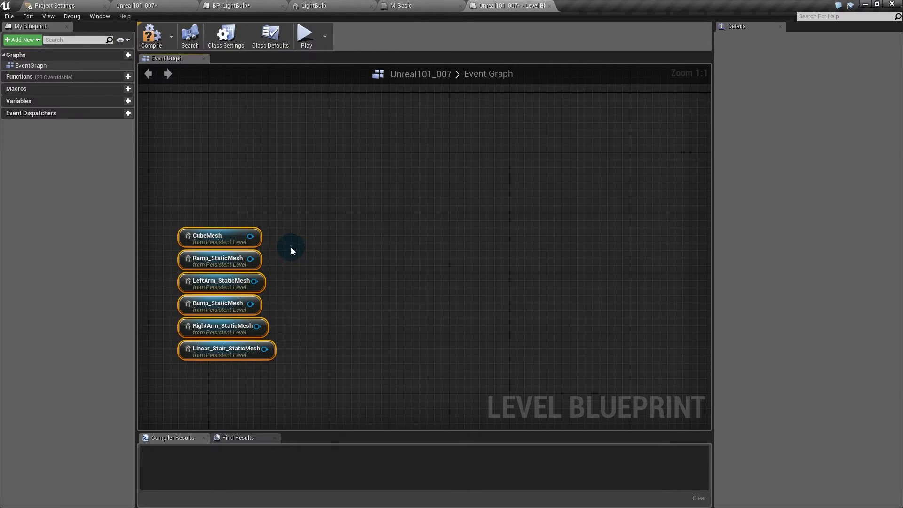
- Add a Make Array node fed by the CubeMesh reference
{"action": "left_click_drag", "start_coordinate": [251, 236], "coordinate": [350, 256]}
{"action": "type", "text": "make arra"}
{"action": "key", "text": "Return"}
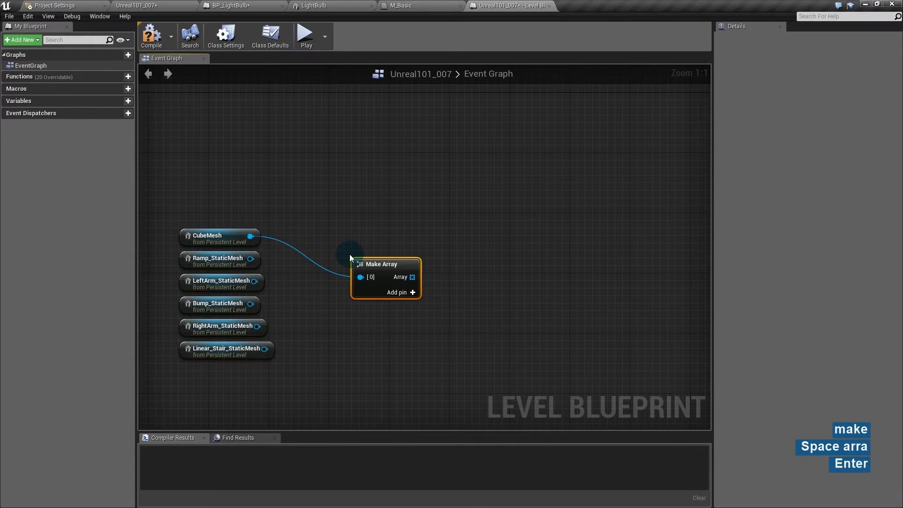
- Add five more inputs to the Make Array node, connect the remaining five mesh references, and move the node closer to them
{"action": "left_click", "coordinate": [413, 293]}
{"action": "left_click", "coordinate": [467, 293]}
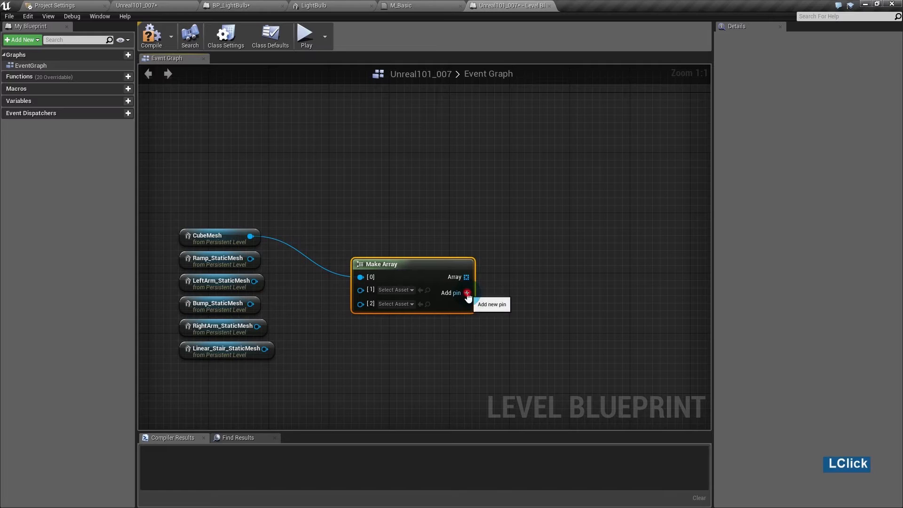
{"action": "left_click", "coordinate": [467, 293]}
{"action": "left_click", "coordinate": [468, 293]}
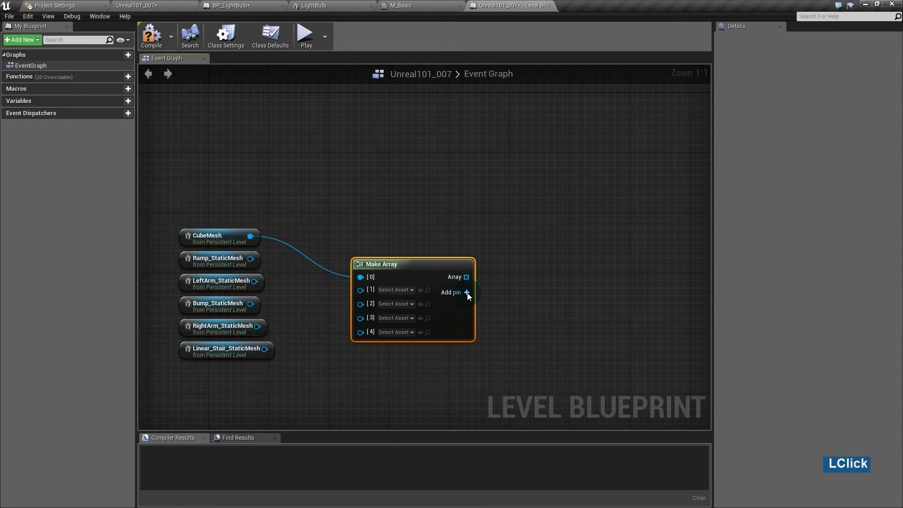
{"action": "left_click", "coordinate": [467, 293]}
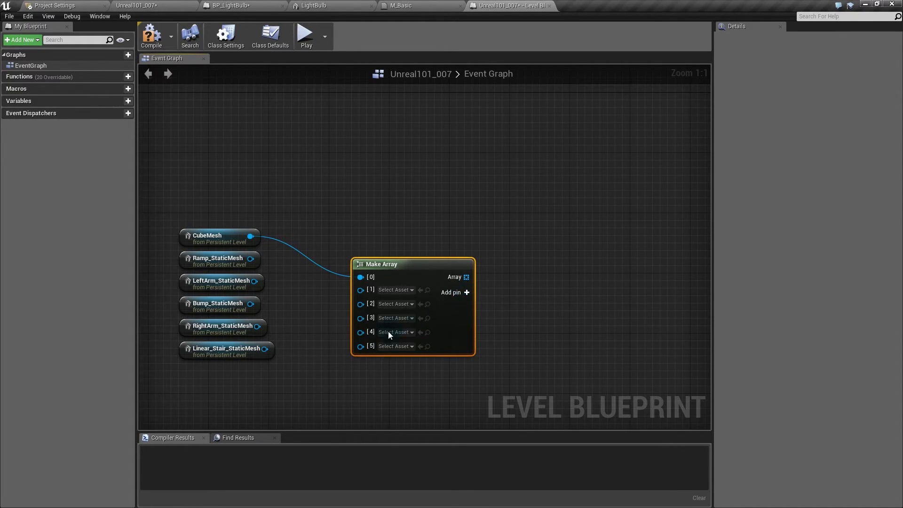
{"action": "left_click_drag", "start_coordinate": [361, 347], "coordinate": [250, 259]}
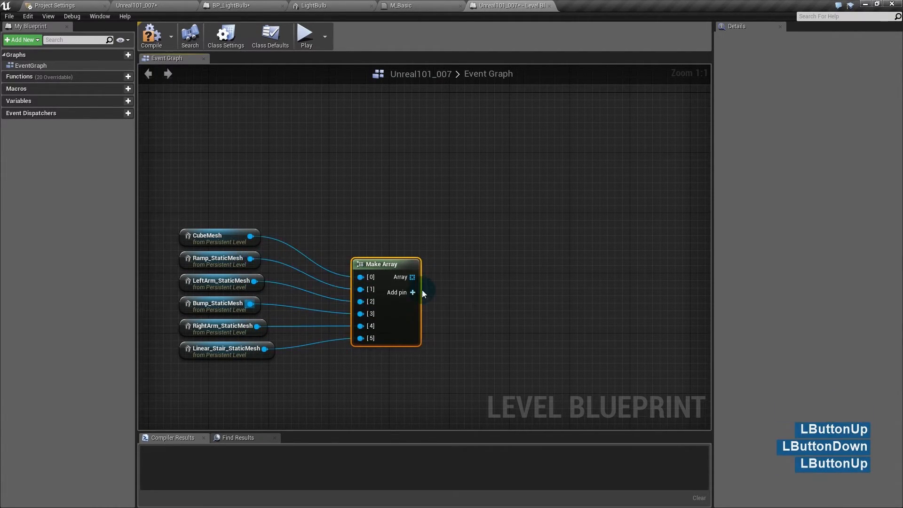
{"action": "left_click_drag", "start_coordinate": [395, 264], "coordinate": [343, 248]}
- Add an Event BeginPlay node and place it just above the mesh references and the Make Array node
{"action": "right_click_drag", "start_coordinate": [252, 142], "coordinate": [322, 201]}
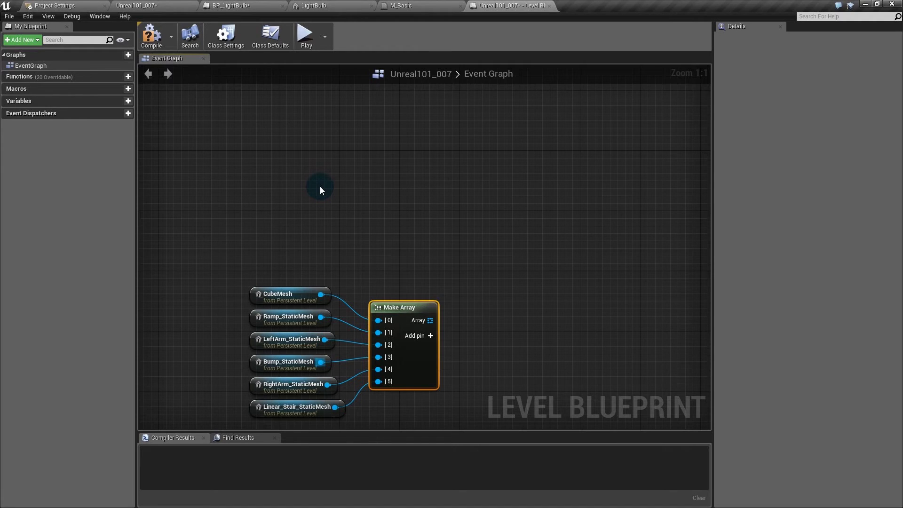
{"action": "left_click", "coordinate": [320, 187]}
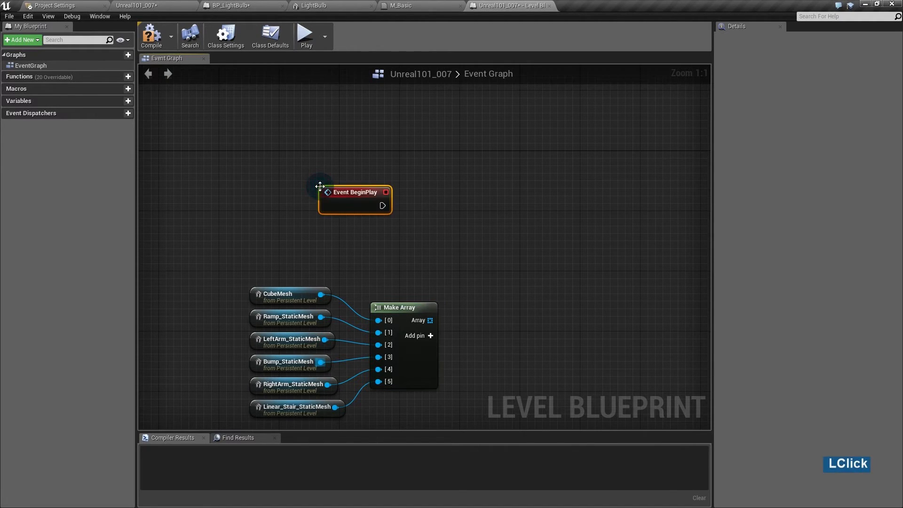
{"action": "left_click_drag", "start_coordinate": [383, 202], "coordinate": [388, 248]}
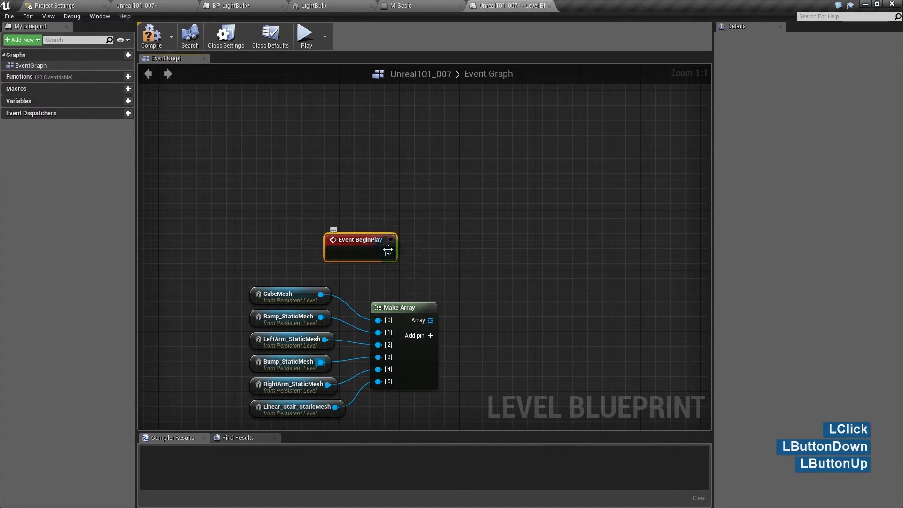
- Add a ForEachLoop node fed by the Make Array output and connect Event BeginPlay to its Exec input
{"action": "left_click_drag", "start_coordinate": [430, 320], "coordinate": [494, 232]}
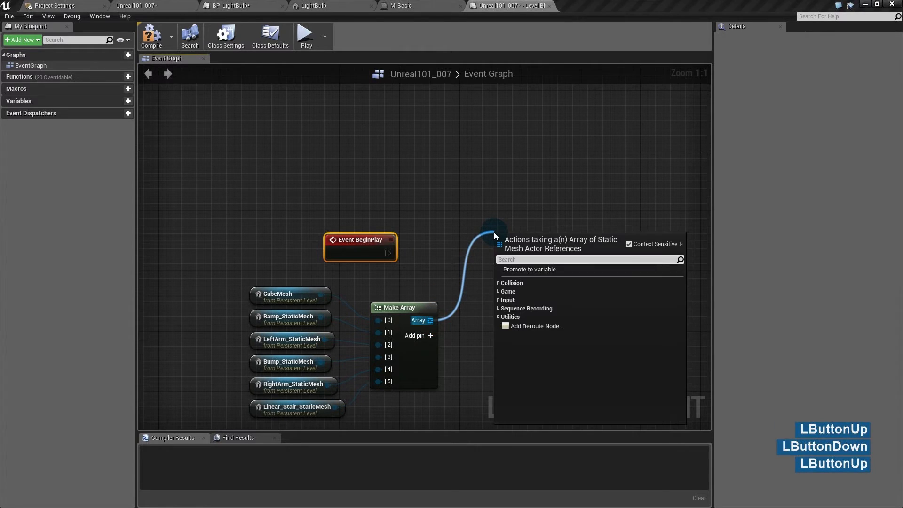
{"action": "type", "text": "foreac"}
{"action": "key", "text": "Return"}
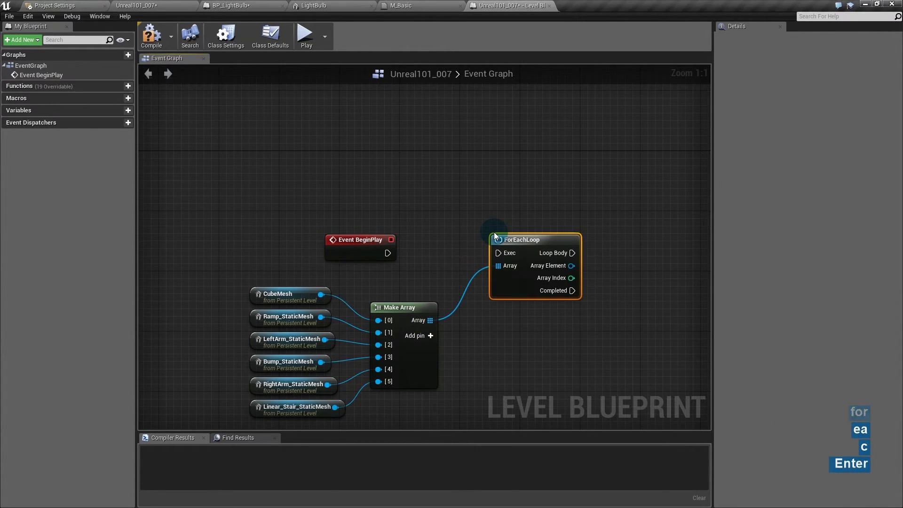
{"action": "left_click_drag", "start_coordinate": [387, 253], "coordinate": [495, 244]}
{"action": "left_click", "coordinate": [541, 345]}
- Add a Create Dynamic Material Instance (StaticMeshComponent) node from the ForEachLoop's Array Element
{"action": "right_click_drag", "start_coordinate": [543, 345], "coordinate": [409, 326]}
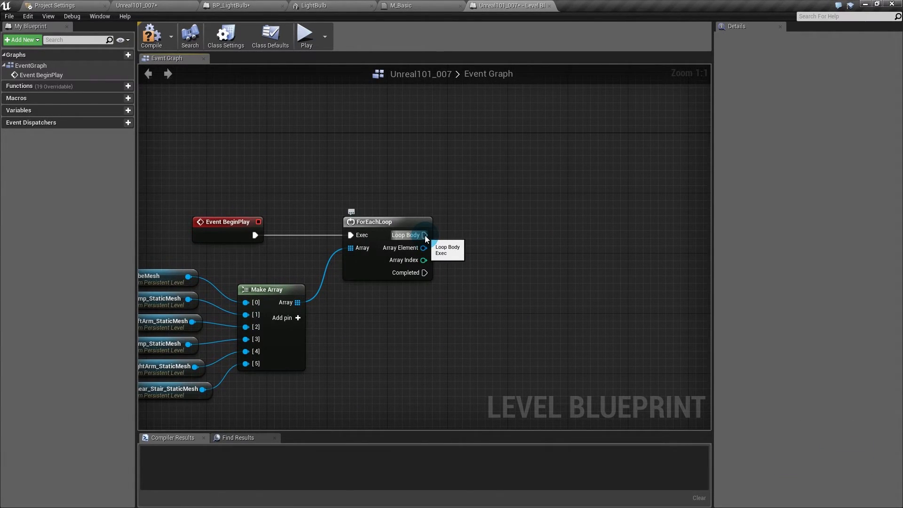
{"action": "left_click_drag", "start_coordinate": [423, 248], "coordinate": [454, 281]}
{"action": "type", "text": "crea"}
{"action": "type", "text": "ta"}
{"action": "key", "text": "BackSpace"}
{"action": "type", "text": "e"}
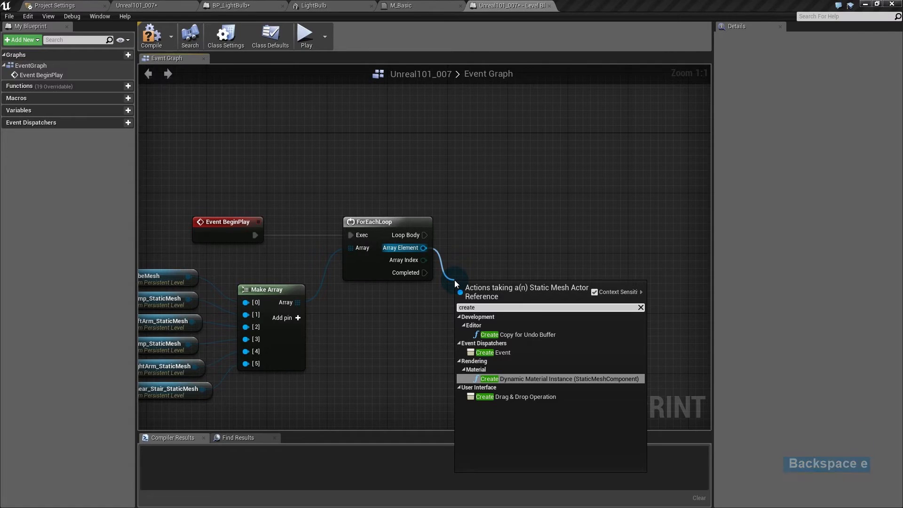
{"action": "key", "text": "Return"}
- Align the Create Dynamic Material Instance node with the ForEachLoop and place the Static Mesh Component node just above it
{"action": "left_click_drag", "start_coordinate": [447, 273], "coordinate": [462, 136]}
{"action": "left_click", "coordinate": [461, 166]}
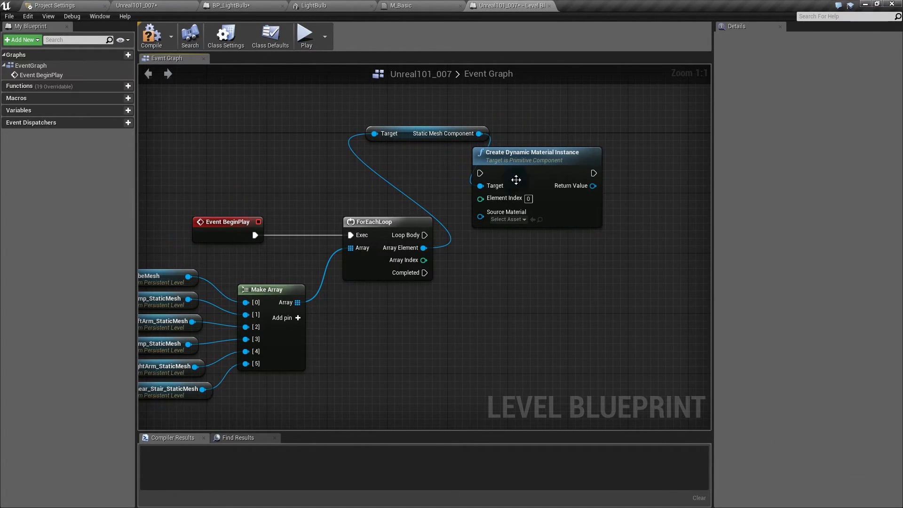
{"action": "left_click_drag", "start_coordinate": [523, 166], "coordinate": [529, 228]}
{"action": "left_click_drag", "start_coordinate": [403, 133], "coordinate": [517, 186]}
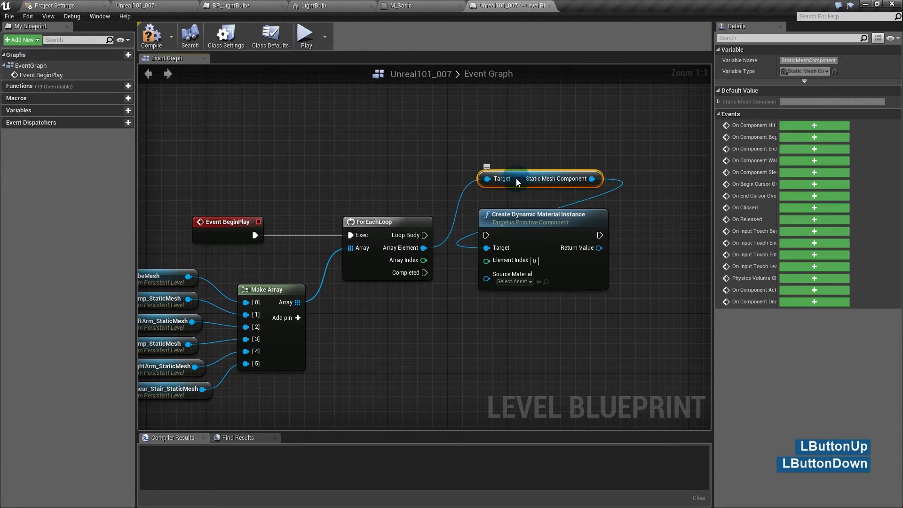
{"action": "left_click", "coordinate": [519, 147]}
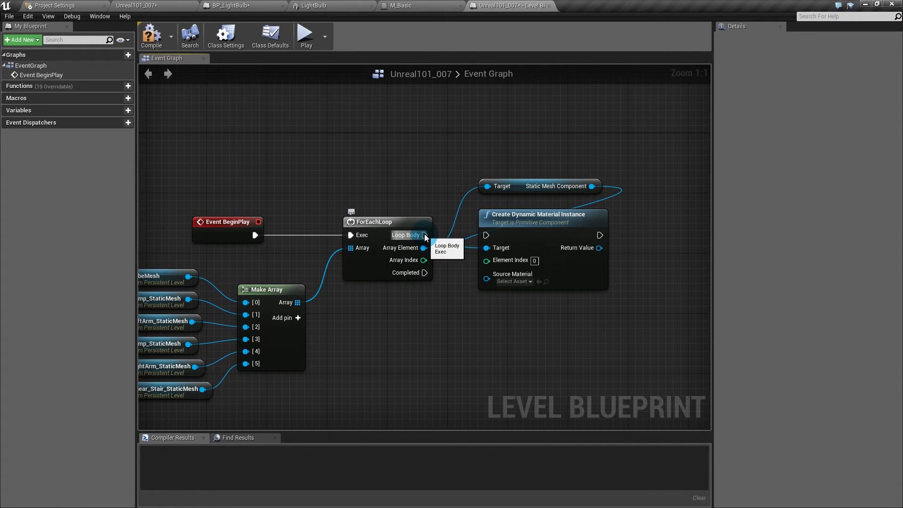
- Connect Loop Body to Create Dynamic Material Instance, and move that node and the Static Mesh Component node farther from the ForEachLoop
{"action": "left_click_drag", "start_coordinate": [425, 234], "coordinate": [487, 236]}
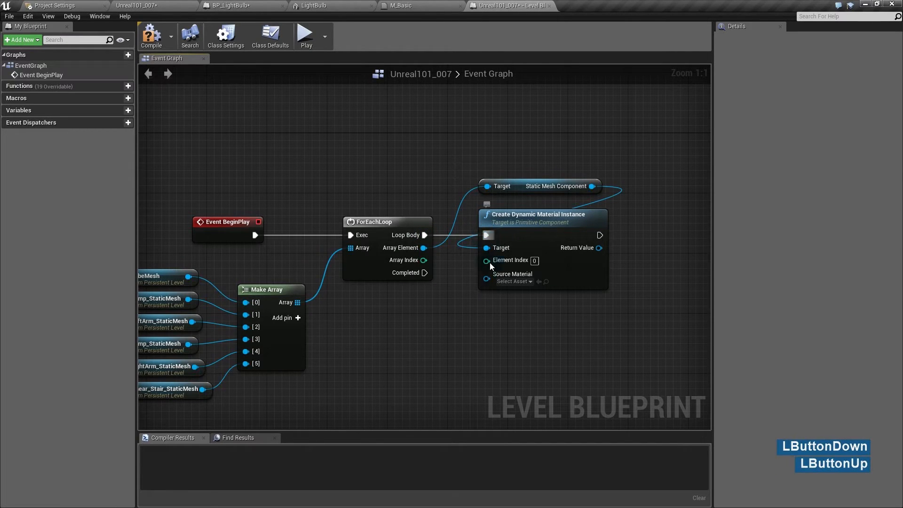
{"action": "right_click_drag", "start_coordinate": [551, 339], "coordinate": [442, 346]}
{"action": "left_click_drag", "start_coordinate": [410, 167], "coordinate": [477, 230]}
{"action": "left_click", "coordinate": [439, 320]}
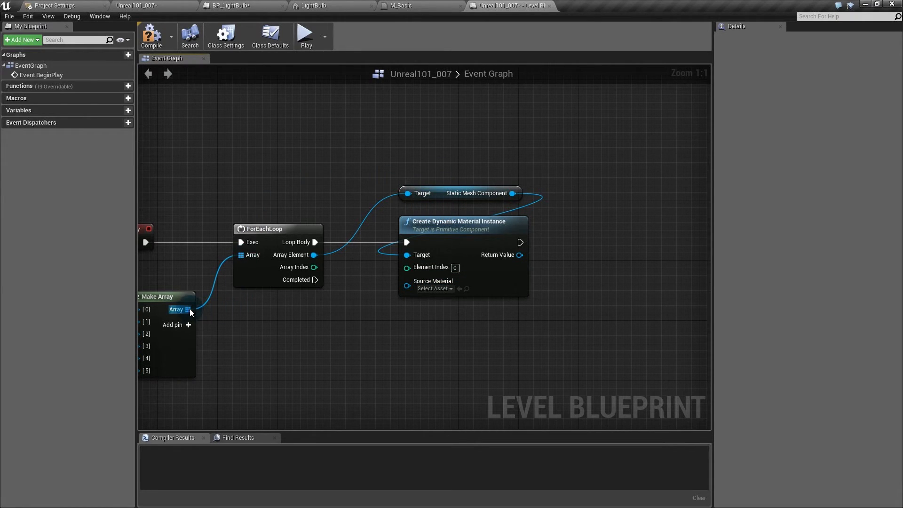
- Add a Set Vector Parameter Value node from the dynamic material instance's Return Value and align it with that node
{"action": "right_click_drag", "start_coordinate": [488, 317], "coordinate": [456, 284]}
{"action": "left_click_drag", "start_coordinate": [430, 266], "coordinate": [488, 235]}
{"action": "type", "text": "set "}
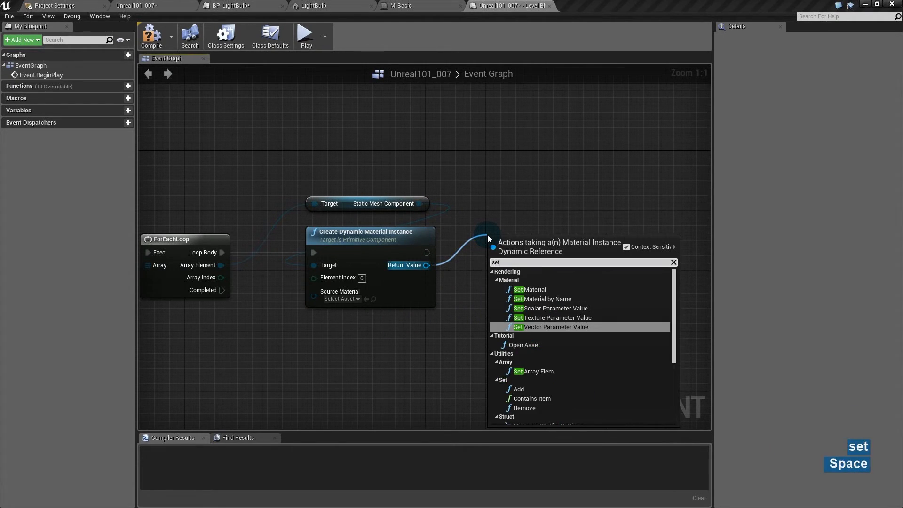
{"action": "type", "text": "ver"}
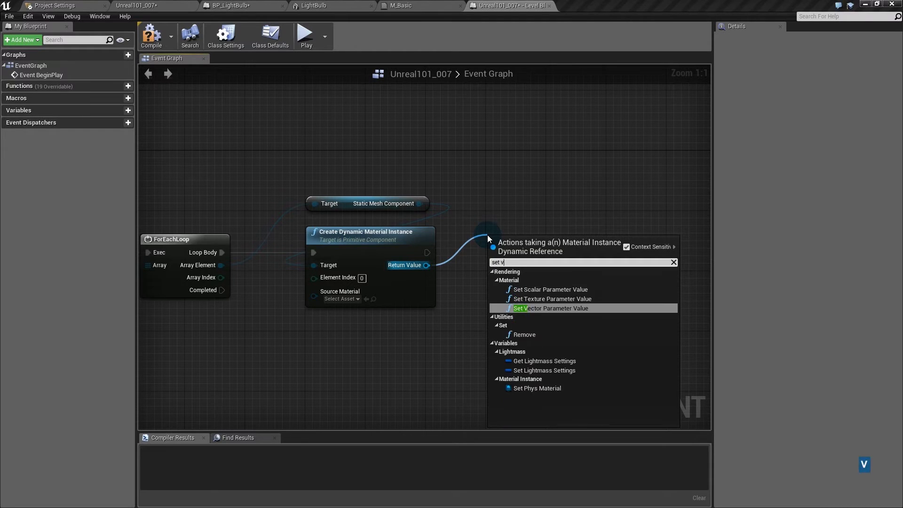
{"action": "key", "text": "BackSpace"}
{"action": "type", "text": "c"}
{"action": "key", "text": "Return"}
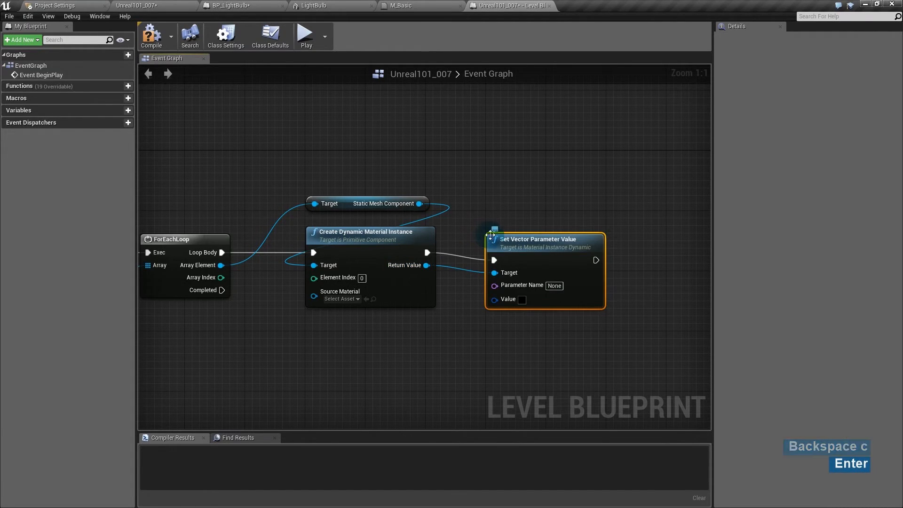
{"action": "left_click_drag", "start_coordinate": [488, 239], "coordinate": [488, 232]}
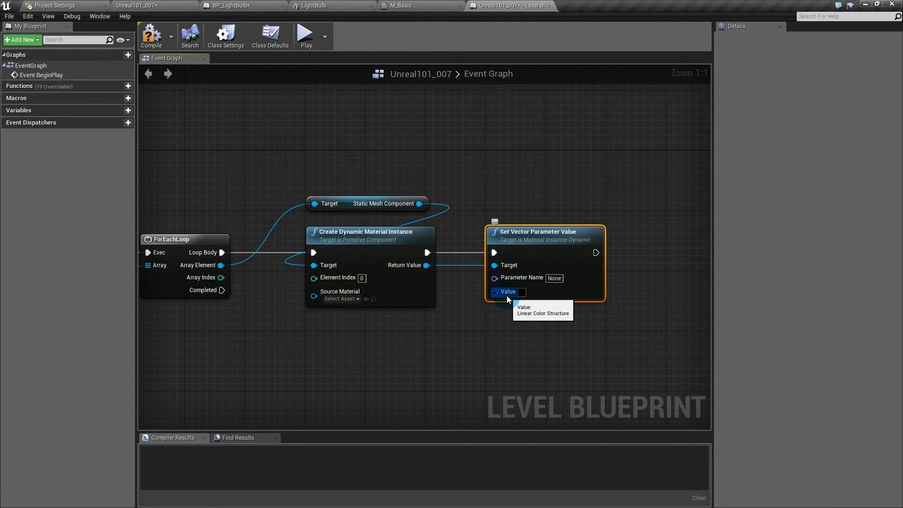
- Copy the three Random Float in Range nodes and the Make Color node from BP_LightBulb's event graph
{"action": "left_click", "coordinate": [334, 5]}
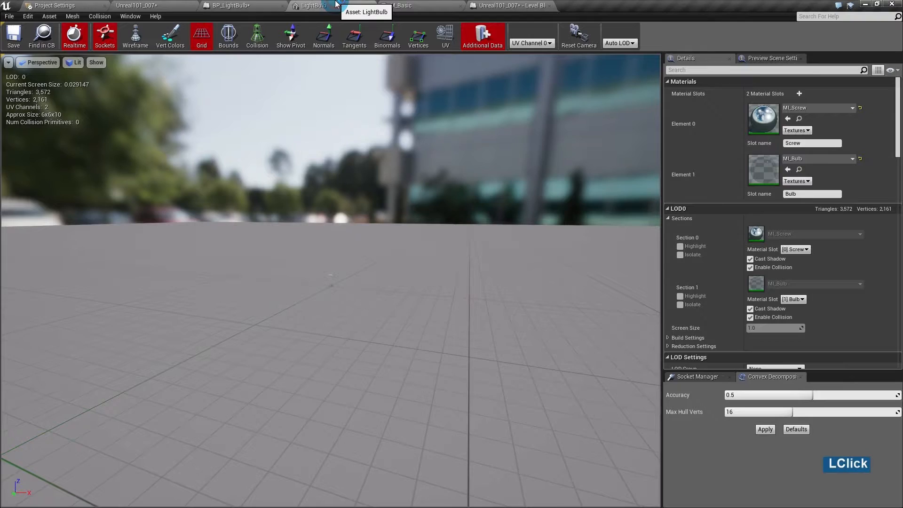
{"action": "left_click", "coordinate": [252, 5]}
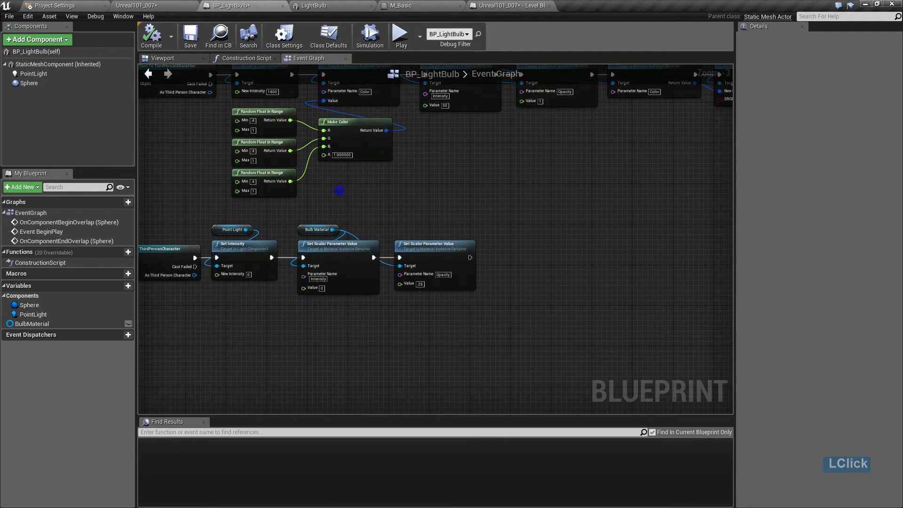
{"action": "right_click_drag", "start_coordinate": [335, 202], "coordinate": [429, 264]}
{"action": "left_click_drag", "start_coordinate": [430, 265], "coordinate": [357, 204]}
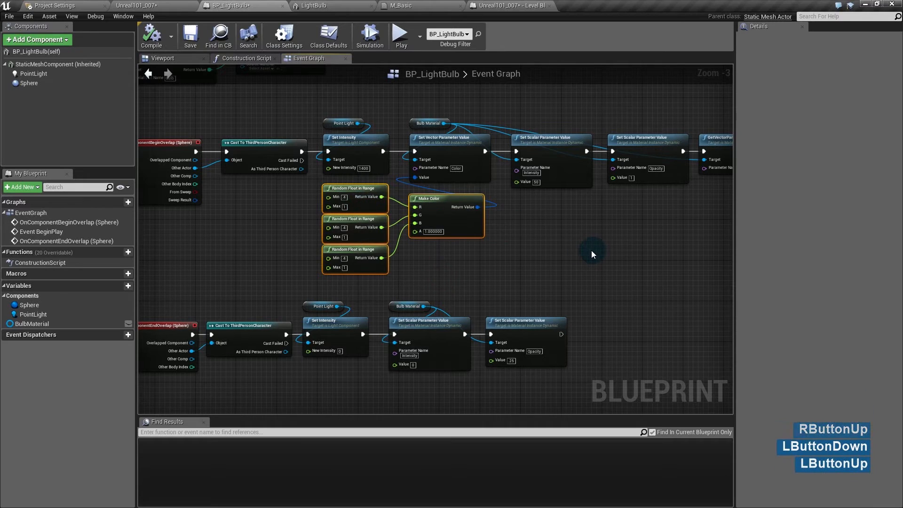
{"action": "key", "text": "ctrl+c"}
{"action": "key", "text": "ctrl+c"}
{"action": "key", "text": "ctrl+c"}
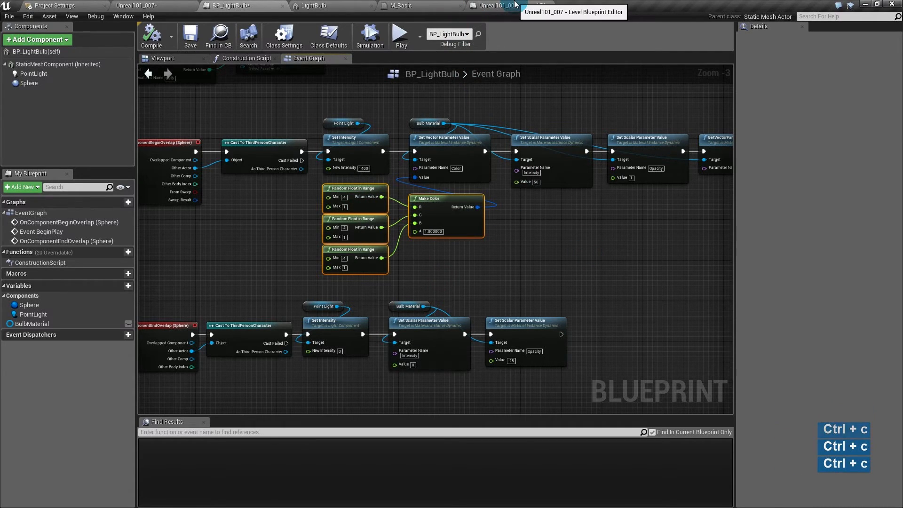
- Paste the random color nodes into the Level Blueprint and connect Make Color's Return Value to Set Vector Parameter Value's Value input
{"action": "left_click", "coordinate": [515, 4]}
{"action": "right_click_drag", "start_coordinate": [493, 347], "coordinate": [492, 300]}
{"action": "left_click_drag", "start_coordinate": [494, 246], "coordinate": [456, 310]}
{"action": "left_click", "coordinate": [441, 314]}
{"action": "key", "text": "ctrl+v"}
{"action": "left_click_drag", "start_coordinate": [532, 325], "coordinate": [504, 248]}
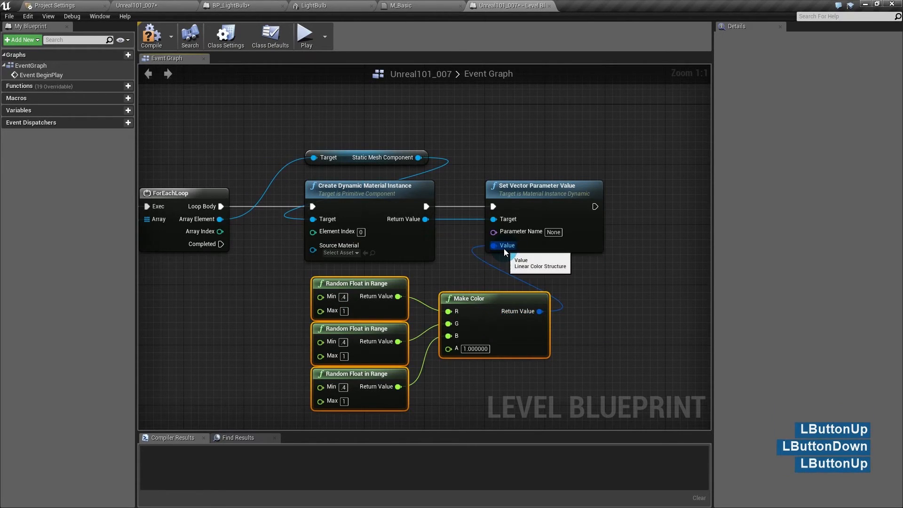
{"action": "right_click_drag", "start_coordinate": [465, 271], "coordinate": [489, 236]}
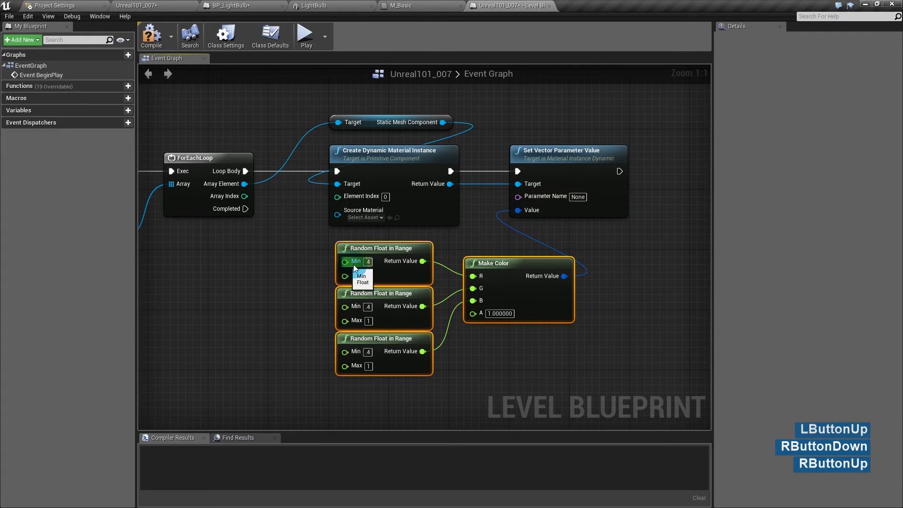
- Set the Min value of all three pasted Random Float in Range nodes to 0
{"action": "left_click", "coordinate": [367, 262]}
{"action": "type", "text": "0"}
{"action": "key", "text": "Return"}
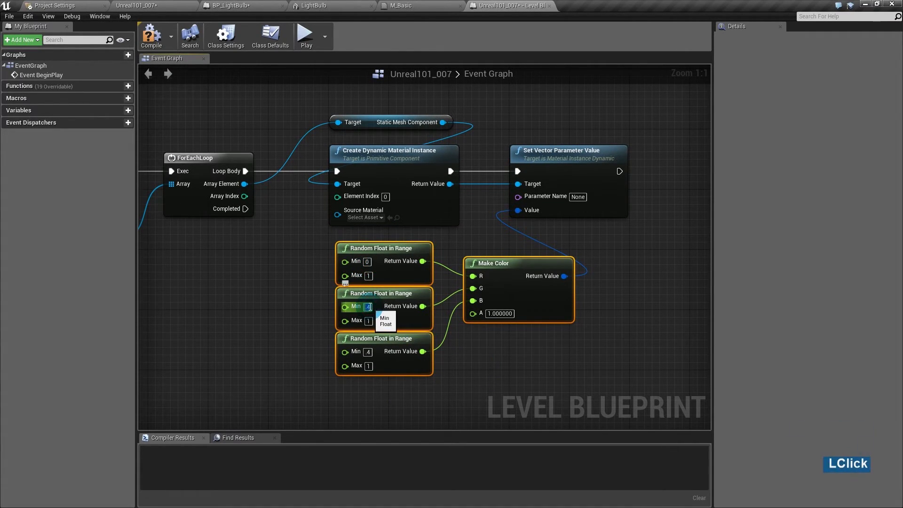
{"action": "type", "text": "0"}
{"action": "key", "text": "Return"}
{"action": "left_click", "coordinate": [368, 352]}
{"action": "type", "text": "0"}
{"action": "key", "text": "Return"}
{"action": "left_click", "coordinate": [486, 364]}
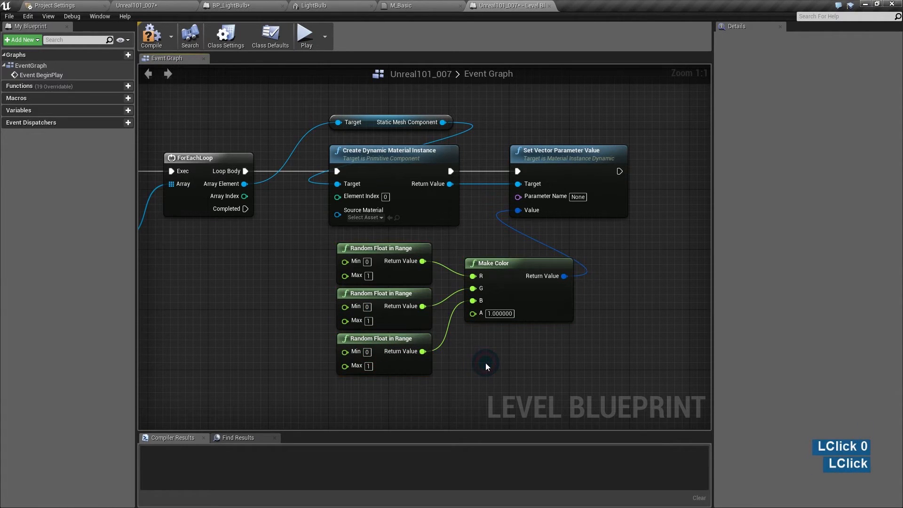
- Set the Parameter Name of the Set Vector Parameter Value node to BaseColor
{"action": "right_click_drag", "start_coordinate": [481, 354], "coordinate": [371, 354]}
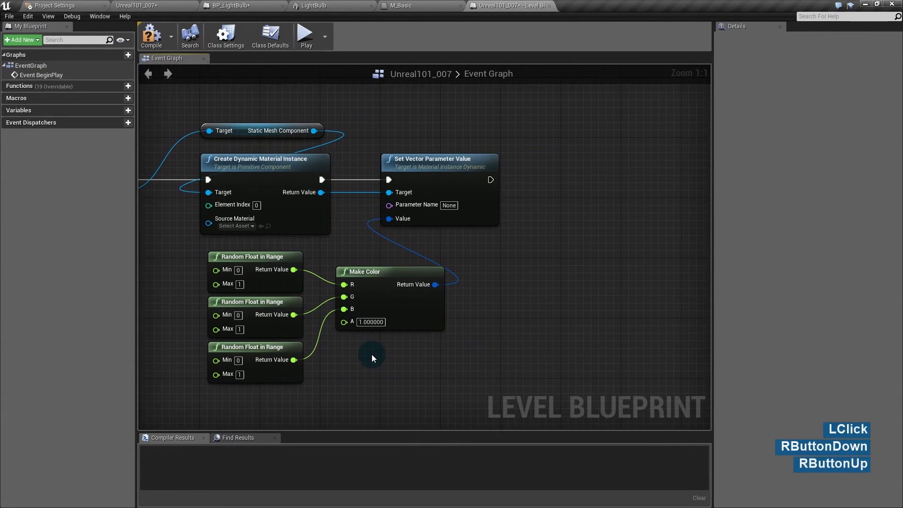
{"action": "right_click_drag", "start_coordinate": [494, 267], "coordinate": [471, 271]}
{"action": "left_click", "coordinate": [426, 211]}
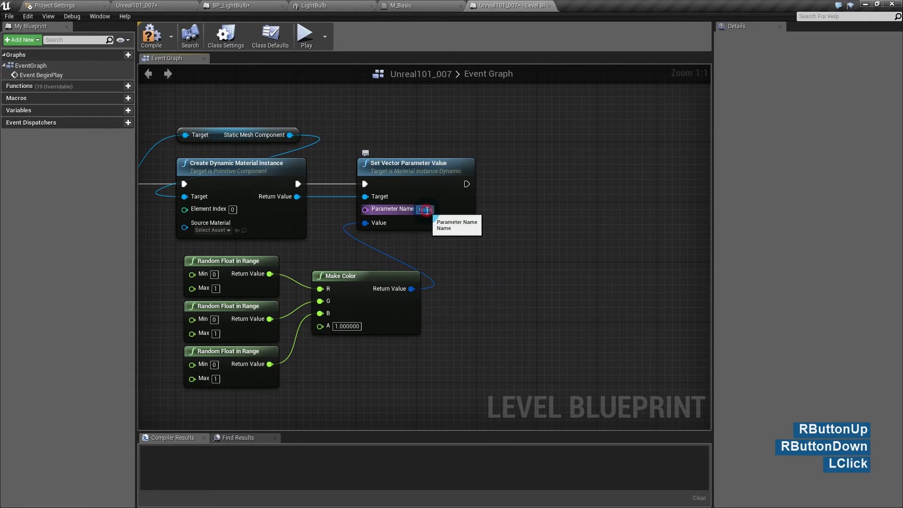
{"action": "type", "text": "BaseColor"}
{"action": "key", "text": "Return"}
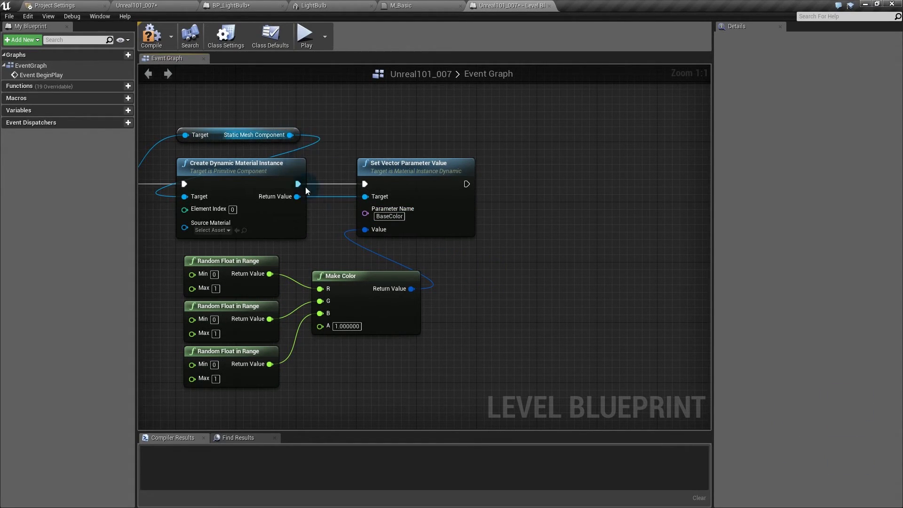
- Add a Set Scalar Parameter Value node from the dynamic material instance's Return Value and connect its execution after Set Vector Parameter Value
{"action": "left_click_drag", "start_coordinate": [297, 197], "coordinate": [508, 163]}
{"action": "type", "text": "intensi"}
{"action": "key", "text": "BackSpace"}
{"action": "key", "text": "BackSpace"}
{"action": "key", "text": "shift+Page_Up"}
{"action": "key", "text": "shift+Home"}
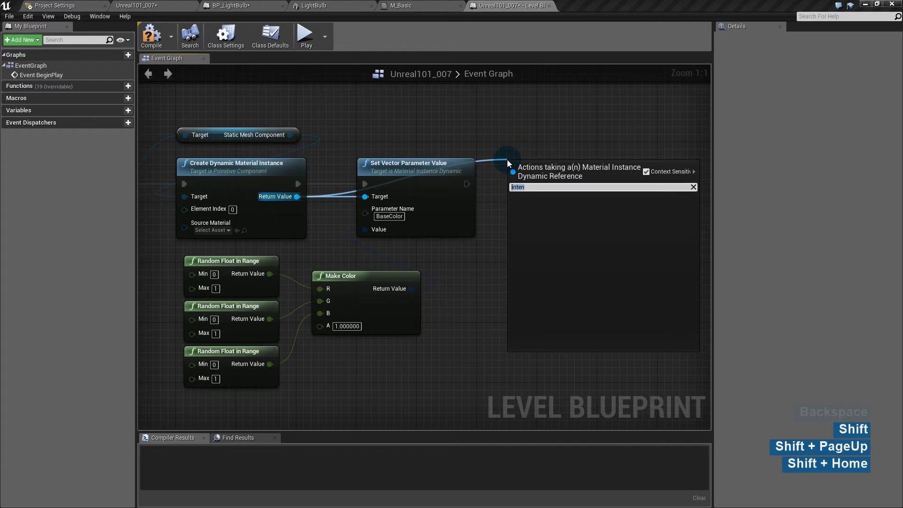
{"action": "type", "text": "set scal"}
{"action": "key", "text": "Return"}
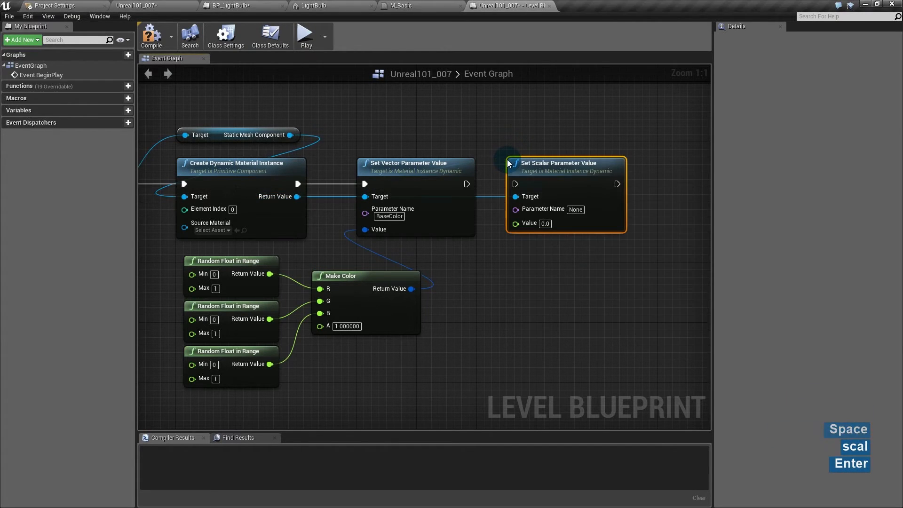
{"action": "left_click_drag", "start_coordinate": [467, 184], "coordinate": [515, 184]}
- Set the Parameter Name of the new Set Scalar Parameter Value node to Intensity
{"action": "left_click", "coordinate": [575, 210]}
{"action": "type", "text": "Intensity"}
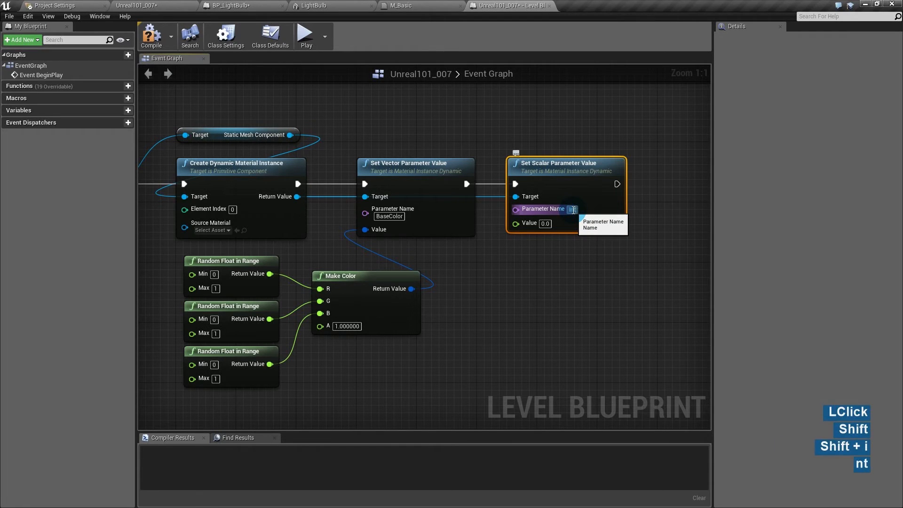
{"action": "key", "text": "Return"}
{"action": "key", "text": "Return"}
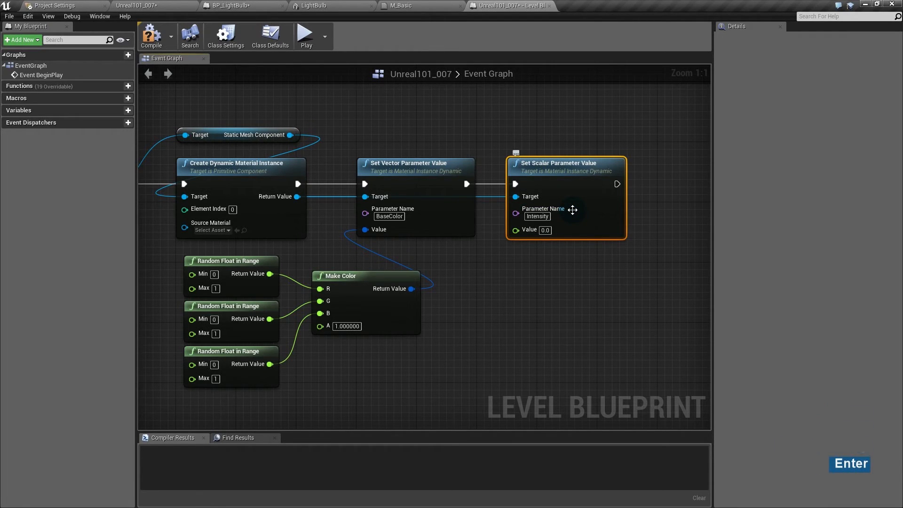
{"action": "right_click_drag", "start_coordinate": [535, 266], "coordinate": [461, 259]}
{"action": "left_click_drag", "start_coordinate": [441, 230], "coordinate": [440, 264]}
{"action": "type", "text": "ra"}
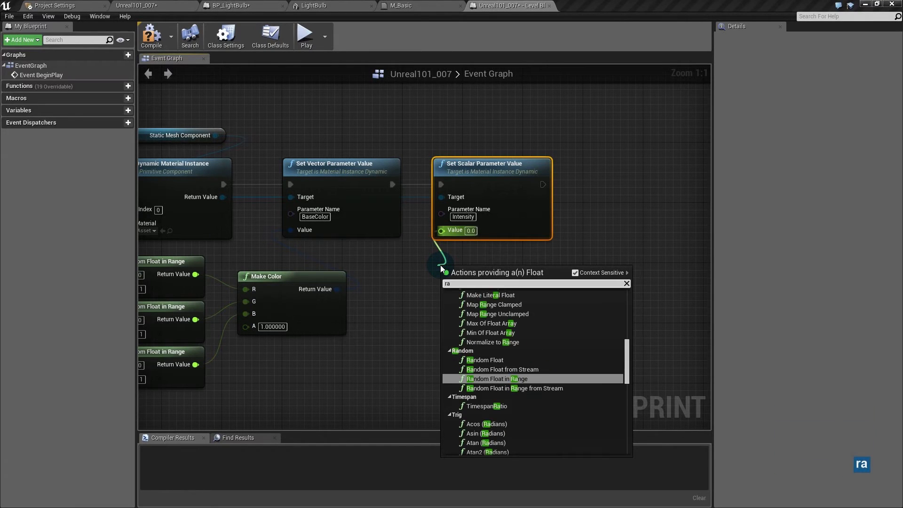
{"action": "type", "text": "ndom"}
{"action": "key", "text": "Return"}
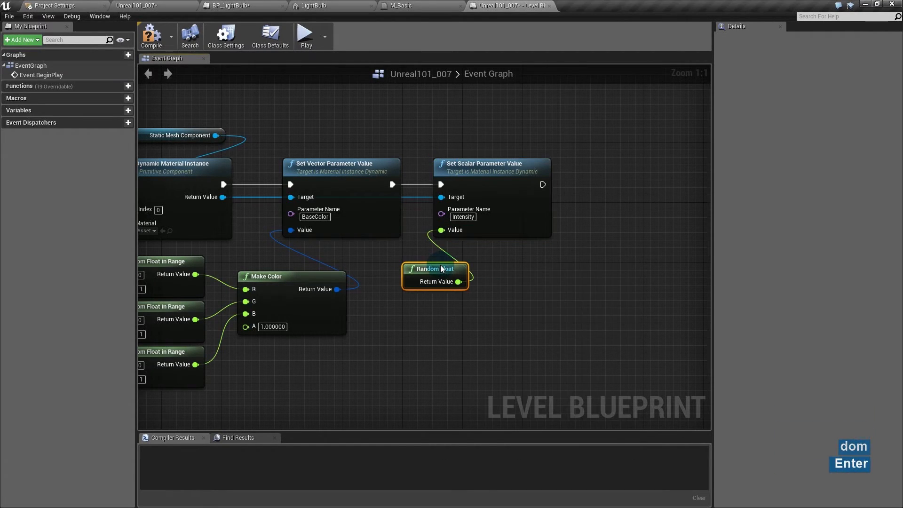
{"action": "key", "text": "Delete"}
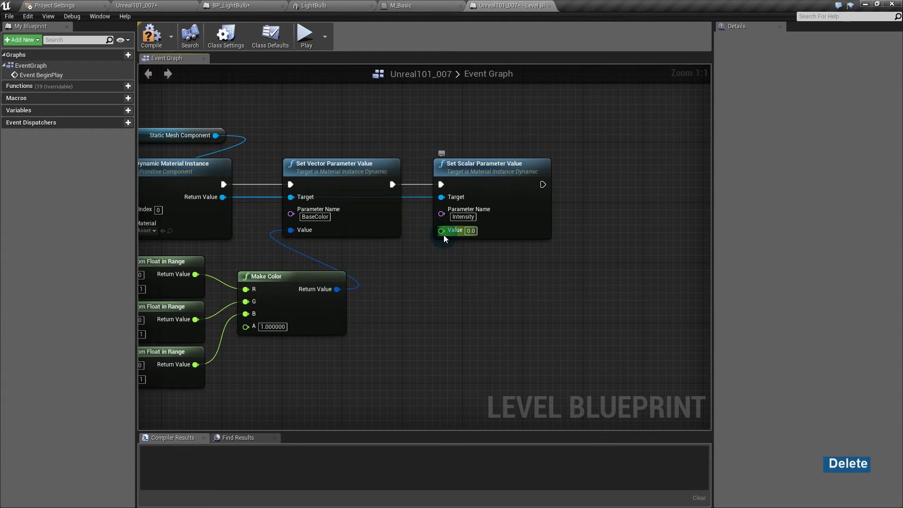
- Feed the Intensity node's Value from a new Random Float in Range node placed beneath it, with Max set to 1
{"action": "left_click_drag", "start_coordinate": [441, 231], "coordinate": [444, 272]}
{"action": "type", "text": "random range"}
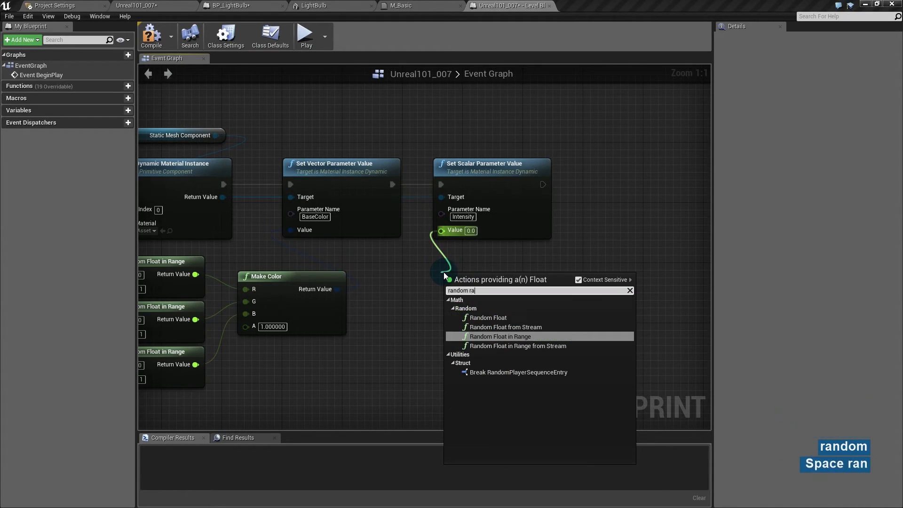
{"action": "key", "text": "Return"}
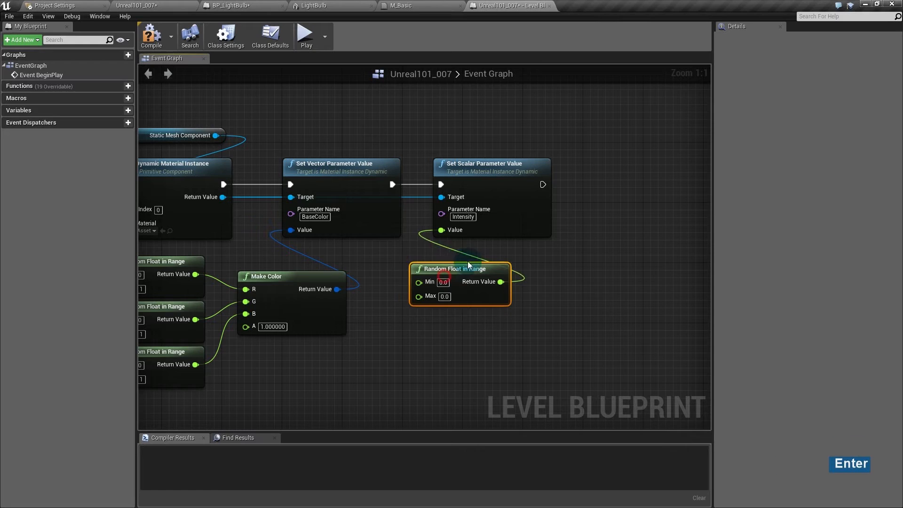
{"action": "left_click_drag", "start_coordinate": [444, 272], "coordinate": [480, 260]}
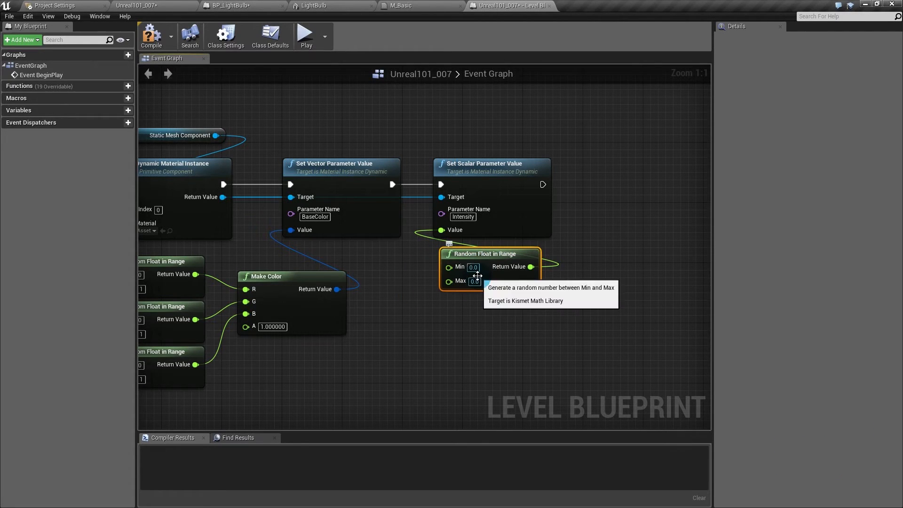
{"action": "left_click", "coordinate": [476, 282]}
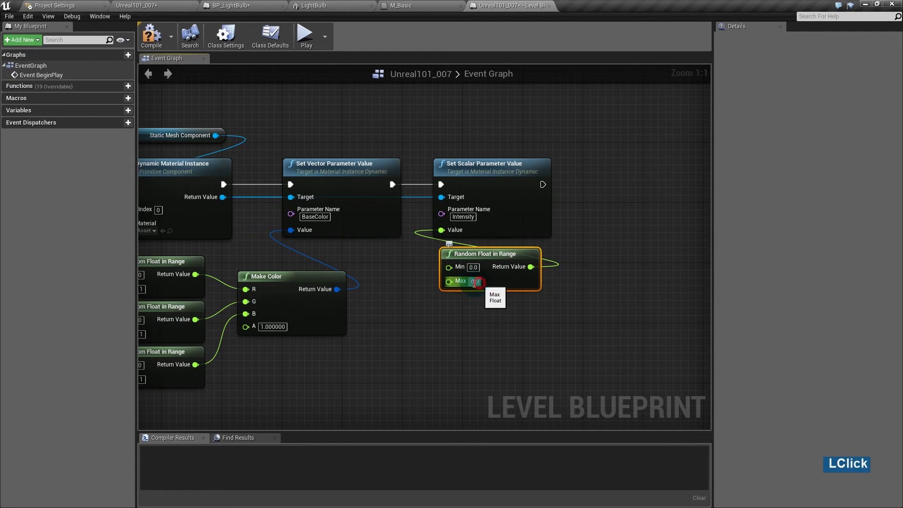
{"action": "left_click", "coordinate": [461, 374]}
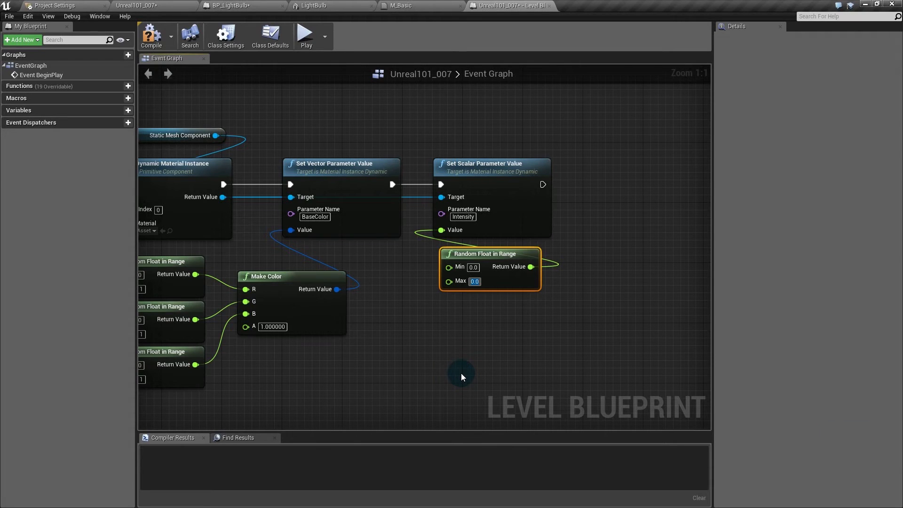
{"action": "type", "text": "1"}
{"action": "key", "text": "Return"}
{"action": "left_click", "coordinate": [485, 333]}
- Add a second Set Scalar Parameter Value node from the material instance's Return Value and connect its execution after the Intensity node
{"action": "right_click_drag", "start_coordinate": [479, 256], "coordinate": [431, 277]}
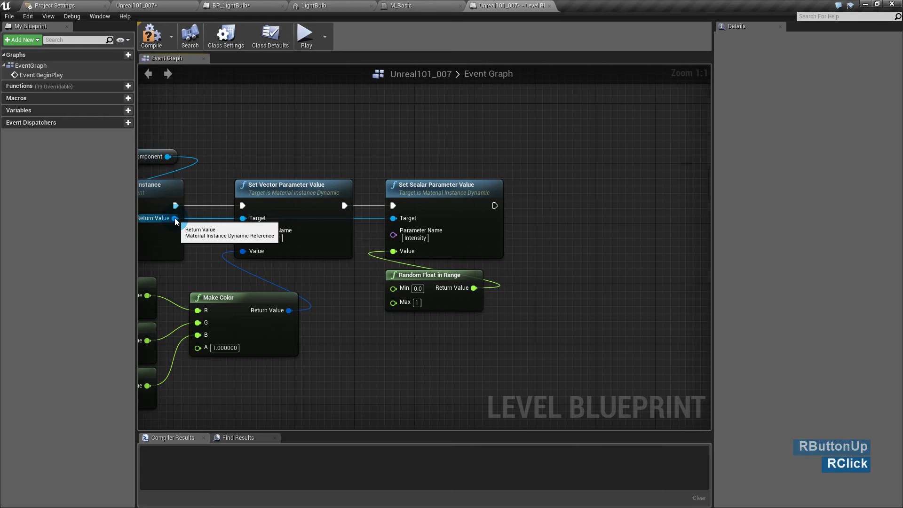
{"action": "left_click_drag", "start_coordinate": [174, 218], "coordinate": [543, 183]}
{"action": "type", "text": "set scala"}
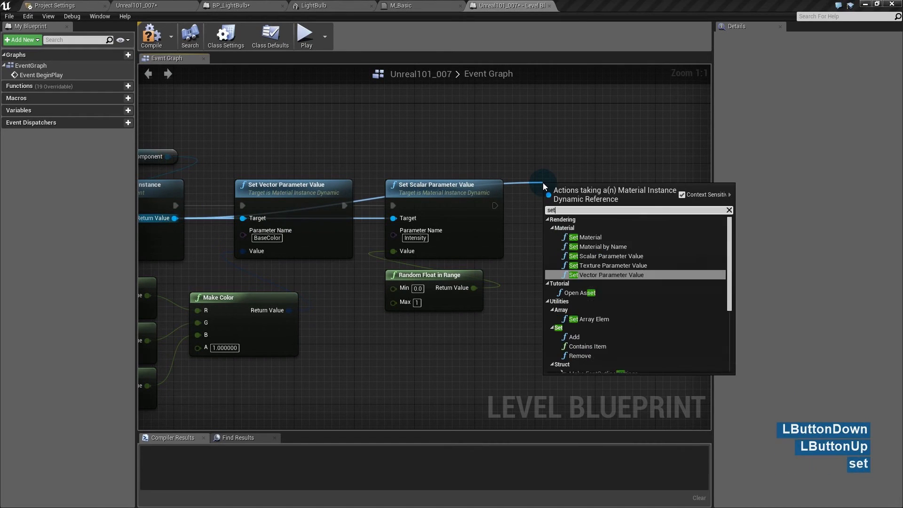
{"action": "key", "text": "Return"}
{"action": "left_click_drag", "start_coordinate": [495, 205], "coordinate": [567, 190]}
- Set the second Set Scalar Parameter Value node's Parameter Name to Roughness
{"action": "left_click", "coordinate": [612, 232]}
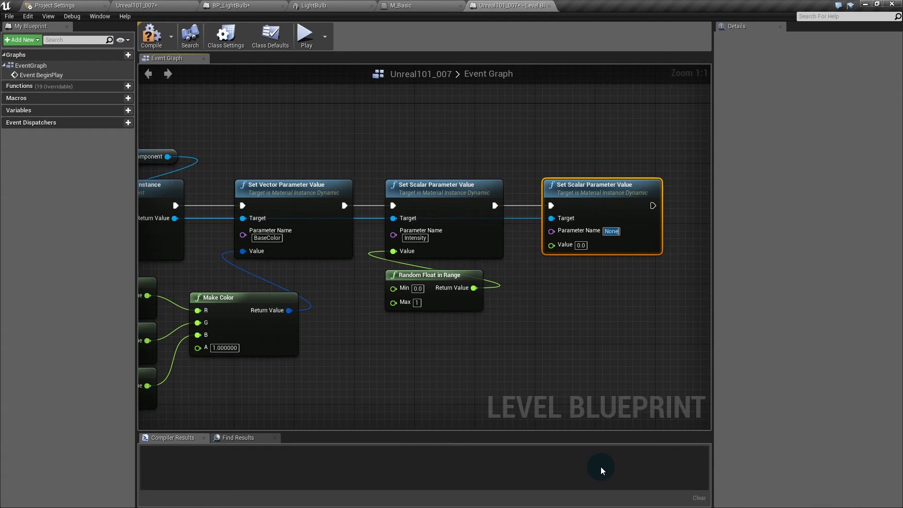
{"action": "type", "text": "T"}
{"action": "key", "text": "BackSpace"}
{"action": "type", "text": "Roughness"}
{"action": "key", "text": "Return"}
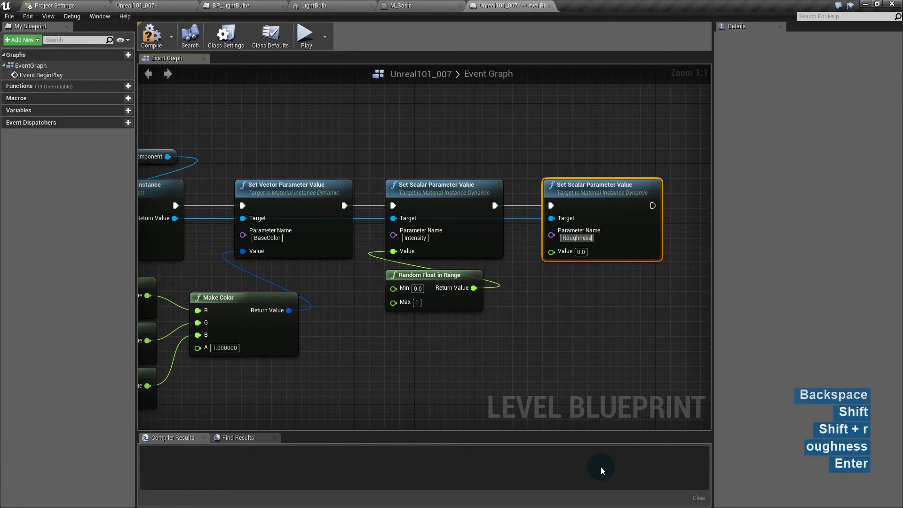
- Duplicate the Intensity node's Random Float in Range and connect the copy's Return Value to the Roughness node's Value
{"action": "left_click", "coordinate": [463, 304]}
{"action": "key", "text": "ctrl+w"}
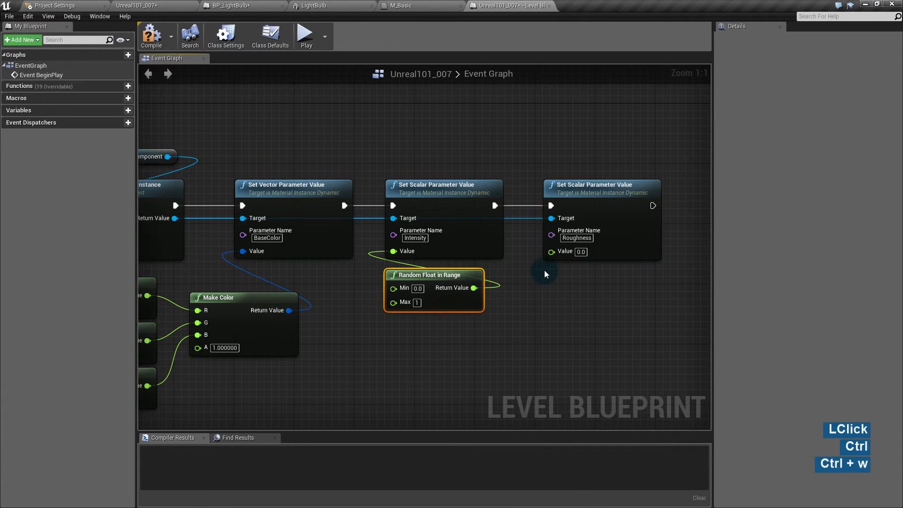
{"action": "left_click_drag", "start_coordinate": [631, 288], "coordinate": [568, 254]}
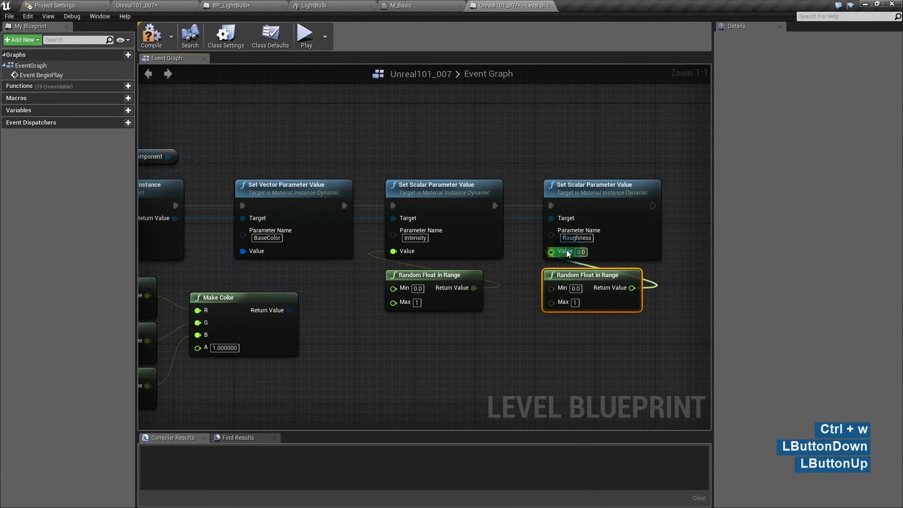
- Add a third Set Scalar Parameter Value node from the material instance's Return Value, connect it after the Roughness node and align it with that node
{"action": "right_click_drag", "start_coordinate": [569, 338], "coordinate": [447, 296]}
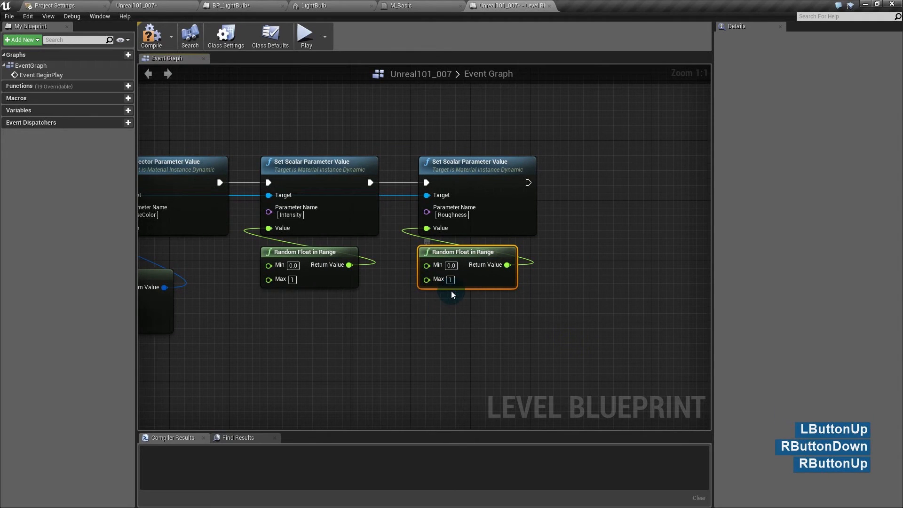
{"action": "right_click_drag", "start_coordinate": [563, 360], "coordinate": [472, 371]}
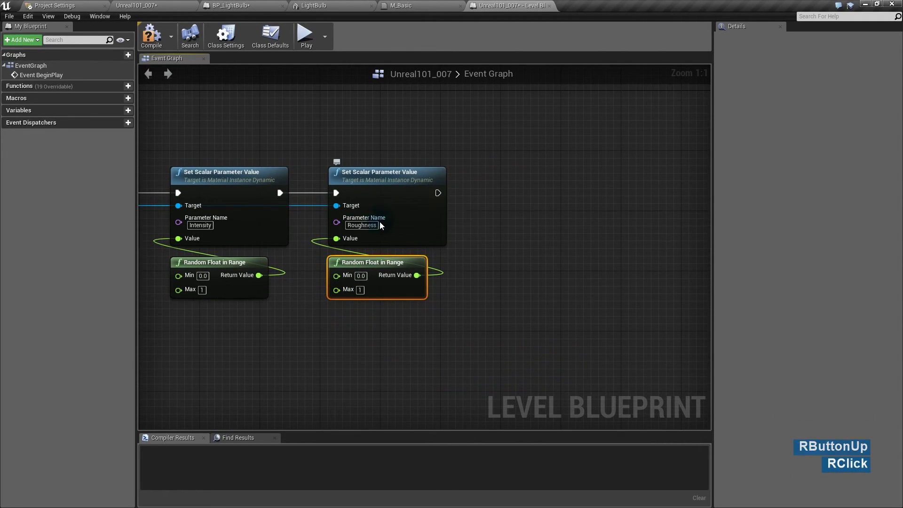
{"action": "right_click_drag", "start_coordinate": [310, 219], "coordinate": [471, 243]}
{"action": "right_click_drag", "start_coordinate": [262, 239], "coordinate": [384, 248]}
{"action": "left_click_drag", "start_coordinate": [241, 235], "coordinate": [534, 201]}
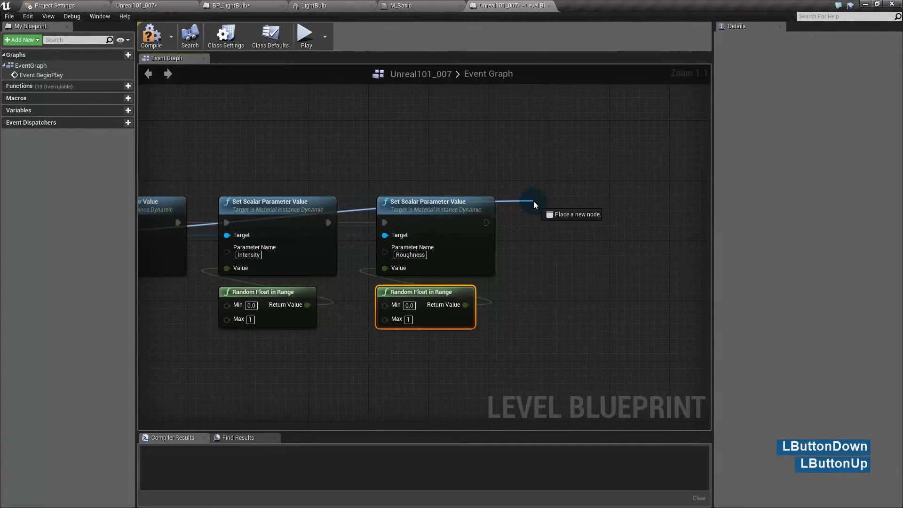
{"action": "type", "text": "set scalar"}
{"action": "key", "text": "Return"}
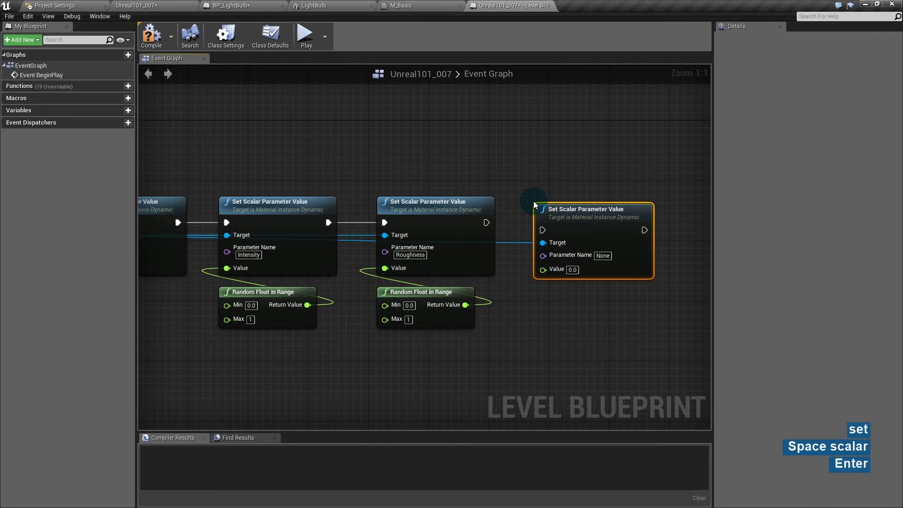
{"action": "left_click_drag", "start_coordinate": [487, 223], "coordinate": [543, 230]}
{"action": "left_click_drag", "start_coordinate": [564, 210], "coordinate": [565, 203]}
- Set the third scalar node's Parameter Name to Metallic and check the parameter names in the M_Basic material
{"action": "left_click", "coordinate": [603, 248]}
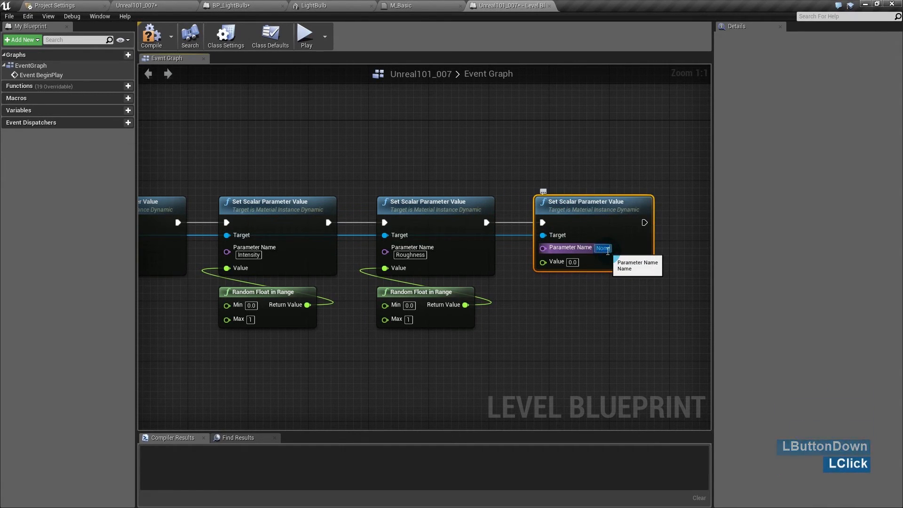
{"action": "type", "text": "Metallic"}
{"action": "key", "text": "Return"}
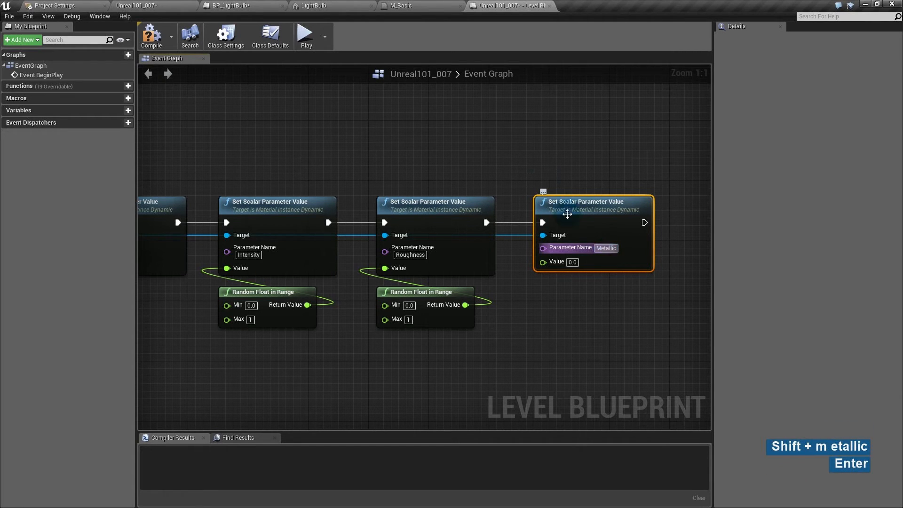
{"action": "left_click", "coordinate": [414, 5]}
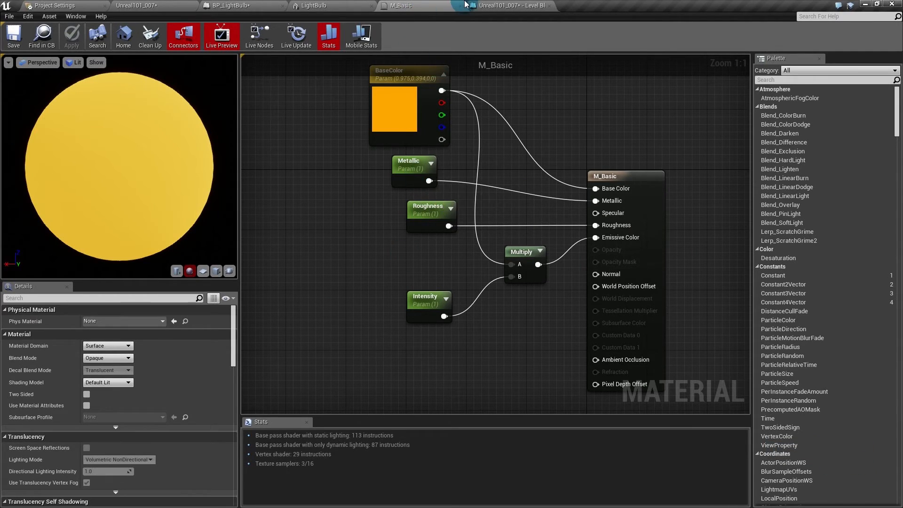
{"action": "left_click", "coordinate": [511, 5]}
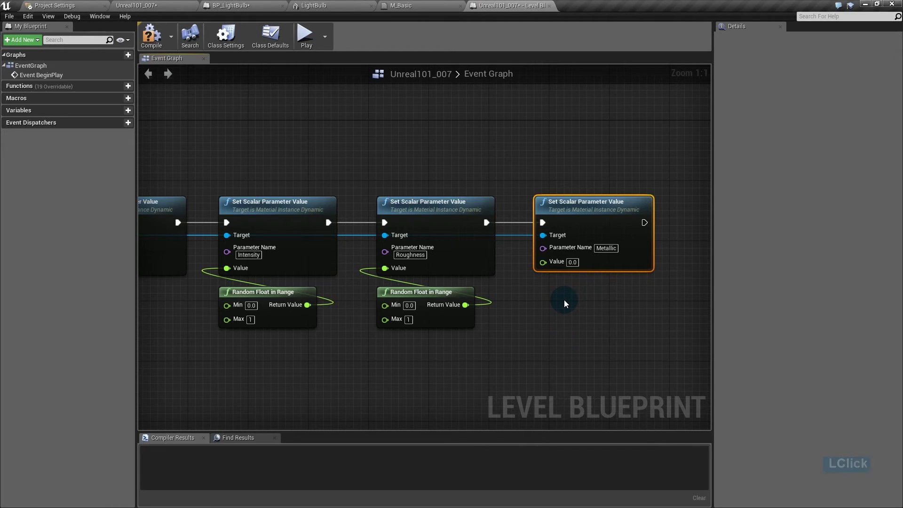
- Add a Random Bool node beneath the Metallic Set Scalar Parameter Value node
{"action": "right_click_drag", "start_coordinate": [563, 300], "coordinate": [482, 302]}
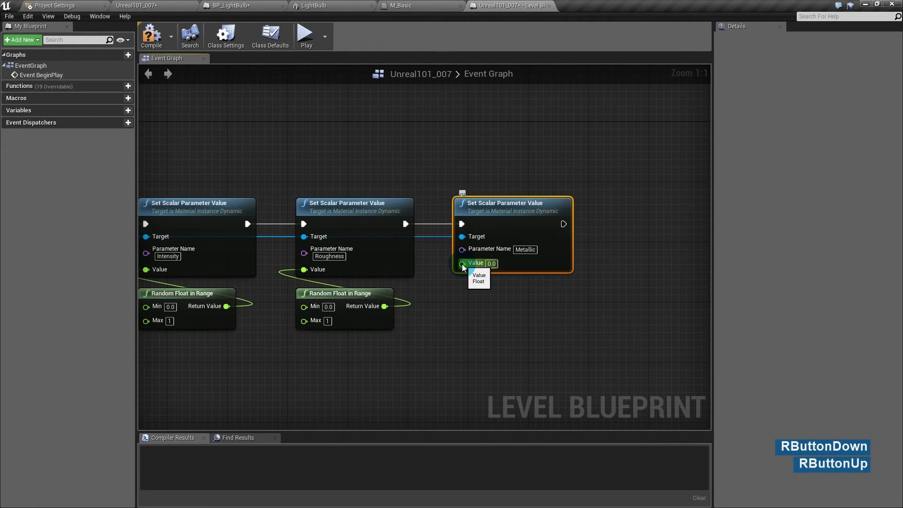
{"action": "right_click", "coordinate": [463, 298]}
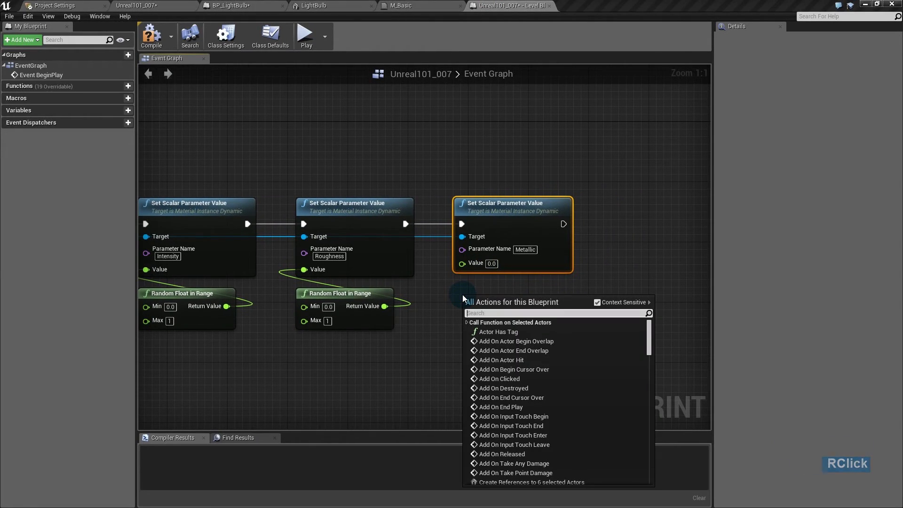
{"action": "type", "text": "random boo"}
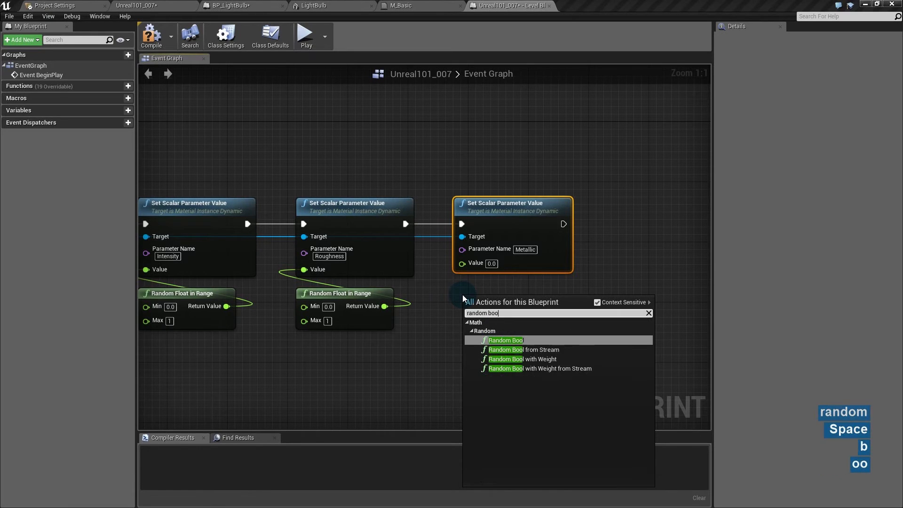
{"action": "key", "text": "Return"}
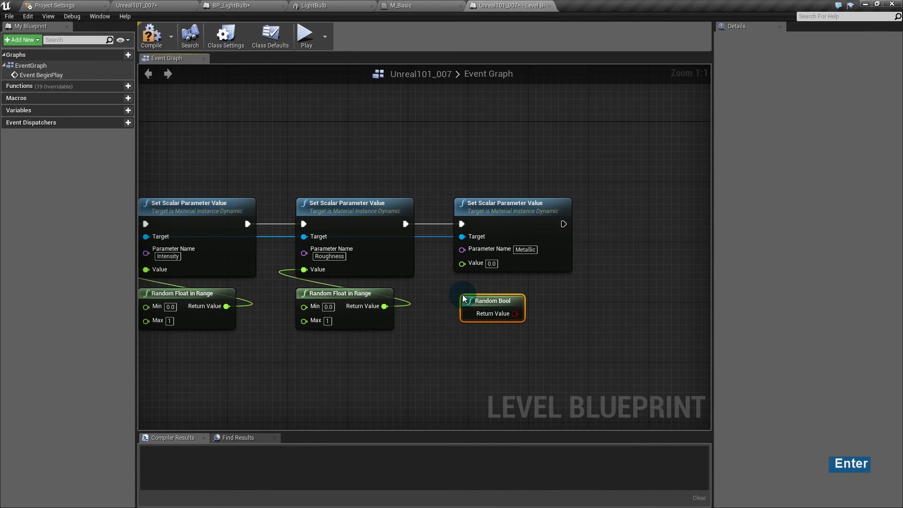
- Add a Select Float node feeding the Metallic node's Value and connect the Random Bool's Return Value to Pick A
{"action": "left_click_drag", "start_coordinate": [468, 301], "coordinate": [491, 340]}
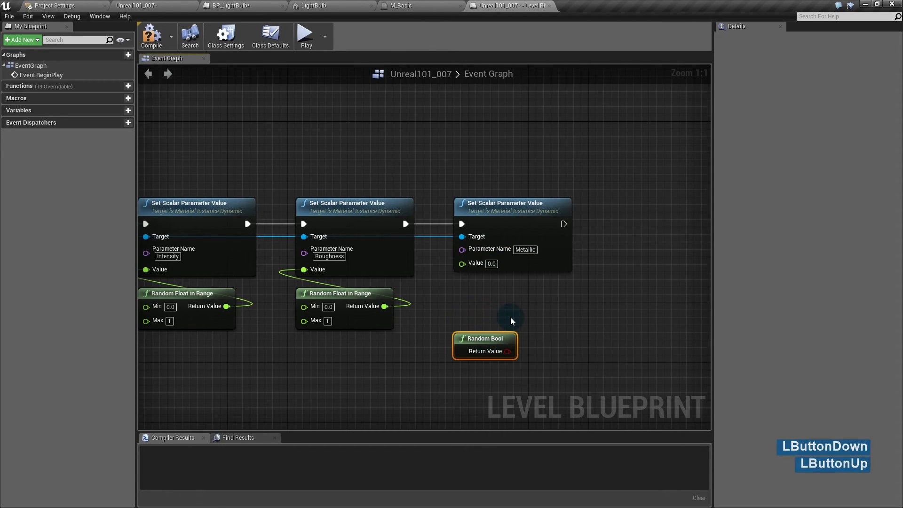
{"action": "left_click_drag", "start_coordinate": [461, 264], "coordinate": [459, 284]}
{"action": "type", "text": "select"}
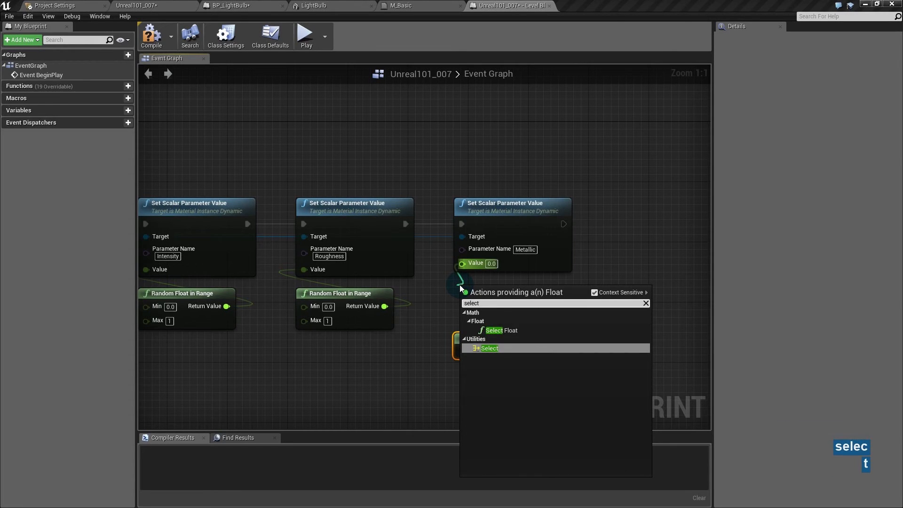
{"action": "key", "text": "Up"}
{"action": "key", "text": "Return"}
{"action": "left_click_drag", "start_coordinate": [463, 293], "coordinate": [493, 278]}
{"action": "left_click_drag", "start_coordinate": [504, 351], "coordinate": [468, 320]}
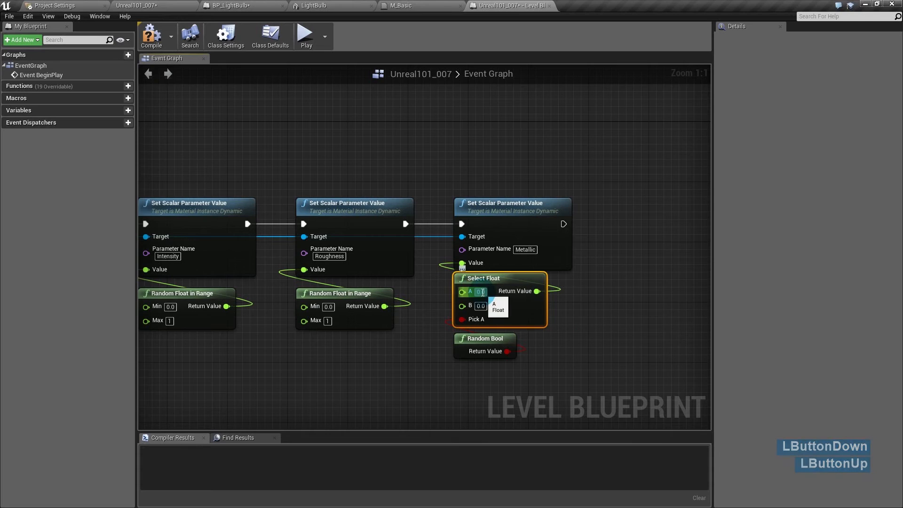
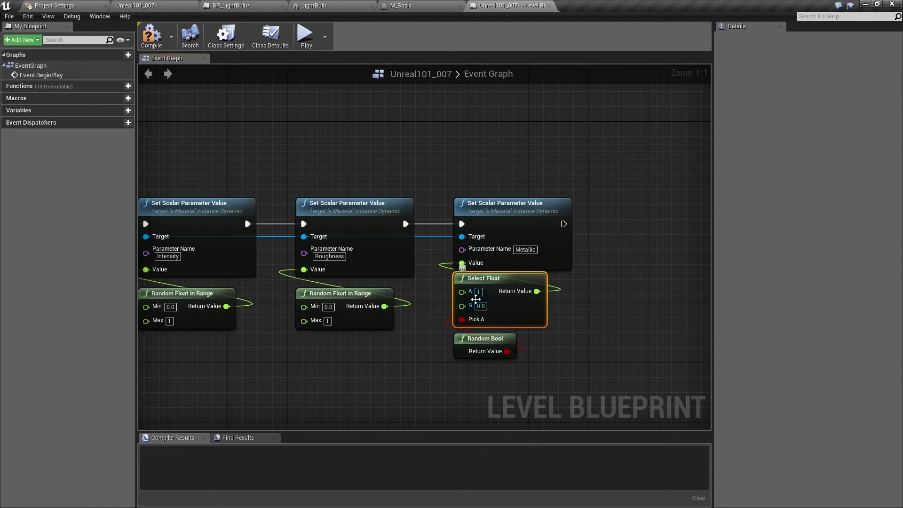
- Set the Select Float node's A to 1 and B to 0, and compile the Level Blueprint
{"action": "type", "text": "0"}
{"action": "key", "text": "Return"}
{"action": "left_click", "coordinate": [557, 355]}
{"action": "left_click", "coordinate": [163, 43]}
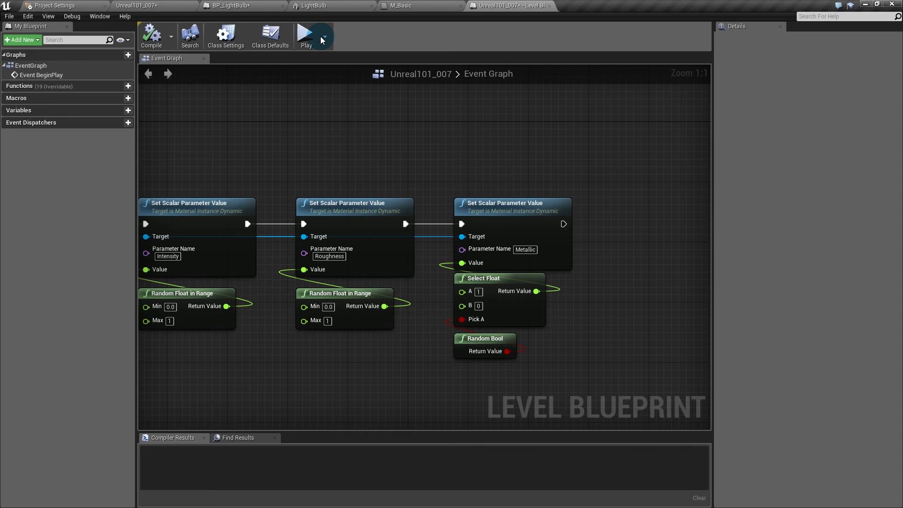
- Play the level briefly to view the meshes' randomized materials
{"action": "right_click_drag", "start_coordinate": [304, 143], "coordinate": [476, 162]}
{"action": "left_click", "coordinate": [305, 34]}
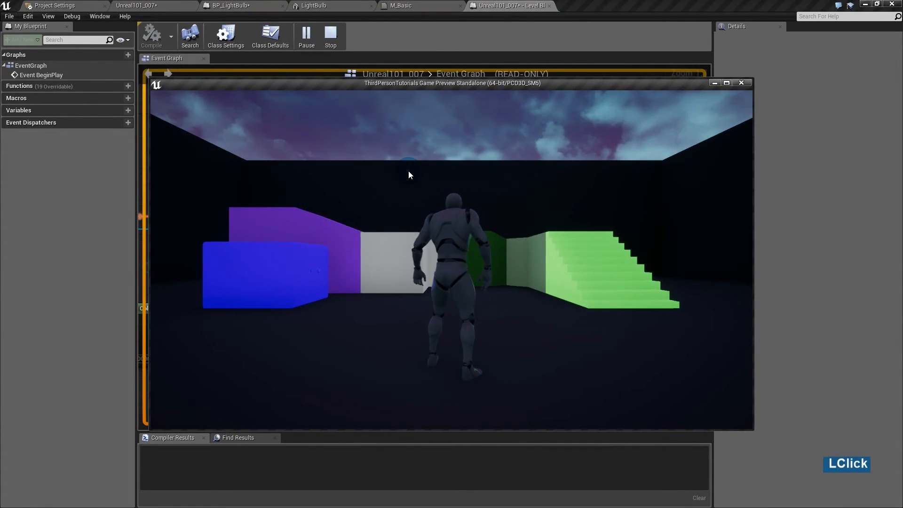
{"action": "left_click", "coordinate": [438, 230]}
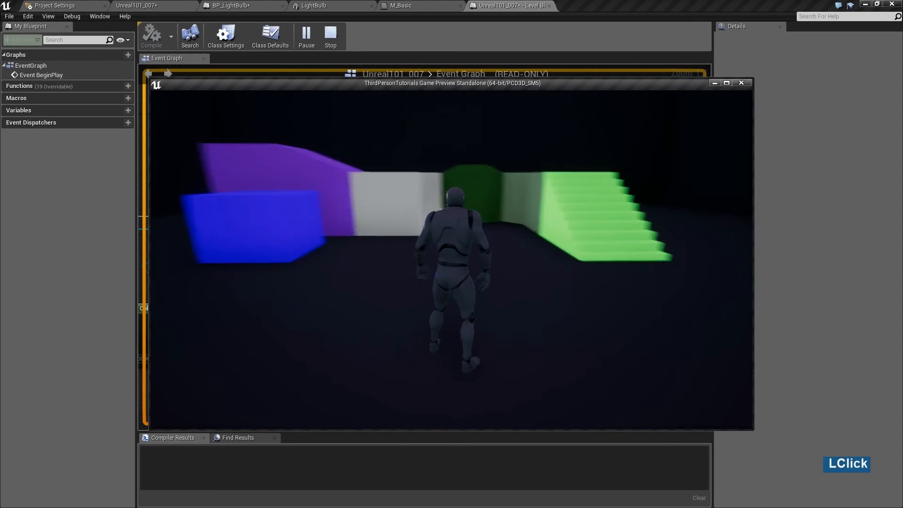
{"action": "key", "text": "Escape"}
- Play the level again and run the character over the stairs to inspect the new material variations
{"action": "left_click", "coordinate": [306, 34]}
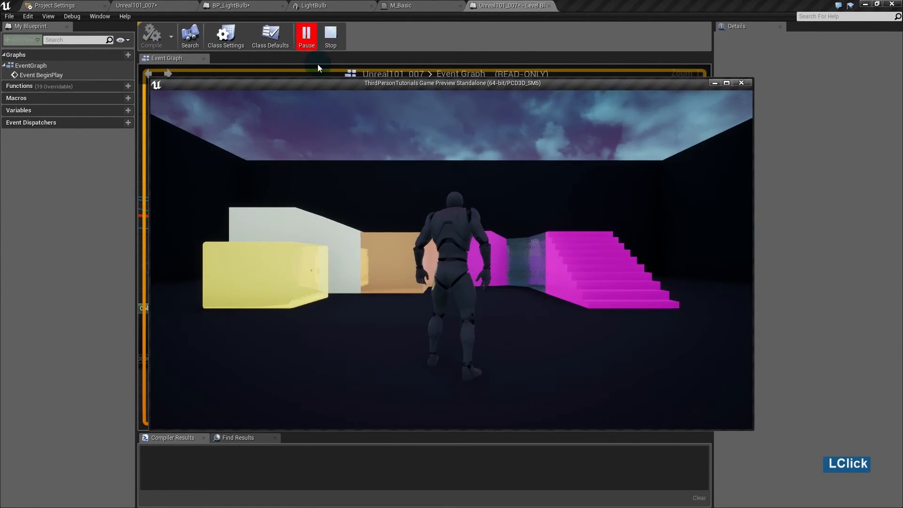
{"action": "key", "text": "d"}
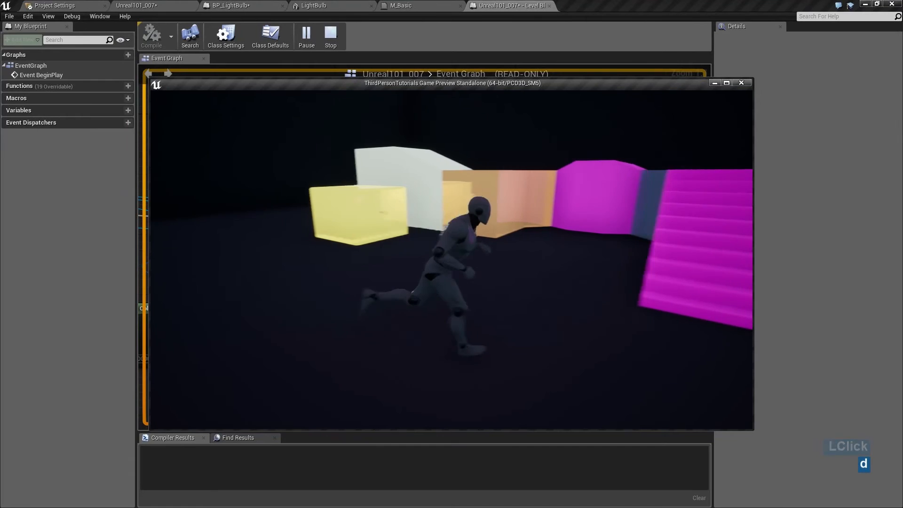
{"action": "key", "text": "w"}
{"action": "key", "text": "a"}
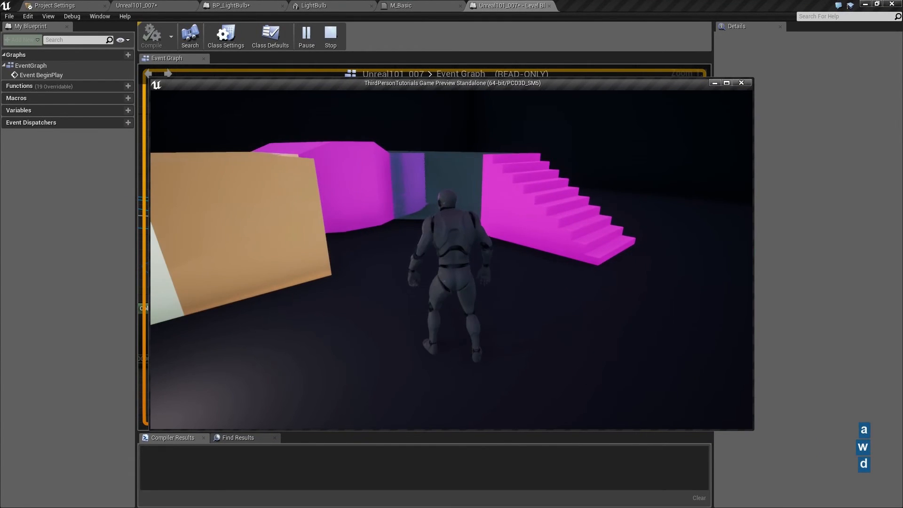
{"action": "key", "text": "s"}
{"action": "key", "text": "d"}
{"action": "key", "text": "w"}
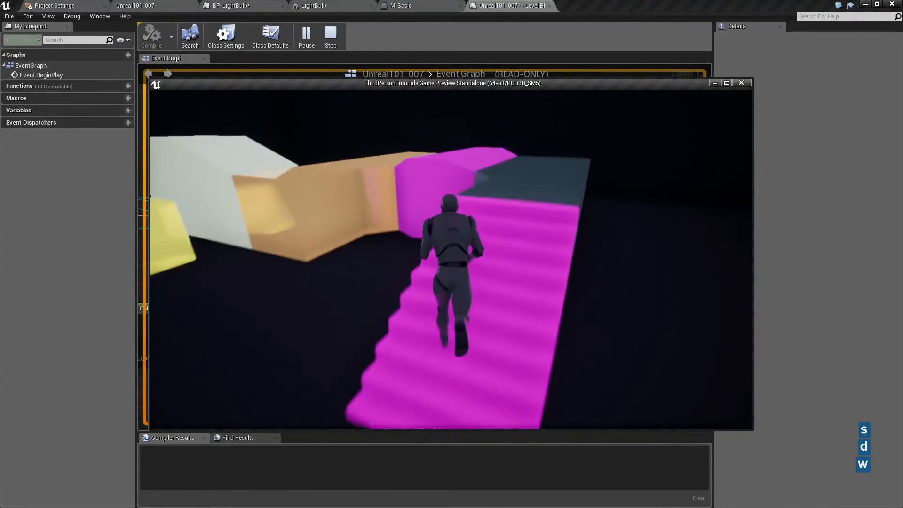
{"action": "key", "text": "d"}
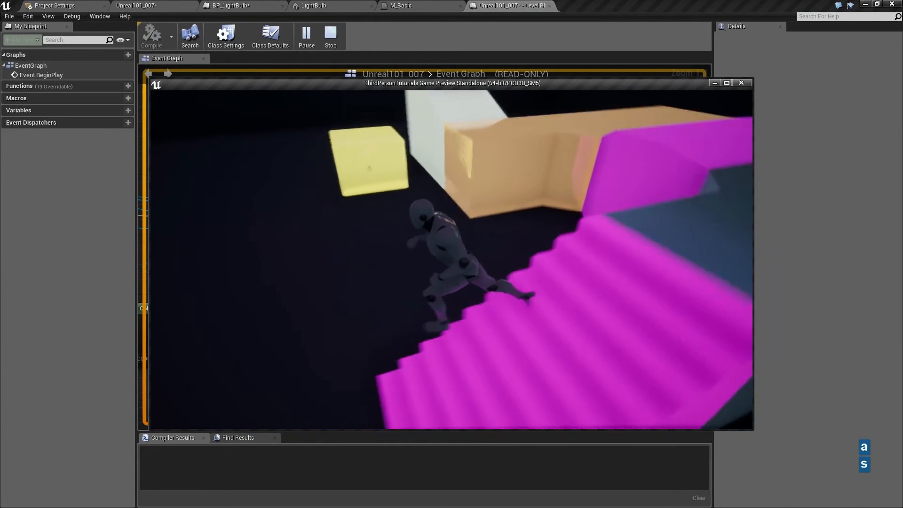
{"action": "key", "text": "a"}
{"action": "key", "text": "s"}
{"action": "key", "text": "Escape"}
- Play the level once more and run the character to the cube, checking how its material reacts to the light bulb
{"action": "left_click", "coordinate": [304, 36]}
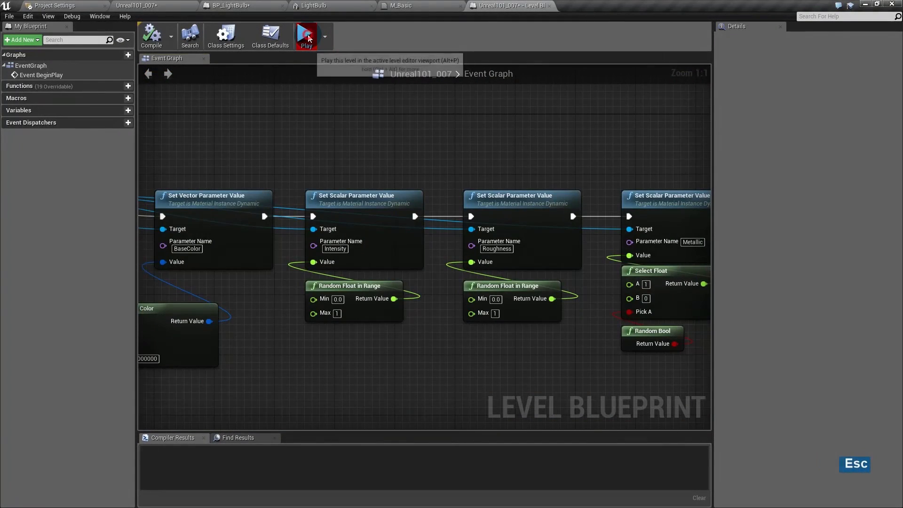
{"action": "left_click", "coordinate": [392, 159]}
{"action": "left_click", "coordinate": [470, 264]}
{"action": "key", "text": "d"}
{"action": "key", "text": "w"}
{"action": "key", "text": "a"}
{"action": "key", "text": "s"}
{"action": "key", "text": "a"}
{"action": "key", "text": "s"}
{"action": "key", "text": "a"}
{"action": "key", "text": "w"}
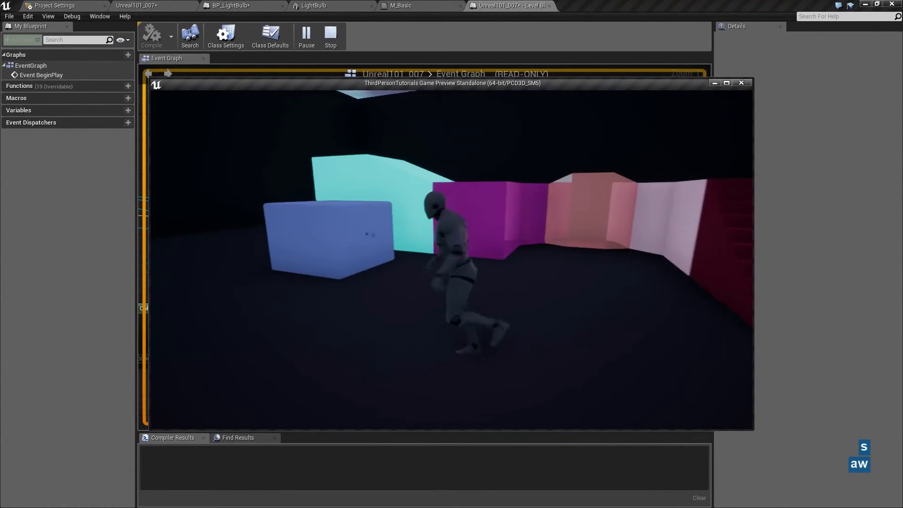
{"action": "key", "text": "a"}
{"action": "key", "text": "s"}
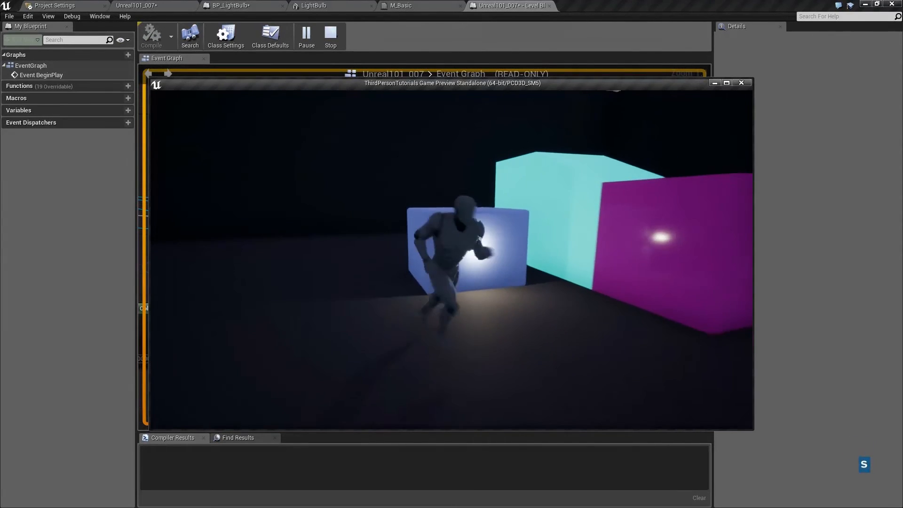
{"action": "key", "text": "a"}
{"action": "key", "text": "Escape"}
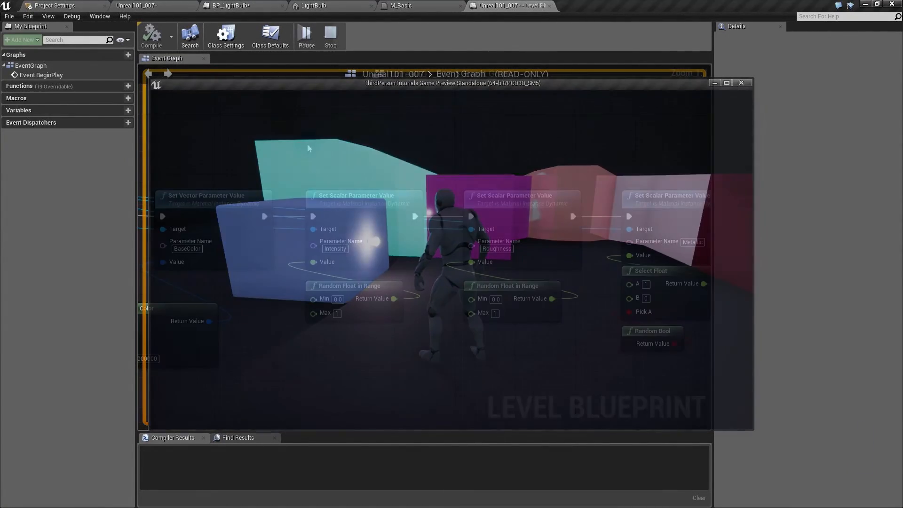
- Add an M keyboard input event to the Event Graph and place it well below the Make Array node
{"action": "right_click_drag", "start_coordinate": [307, 145], "coordinate": [380, 344]}
{"action": "right_click_drag", "start_coordinate": [374, 376], "coordinate": [277, 366]}
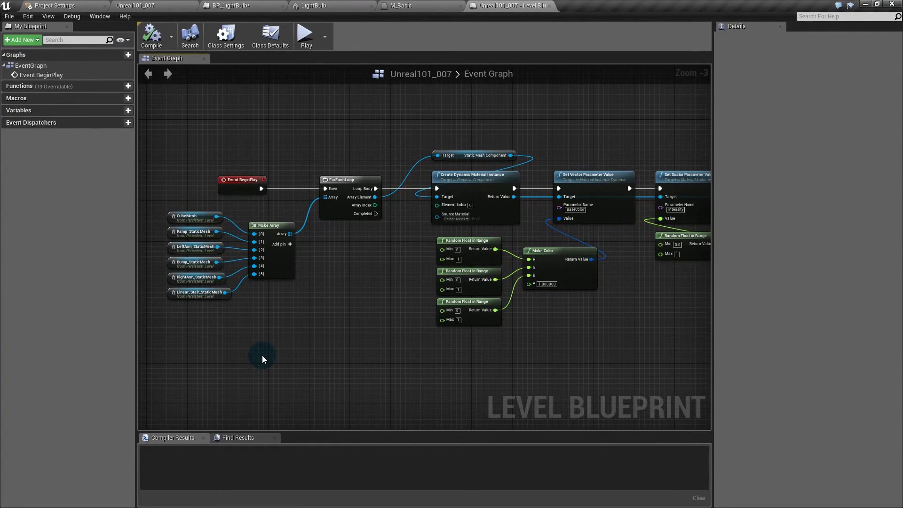
{"action": "right_click", "coordinate": [263, 356]}
{"action": "type", "text": "m"}
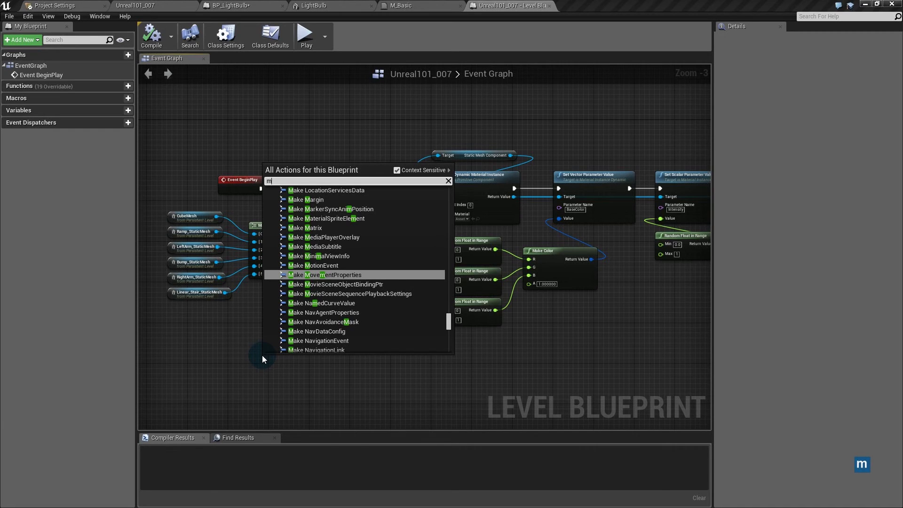
{"action": "right_click_drag", "start_coordinate": [379, 295], "coordinate": [383, 217]}
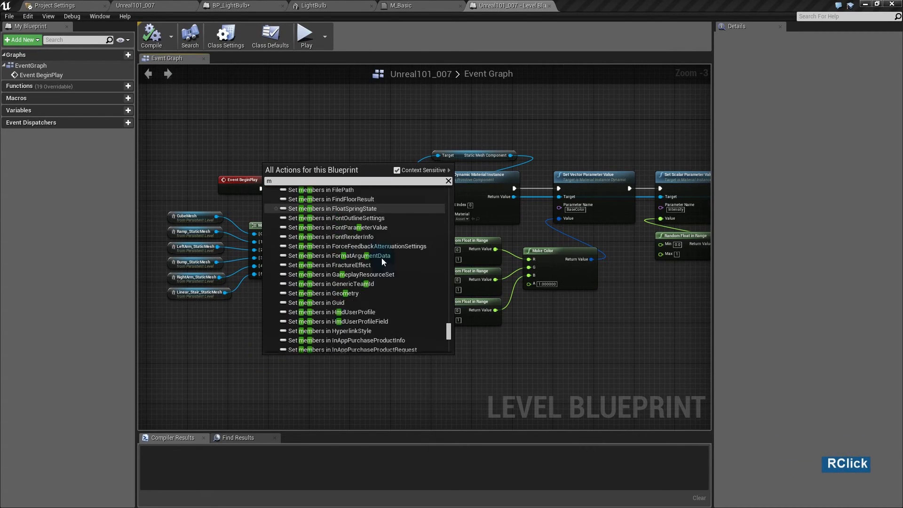
{"action": "right_click_drag", "start_coordinate": [385, 297], "coordinate": [385, 212]}
{"action": "left_click_drag", "start_coordinate": [298, 181], "coordinate": [262, 182]}
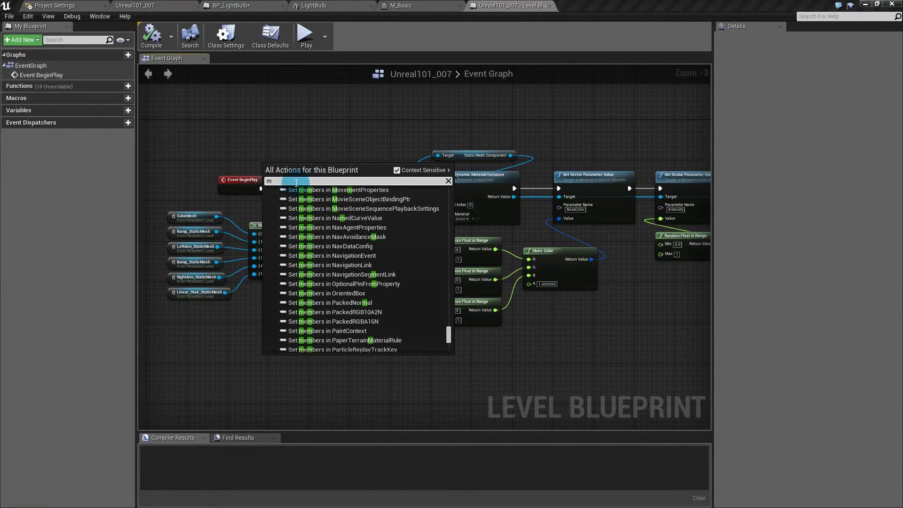
{"action": "type", "text": "event"}
{"action": "key", "text": "BackSpace"}
{"action": "type", "text": "input m"}
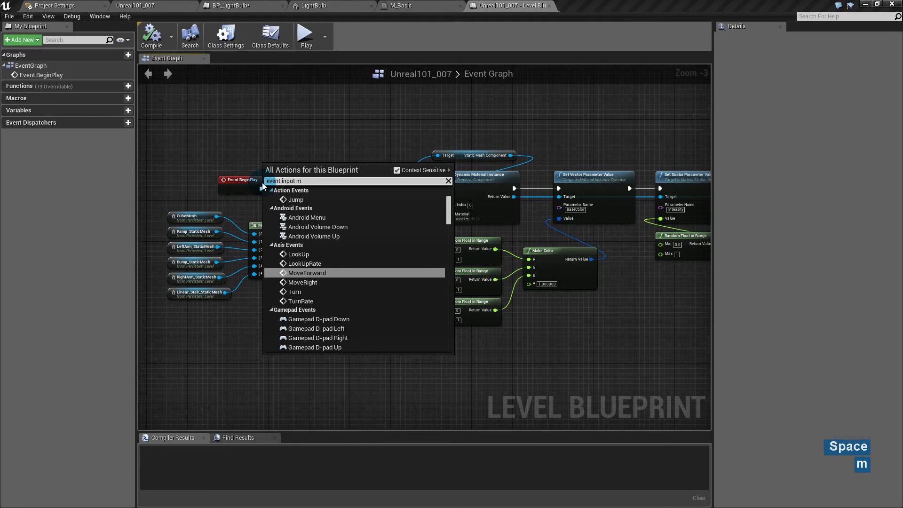
{"action": "key", "text": "BackSpace"}
{"action": "left_click_drag", "start_coordinate": [450, 194], "coordinate": [445, 283]}
{"action": "left_click", "coordinate": [297, 292]}
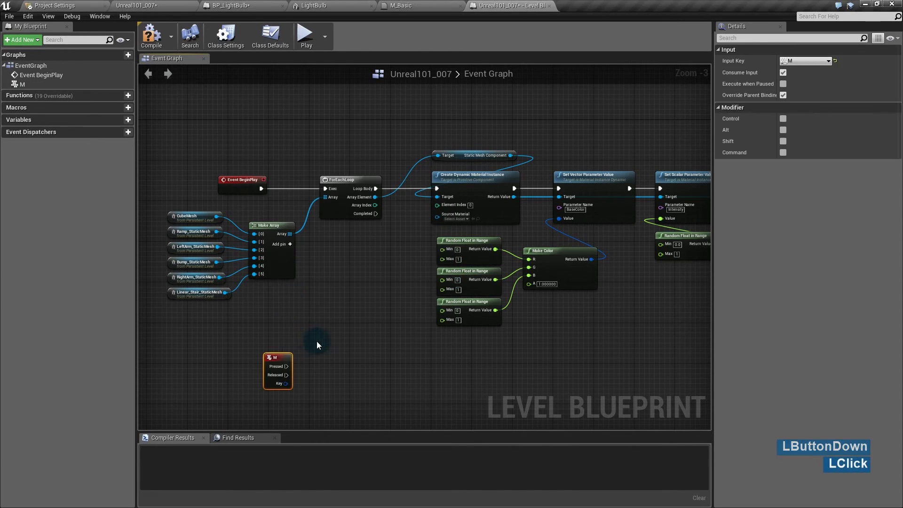
{"action": "right_click_drag", "start_coordinate": [314, 362], "coordinate": [303, 292]}
{"action": "scroll", "coordinate": [293, 286], "scroll_direction": "up", "scroll_amount": 3}
{"action": "left_click_drag", "start_coordinate": [262, 268], "coordinate": [269, 314]}
{"action": "right_click_drag", "start_coordinate": [278, 296], "coordinate": [265, 315]}
{"action": "scroll", "coordinate": [266, 338], "scroll_direction": "down", "scroll_amount": 2}
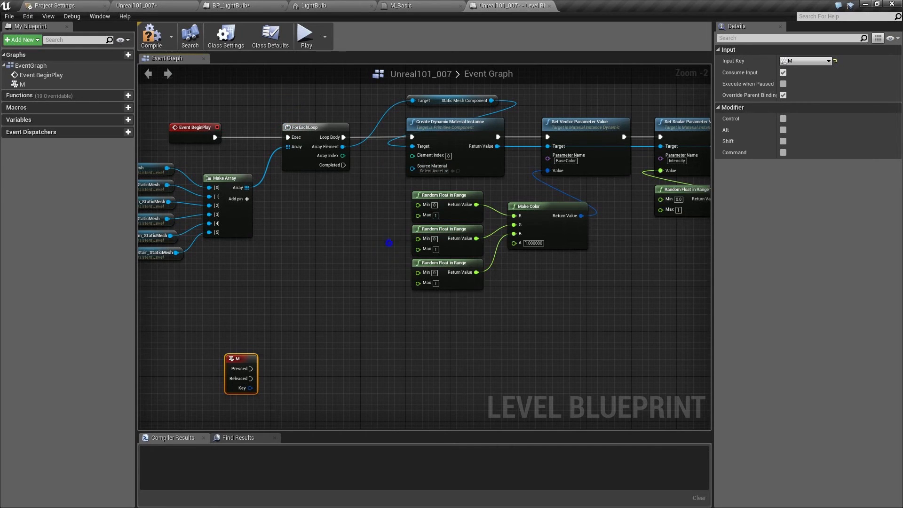
- Duplicate the ForEachLoop node beside the M event and connect M's Pressed to its Exec and the Make Array output to its Array
{"action": "right_click_drag", "start_coordinate": [389, 243], "coordinate": [311, 267]}
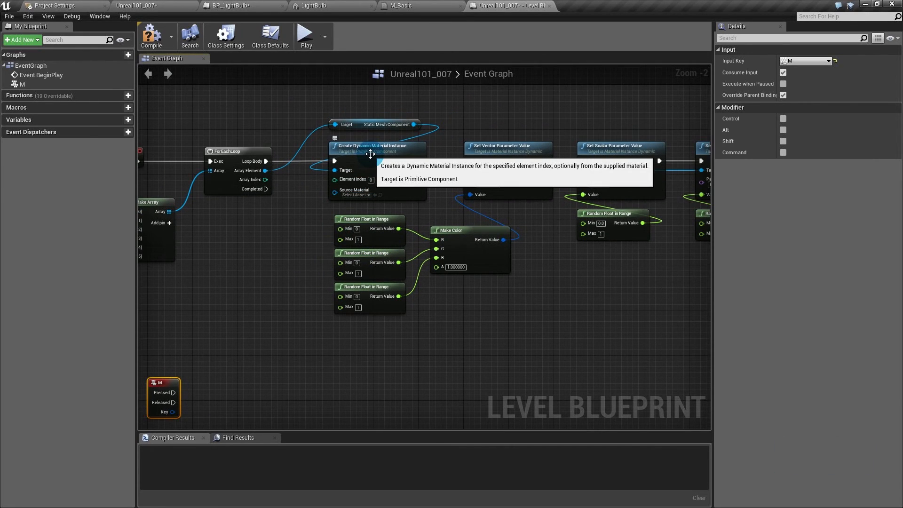
{"action": "right_click_drag", "start_coordinate": [302, 271], "coordinate": [374, 239]}
{"action": "right_click_drag", "start_coordinate": [329, 221], "coordinate": [375, 226]}
{"action": "left_click", "coordinate": [346, 159]}
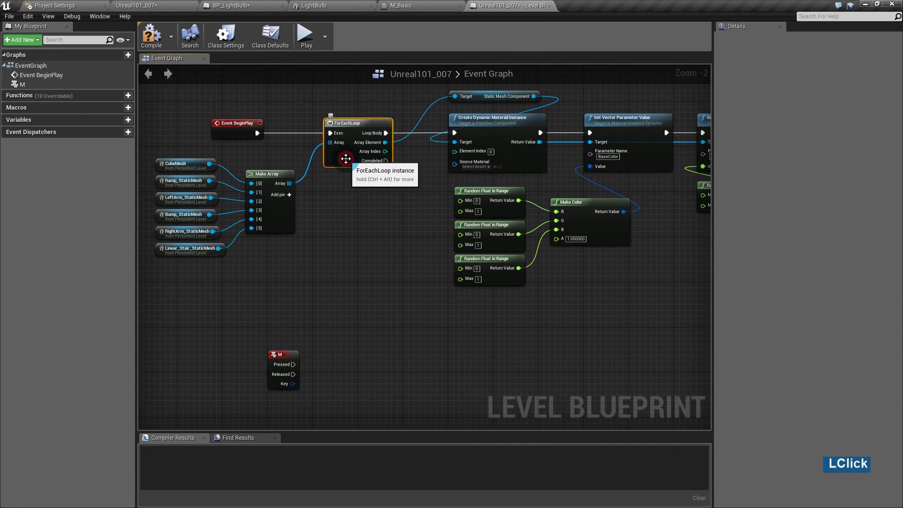
{"action": "key", "text": "ctrl+w"}
{"action": "left_click_drag", "start_coordinate": [289, 184], "coordinate": [347, 334]}
{"action": "left_click_drag", "start_coordinate": [292, 369], "coordinate": [349, 325]}
- Examine which nodes create the dynamic material instances and which set the vector and scalar parameters
{"action": "right_click_drag", "start_coordinate": [383, 281], "coordinate": [198, 305]}
{"action": "key", "text": "F12"}
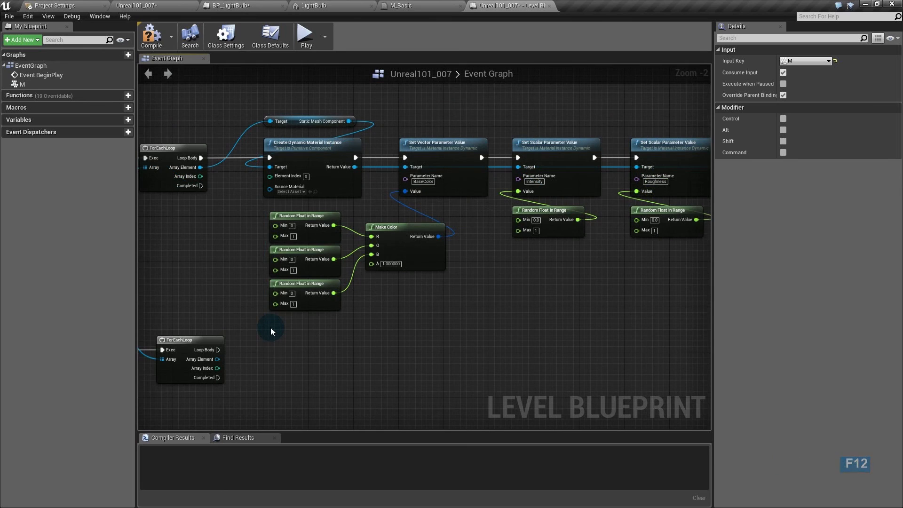
{"action": "right_click_drag", "start_coordinate": [573, 359], "coordinate": [320, 403]}
{"action": "left_click_drag", "start_coordinate": [620, 207], "coordinate": [406, 370]}
{"action": "right_click_drag", "start_coordinate": [340, 370], "coordinate": [545, 376]}
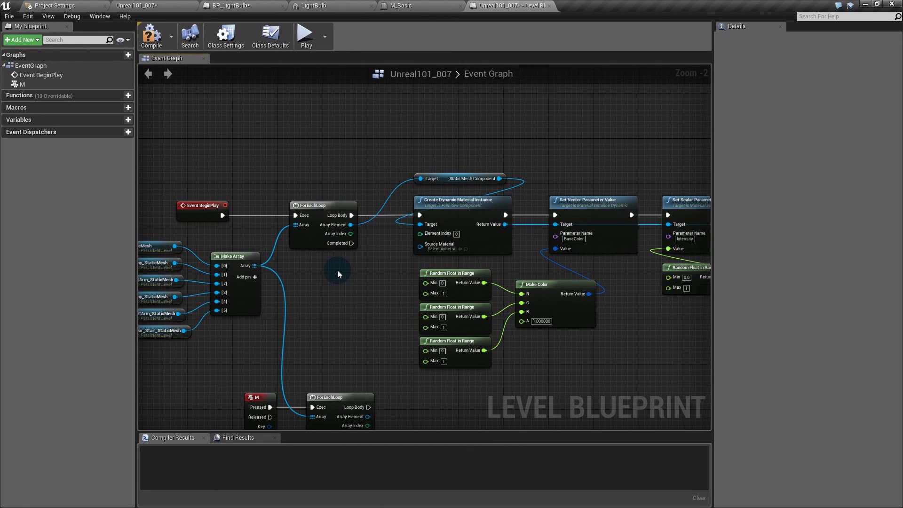
{"action": "left_click_drag", "start_coordinate": [320, 151], "coordinate": [473, 221]}
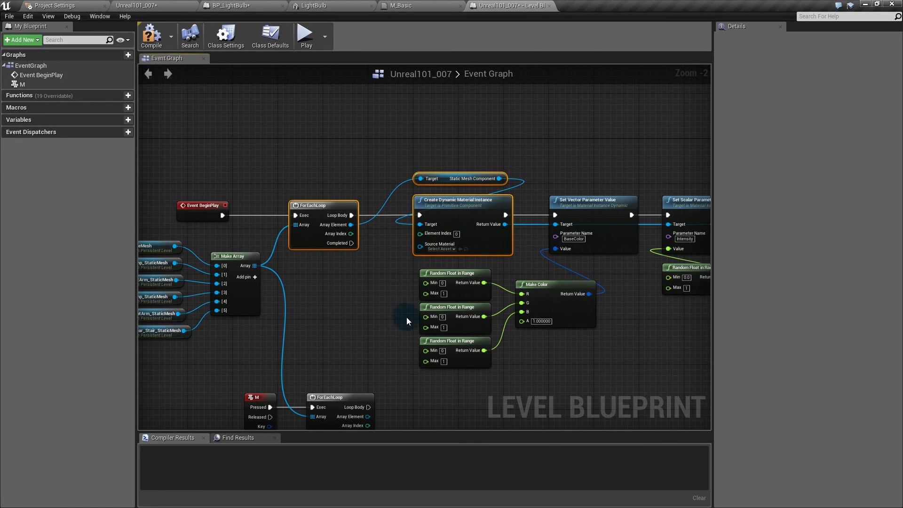
{"action": "right_click_drag", "start_coordinate": [395, 305], "coordinate": [361, 286]}
{"action": "right_click_drag", "start_coordinate": [583, 357], "coordinate": [455, 357]}
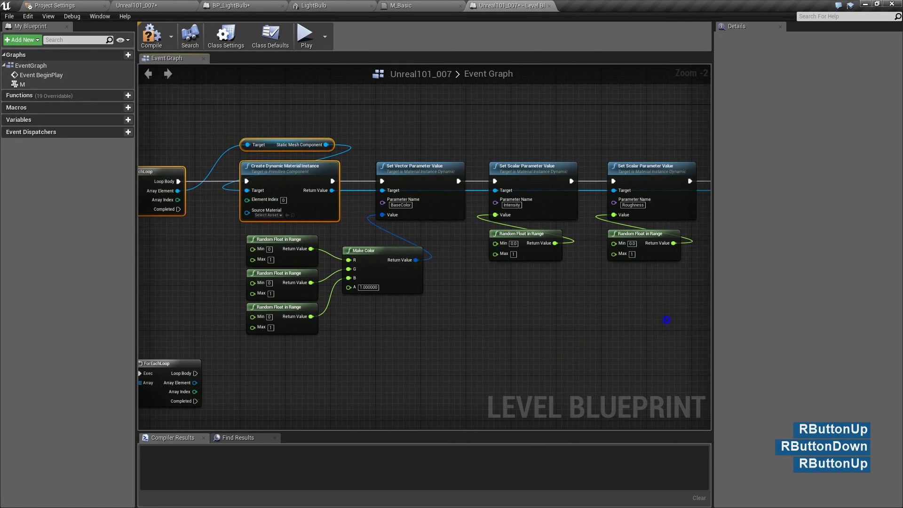
{"action": "right_click_drag", "start_coordinate": [669, 317], "coordinate": [547, 320]}
{"action": "left_click_drag", "start_coordinate": [692, 155], "coordinate": [366, 362]}
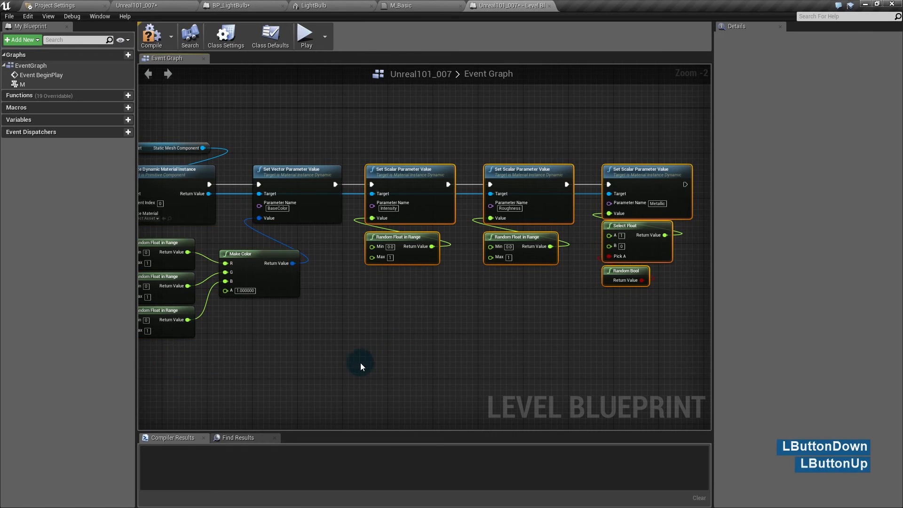
{"action": "right_click_drag", "start_coordinate": [260, 372], "coordinate": [561, 397]}
- Move the ForEachLoop and material instance creation nodes up, and wire a duplicate ForEachLoop to Event BeginPlay and the mesh array
{"action": "left_click", "coordinate": [337, 147]}
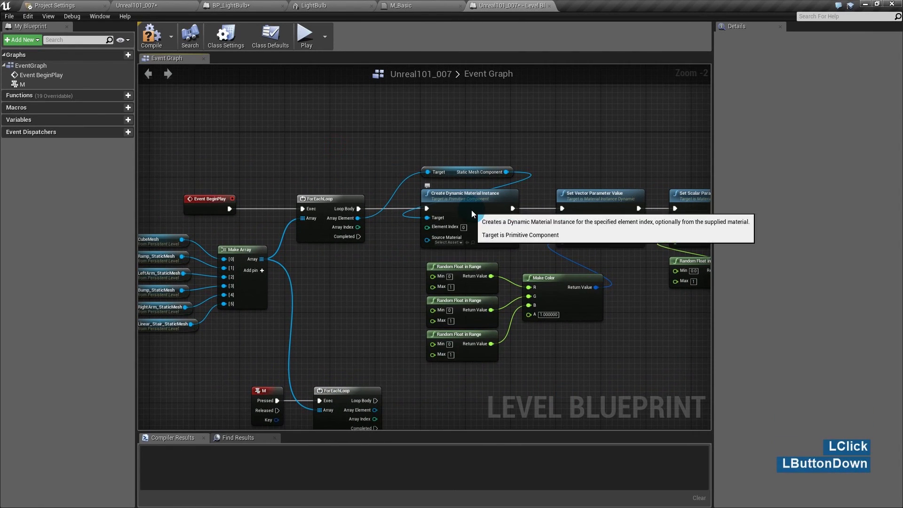
{"action": "left_click_drag", "start_coordinate": [347, 162], "coordinate": [493, 104]}
{"action": "left_click", "coordinate": [346, 105]}
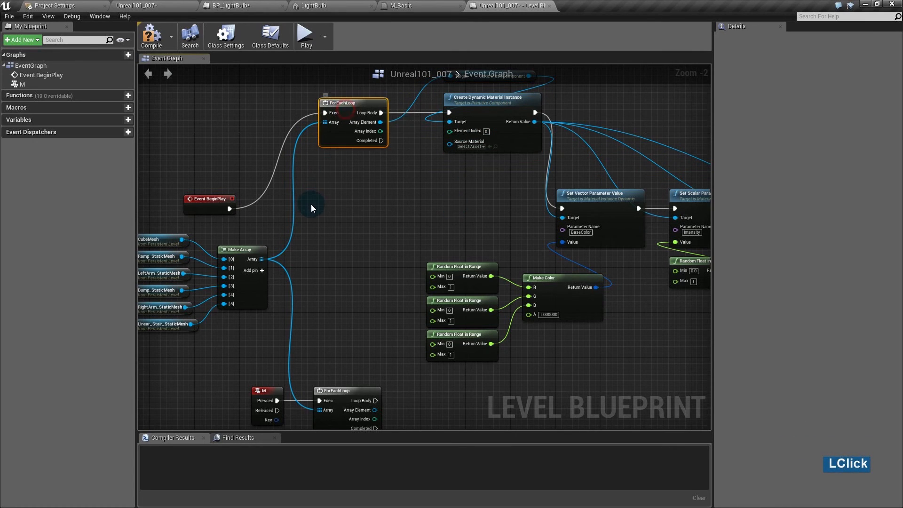
{"action": "key", "text": "ctrl+w"}
{"action": "left_click_drag", "start_coordinate": [263, 263], "coordinate": [230, 209]}
- Disconnect the execution wire from Create Dynamic Material Instance to the BaseColor Set Vector Parameter Value node
{"action": "left_click", "coordinate": [478, 182]}
{"action": "right_click_drag", "start_coordinate": [554, 107], "coordinate": [429, 165]}
{"action": "left_click", "coordinate": [410, 170], "text": "alt"}
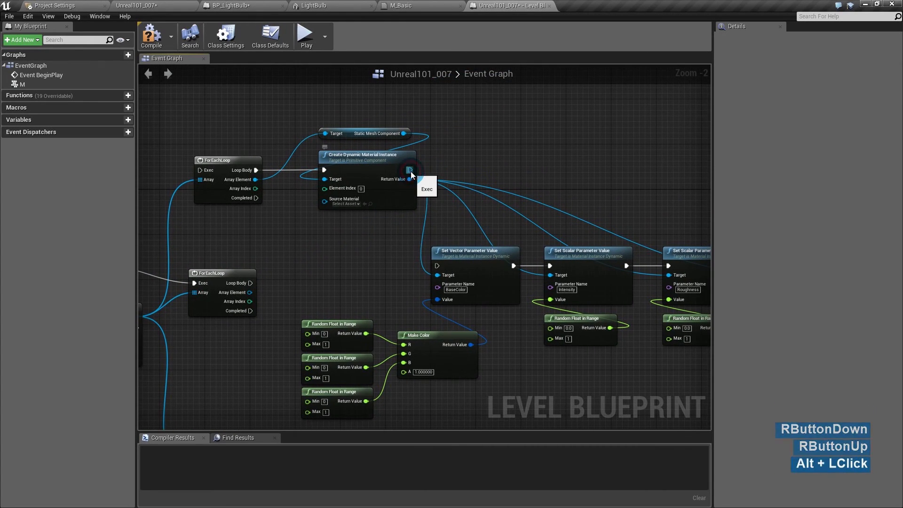
- Create a variable named Materials with the type Material Instance Dynamic reference
{"action": "left_click", "coordinate": [114, 121]}
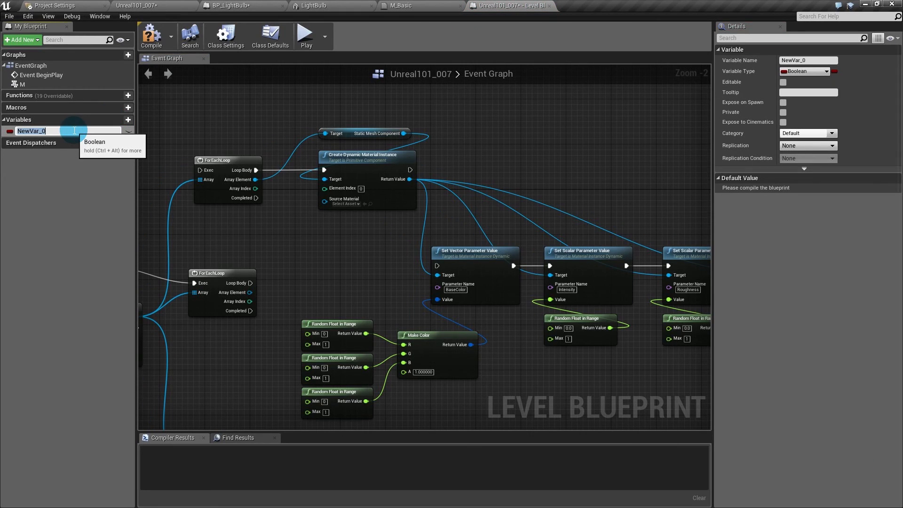
{"action": "type", "text": "Materials"}
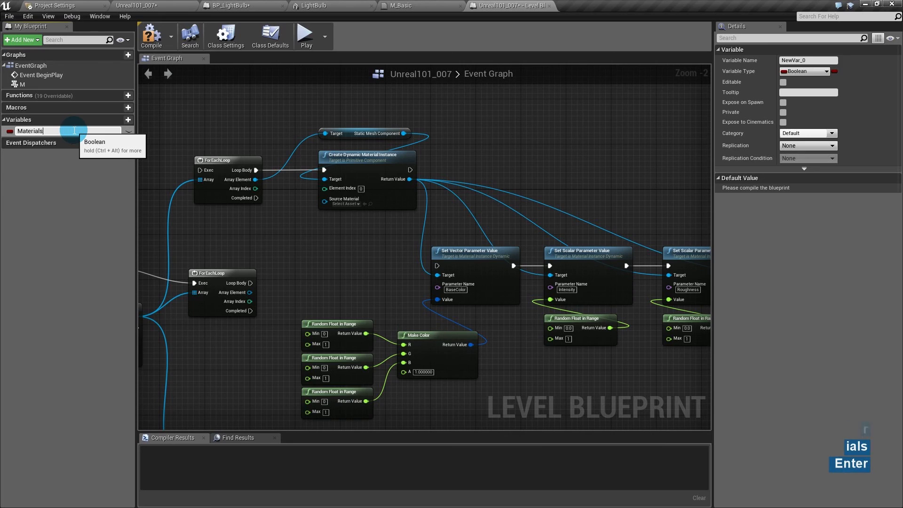
{"action": "key", "text": "Return"}
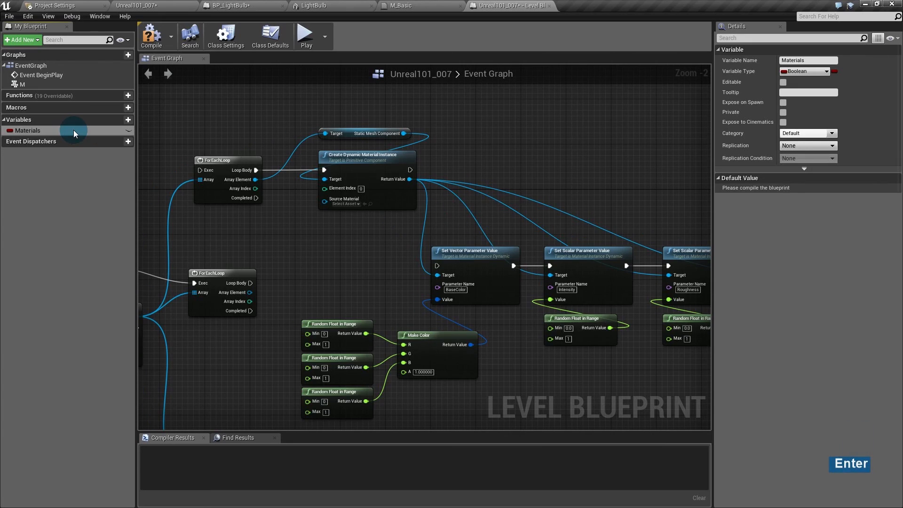
{"action": "left_click", "coordinate": [10, 131]}
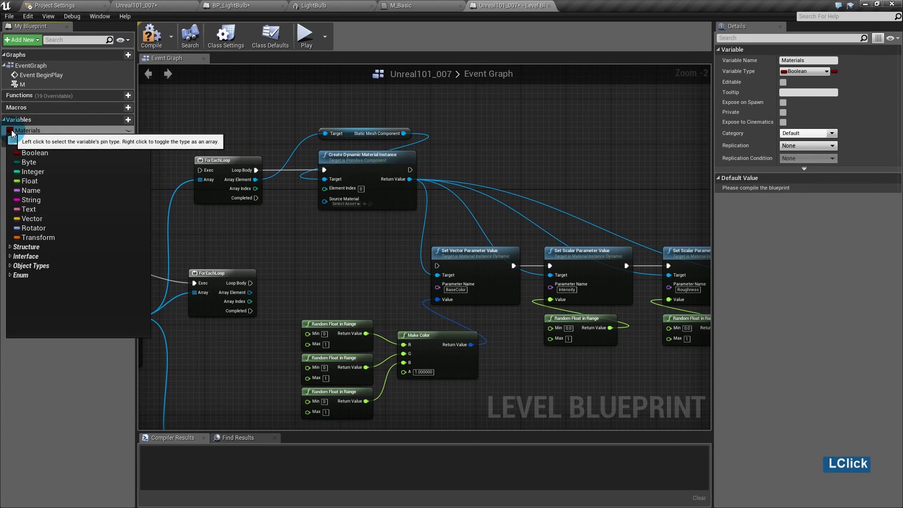
{"action": "type", "text": "dynami"}
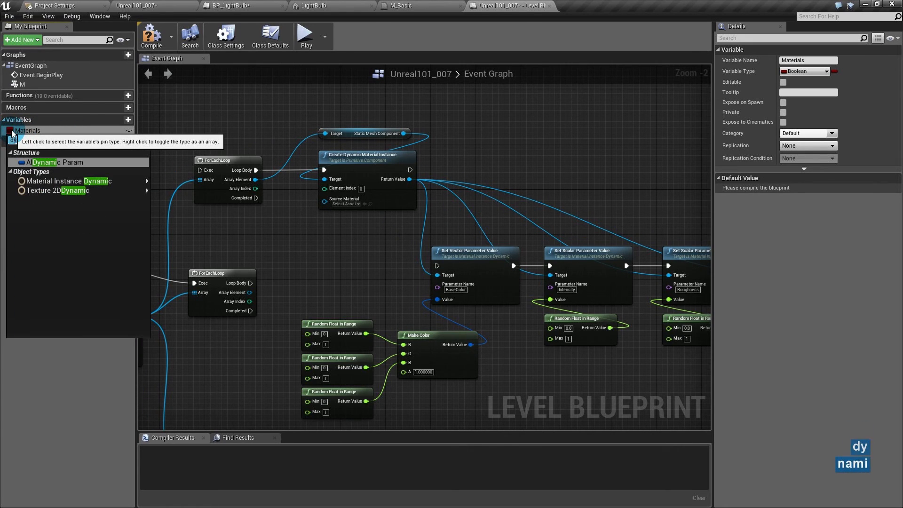
{"action": "key", "text": "Down"}
{"action": "key", "text": "Down"}
{"action": "key", "text": "Return"}
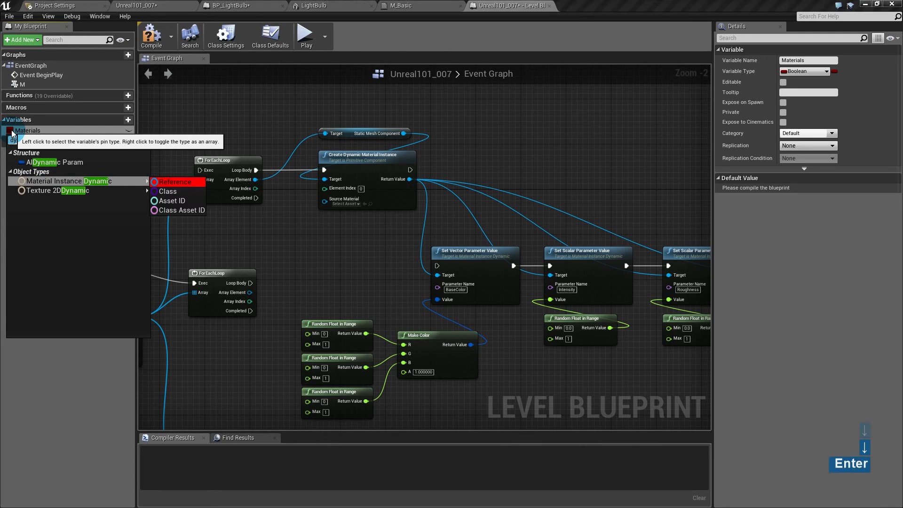
{"action": "key", "text": "Return"}
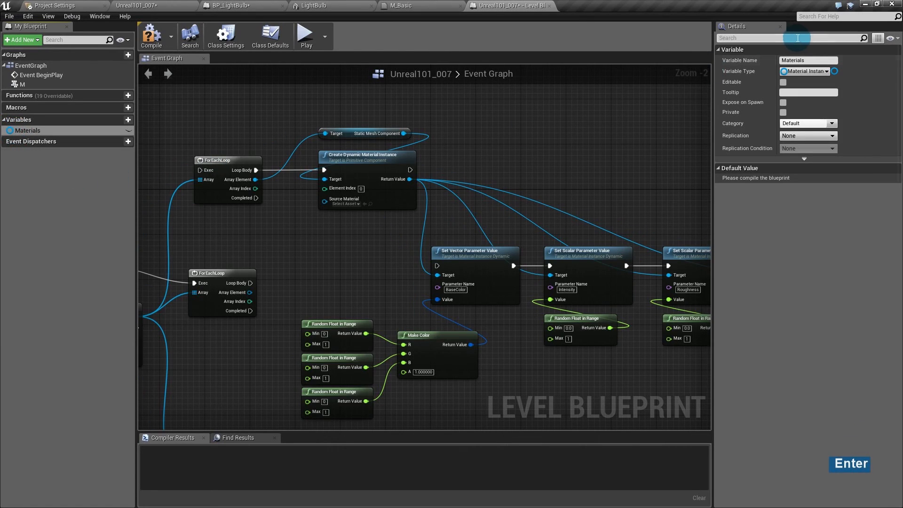
- Make the Materials variable an array of Material Instance Dynamic references
{"action": "left_click", "coordinate": [834, 71]}
{"action": "left_click", "coordinate": [835, 89]}
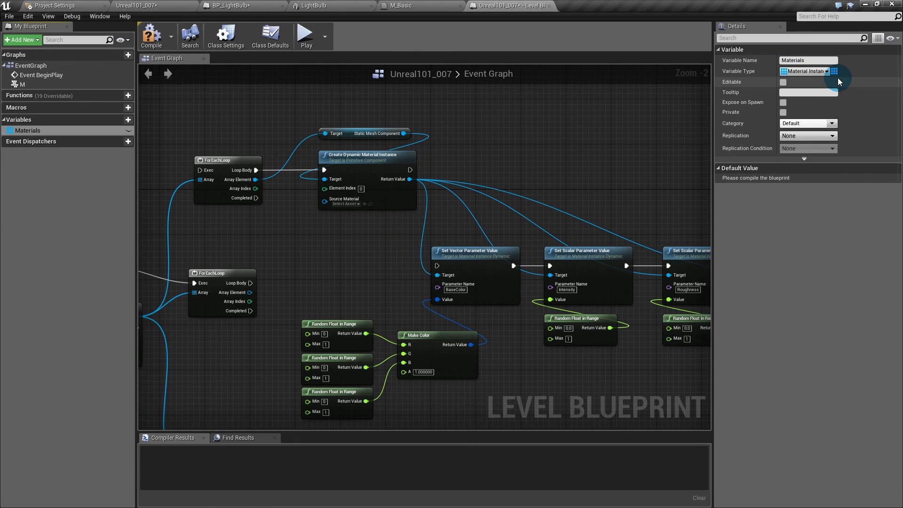
{"action": "left_click", "coordinate": [836, 74]}
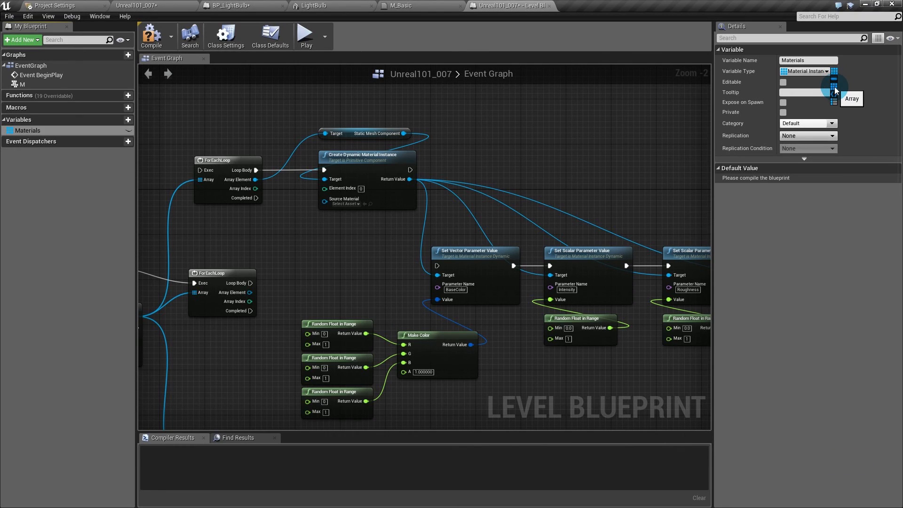
{"action": "left_click", "coordinate": [835, 90]}
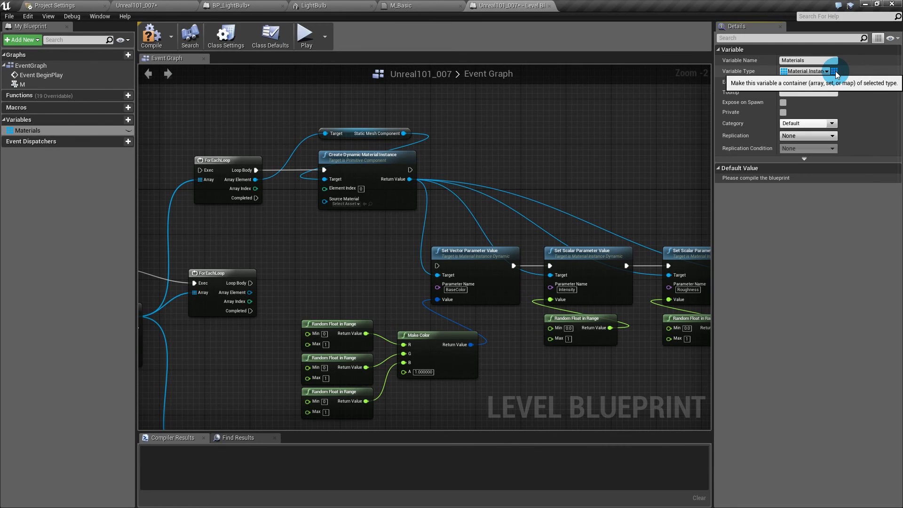
- Place a Materials getter with an Add node, and feed it Create Dynamic Material Instance's execution output and Return Value
{"action": "left_click_drag", "start_coordinate": [28, 130], "coordinate": [454, 163], "text": "ctrl"}
{"action": "type", "text": "add"}
{"action": "key", "text": "Return"}
{"action": "left_click_drag", "start_coordinate": [408, 180], "coordinate": [455, 180]}
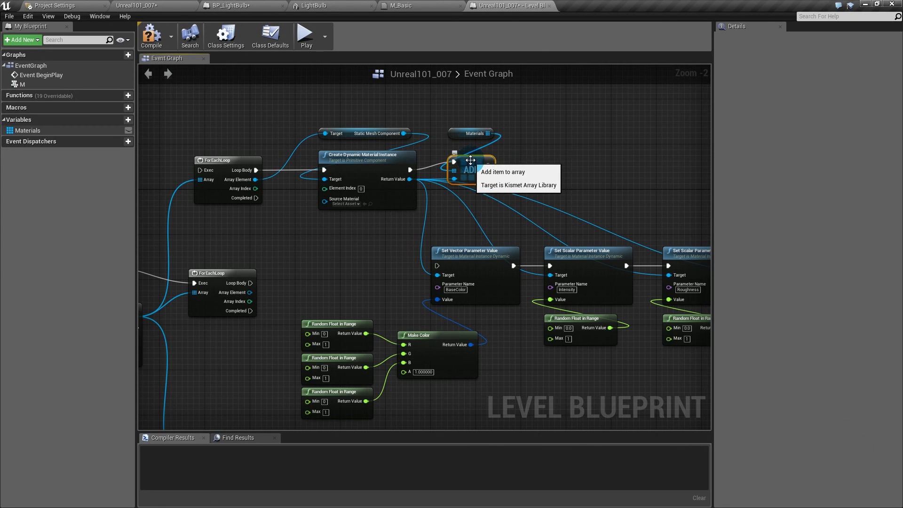
- Wire Event BeginPlay to the upper ForEachLoop's Exec and that loop's Completed to the lower ForEachLoop's Exec, moving the lower loop aside
{"action": "right_click_drag", "start_coordinate": [507, 166], "coordinate": [577, 148]}
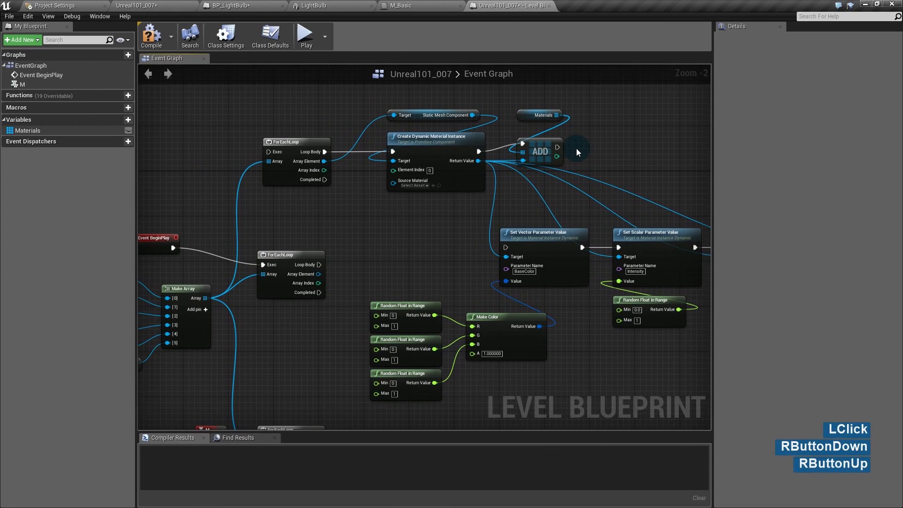
{"action": "left_click_drag", "start_coordinate": [286, 254], "coordinate": [286, 238]}
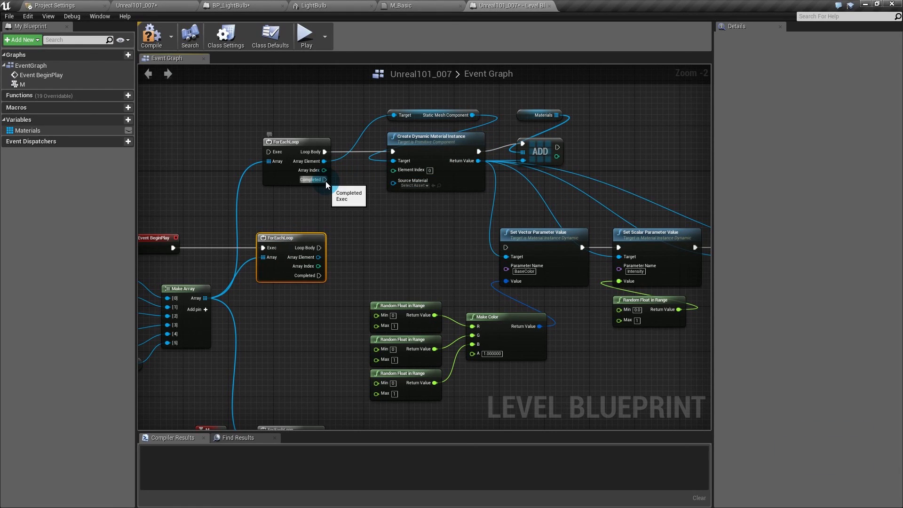
{"action": "left_click_drag", "start_coordinate": [262, 151], "coordinate": [173, 247]}
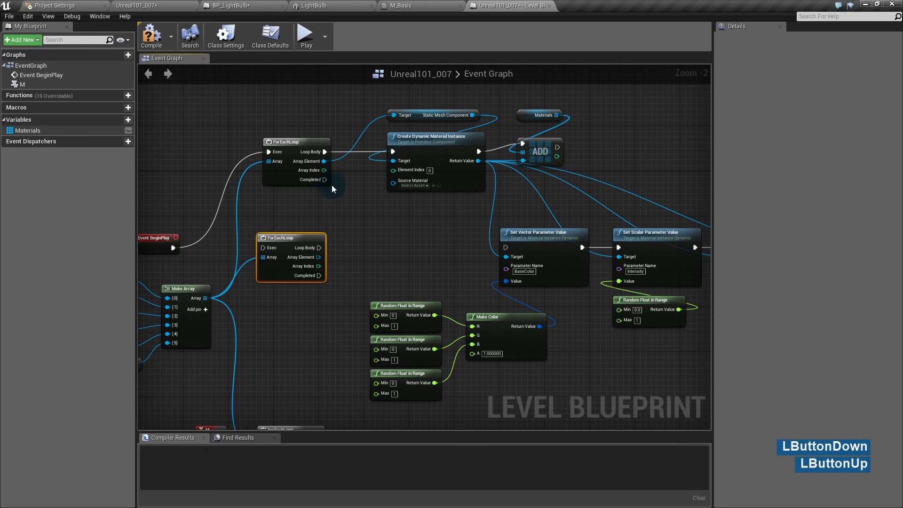
{"action": "left_click_drag", "start_coordinate": [326, 179], "coordinate": [274, 247]}
{"action": "right_click_drag", "start_coordinate": [273, 247], "coordinate": [290, 197]}
{"action": "left_click_drag", "start_coordinate": [291, 197], "coordinate": [325, 199]}
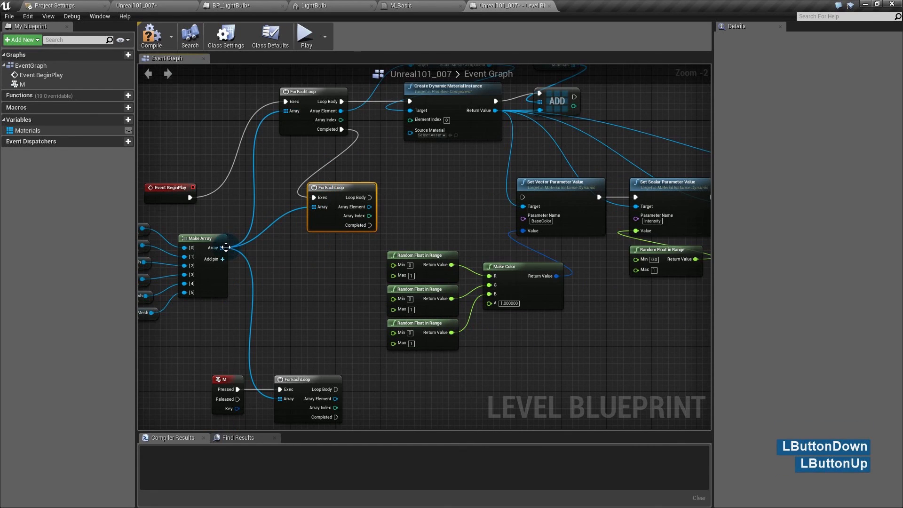
- Replace the lower ForEachLoop's Array input with a Materials getter placed beneath the node
{"action": "left_click_drag", "start_coordinate": [227, 247], "coordinate": [315, 209], "text": "ctrl"}
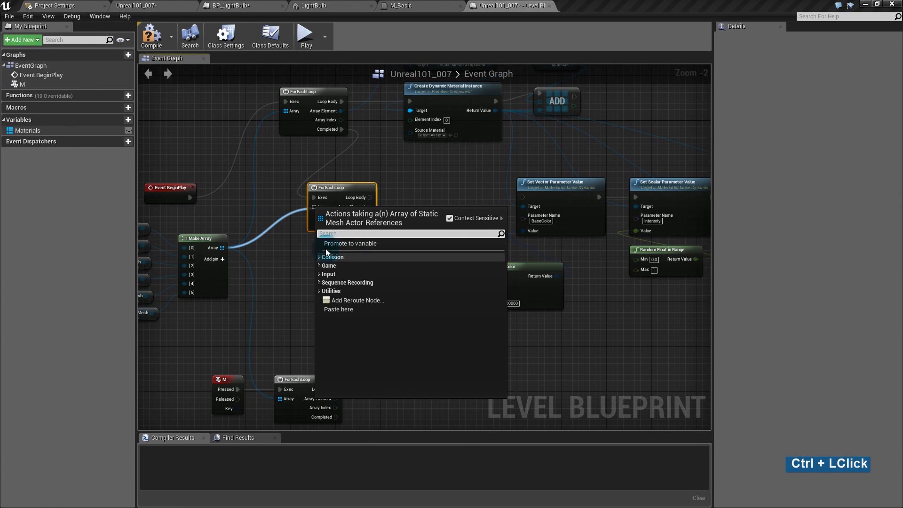
{"action": "left_click", "coordinate": [280, 262]}
{"action": "left_click_drag", "start_coordinate": [28, 131], "coordinate": [315, 207]}
{"action": "left_click_drag", "start_coordinate": [299, 254], "coordinate": [304, 254]}
{"action": "left_click", "coordinate": [316, 308]}
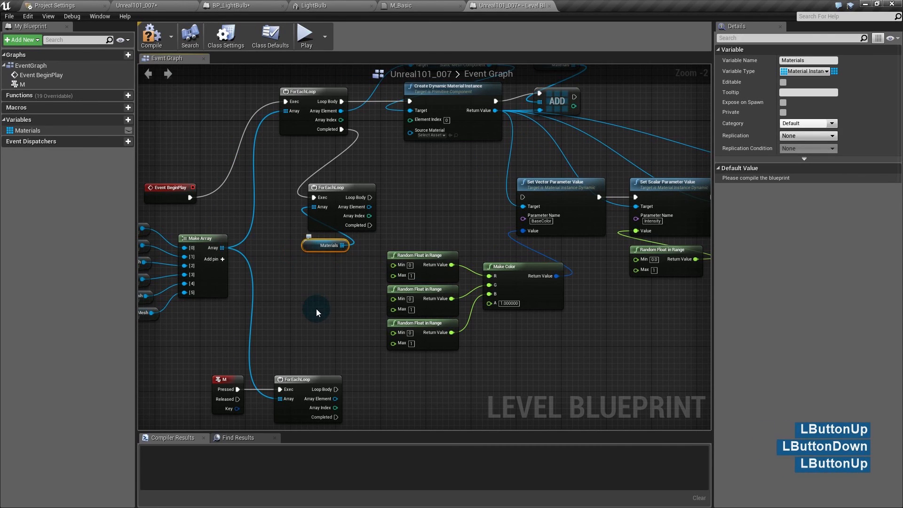
- Move the parameter nodes' Target wires to the lower ForEachLoop's Array Element, keeping Create Dynamic Material Instance's Return Value wired to Add
{"action": "right_click_drag", "start_coordinate": [341, 273], "coordinate": [250, 292]}
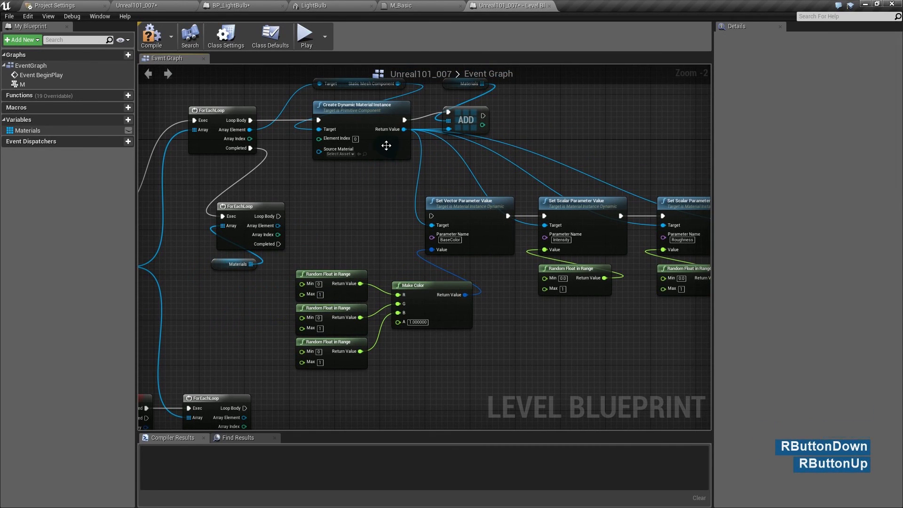
{"action": "left_click_drag", "start_coordinate": [404, 130], "coordinate": [277, 225], "text": "ctrl"}
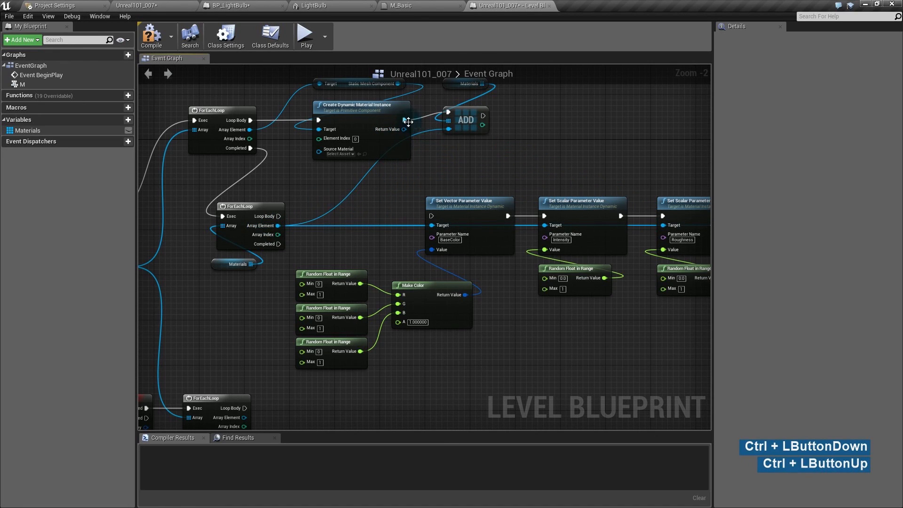
{"action": "left_click_drag", "start_coordinate": [404, 129], "coordinate": [449, 129]}
{"action": "left_click", "coordinate": [441, 158]}
- Connect the lower ForEachLoop's Loop Body to the BaseColor Set Vector Parameter Value node
{"action": "right_click_drag", "start_coordinate": [385, 171], "coordinate": [359, 152]}
{"action": "right_click_drag", "start_coordinate": [489, 222], "coordinate": [380, 234]}
{"action": "right_click_drag", "start_coordinate": [166, 218], "coordinate": [326, 216]}
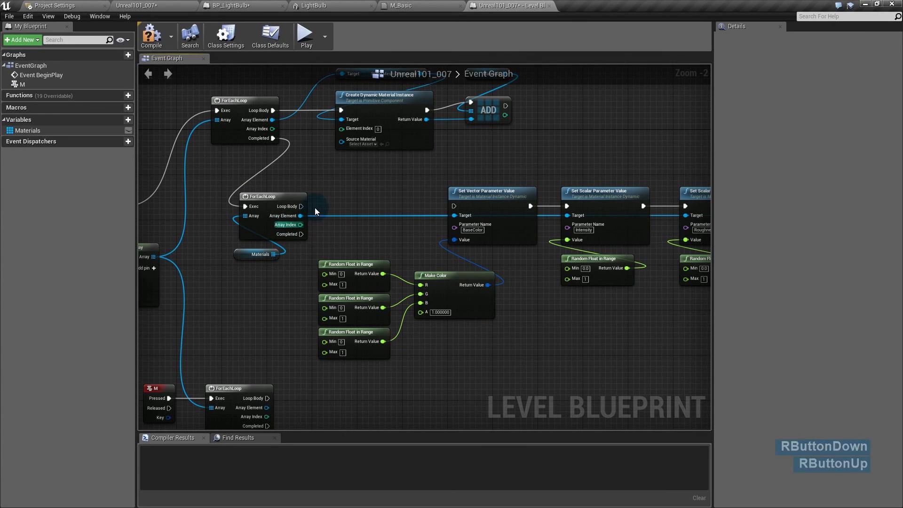
{"action": "left_click_drag", "start_coordinate": [301, 206], "coordinate": [455, 206]}
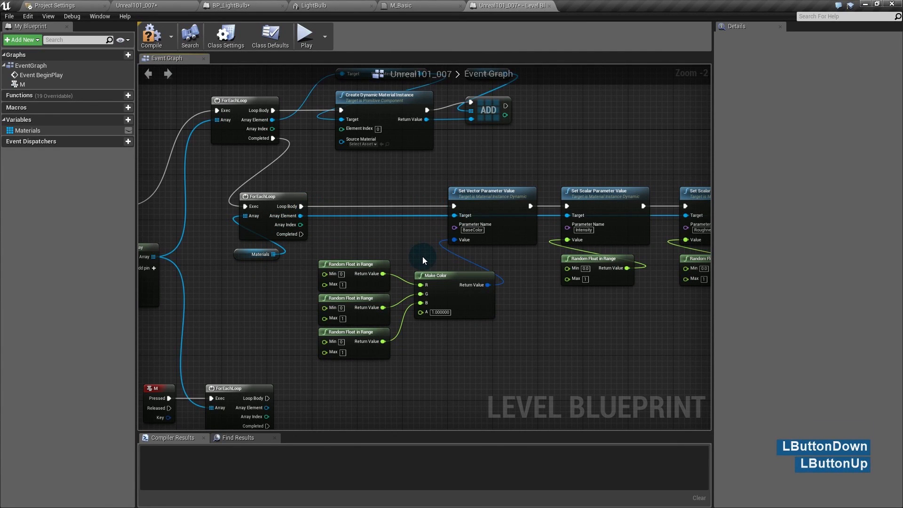
- Tidy the parameter-setting section, placing the Materials getter above the lower ForEachLoop and lining up the chain of nodes
{"action": "scroll", "coordinate": [423, 256], "scroll_direction": "down", "scroll_amount": 2}
{"action": "right_click_drag", "start_coordinate": [660, 218], "coordinate": [561, 224]}
{"action": "left_click_drag", "start_coordinate": [660, 219], "coordinate": [276, 325]}
{"action": "left_click", "coordinate": [278, 233]}
{"action": "mouse_move", "coordinate": [243, 203]}
{"action": "left_mouse_down"}
{"action": "mouse_move", "coordinate": [193, 253]}
{"action": "mouse_move", "coordinate": [235, 199]}
{"action": "left_mouse_up"}
{"action": "left_click_drag", "start_coordinate": [191, 251], "coordinate": [199, 202]}
{"action": "left_click_drag", "start_coordinate": [181, 192], "coordinate": [258, 210]}
{"action": "left_click", "coordinate": [384, 332]}
{"action": "right_click_drag", "start_coordinate": [370, 335], "coordinate": [380, 313]}
- Delete the ForEachLoop beside the M event and connect M's Pressed to the Exec of the loop over Materials
{"action": "scroll", "coordinate": [315, 355], "scroll_direction": "up", "scroll_amount": 5}
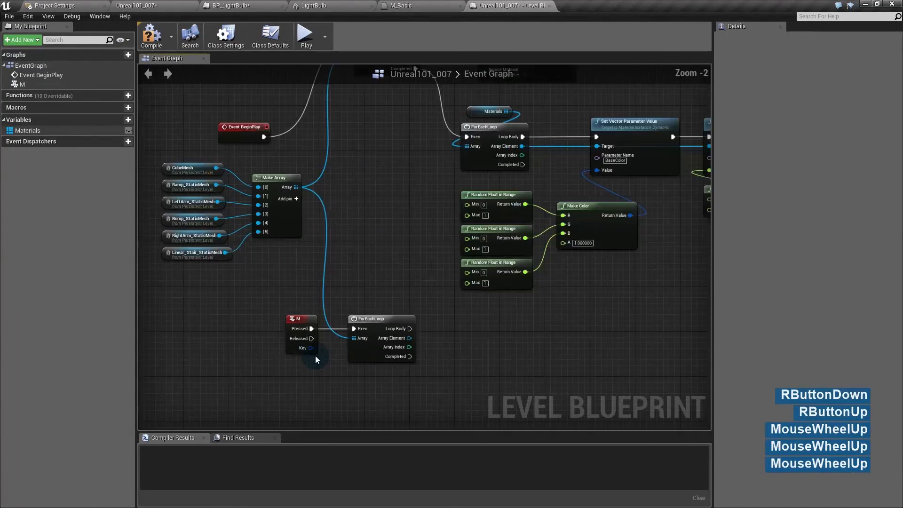
{"action": "left_click", "coordinate": [402, 311]}
{"action": "key", "text": "Delete"}
{"action": "right_click_drag", "start_coordinate": [304, 297], "coordinate": [252, 398]}
{"action": "left_click_drag", "start_coordinate": [245, 408], "coordinate": [464, 167]}
{"action": "right_click_drag", "start_coordinate": [442, 206], "coordinate": [303, 233]}
{"action": "scroll", "coordinate": [370, 248], "scroll_direction": "down", "scroll_amount": 3}
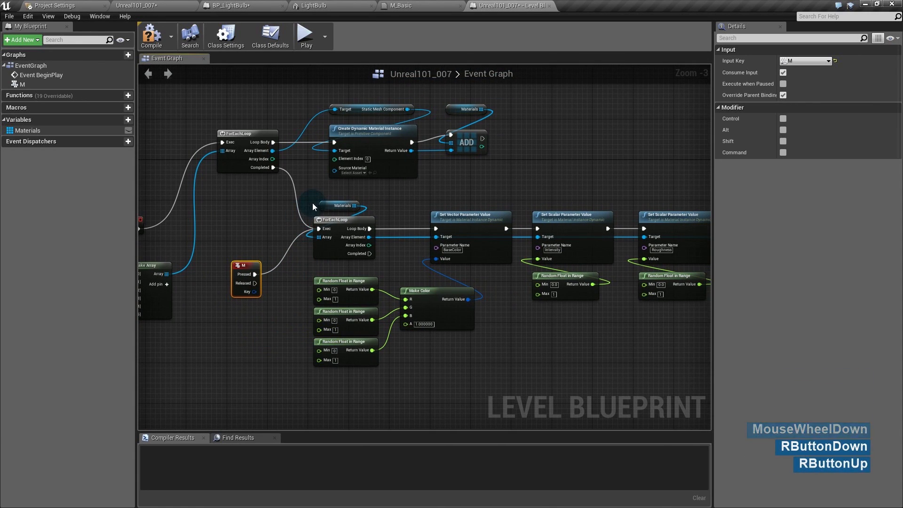
- Play the level and walk the character around to view the randomized meshes
{"action": "right_click_drag", "start_coordinate": [688, 196], "coordinate": [601, 216]}
{"action": "right_click_drag", "start_coordinate": [382, 375], "coordinate": [501, 361]}
{"action": "left_click", "coordinate": [303, 33]}
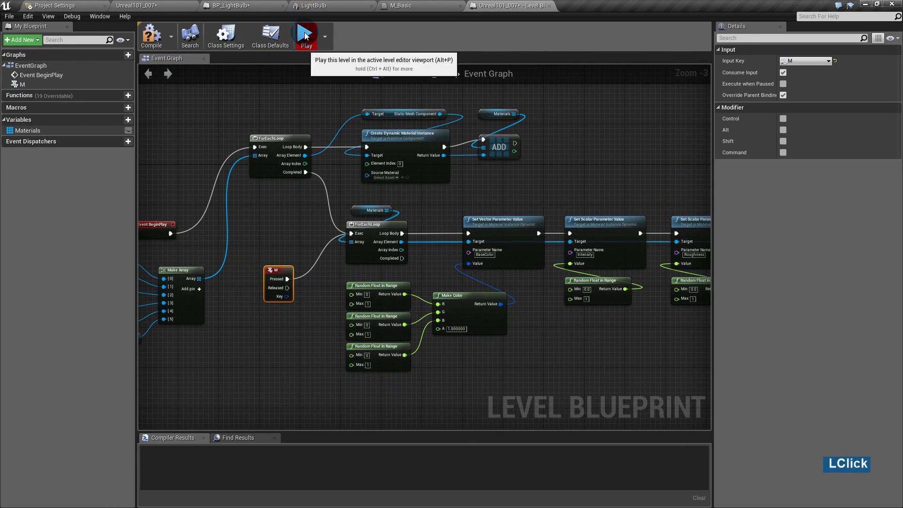
{"action": "key", "text": "w"}
{"action": "key", "text": "d"}
{"action": "key", "text": "a"}
{"action": "key", "text": "s"}
{"action": "key", "text": "d"}
{"action": "key", "text": "a"}
{"action": "key", "text": "w"}
{"action": "key", "text": "d"}
{"action": "key", "text": "w"}
- Trigger the M event several times to test re-randomizing the mesh materials, and walk the character near the cube's light bulb
{"action": "key", "text": "m"}
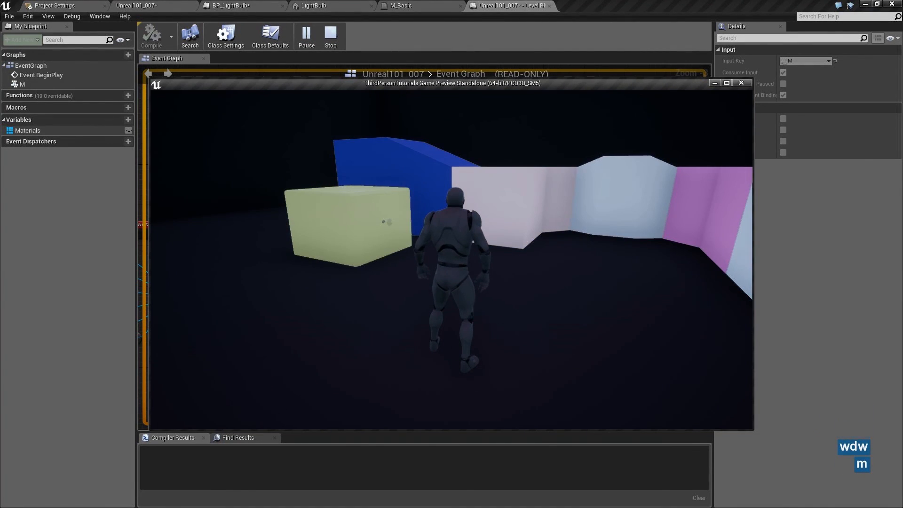
{"action": "key", "text": "m"}
{"action": "key", "text": "m"}
{"action": "key", "text": "m"}
{"action": "key", "text": "m"}
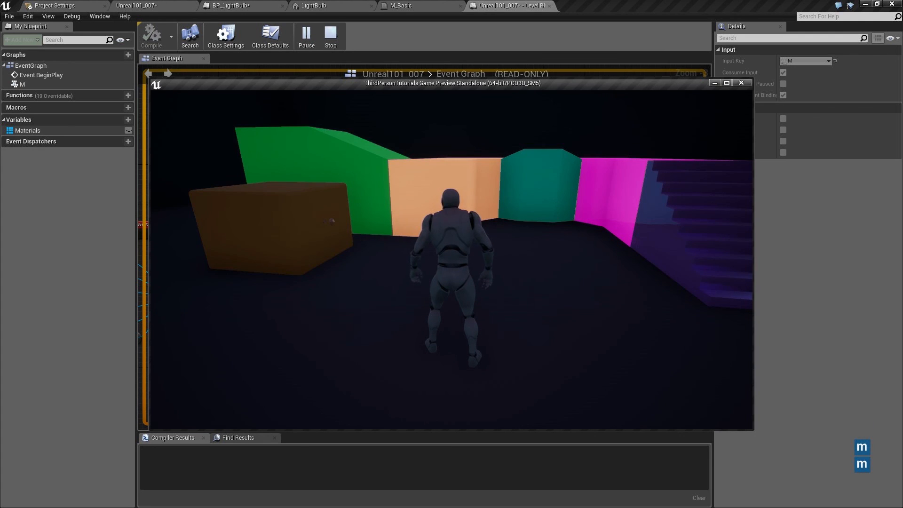
{"action": "key", "text": "w"}
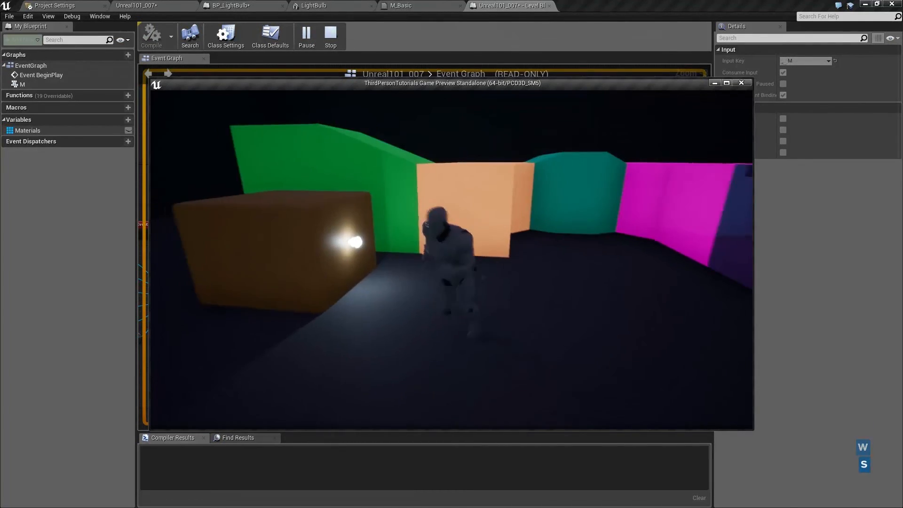
{"action": "key", "text": "a"}
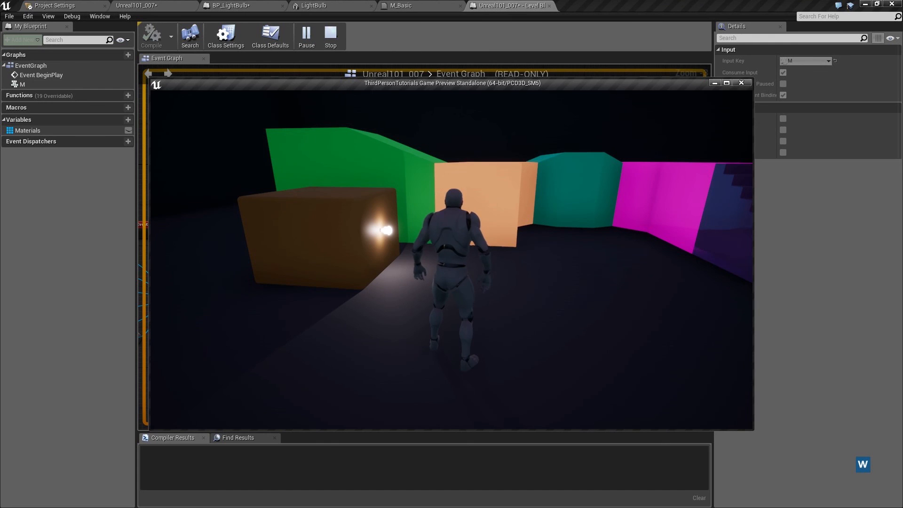
{"action": "key", "text": "s"}
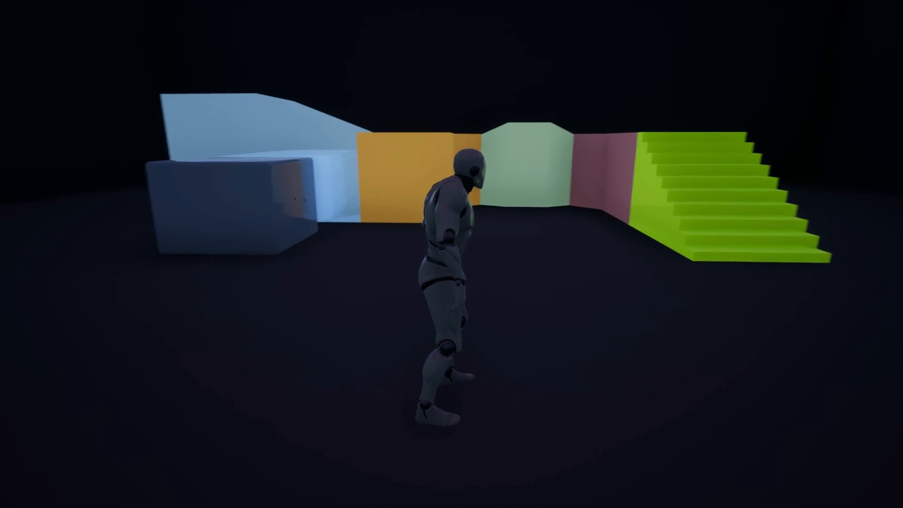
- Walk the character up to the cube and around its light bulb in the full-screen preview
{"action": "key", "text": "w"}
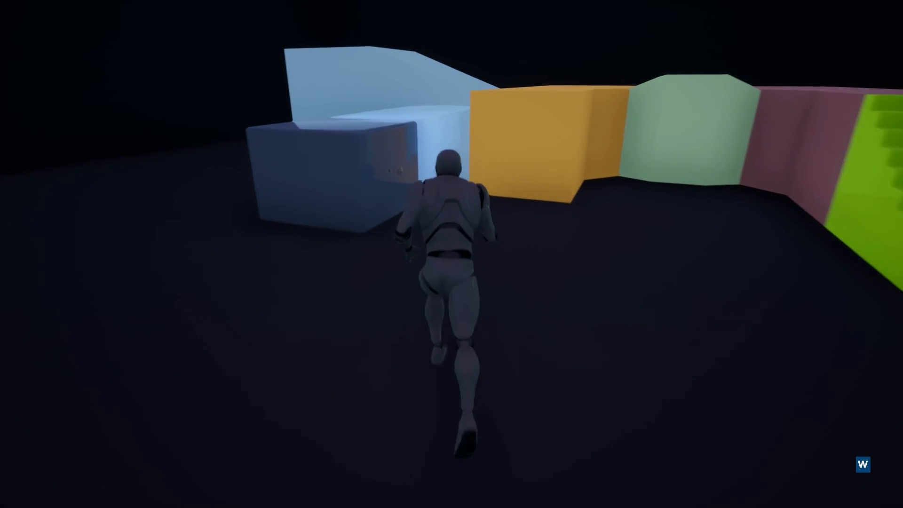
{"action": "key", "text": "a"}
{"action": "key", "text": "w"}
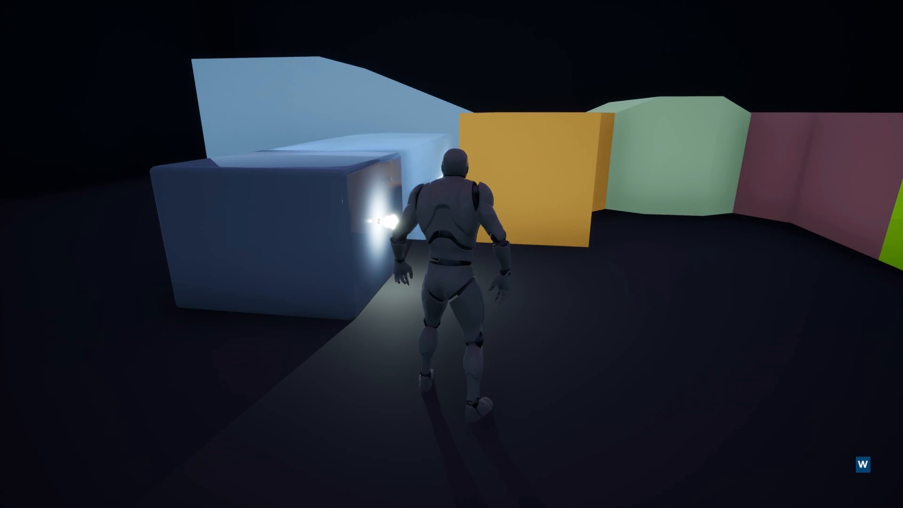
{"action": "key", "text": "s"}
{"action": "key", "text": "d"}
{"action": "key", "text": "w"}
{"action": "key", "text": "a"}
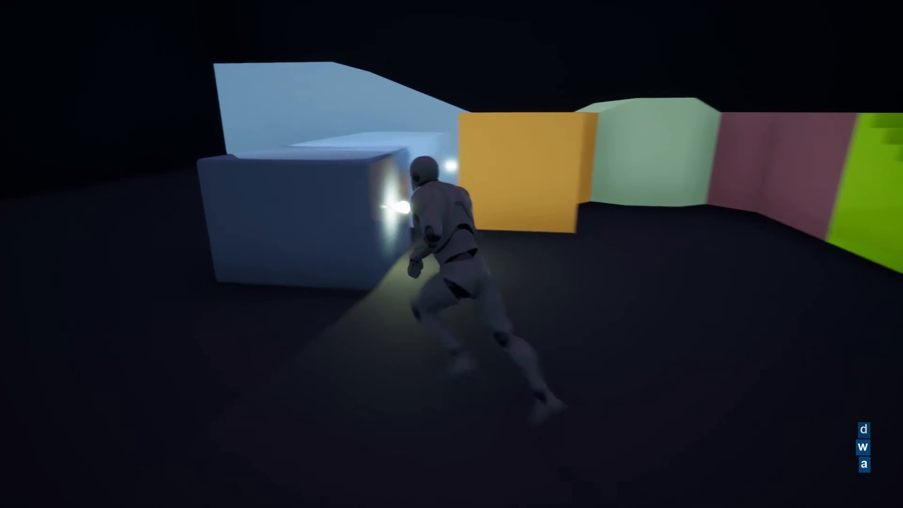
{"action": "key", "text": "s"}
{"action": "key", "text": "d"}
{"action": "key", "text": "w"}
{"action": "key", "text": "a"}
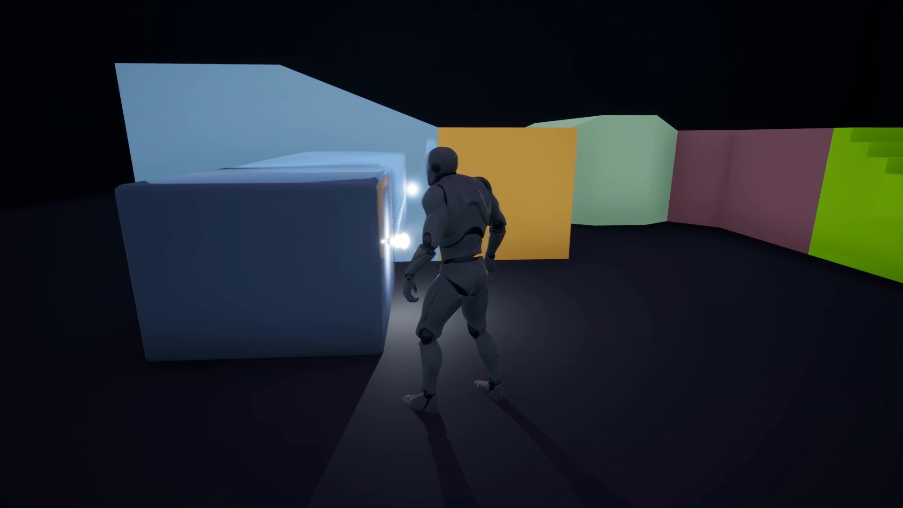
- Trigger the M event three more times in the full-screen preview to compare the meshes' material variations
{"action": "key", "text": "m"}
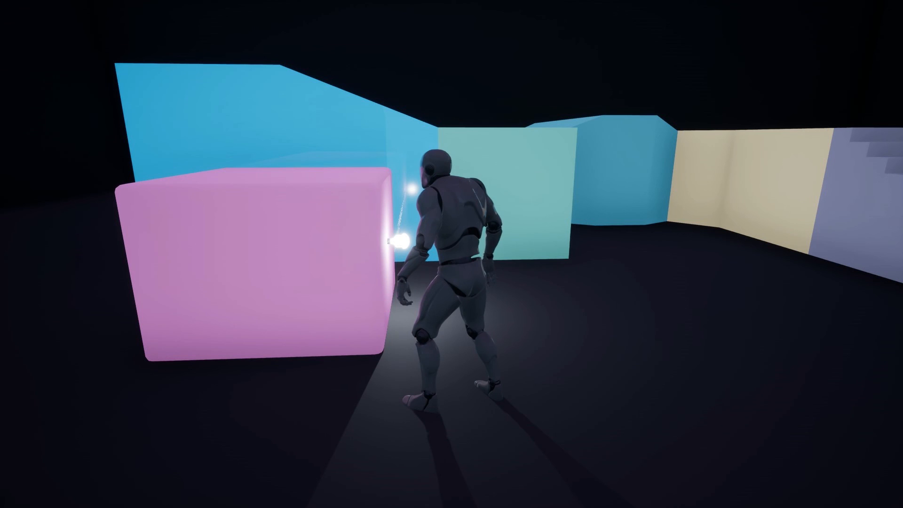
{"action": "key", "text": "m"}
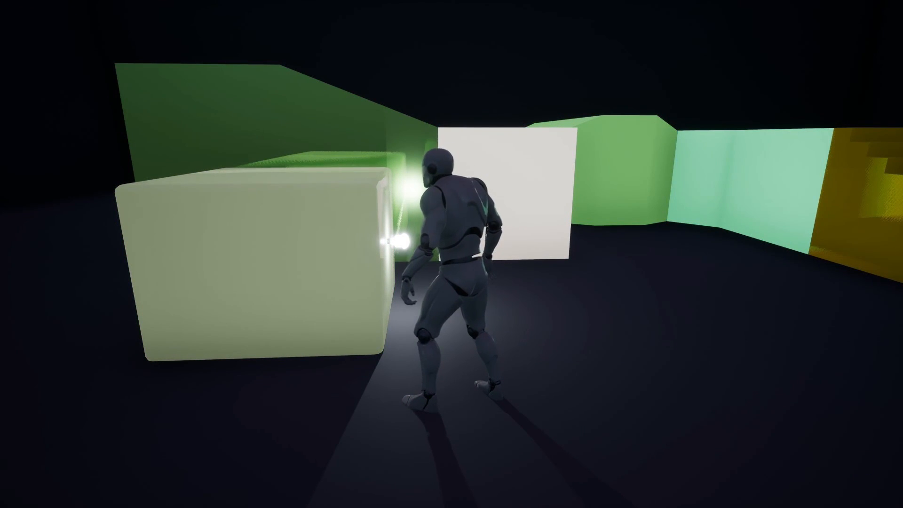
{"action": "key", "text": "m"}
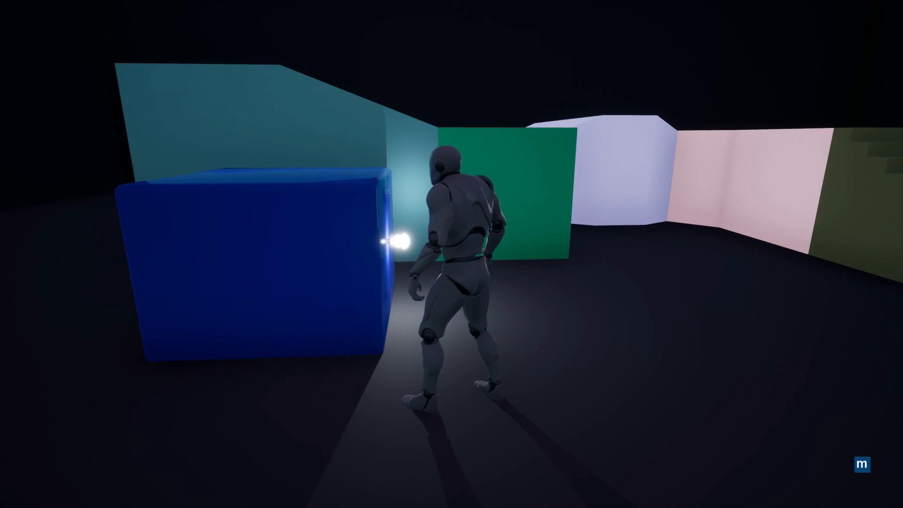
{"action": "key", "text": "d"}
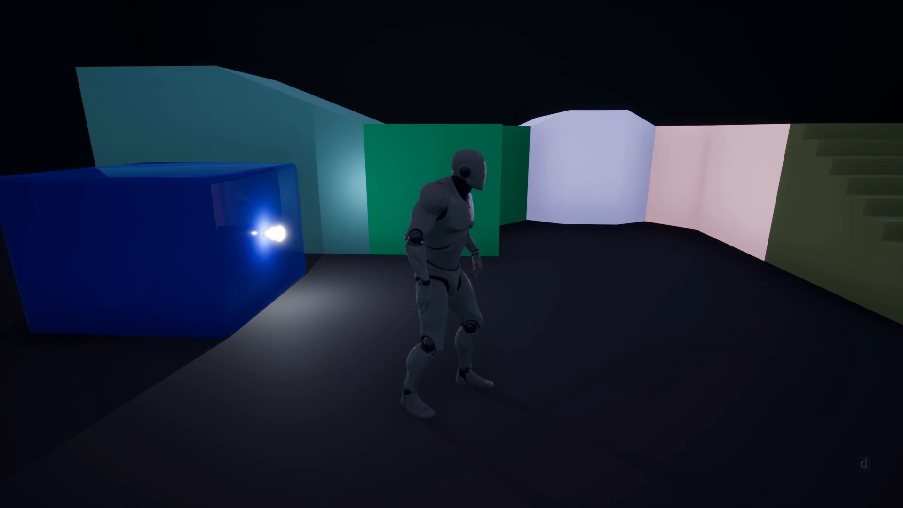